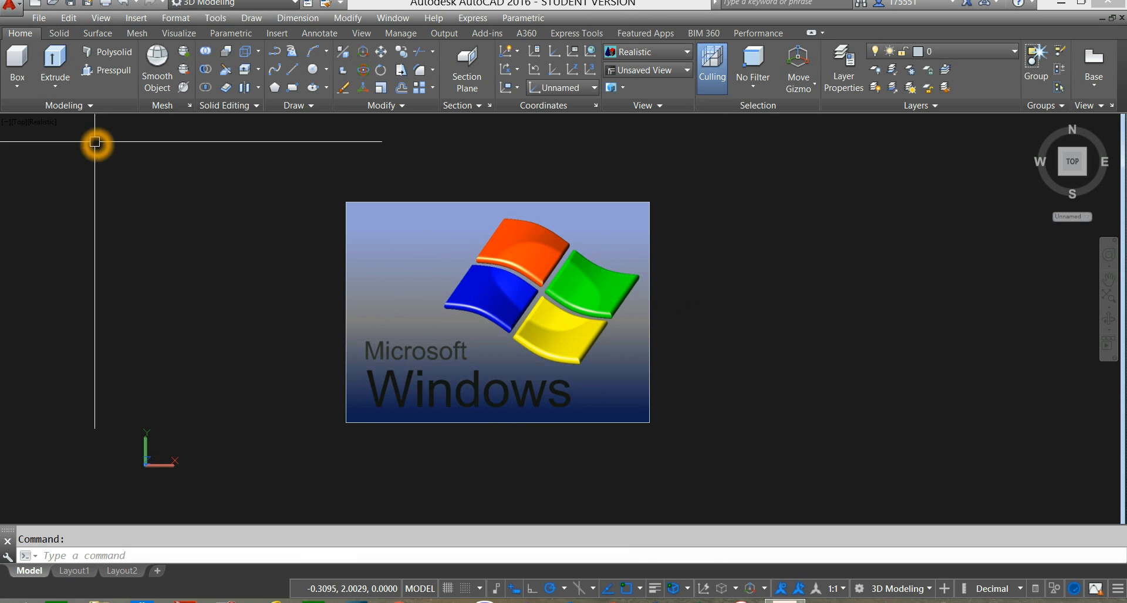
Create a new drawing from the acad3D template.
{"action": "left_click", "coordinate": [17, 6]}
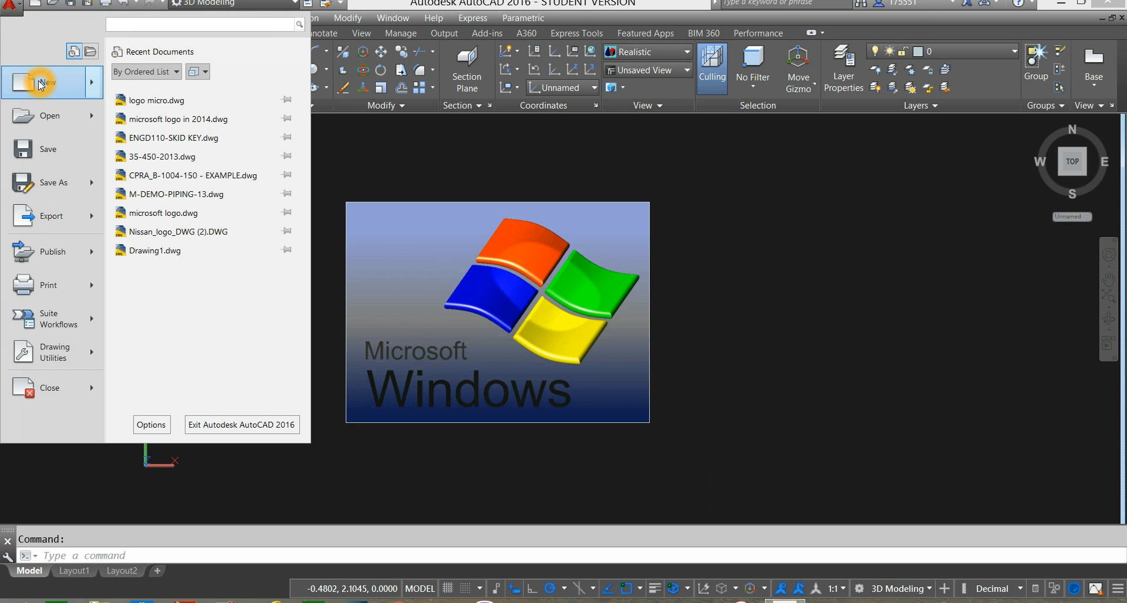
{"action": "mouse_move", "coordinate": [41, 85]}
{"action": "left_click", "coordinate": [165, 88]}
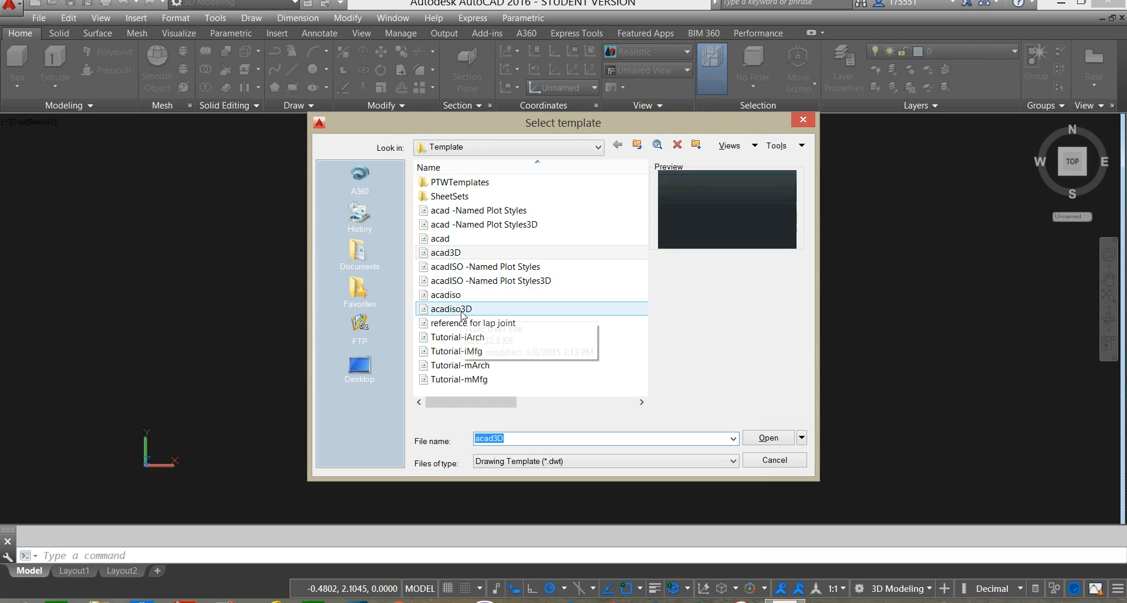
{"action": "left_click", "coordinate": [459, 254]}
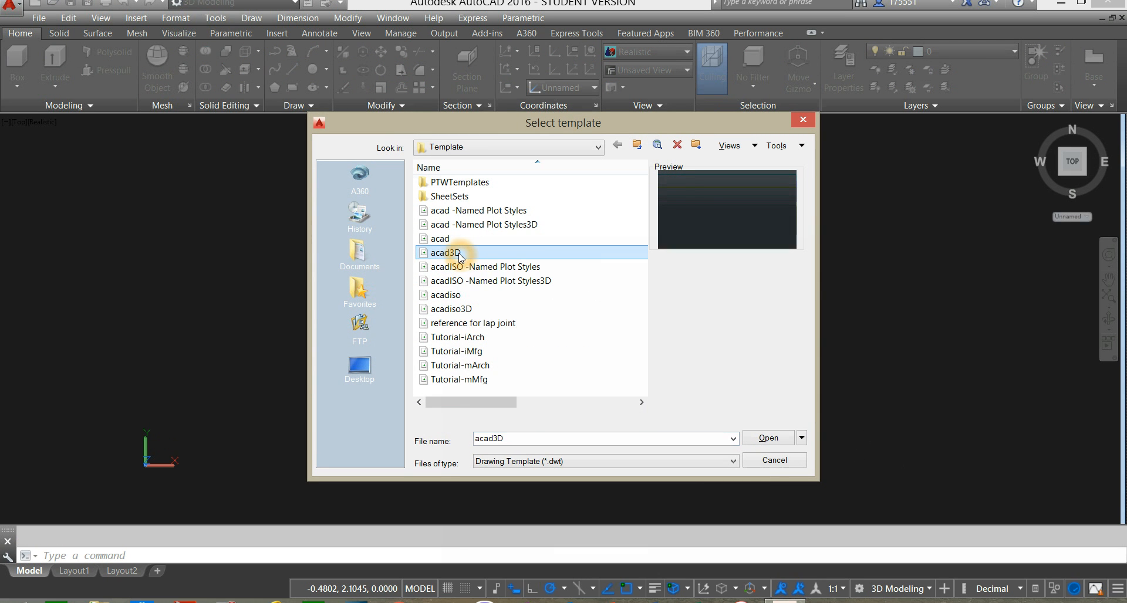
{"action": "left_click", "coordinate": [769, 438]}
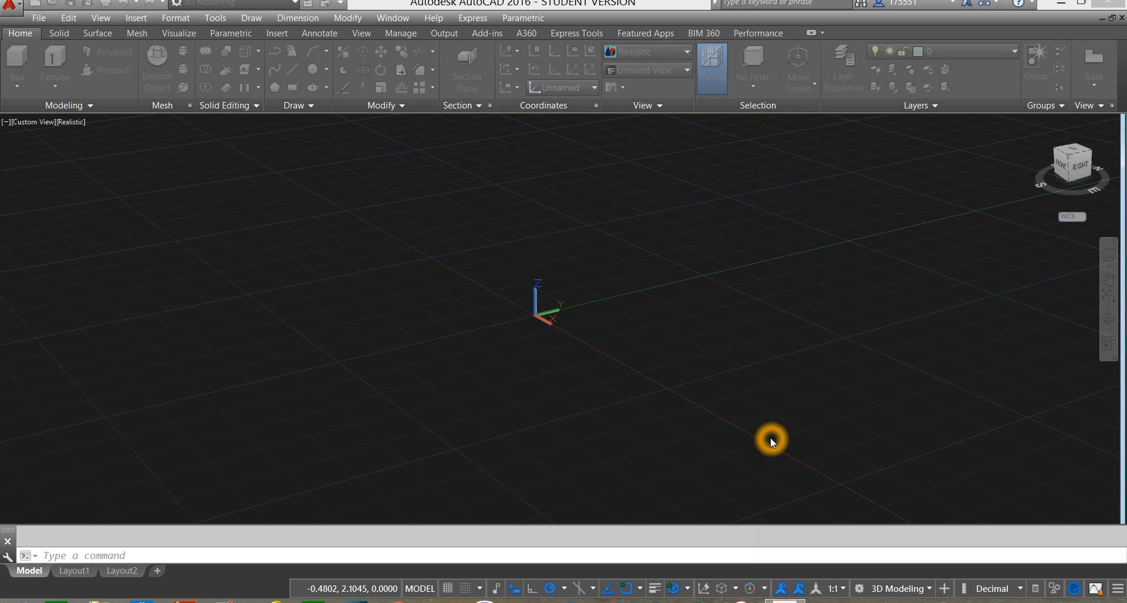
Tile the two open drawings vertically with Drawing1 first, narrow its window, and widen Drawing3's window to fill the freed space.
{"action": "left_click", "coordinate": [430, 26]}
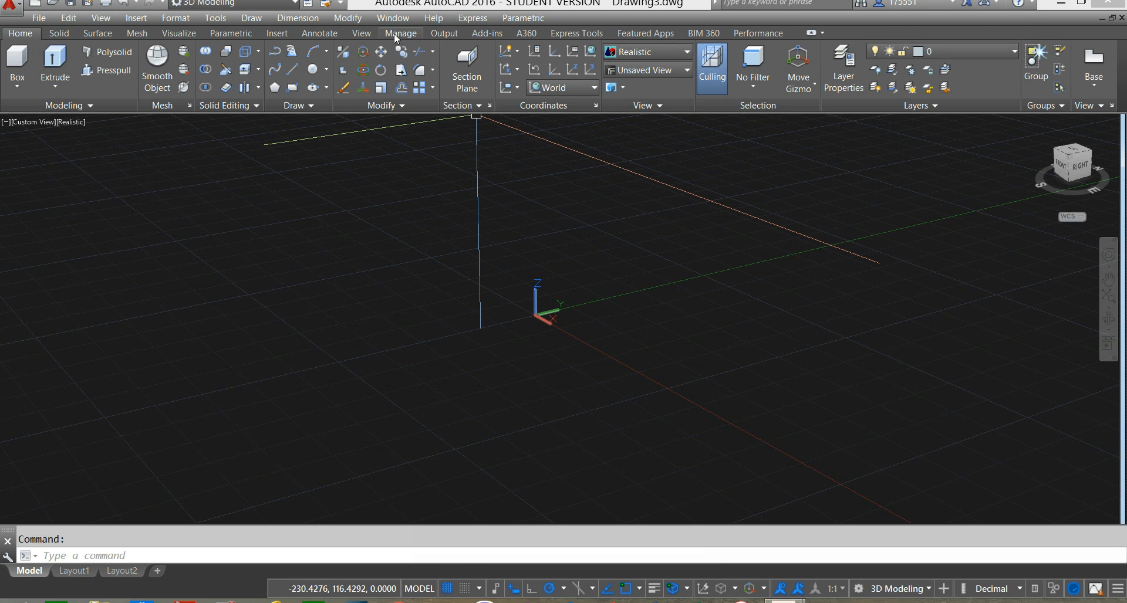
{"action": "left_click", "coordinate": [361, 34]}
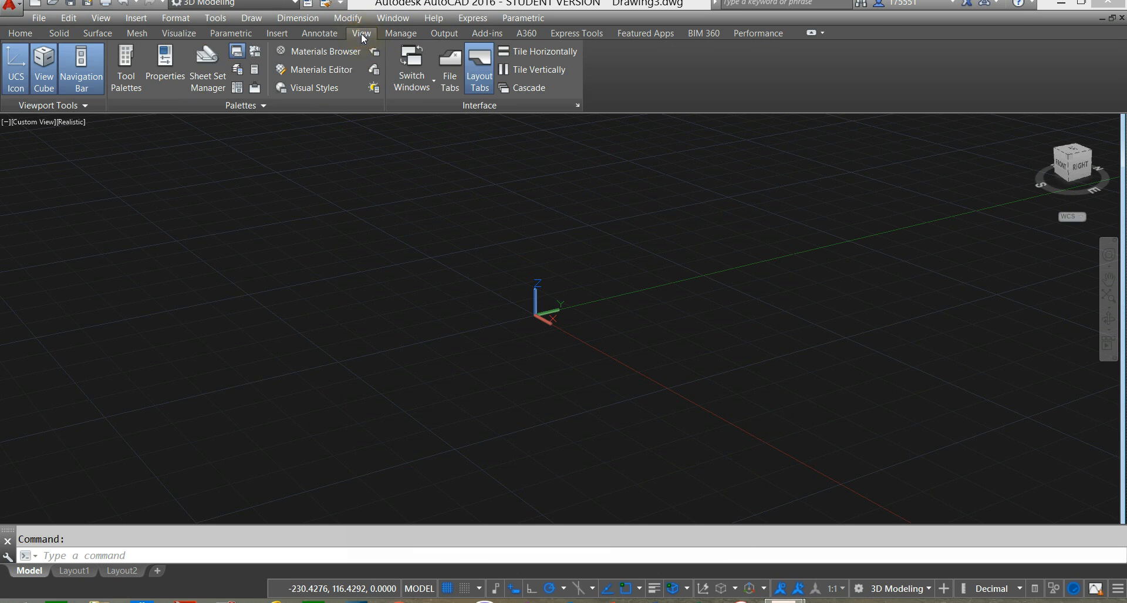
{"action": "left_click", "coordinate": [523, 72]}
{"action": "left_click", "coordinate": [610, 134]}
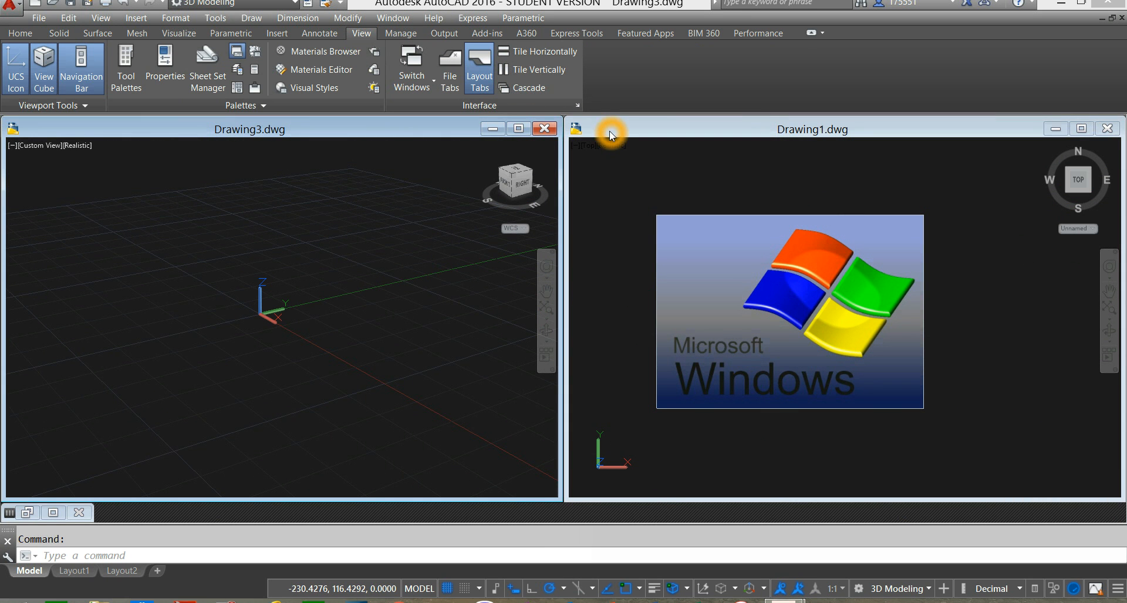
{"action": "left_click", "coordinate": [516, 71]}
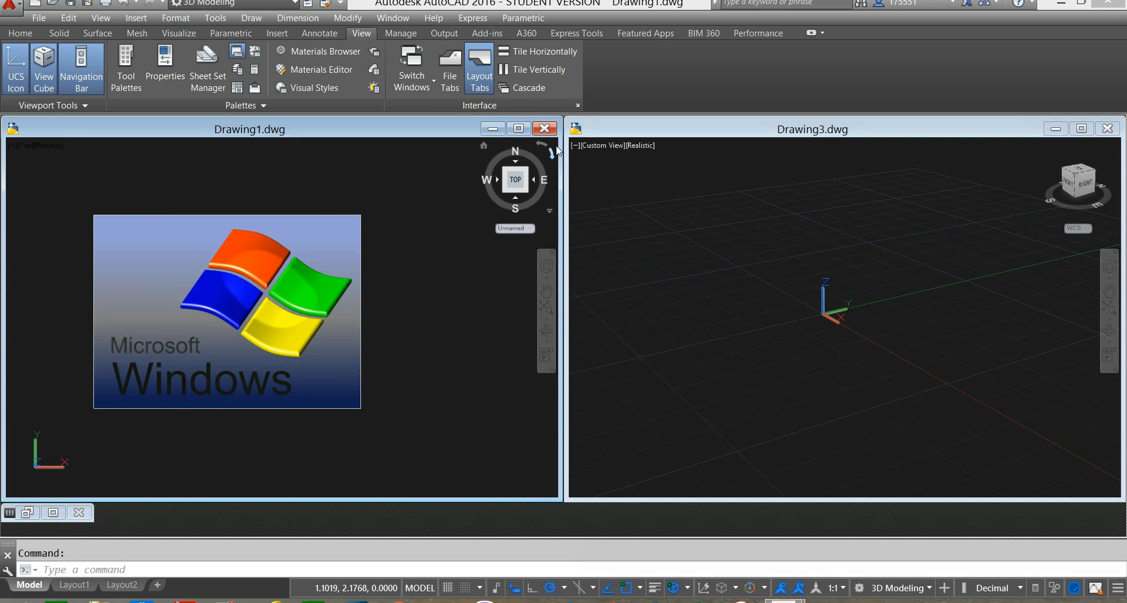
{"action": "left_click_drag", "start_coordinate": [561, 148], "coordinate": [405, 168]}
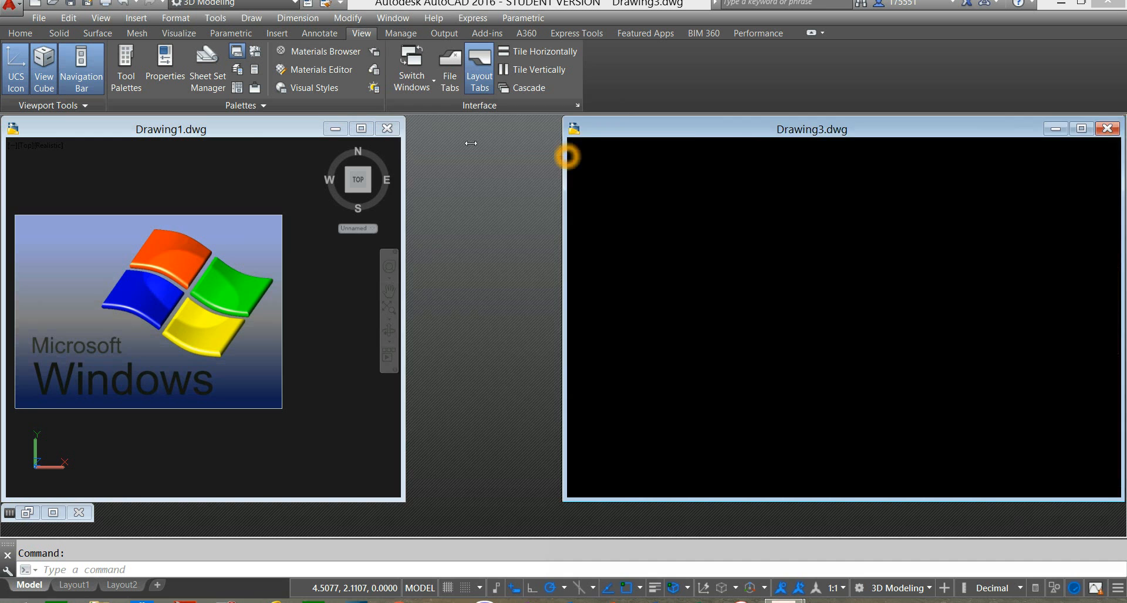
{"action": "left_click_drag", "start_coordinate": [565, 159], "coordinate": [405, 134]}
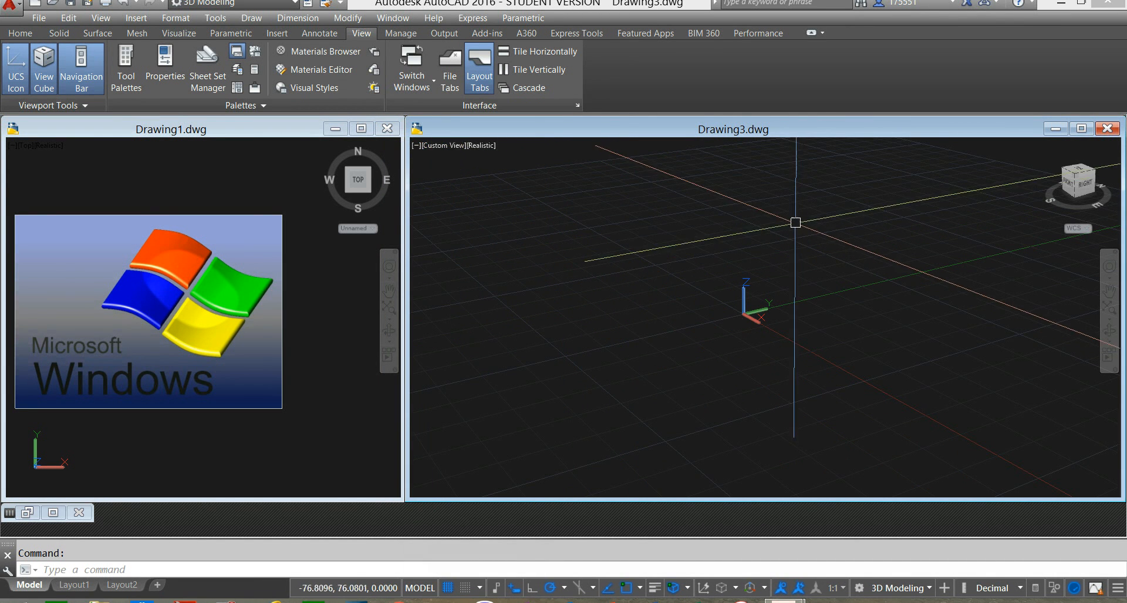
Switch Drawing3 to parallel projection and the Top view.
{"action": "left_click", "coordinate": [1115, 216]}
{"action": "left_click", "coordinate": [1048, 239]}
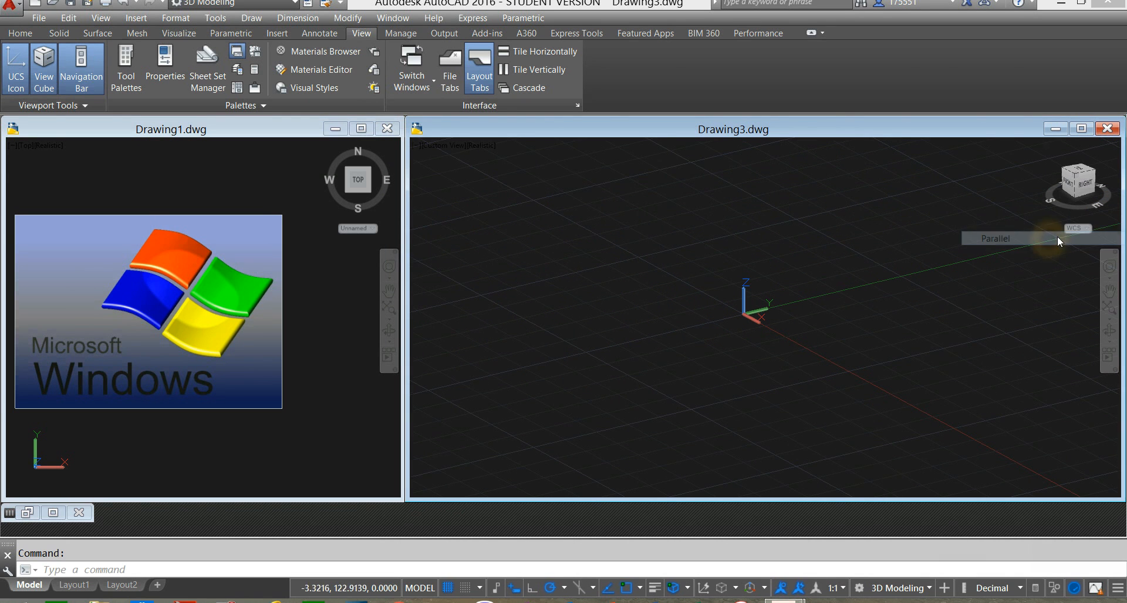
{"action": "left_click", "coordinate": [439, 146]}
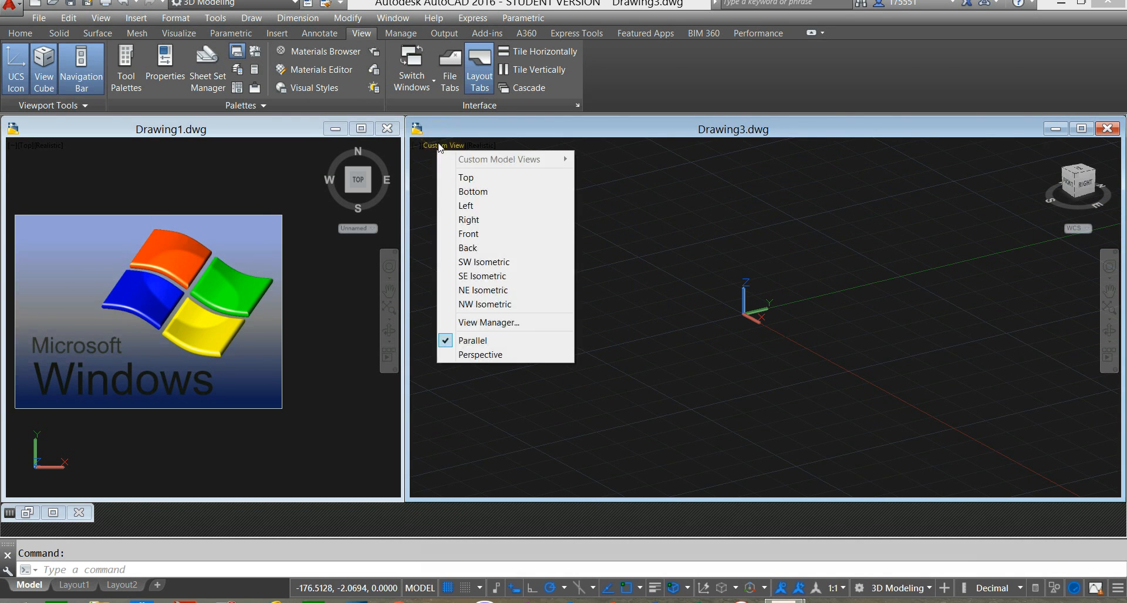
{"action": "left_click", "coordinate": [478, 180]}
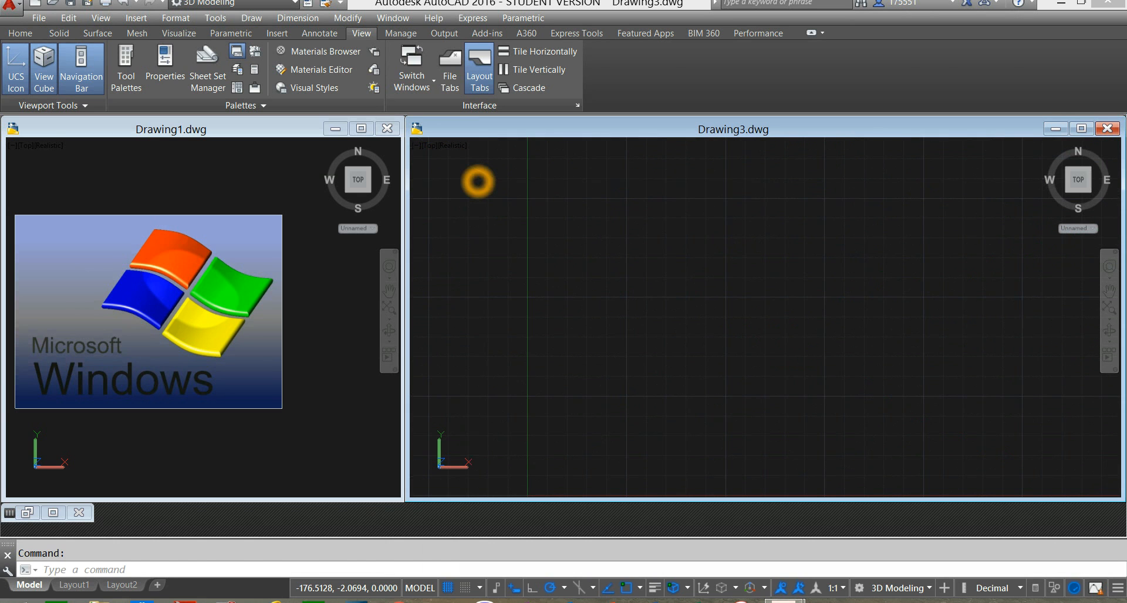
Draw a closed rectangular polyline 4 units wide and 0.5 units high in Drawing3.
{"action": "left_click", "coordinate": [21, 33]}
{"action": "left_click", "coordinate": [274, 52]}
{"action": "left_click", "coordinate": [612, 297]}
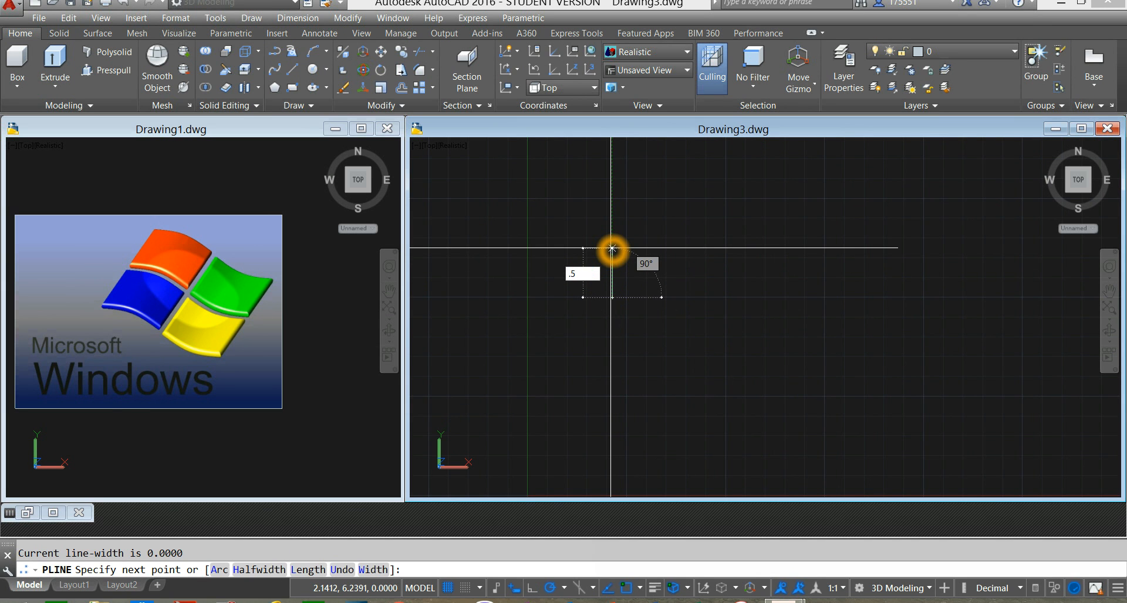
{"action": "key", "text": "Return"}
{"action": "left_click", "coordinate": [774, 277]}
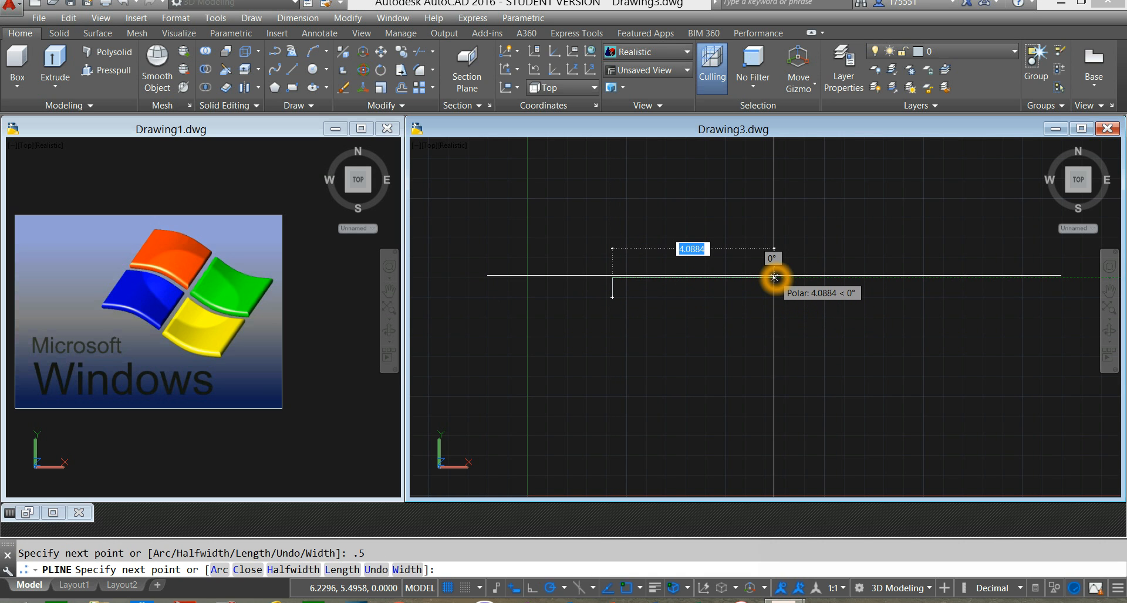
{"action": "key", "text": "Return"}
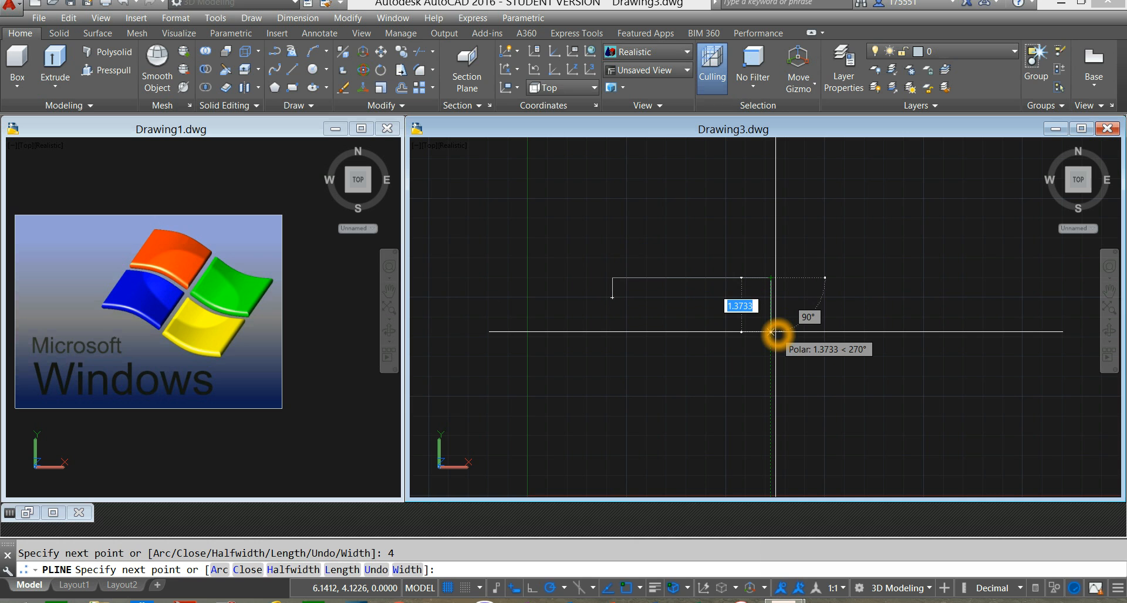
{"action": "key", "text": "Return"}
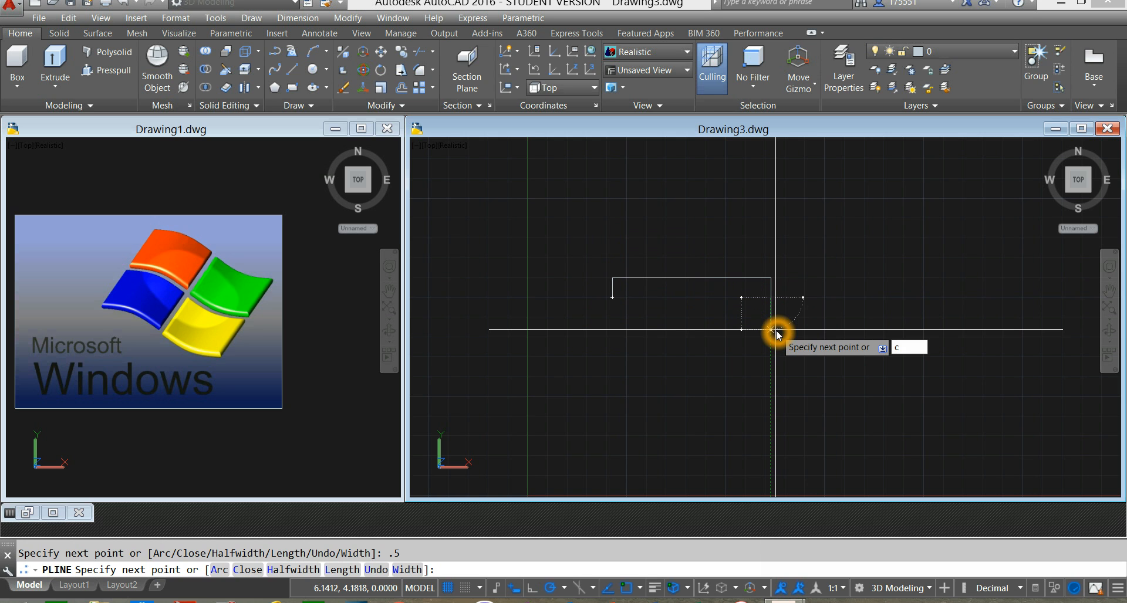
{"action": "type", "text": "c"}
{"action": "key", "text": "Return"}
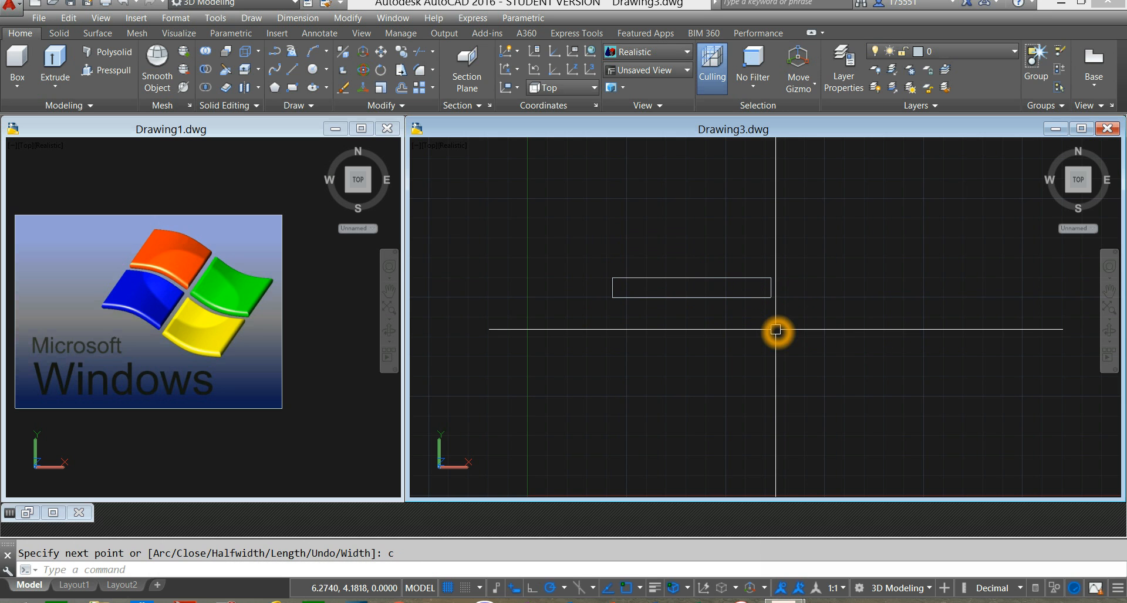
Draw a fit spline from the rectangle's lower-left corner through the top edge's midpoint to its lower-right corner.
{"action": "left_click", "coordinate": [276, 70]}
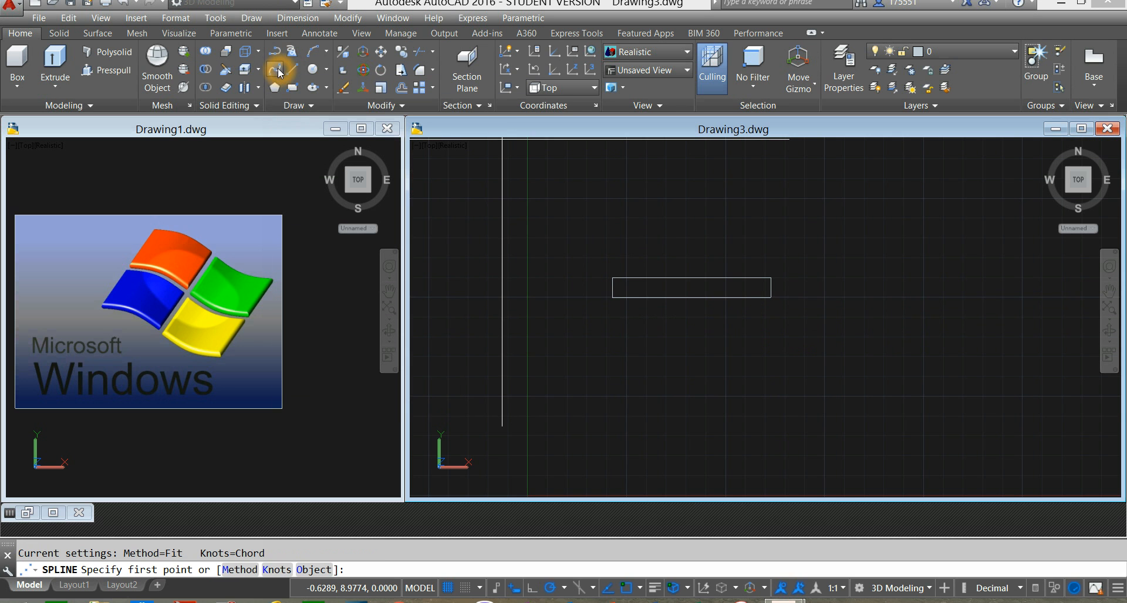
{"action": "left_click", "coordinate": [612, 297]}
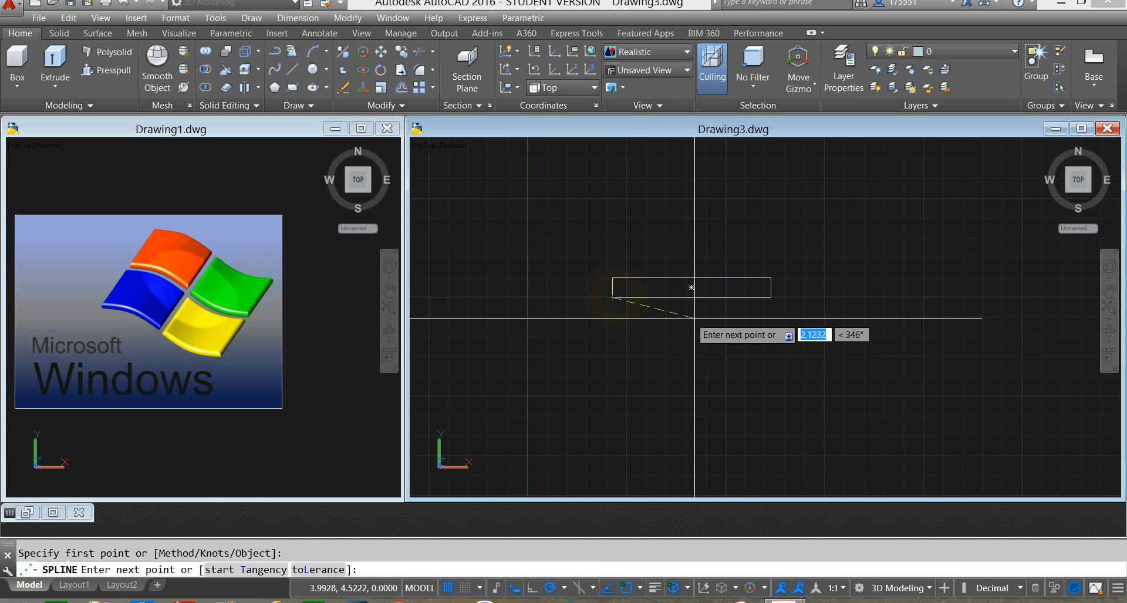
{"action": "left_click", "coordinate": [691, 278]}
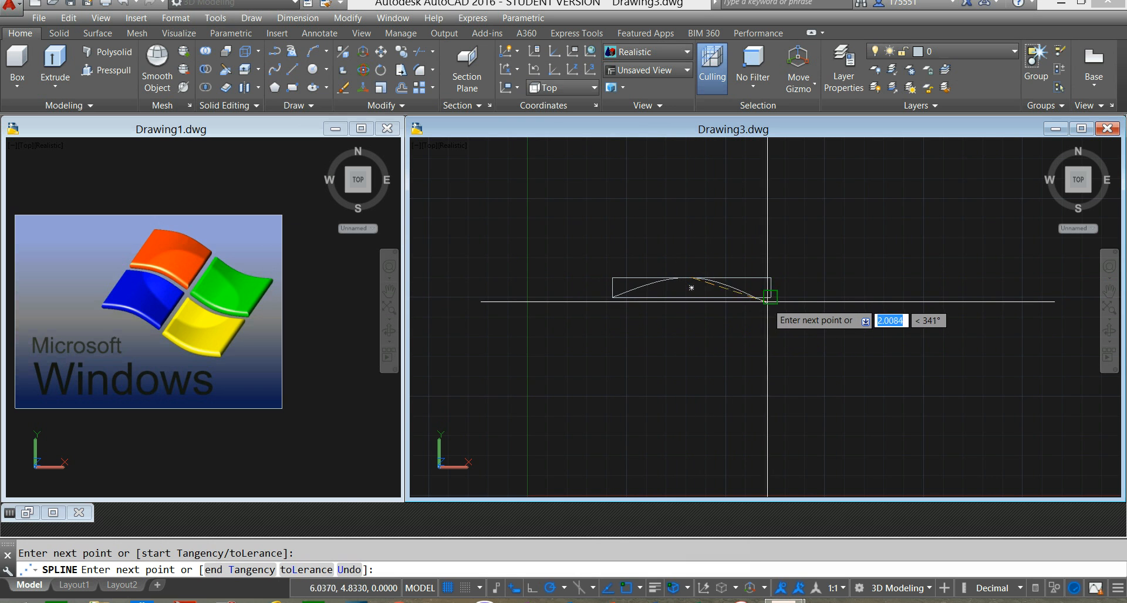
{"action": "left_click", "coordinate": [770, 297]}
{"action": "right_click", "coordinate": [797, 274]}
{"action": "left_click", "coordinate": [818, 289]}
Copy the rectangle and its spline from the rectangle's upper-left corner to its lower-right corner.
{"action": "middle_click_drag", "start_coordinate": [801, 299], "coordinate": [801, 298]}
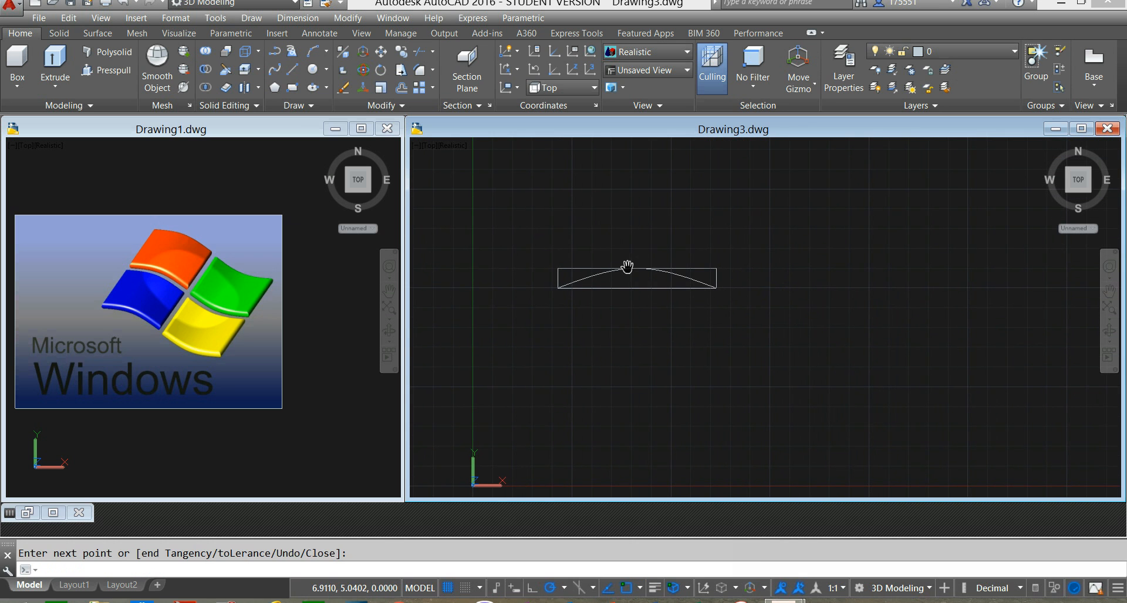
{"action": "left_click", "coordinate": [544, 243]}
{"action": "left_click", "coordinate": [797, 371]}
{"action": "right_click", "coordinate": [685, 209]}
{"action": "left_click", "coordinate": [759, 319]}
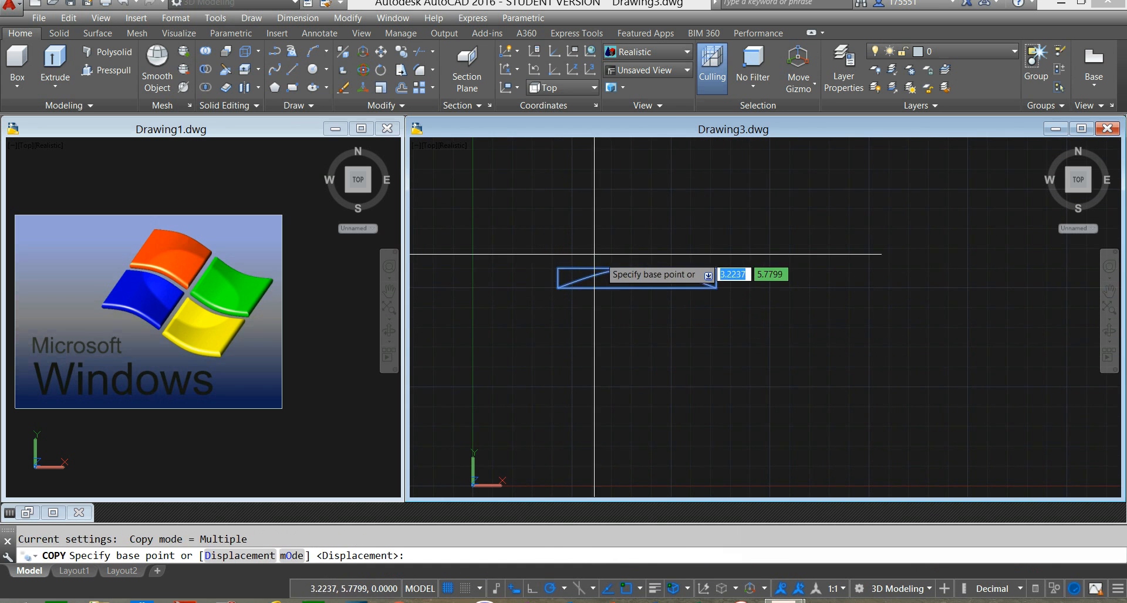
{"action": "left_click", "coordinate": [560, 271]}
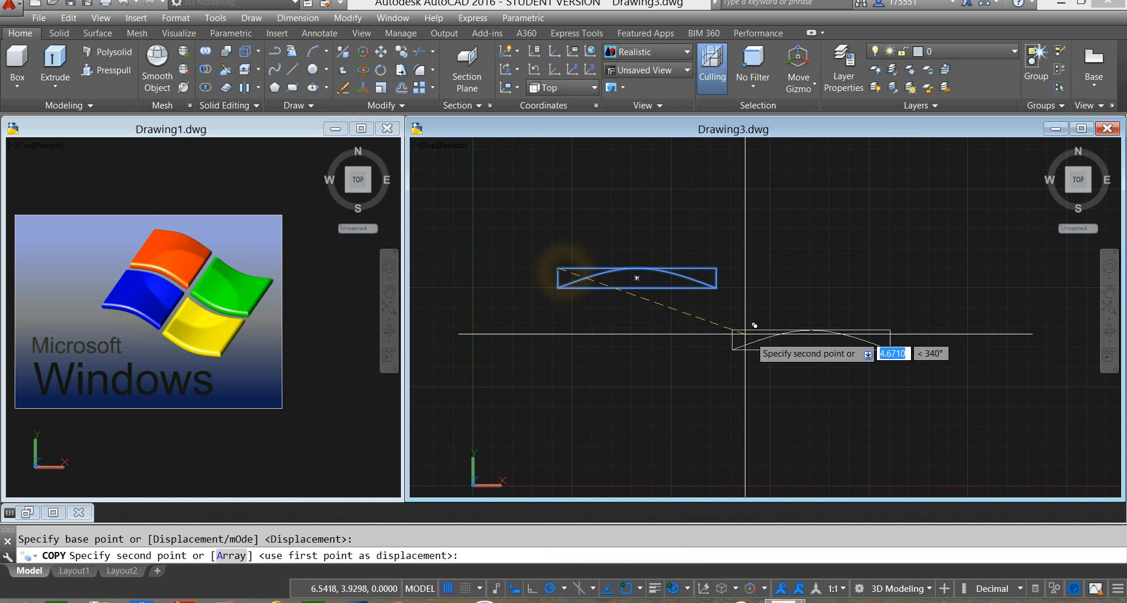
{"action": "left_click", "coordinate": [717, 287]}
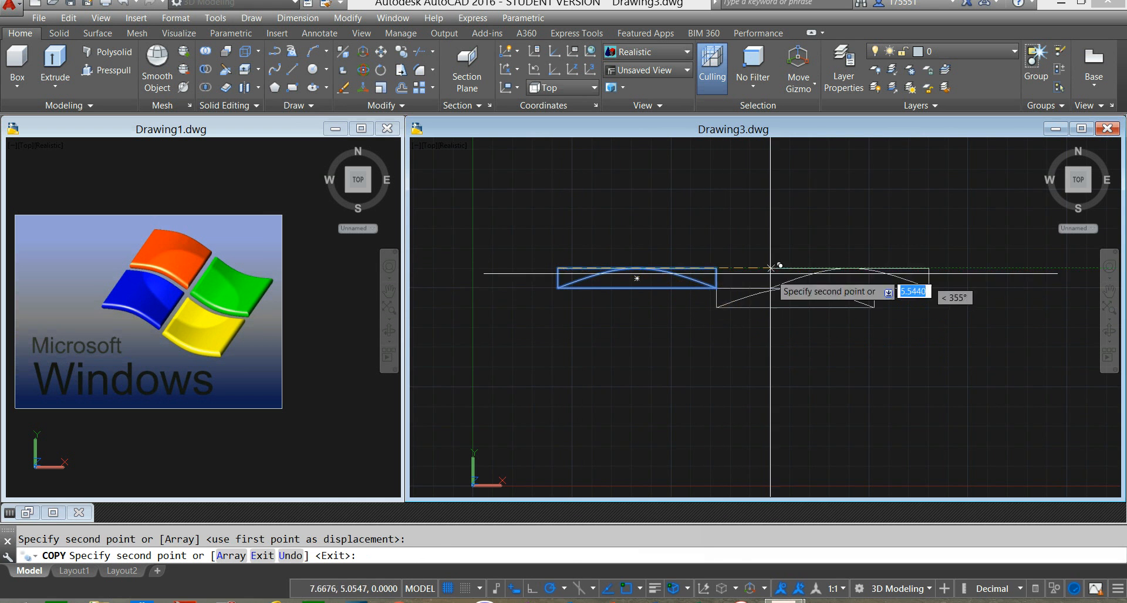
{"action": "right_click", "coordinate": [723, 228]}
{"action": "left_click", "coordinate": [738, 246]}
Copy the first rectangle's spline 0.5 units upward, from its right endpoint to the rectangle's upper-right corner.
{"action": "left_click", "coordinate": [683, 312]}
{"action": "scroll", "coordinate": [692, 293], "scroll_direction": "up", "scroll_amount": 2}
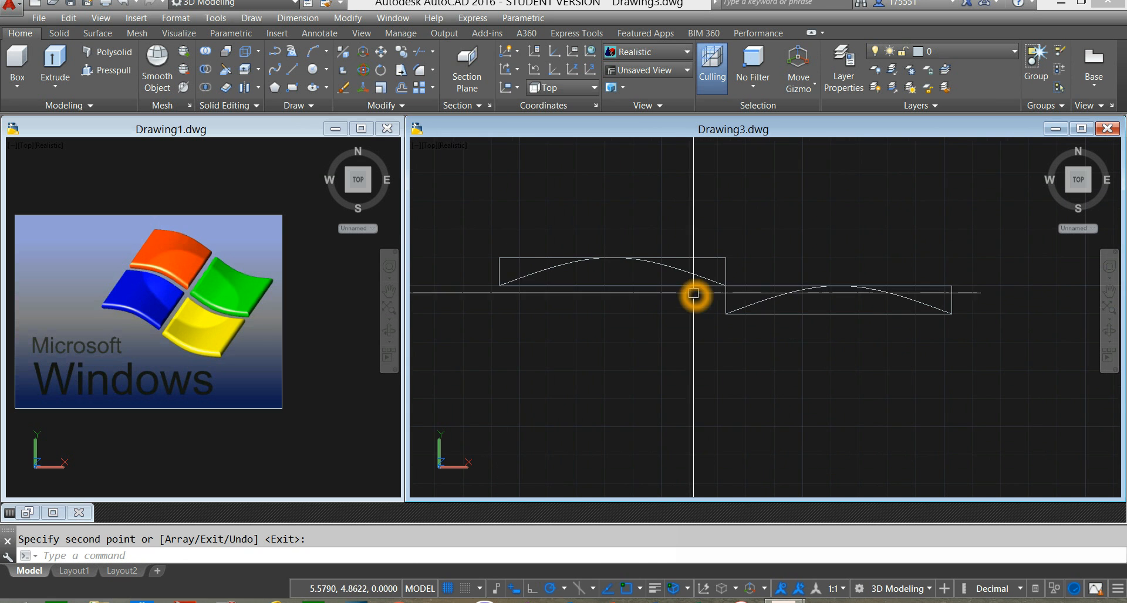
{"action": "key", "text": "Escape"}
{"action": "left_click", "coordinate": [685, 273]}
{"action": "right_click", "coordinate": [727, 206]}
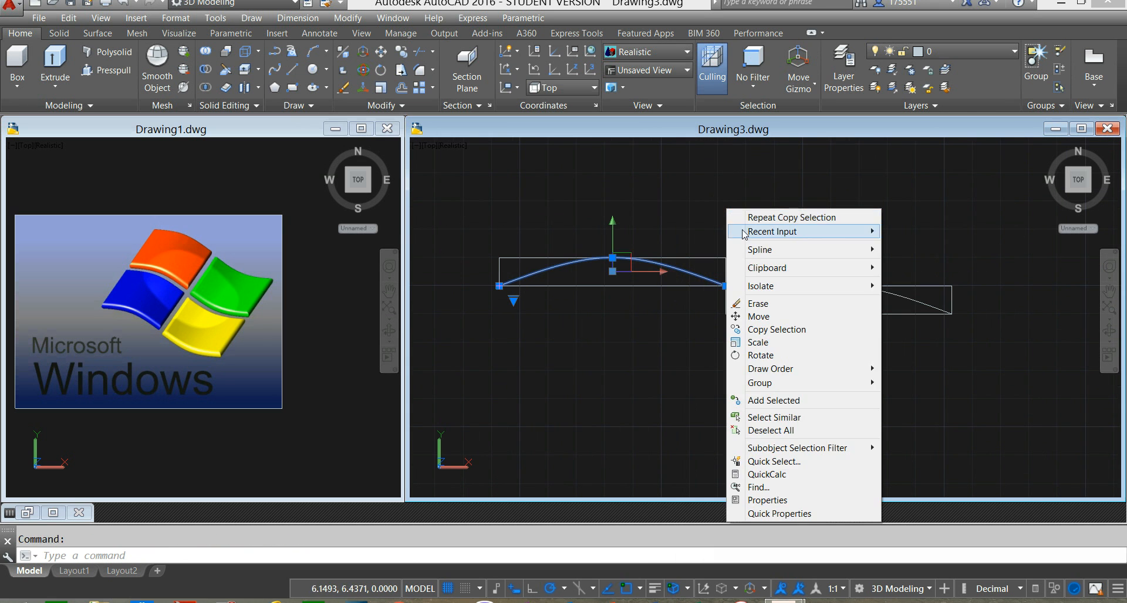
{"action": "left_click", "coordinate": [785, 329]}
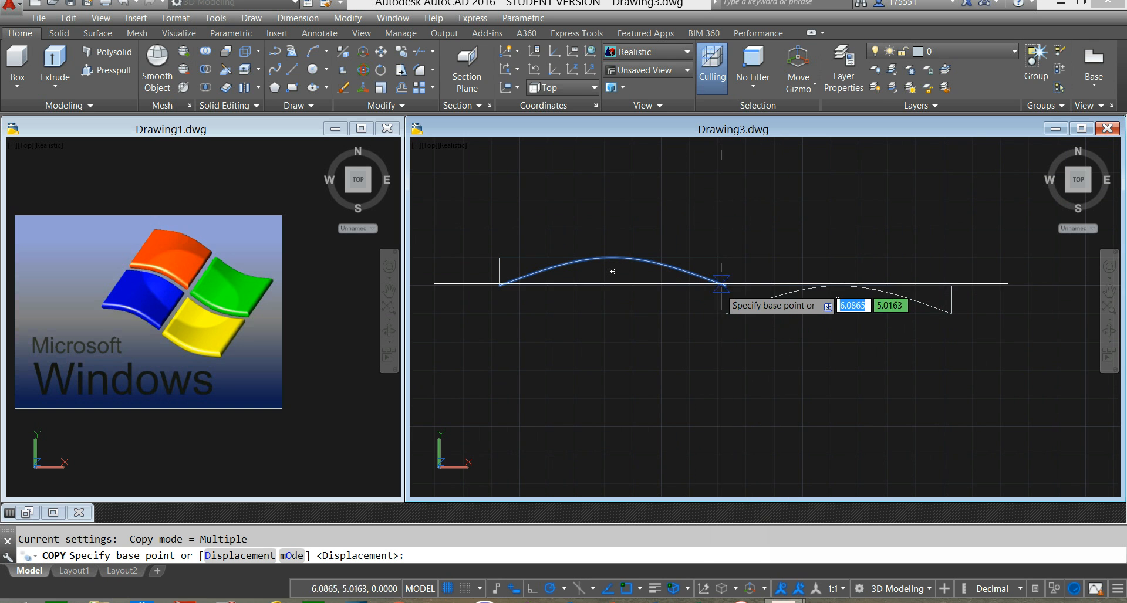
{"action": "right_click", "coordinate": [738, 240], "text": "shift"}
{"action": "mouse_move", "coordinate": [787, 286]}
{"action": "left_click", "coordinate": [787, 324]}
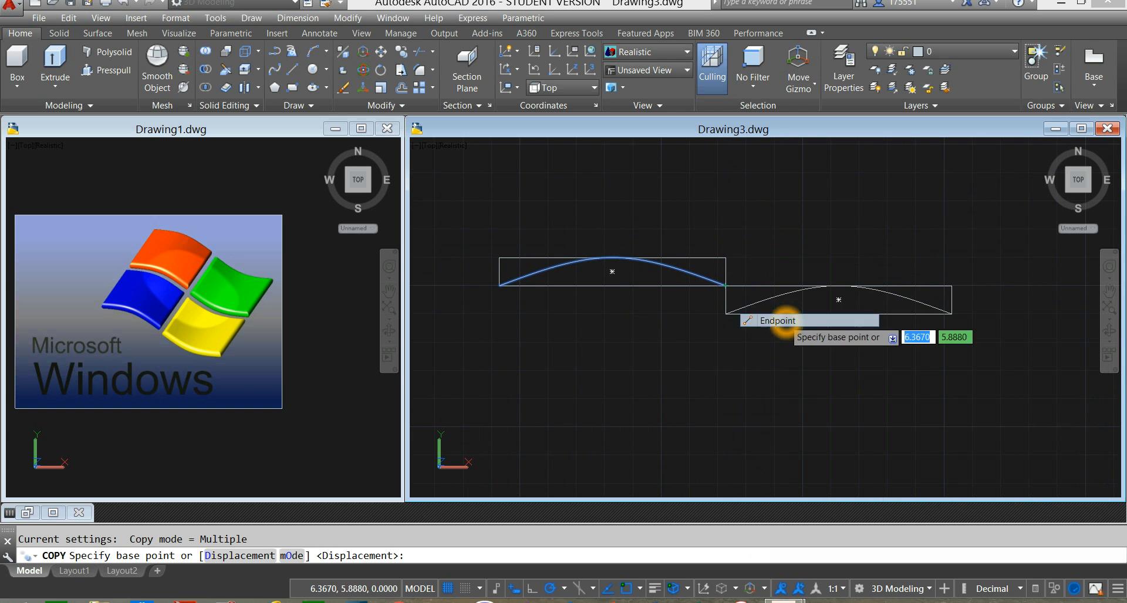
{"action": "left_click", "coordinate": [726, 287]}
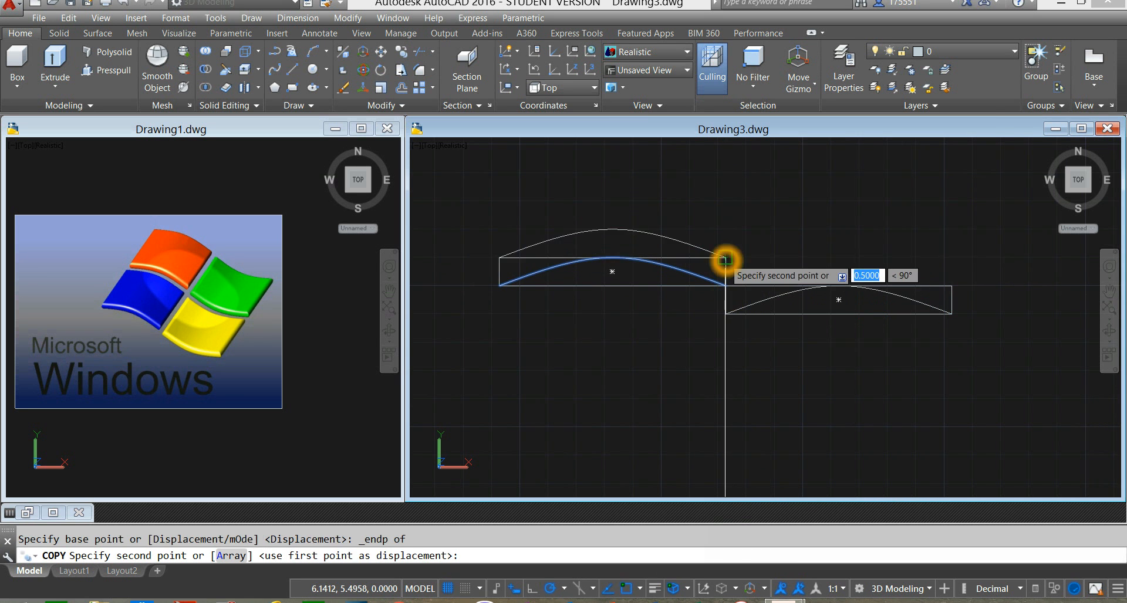
{"action": "left_click", "coordinate": [726, 260]}
{"action": "right_click", "coordinate": [760, 236]}
{"action": "left_click", "coordinate": [775, 241]}
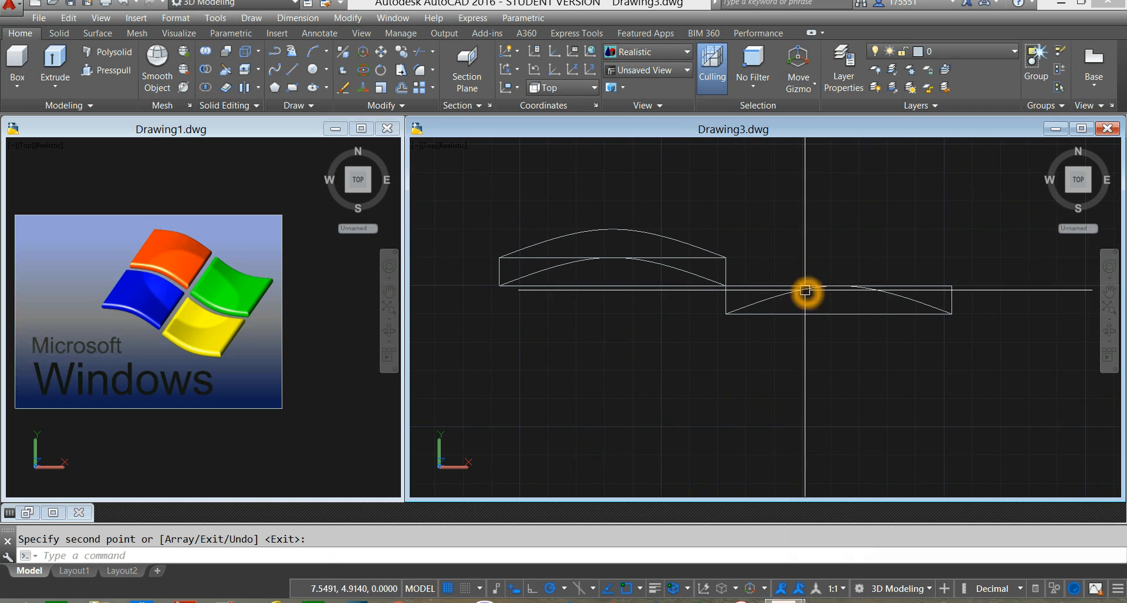
Rotate the copied lower-right rectangle and its spline 180 degrees about the rectangle's centre.
{"action": "left_click", "coordinate": [880, 335]}
{"action": "left_click", "coordinate": [759, 235]}
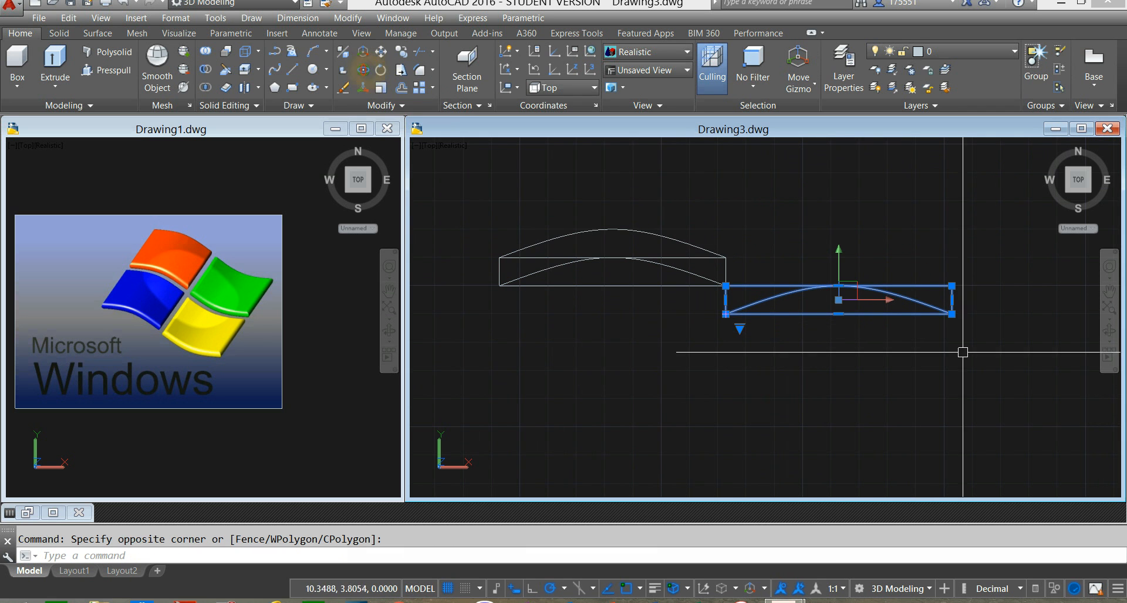
{"action": "left_click", "coordinate": [371, 72]}
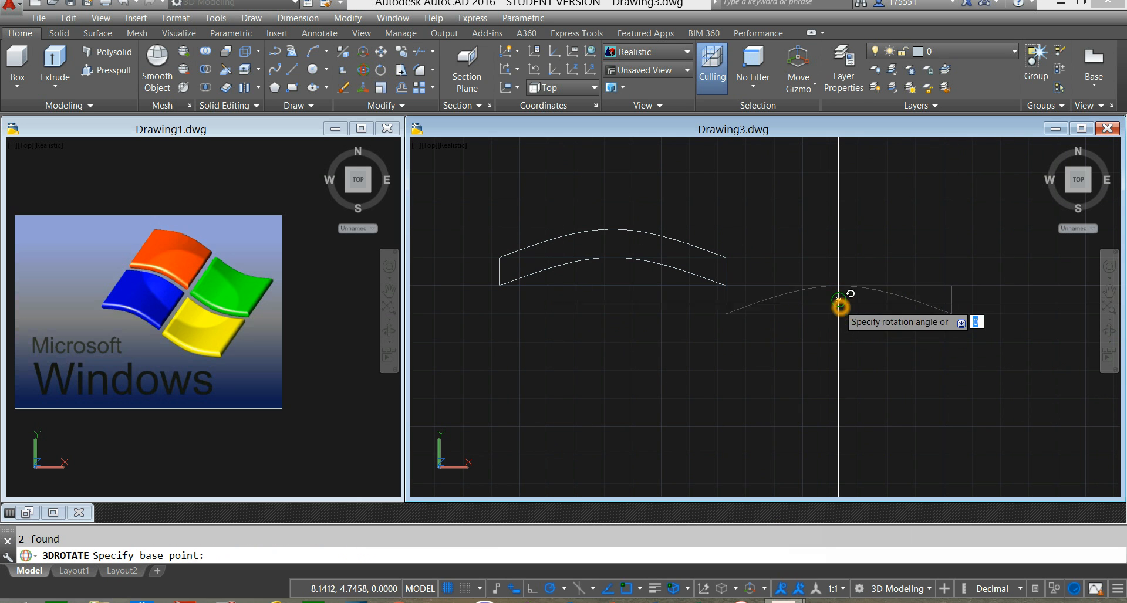
{"action": "left_click", "coordinate": [839, 300]}
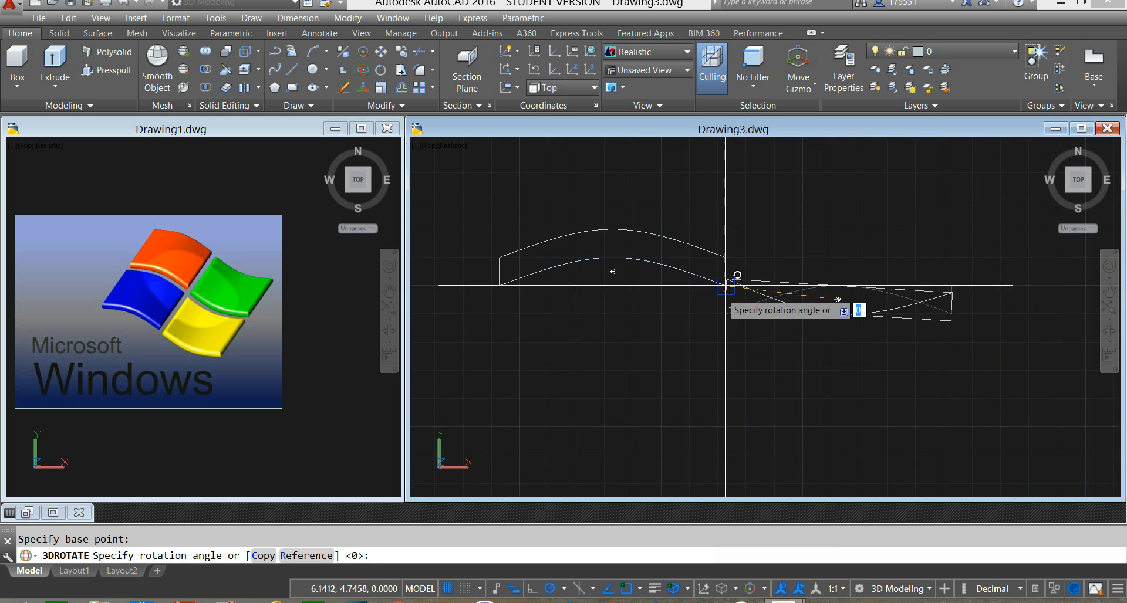
{"action": "left_click", "coordinate": [688, 300]}
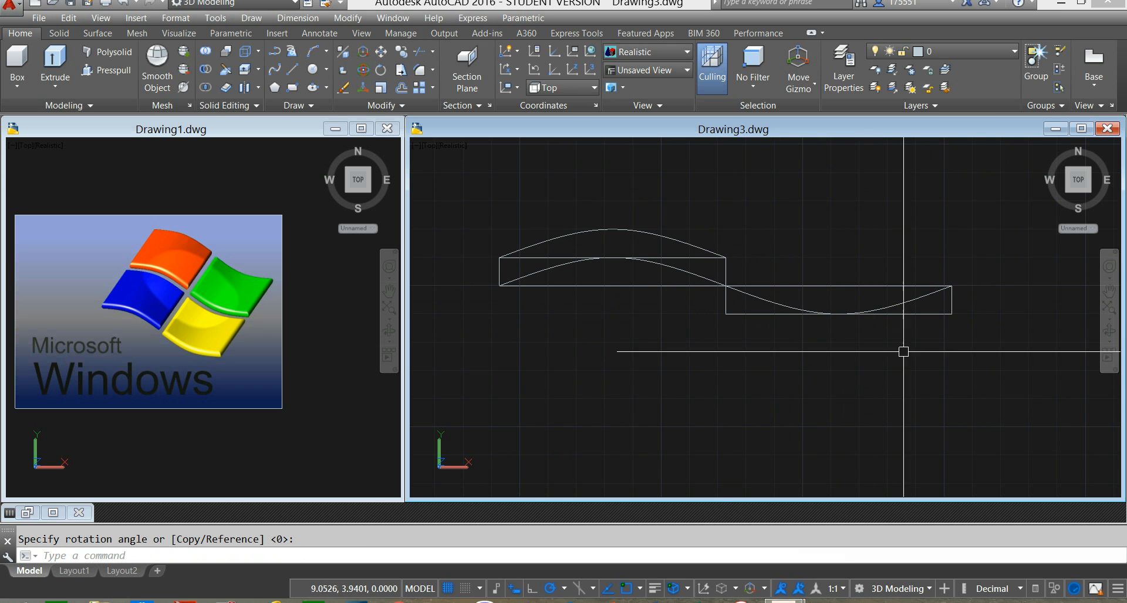
Copy the lower rectangle's spline 0.5 units upward, from the rectangle's lower-right corner to its upper-right corner.
{"action": "left_click", "coordinate": [914, 305]}
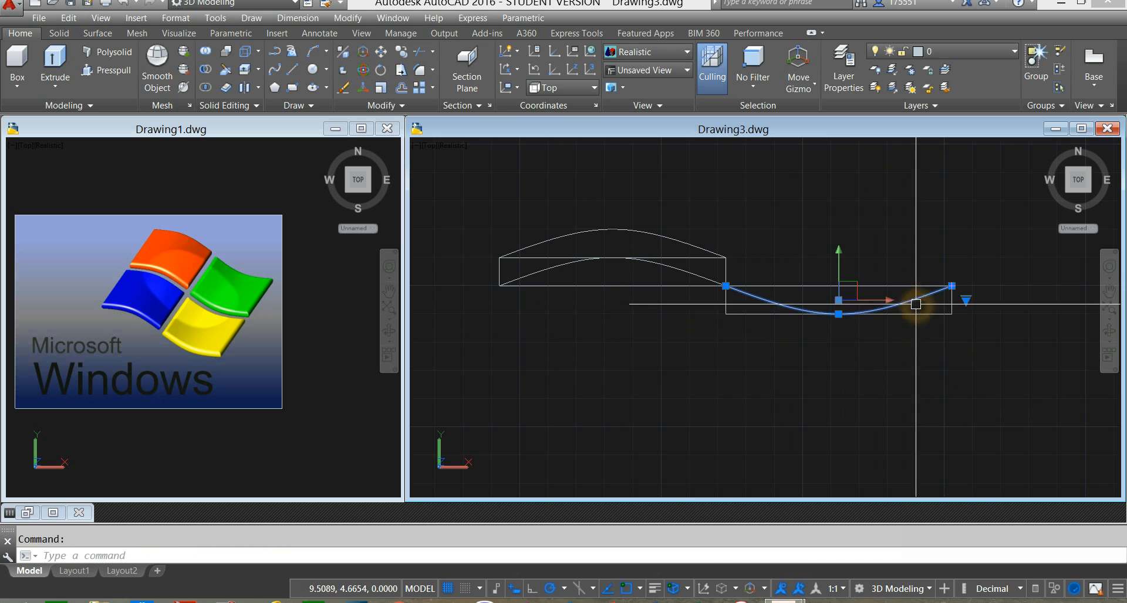
{"action": "right_click", "coordinate": [843, 215]}
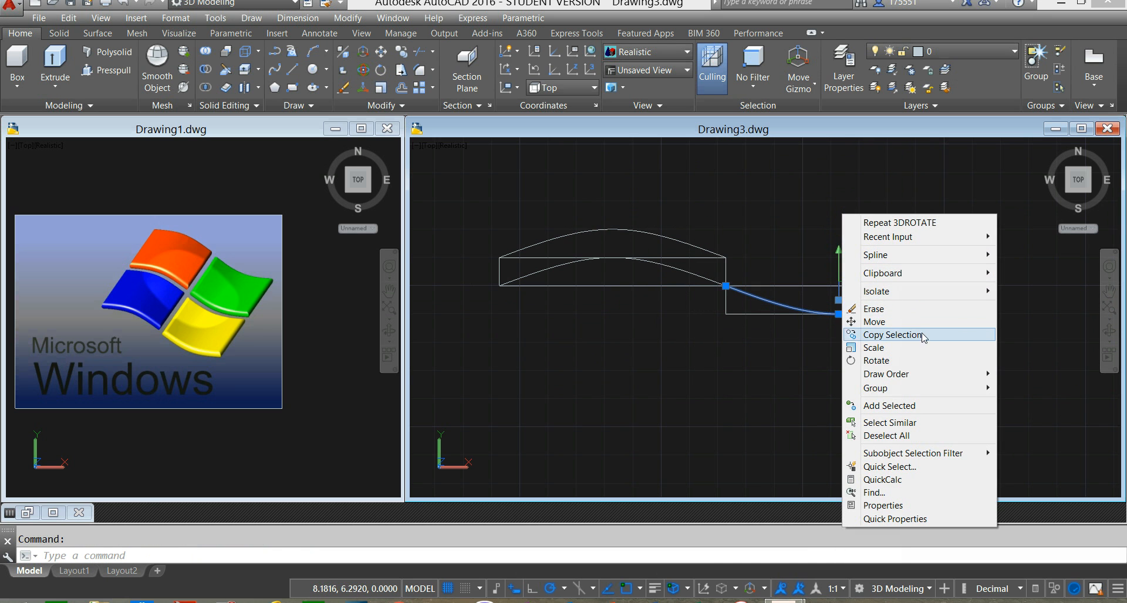
{"action": "left_click", "coordinate": [892, 335]}
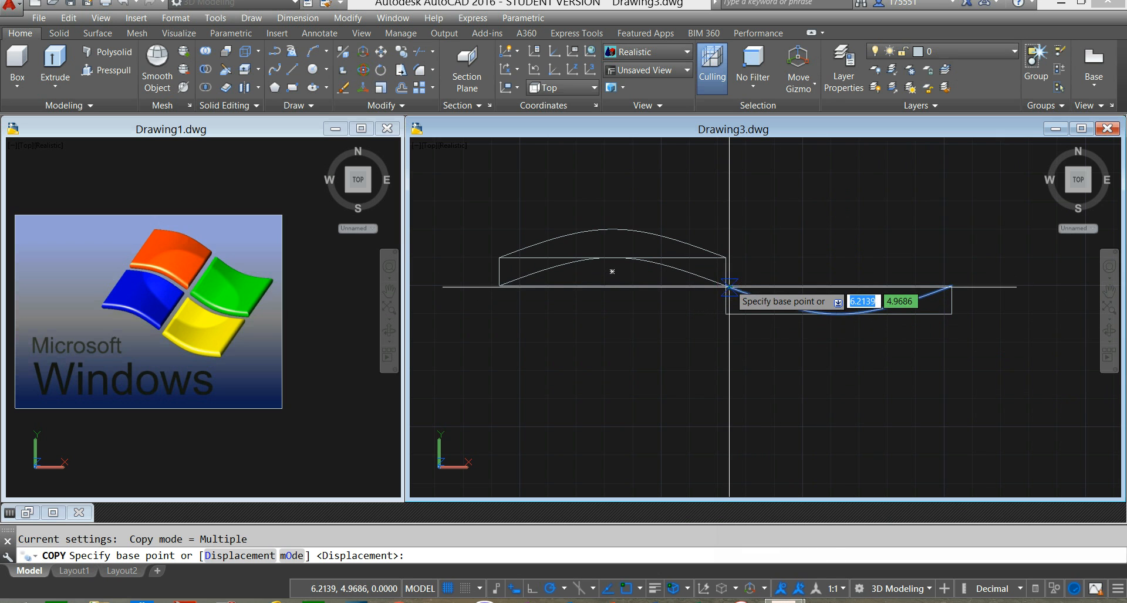
{"action": "left_click", "coordinate": [951, 313]}
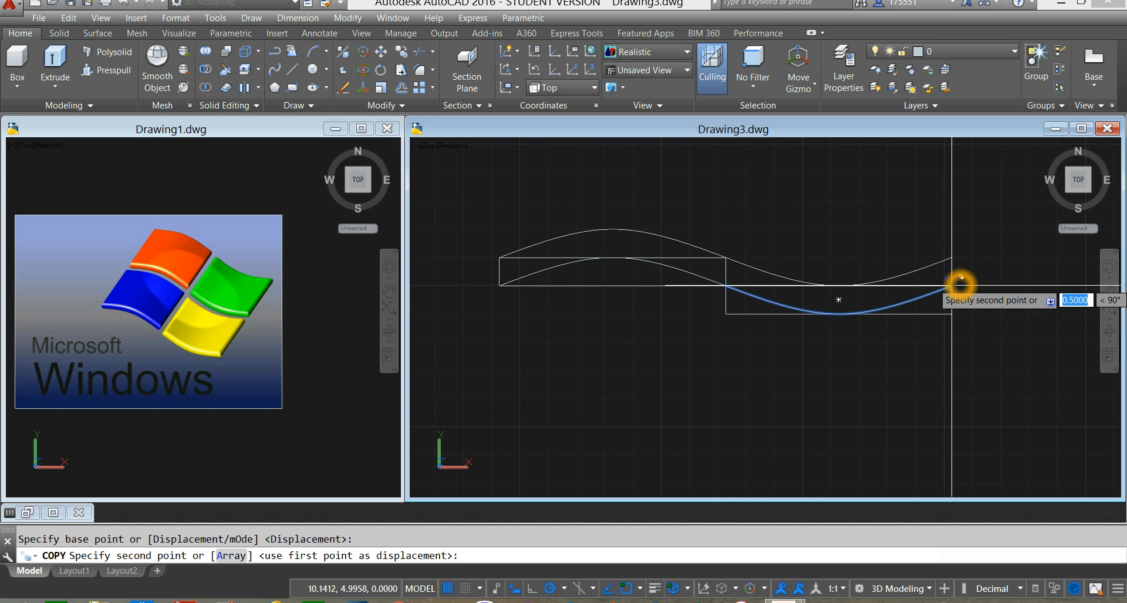
{"action": "right_click", "coordinate": [952, 287], "text": "shift"}
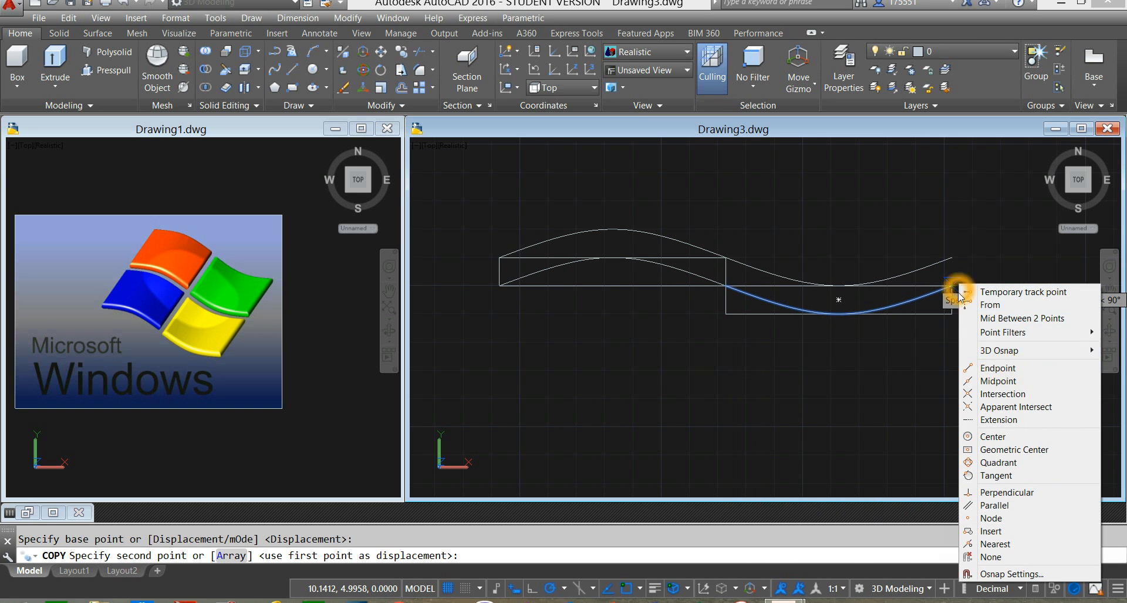
{"action": "left_click", "coordinate": [1004, 369]}
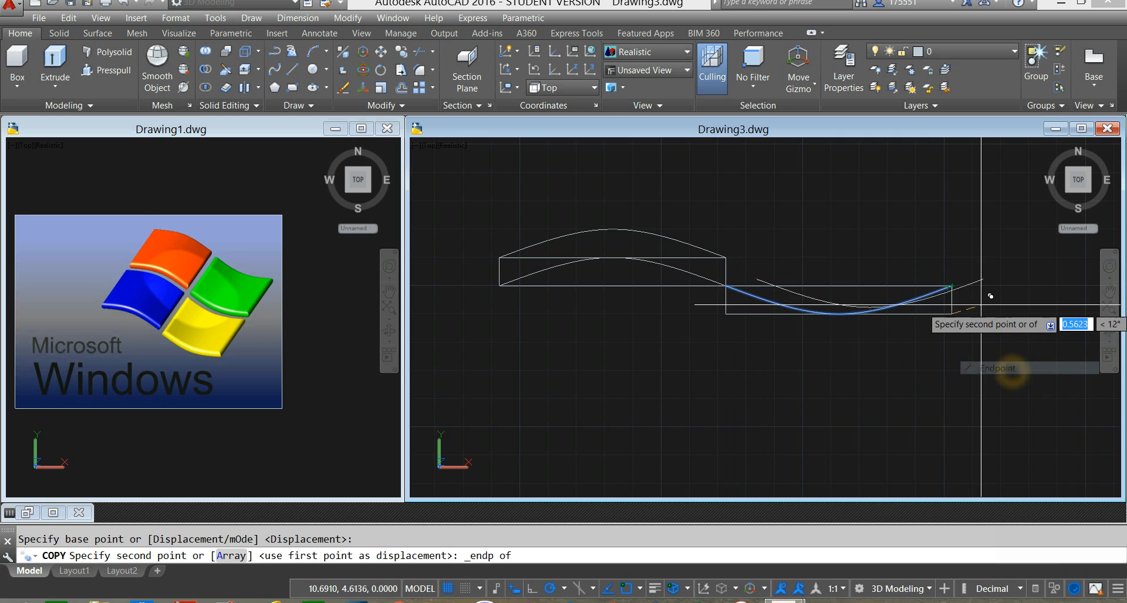
{"action": "left_click", "coordinate": [951, 286]}
{"action": "right_click", "coordinate": [1015, 283]}
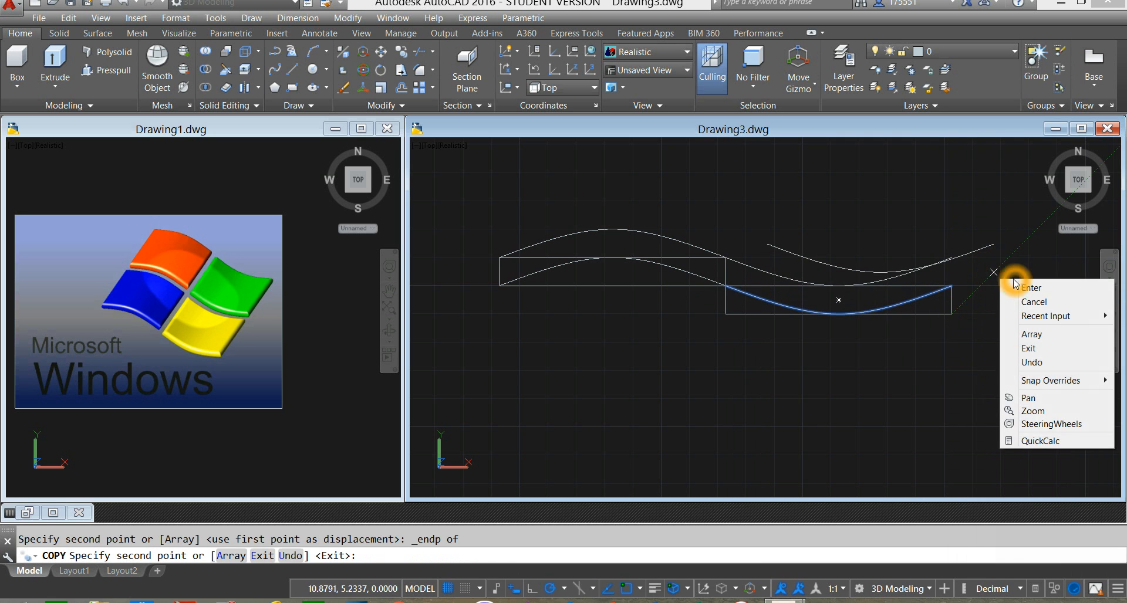
{"action": "left_click", "coordinate": [1031, 288]}
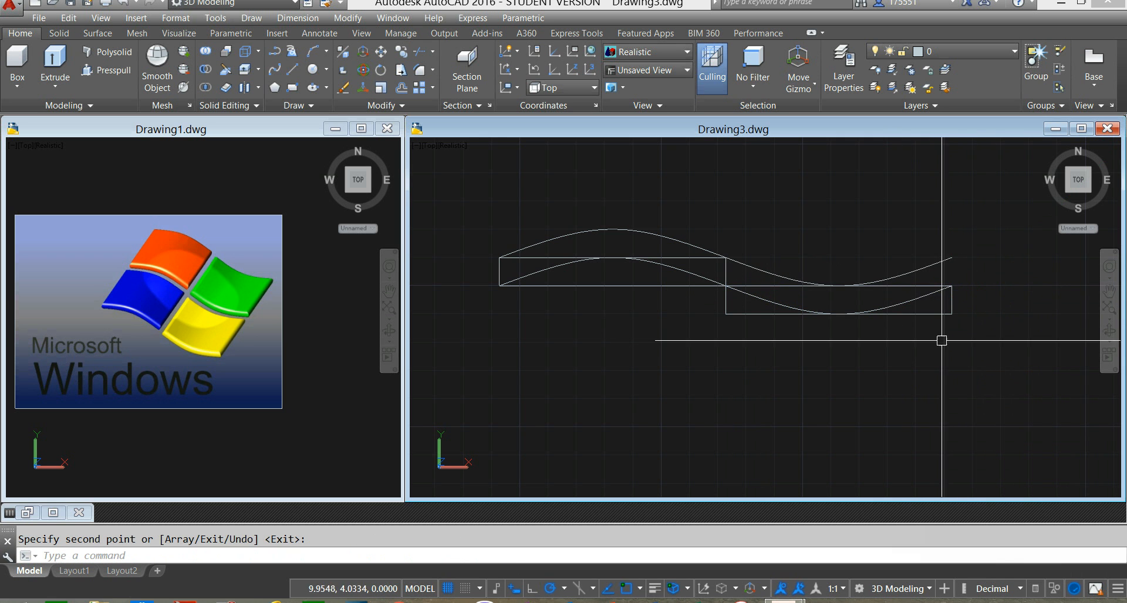
{"action": "middle_click_drag", "start_coordinate": [961, 337], "coordinate": [924, 335]}
{"action": "left_click", "coordinate": [496, 253]}
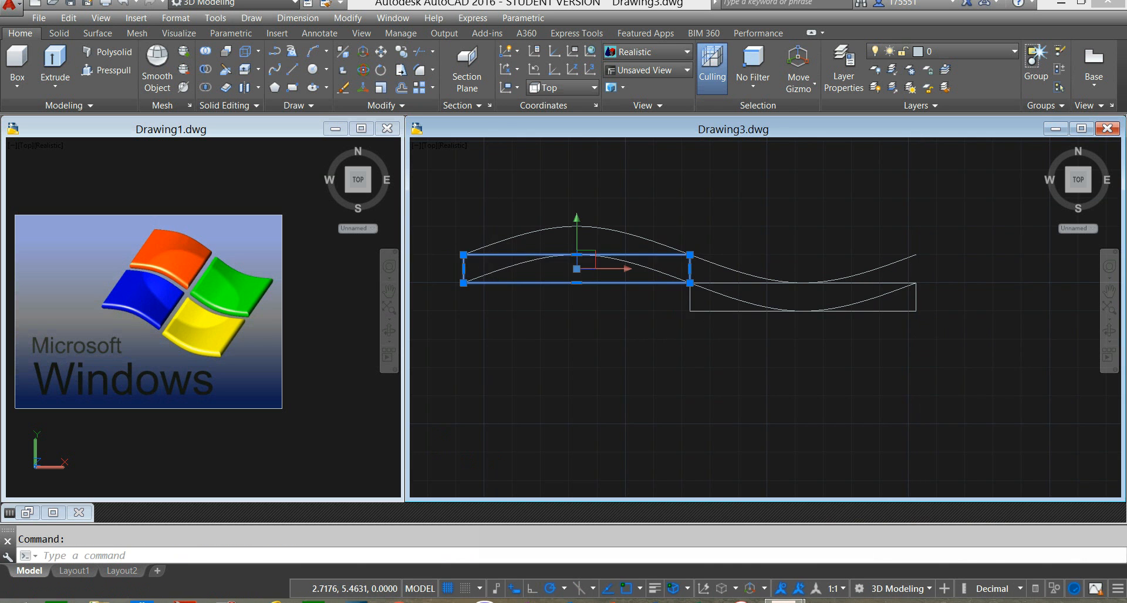
{"action": "key", "text": "Escape"}
{"action": "left_click", "coordinate": [704, 314]}
{"action": "key", "text": "Escape"}
{"action": "left_click", "coordinate": [653, 371]}
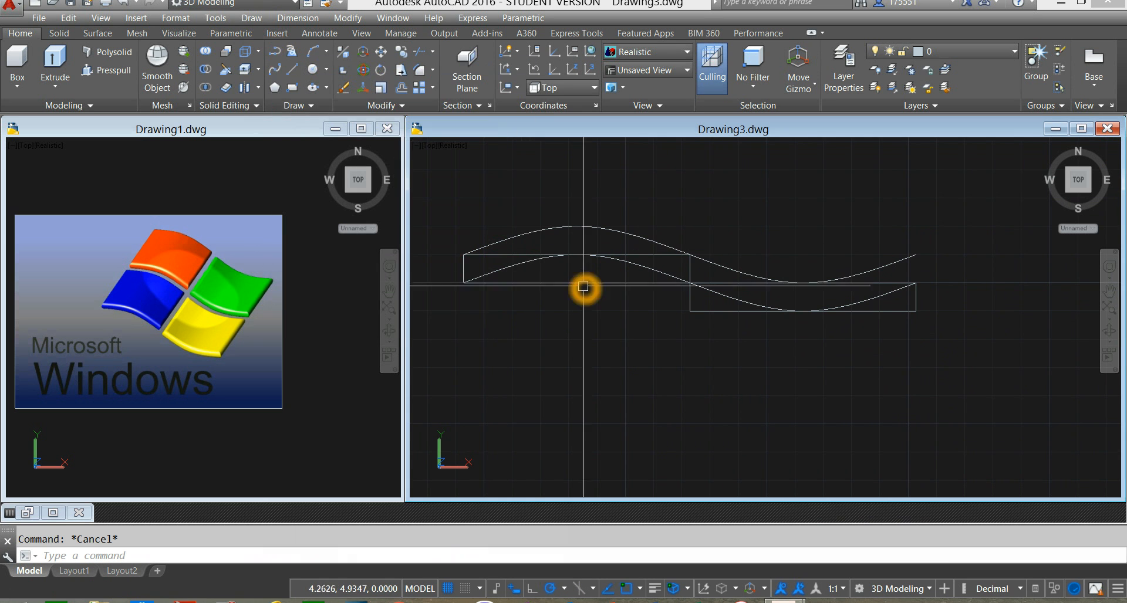
Explode both guide rectangles into separate lines.
{"action": "left_click", "coordinate": [557, 308]}
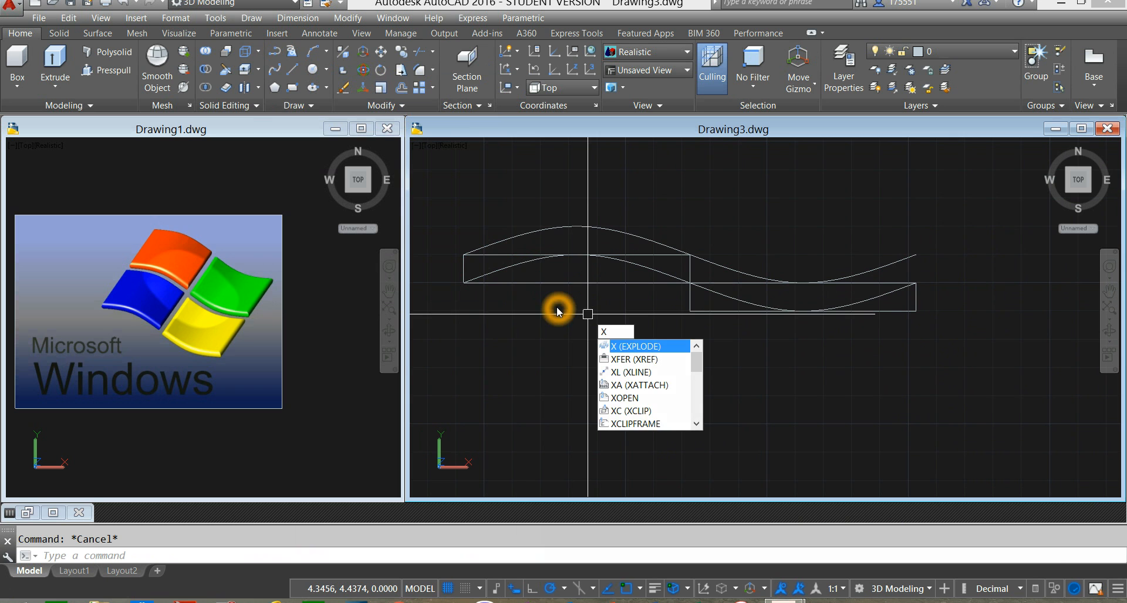
{"action": "key", "text": "Return"}
{"action": "left_click", "coordinate": [494, 254]}
{"action": "right_click", "coordinate": [639, 337]}
{"action": "right_click", "coordinate": [640, 338]}
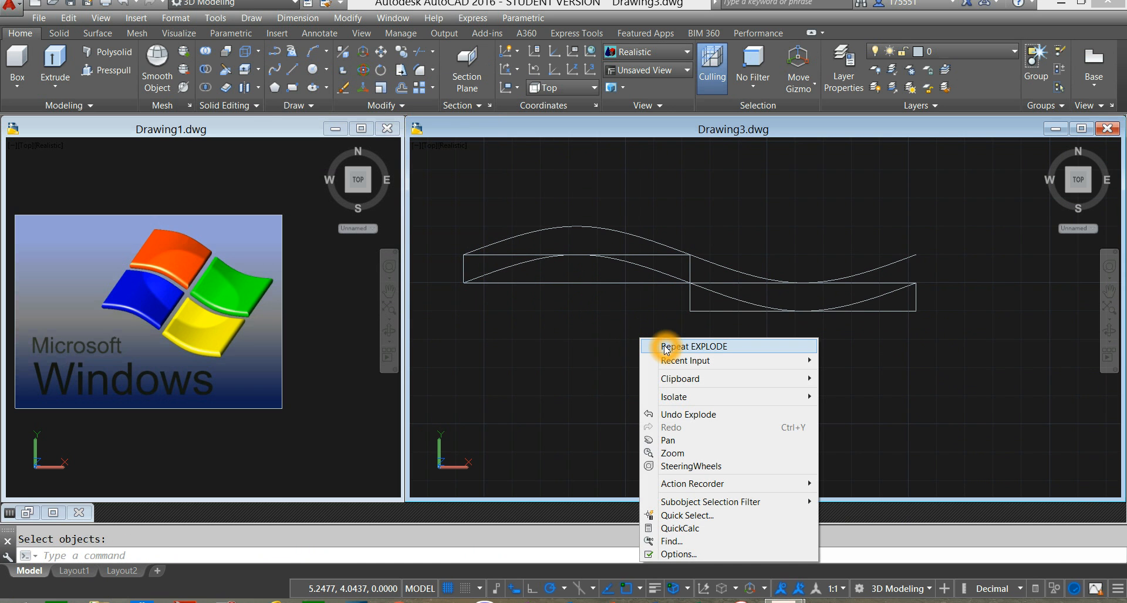
{"action": "left_click", "coordinate": [667, 347]}
{"action": "left_click", "coordinate": [700, 312]}
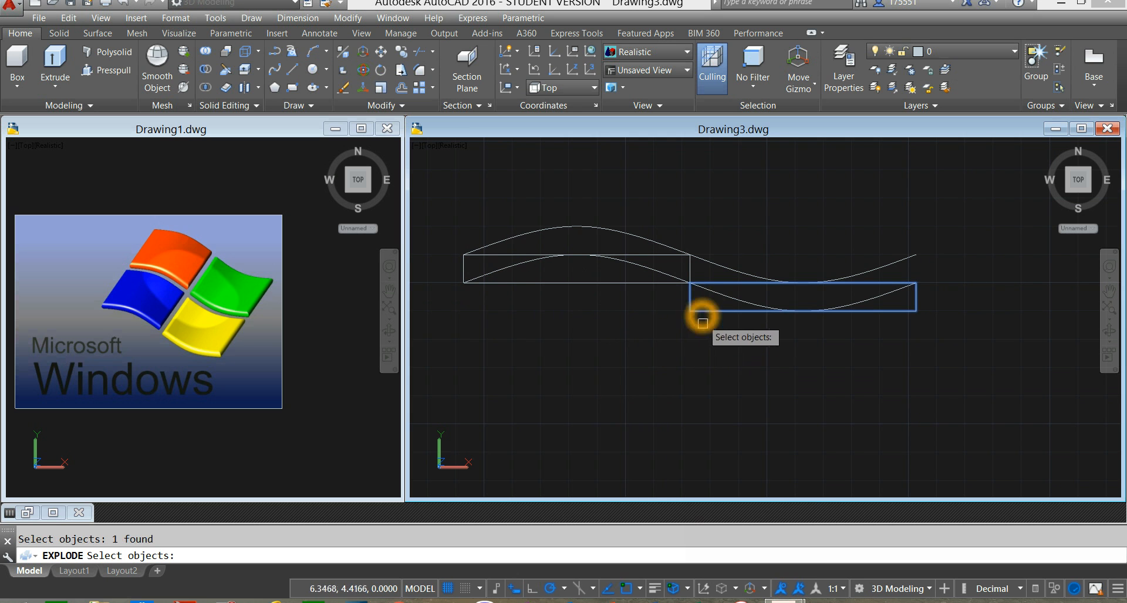
{"action": "right_click", "coordinate": [683, 350]}
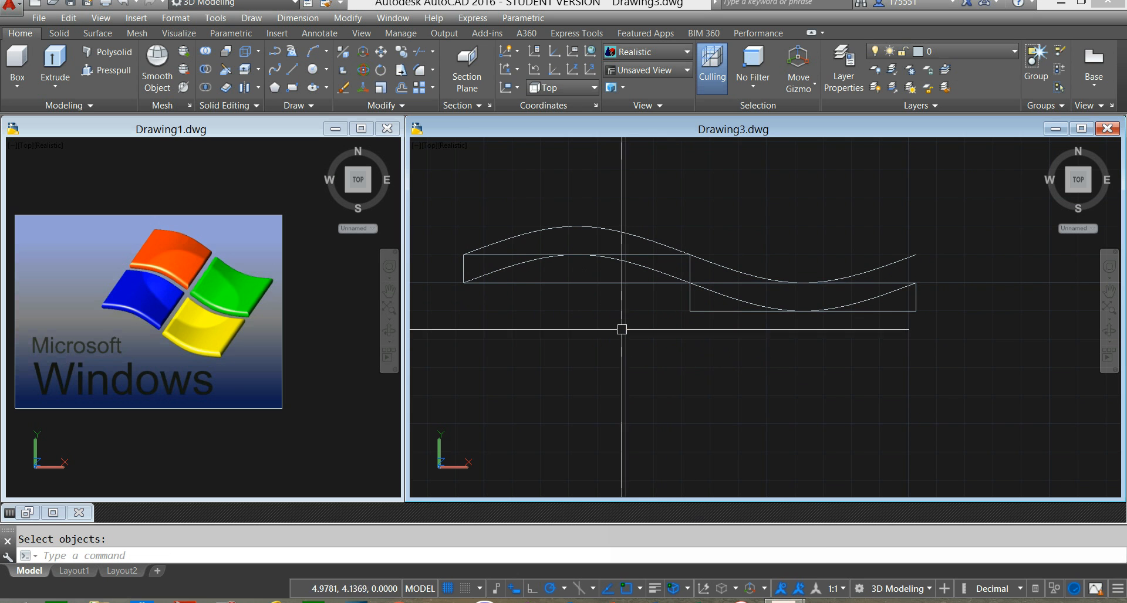
Delete the horizontal top and bottom edges of both exploded rectangles, keeping the vertical edges and the splines.
{"action": "left_click", "coordinate": [505, 256]}
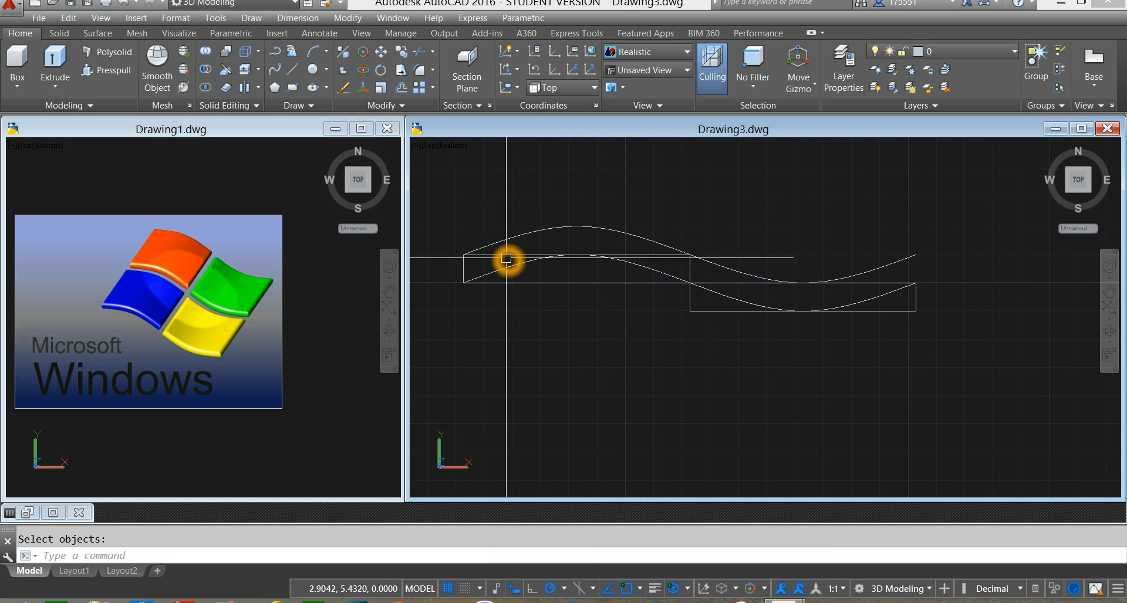
{"action": "left_click", "coordinate": [552, 284]}
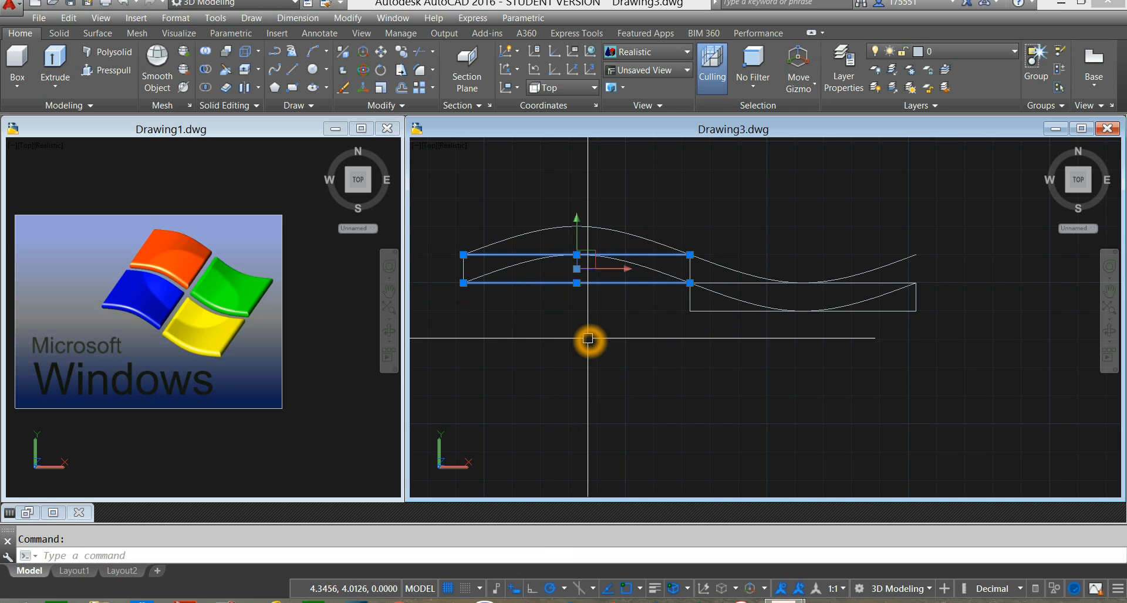
{"action": "key", "text": "Delete"}
{"action": "left_click", "coordinate": [726, 287]}
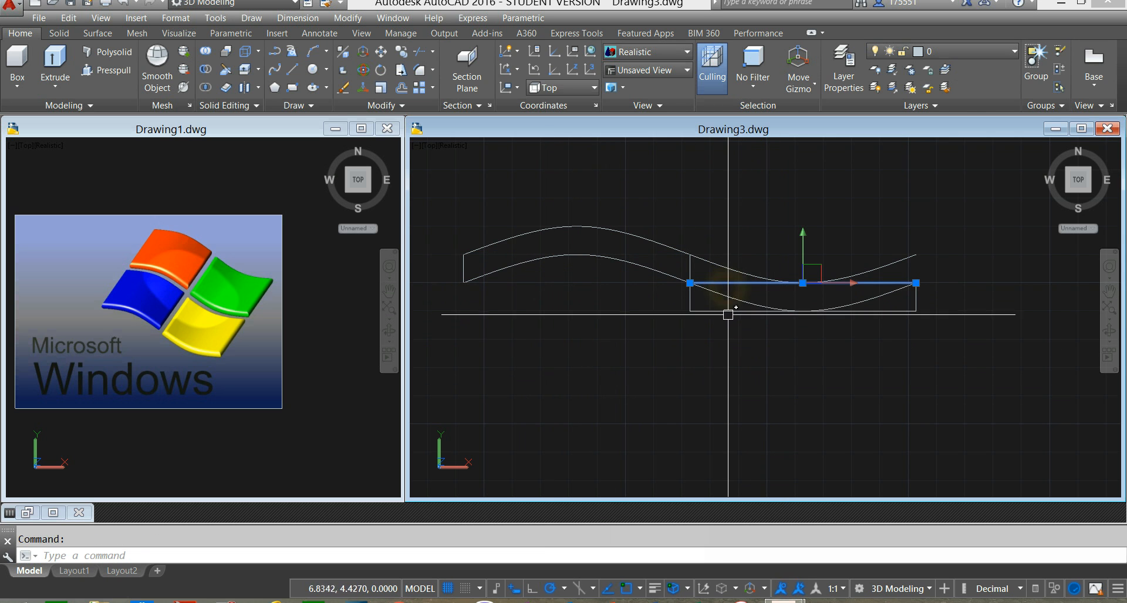
{"action": "left_click", "coordinate": [723, 311]}
{"action": "key", "text": "Delete"}
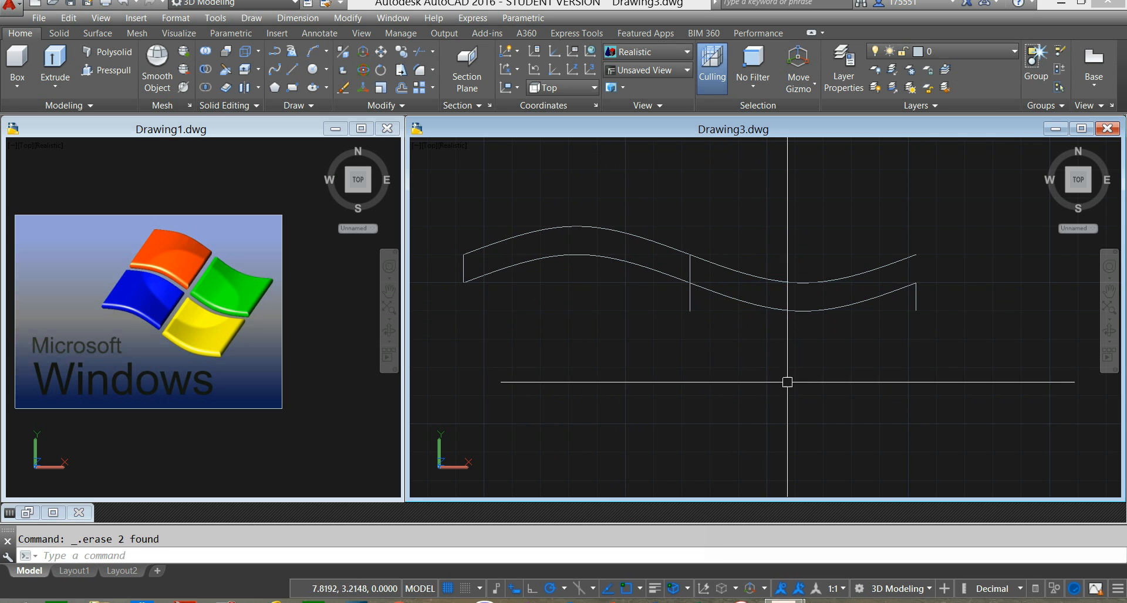
Move the lower rectangle's two vertical lines 0.5 units upward, from the right line's upper endpoint to the upper spline's right endpoint.
{"action": "left_click", "coordinate": [917, 310]}
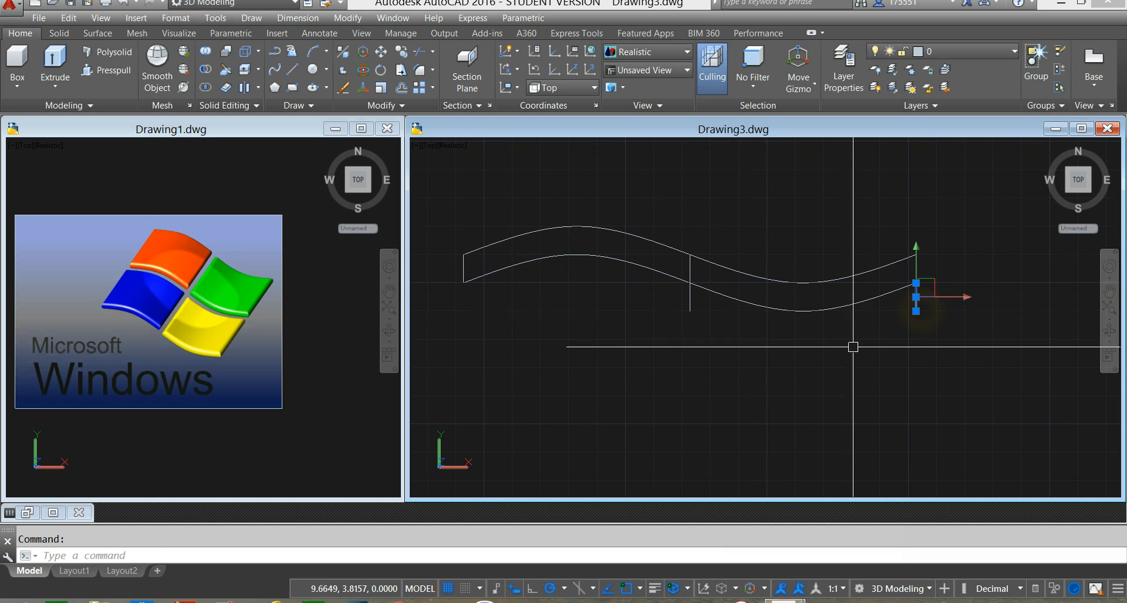
{"action": "left_click", "coordinate": [691, 303]}
{"action": "right_click", "coordinate": [857, 224]}
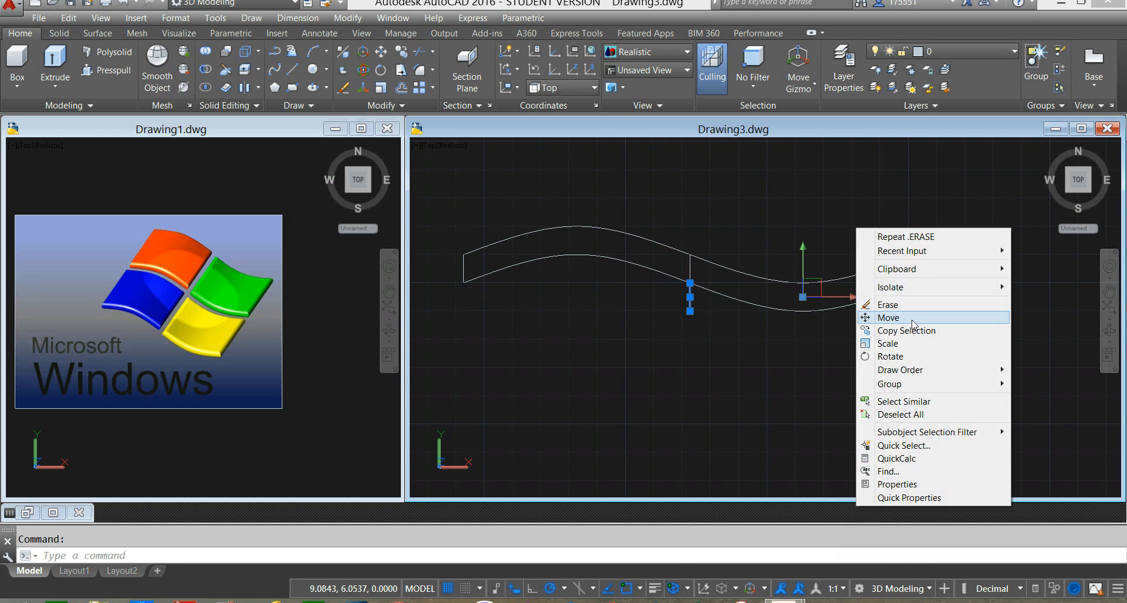
{"action": "left_click", "coordinate": [913, 319]}
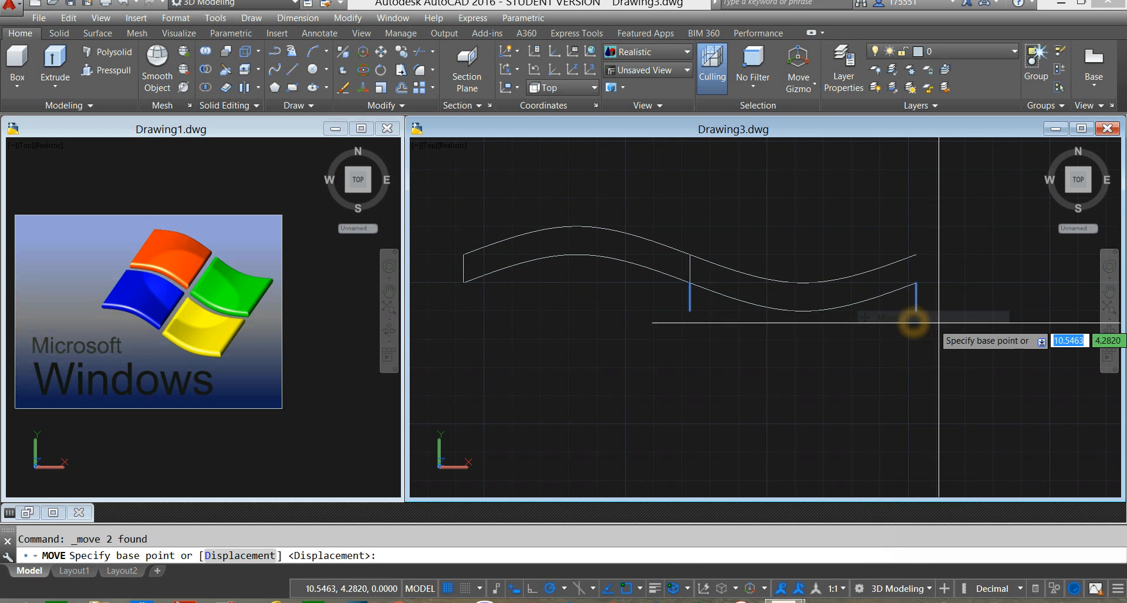
{"action": "right_click", "coordinate": [917, 283], "text": "shift"}
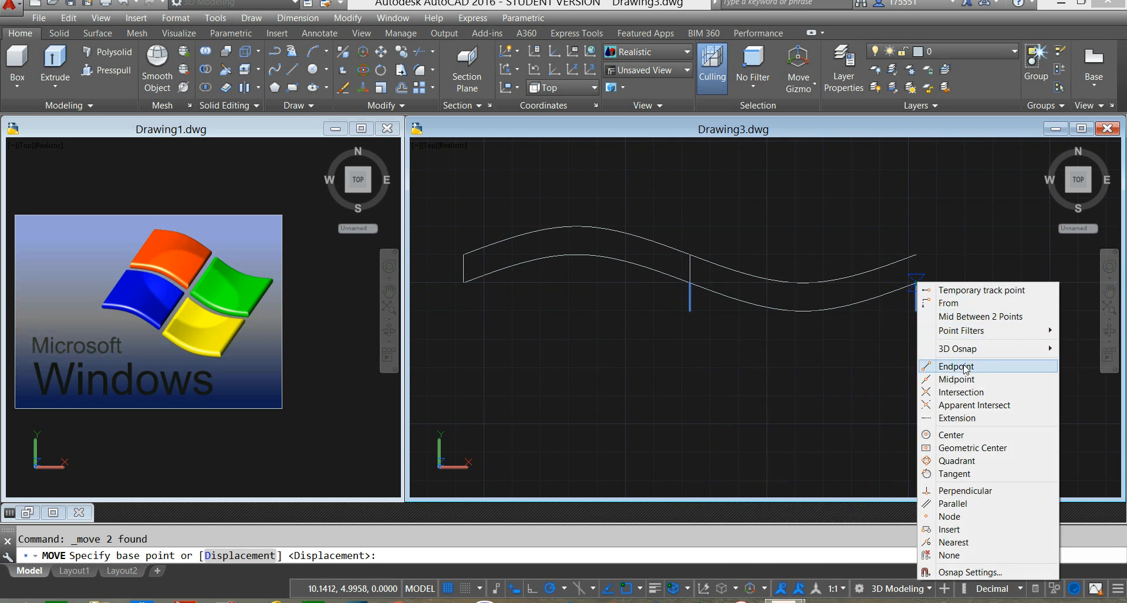
{"action": "left_click", "coordinate": [964, 369]}
{"action": "left_click", "coordinate": [917, 284]}
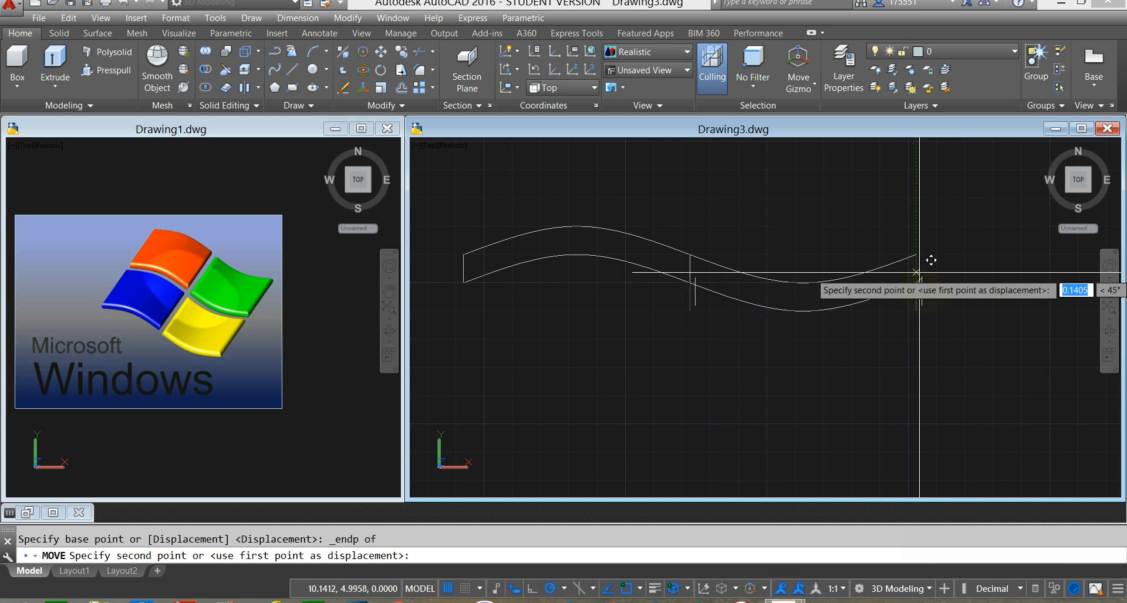
{"action": "right_click", "coordinate": [918, 259], "text": "shift"}
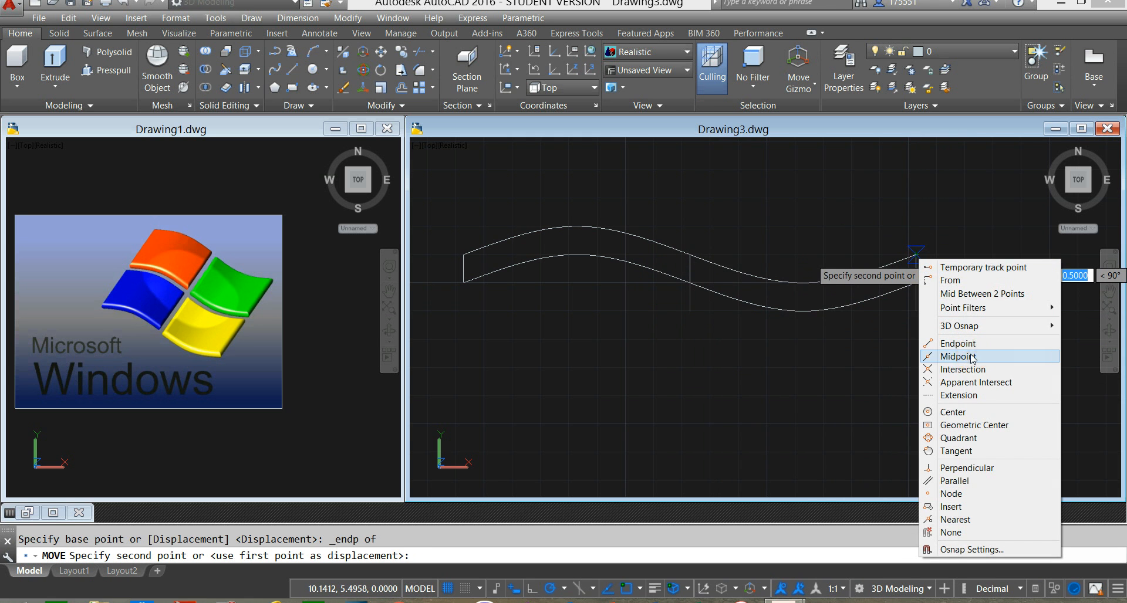
{"action": "left_click", "coordinate": [957, 343]}
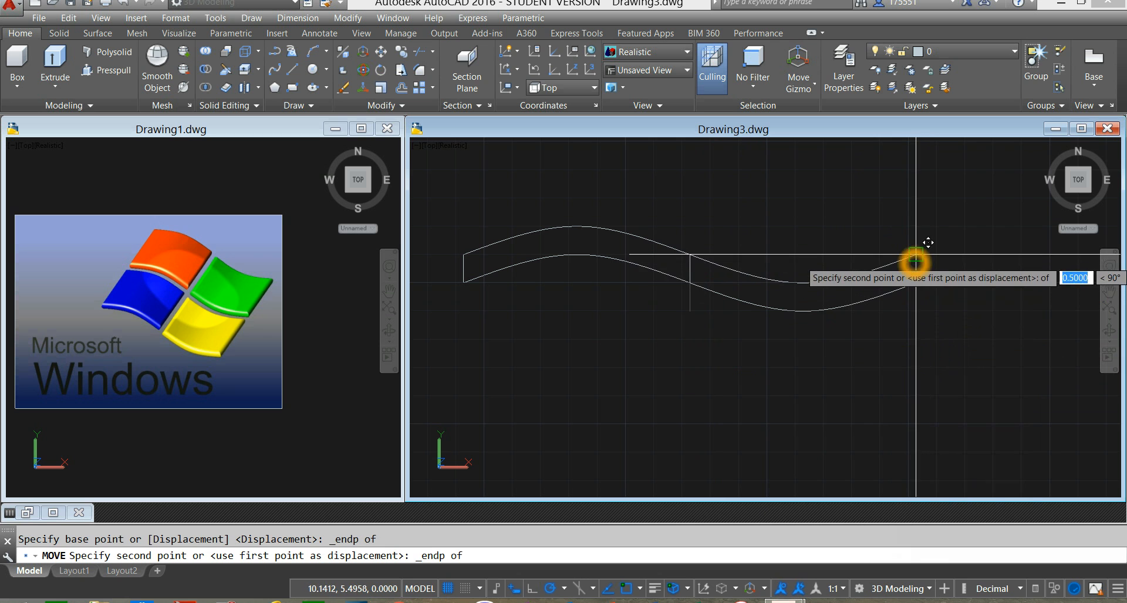
{"action": "left_click", "coordinate": [915, 256]}
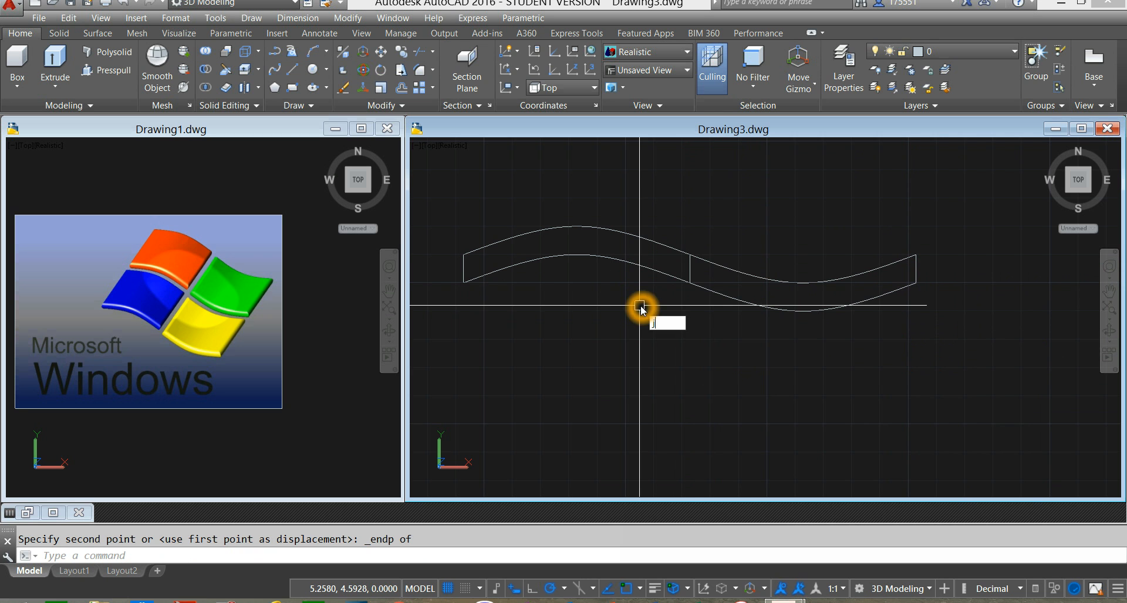
Join the two arched splines and the two vertical lines of the left wave half into one closed profile.
{"action": "key", "text": "Return"}
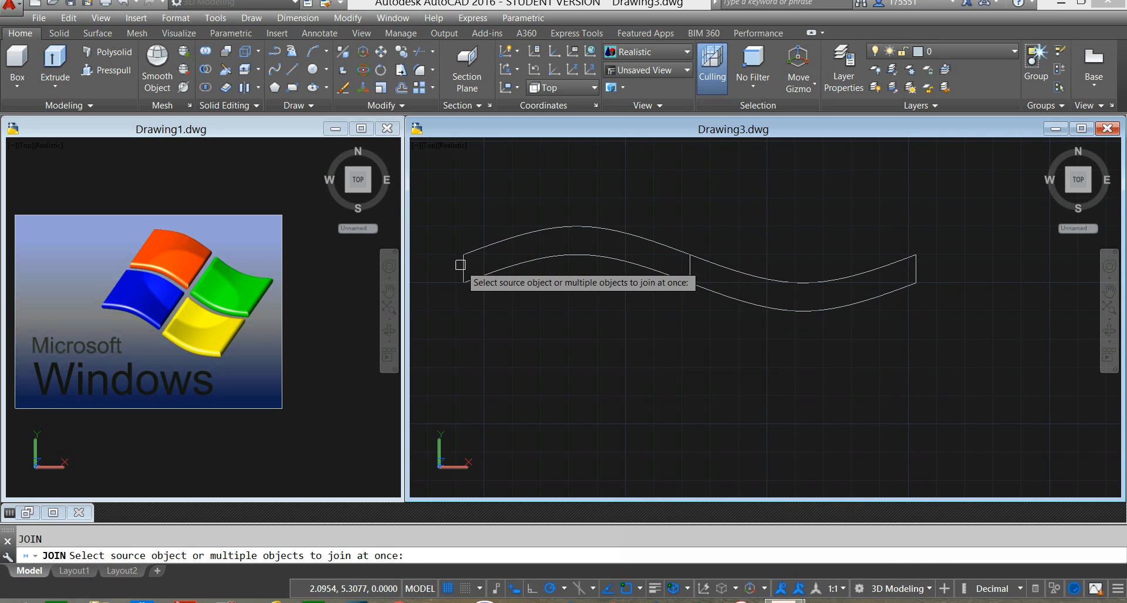
{"action": "left_click", "coordinate": [463, 265]}
{"action": "left_click", "coordinate": [491, 245]}
{"action": "left_click", "coordinate": [516, 264]}
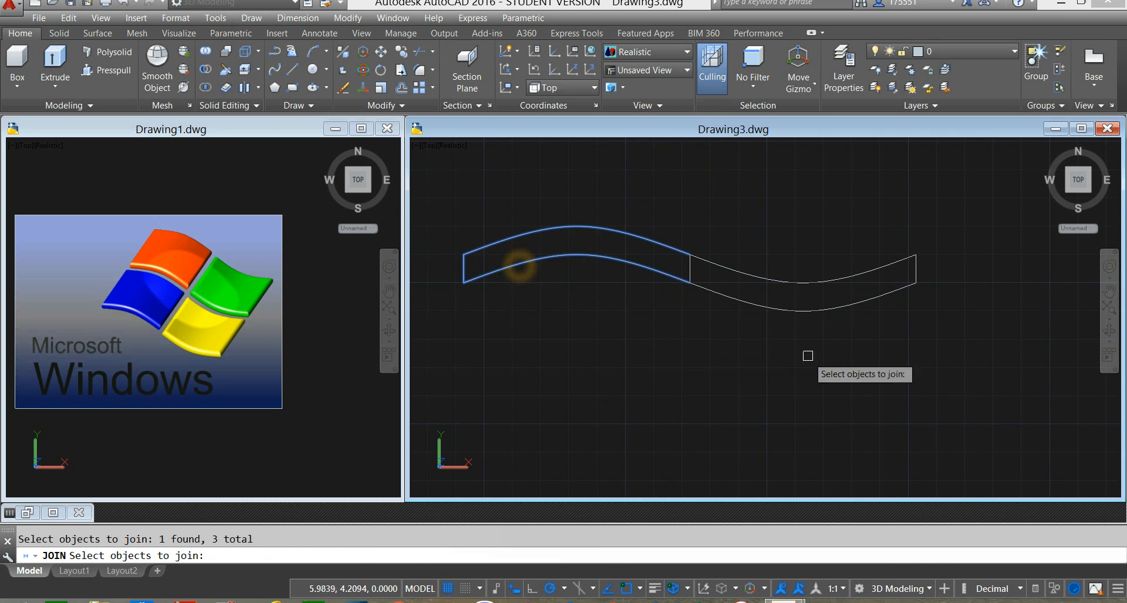
{"action": "left_click", "coordinate": [691, 269]}
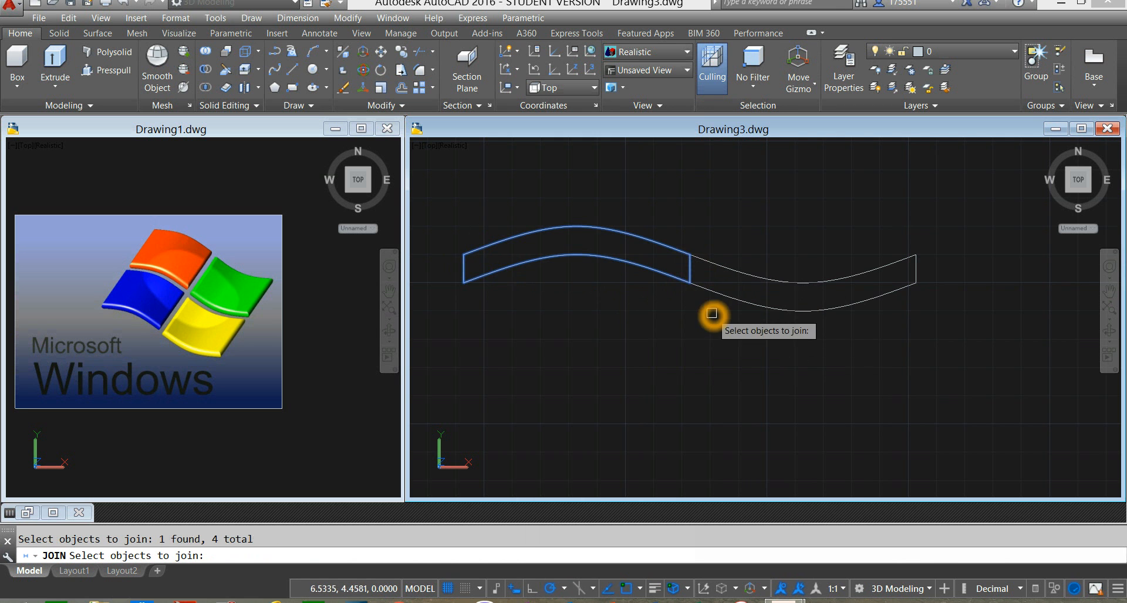
{"action": "key", "text": "Return"}
{"action": "left_click", "coordinate": [683, 251]}
{"action": "right_click", "coordinate": [705, 201]}
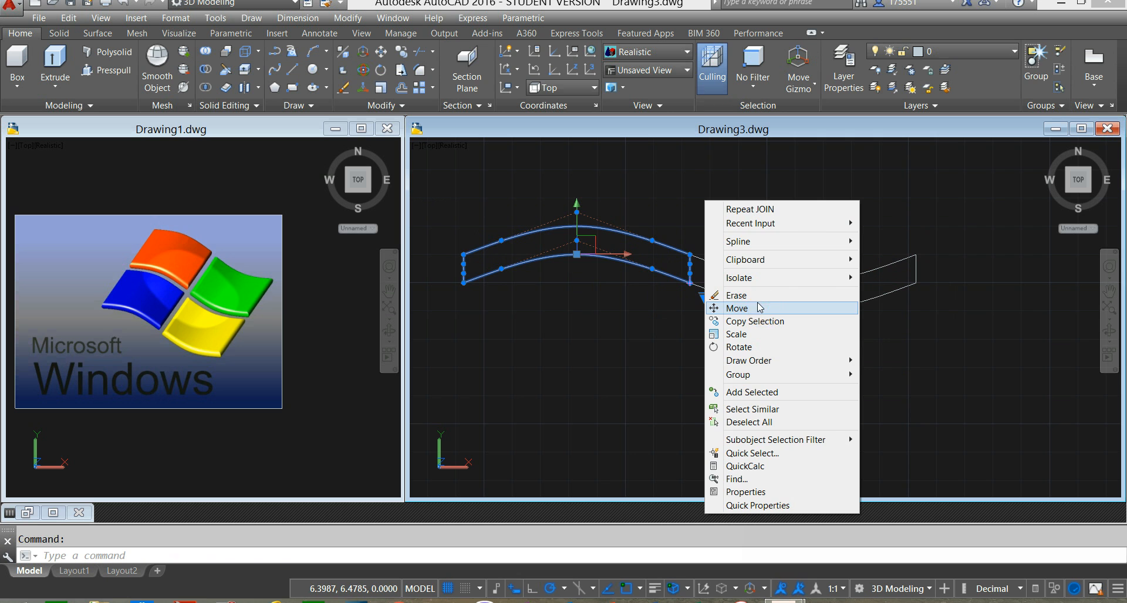
{"action": "left_click", "coordinate": [762, 309]}
{"action": "left_click", "coordinate": [877, 358]}
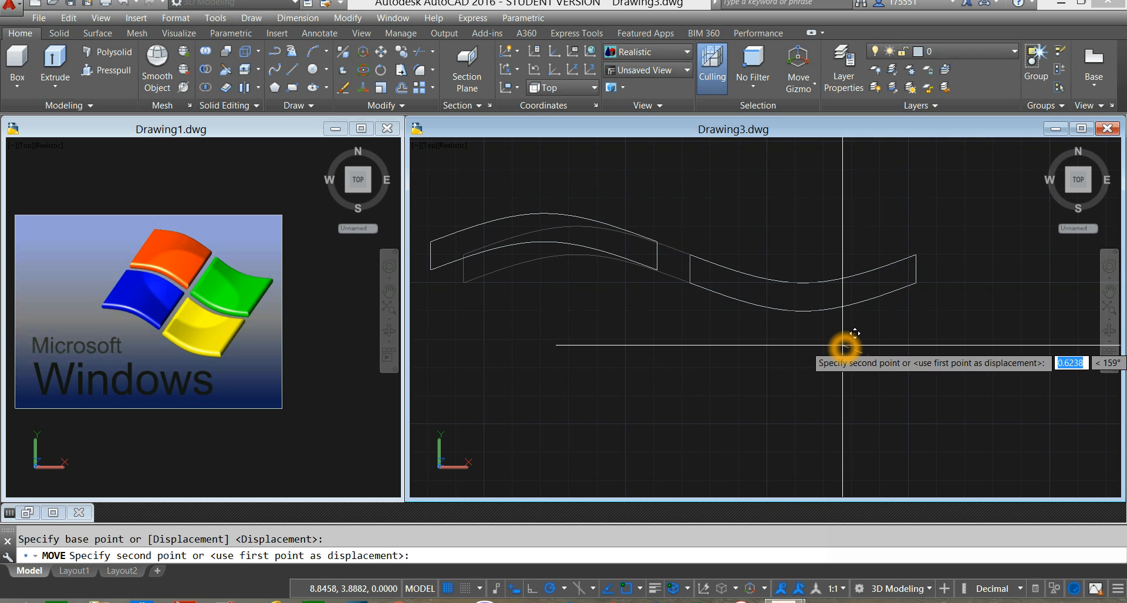
{"action": "key", "text": "Escape"}
{"action": "left_click", "coordinate": [825, 309]}
{"action": "key", "text": "Escape"}
Join the two sagging splines and the two vertical lines of the right wave half into one closed profile.
{"action": "type", "text": "j"}
{"action": "key", "text": "Return"}
{"action": "left_click", "coordinate": [692, 266]}
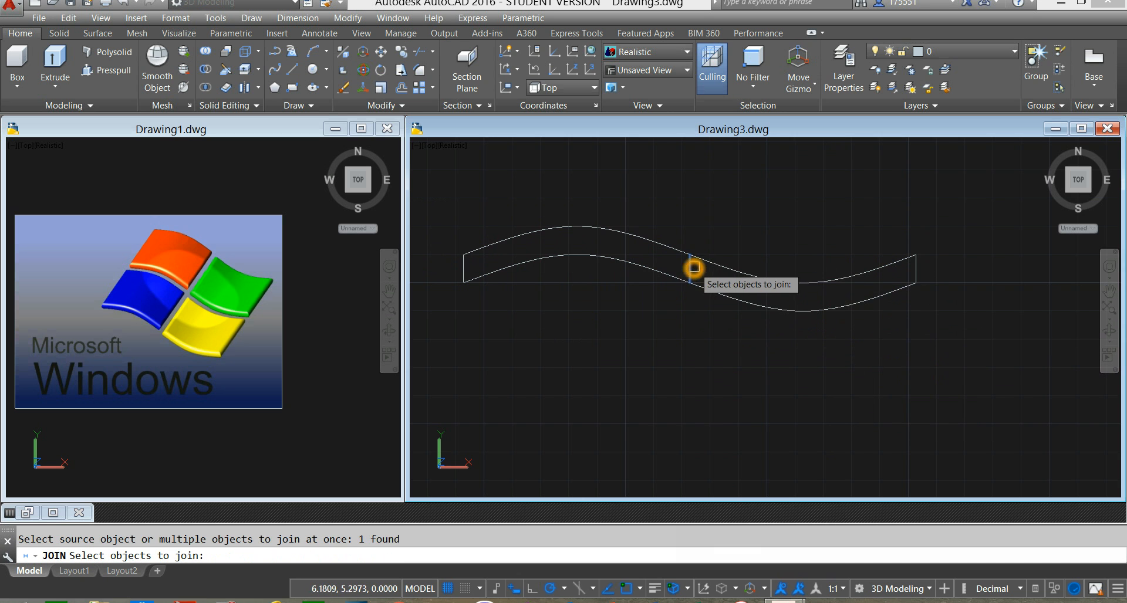
{"action": "left_click", "coordinate": [738, 269]}
{"action": "left_click", "coordinate": [751, 305]}
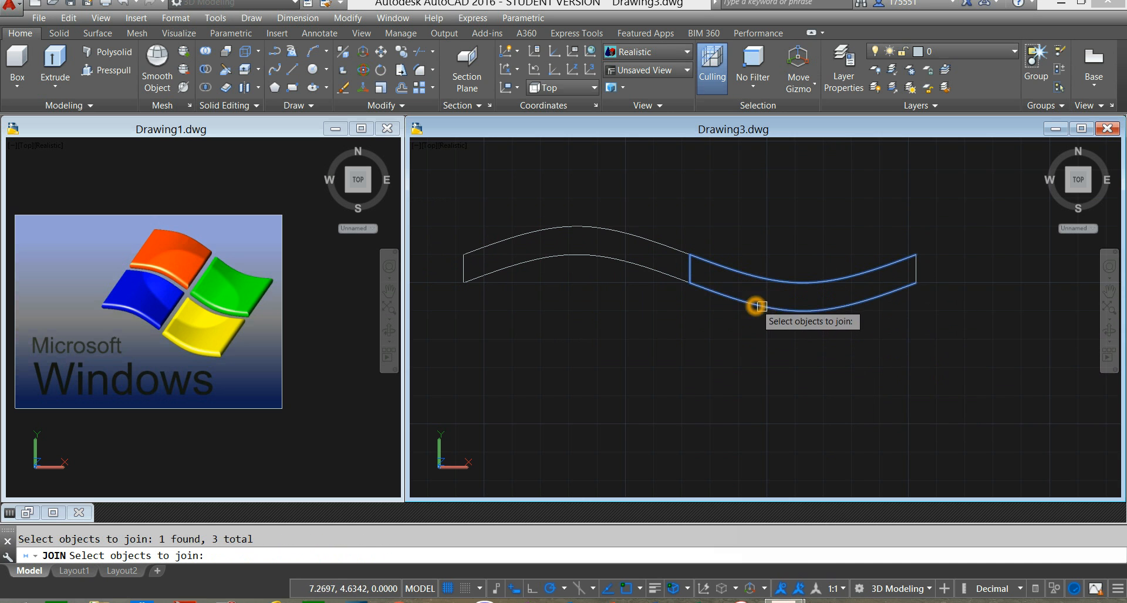
{"action": "left_click", "coordinate": [914, 275]}
{"action": "key", "text": "Return"}
Extrude both closed wave profiles 4 units upward into solids.
{"action": "scroll", "coordinate": [919, 327], "scroll_direction": "down", "scroll_amount": 2}
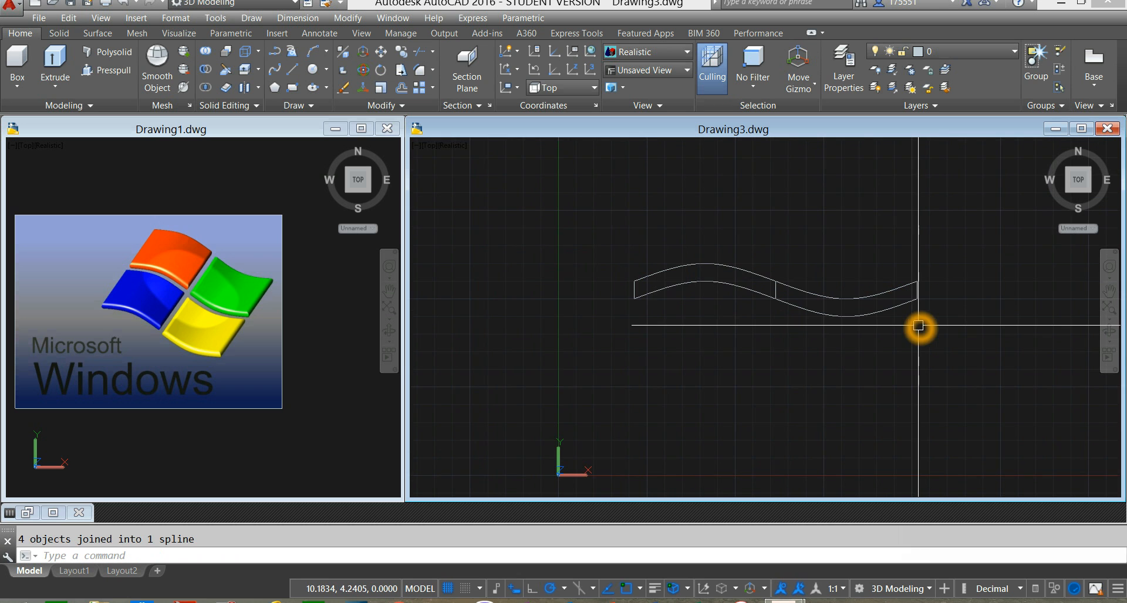
{"action": "left_click", "coordinate": [56, 58]}
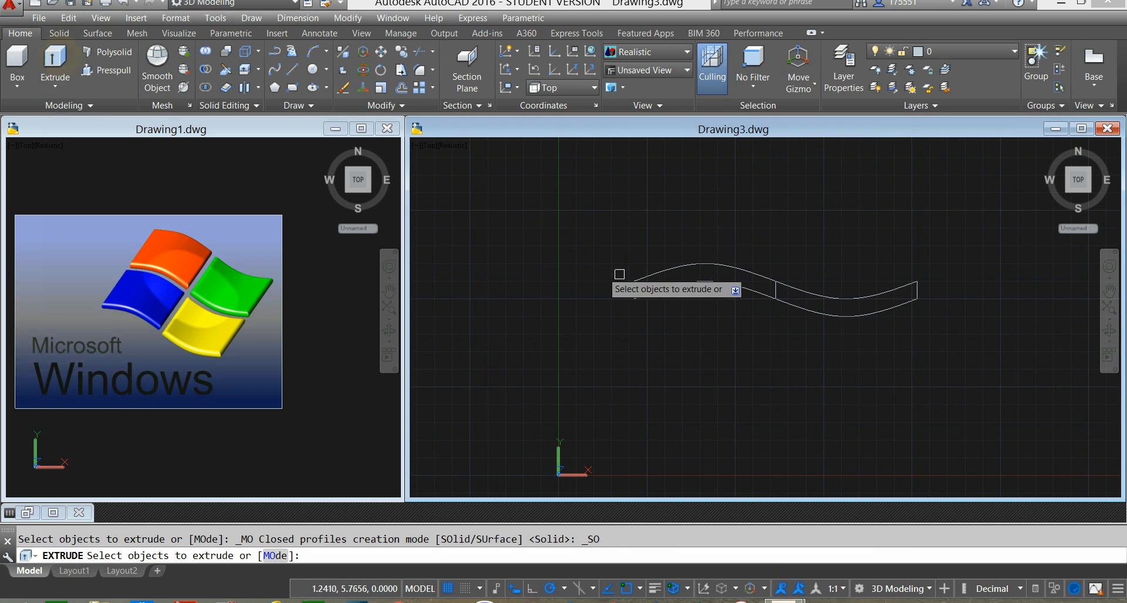
{"action": "left_click", "coordinate": [664, 290]}
{"action": "left_click", "coordinate": [858, 313]}
{"action": "right_click", "coordinate": [700, 187]}
{"action": "left_click", "coordinate": [728, 190]}
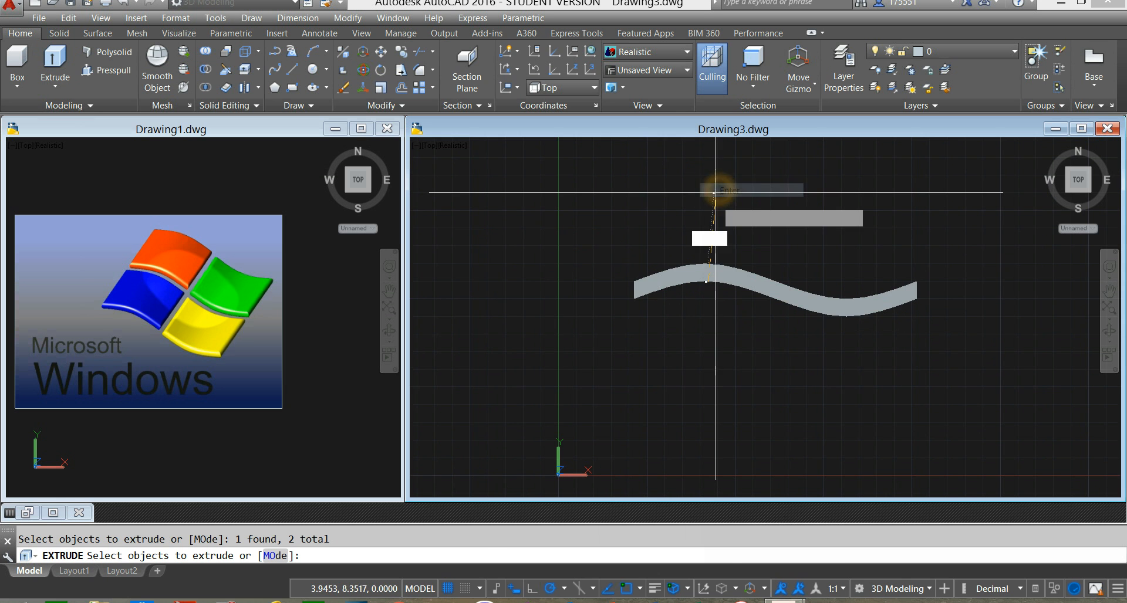
{"action": "mouse_move", "coordinate": [745, 231]}
{"action": "middle_mouse_down", "text": "shift"}
{"action": "mouse_move", "coordinate": [765, 246]}
{"action": "mouse_move", "coordinate": [733, 220]}
{"action": "middle_mouse_up", "text": "shift"}
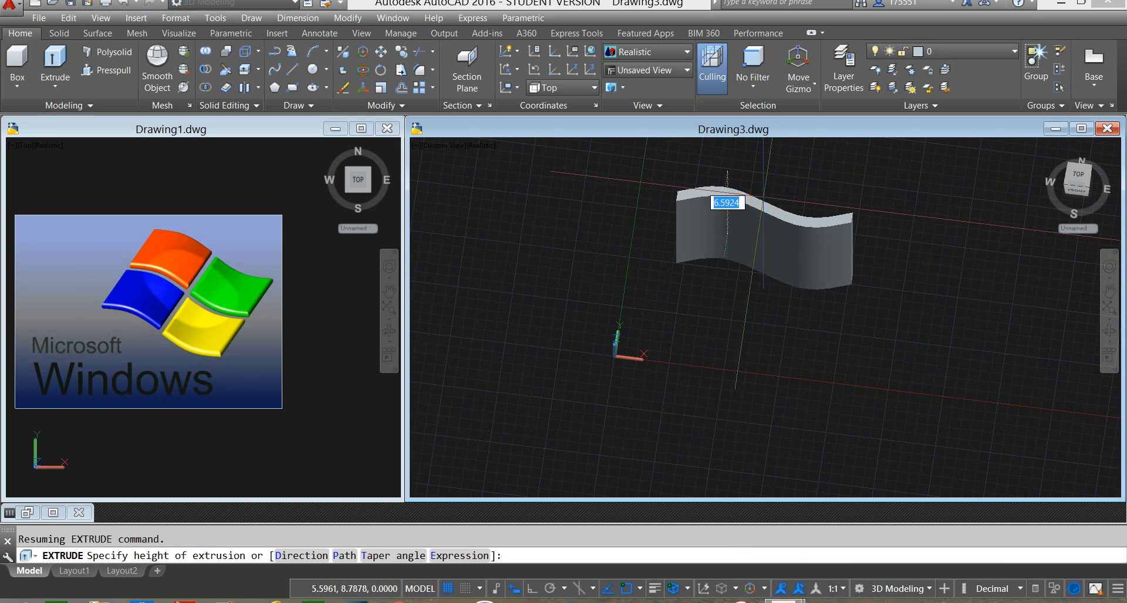
{"action": "key", "text": "Return"}
Set the drawing's viewpoint to SW Isometric.
{"action": "scroll", "coordinate": [780, 200], "scroll_direction": "down", "scroll_amount": 1}
{"action": "middle_click_drag", "start_coordinate": [780, 200], "coordinate": [797, 273], "text": "shift"}
{"action": "left_click", "coordinate": [1077, 177]}
{"action": "left_click", "coordinate": [773, 245]}
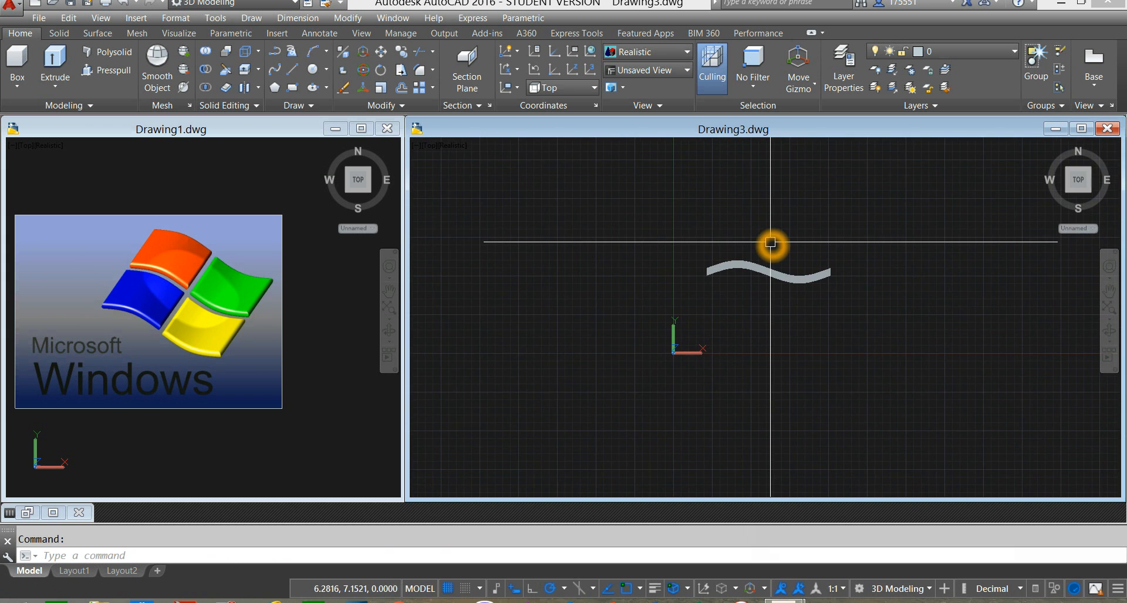
{"action": "left_click", "coordinate": [425, 145]}
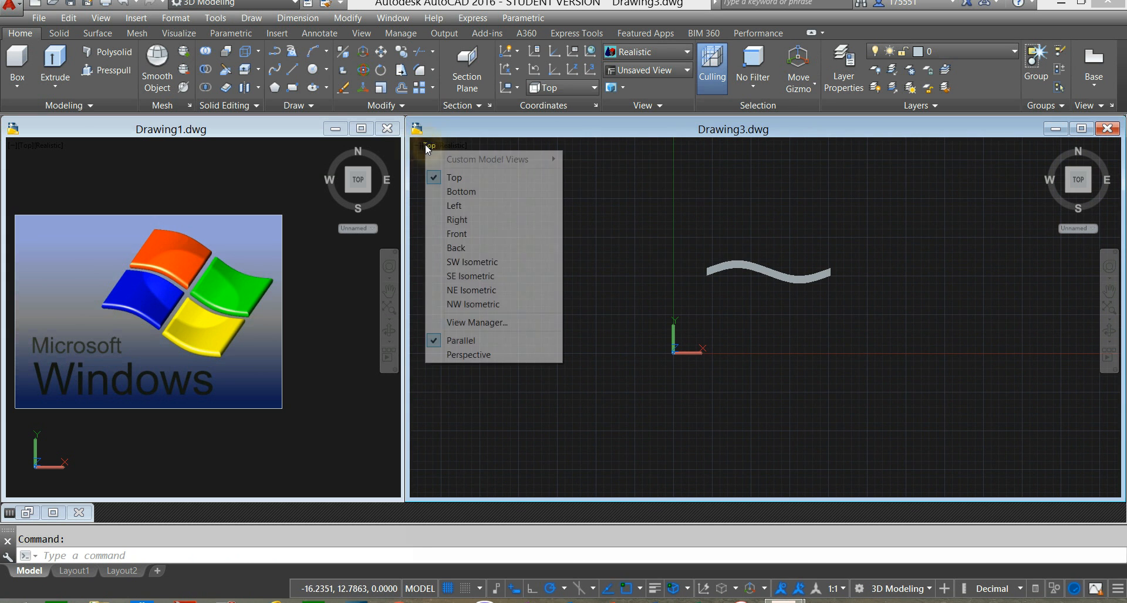
{"action": "left_click", "coordinate": [475, 265]}
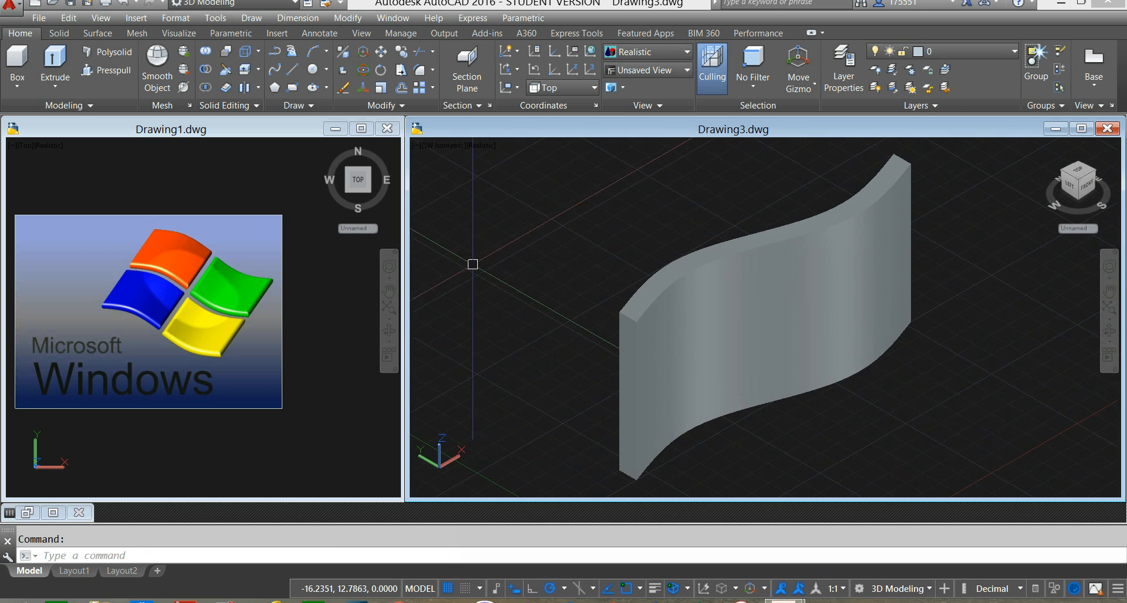
Rotate both wave solids together 270 degrees about the X axis through their centre so they lie flat.
{"action": "scroll", "coordinate": [653, 312], "scroll_direction": "down", "scroll_amount": 4}
{"action": "middle_click_drag", "start_coordinate": [654, 312], "coordinate": [644, 275]}
{"action": "left_click", "coordinate": [647, 269]}
{"action": "left_click", "coordinate": [658, 264]}
{"action": "left_click", "coordinate": [727, 251]}
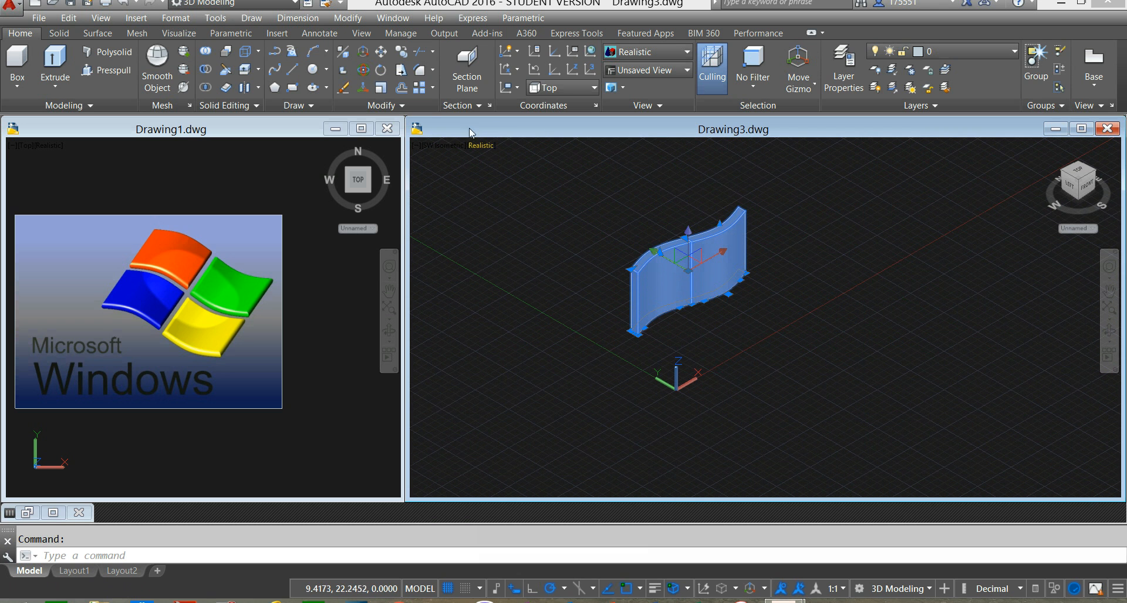
{"action": "left_click", "coordinate": [364, 70]}
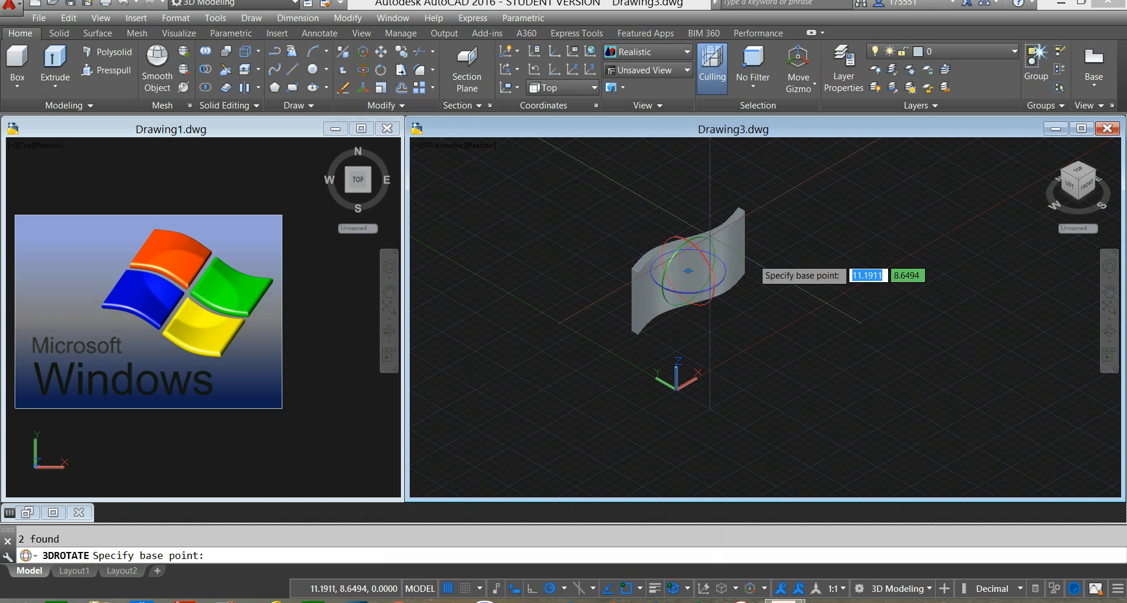
{"action": "left_click", "coordinate": [707, 266]}
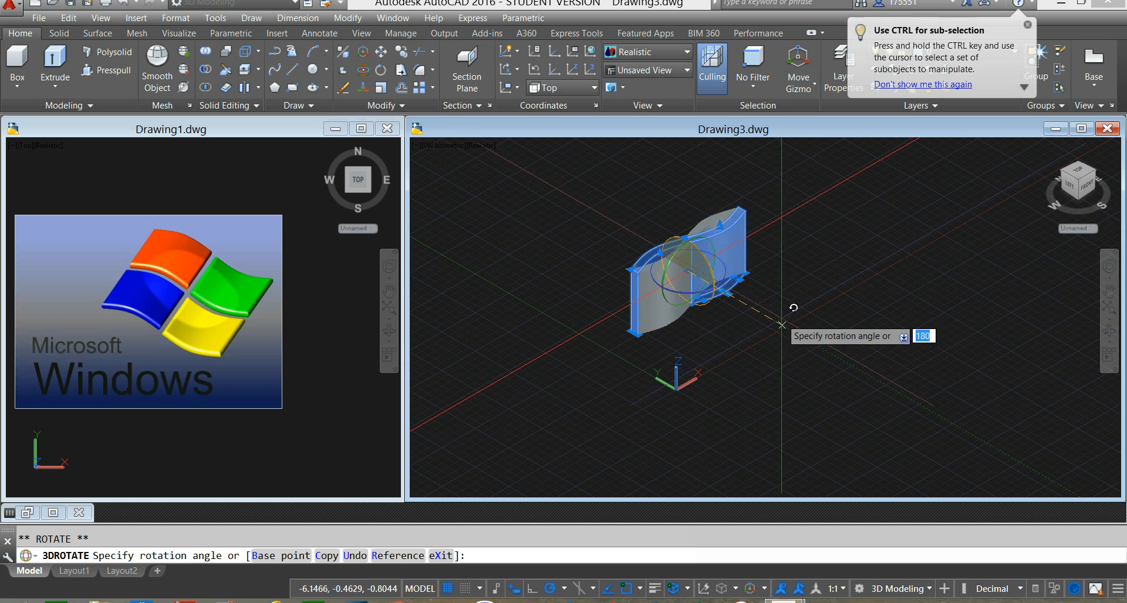
{"action": "left_click", "coordinate": [687, 445]}
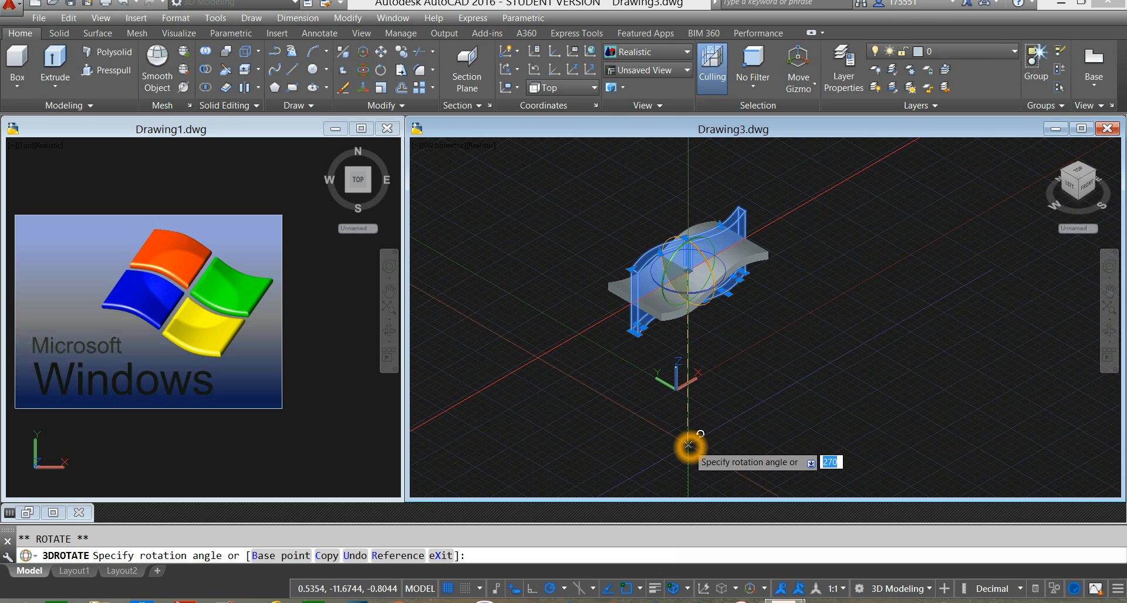
{"action": "key", "text": "Escape"}
{"action": "left_click", "coordinate": [772, 410]}
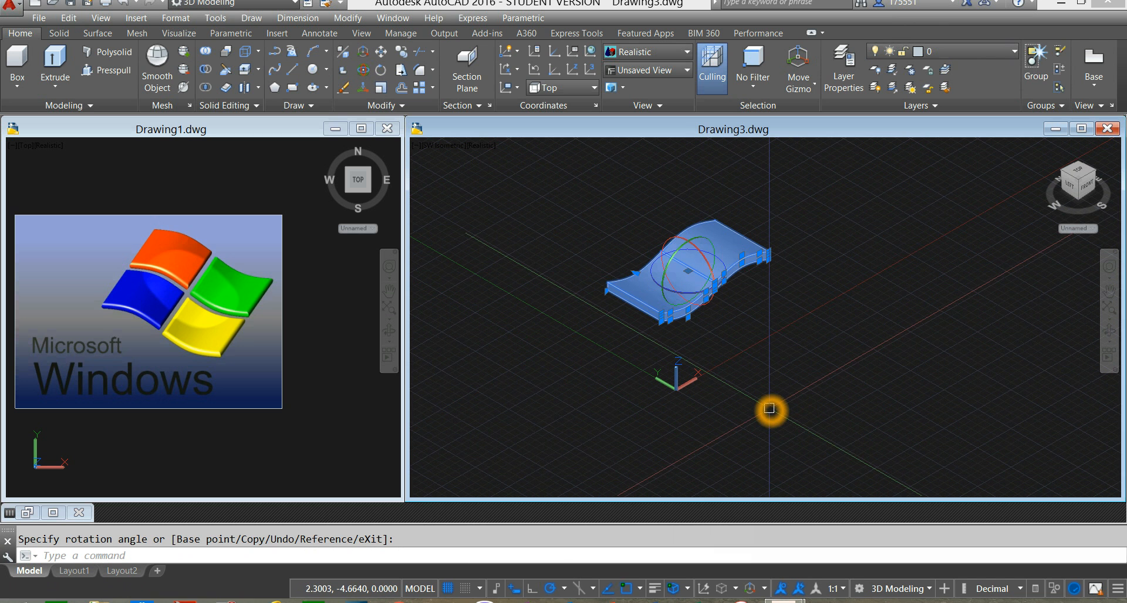
{"action": "key", "text": "Escape"}
In the top view, move the right wave solid 0.5 units to the right, away from the left one.
{"action": "left_click", "coordinate": [1080, 173]}
{"action": "left_click", "coordinate": [731, 302]}
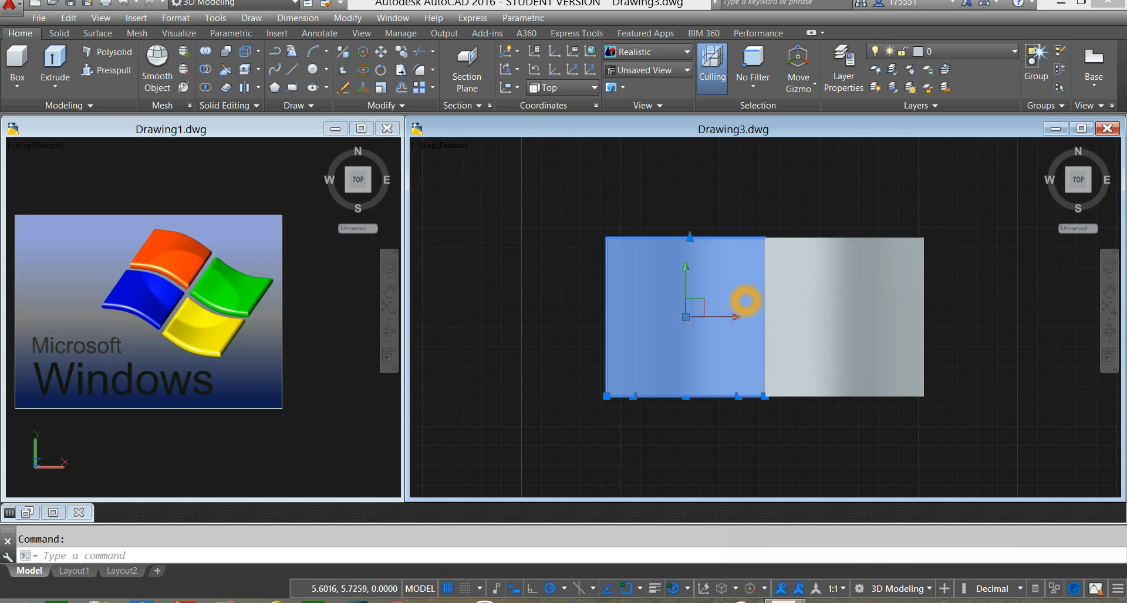
{"action": "scroll", "coordinate": [744, 299], "scroll_direction": "down", "scroll_amount": 5}
{"action": "middle_click_drag", "start_coordinate": [729, 289], "coordinate": [699, 276]}
{"action": "key", "text": "Escape"}
{"action": "left_click", "coordinate": [722, 269]}
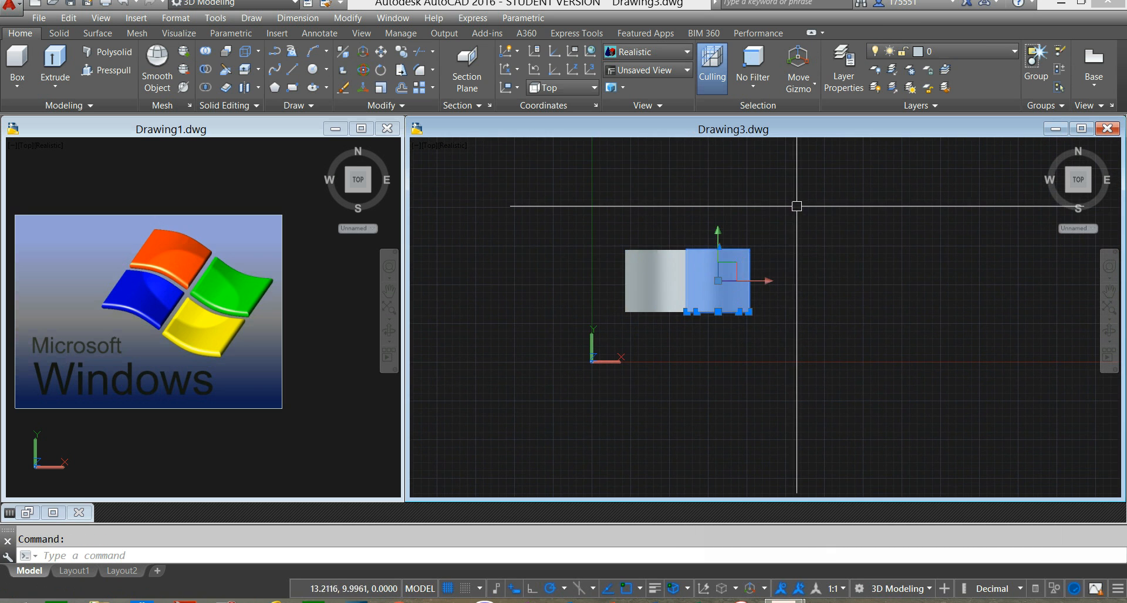
{"action": "right_click", "coordinate": [796, 209]}
{"action": "left_click", "coordinate": [825, 294]}
{"action": "left_click", "coordinate": [833, 295]}
{"action": "left_click", "coordinate": [852, 304]}
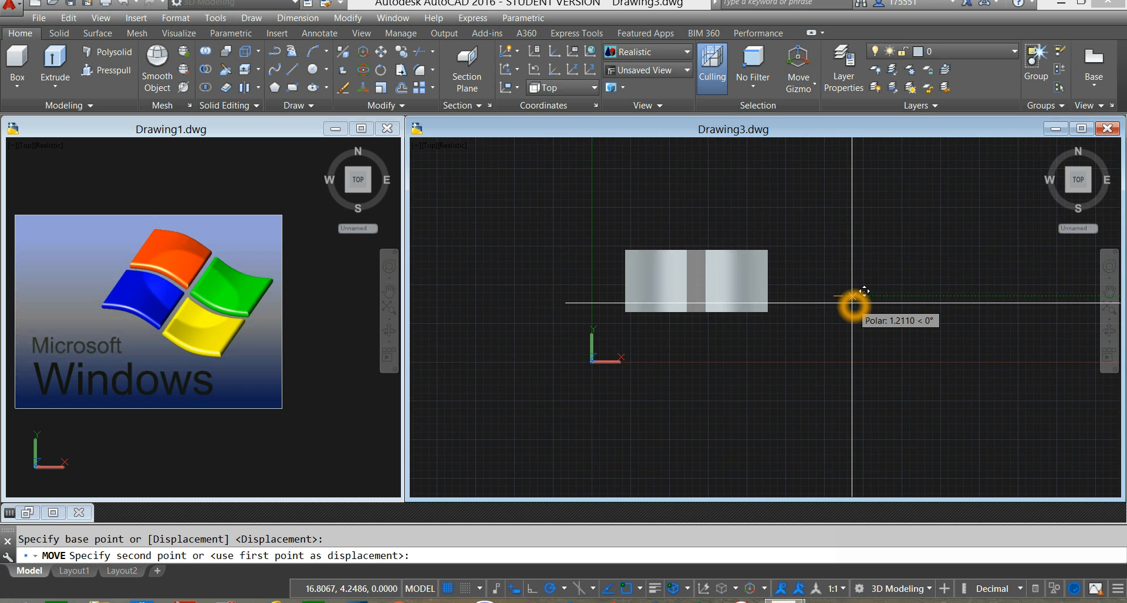
{"action": "type", "text": ".5"}
{"action": "key", "text": "Return"}
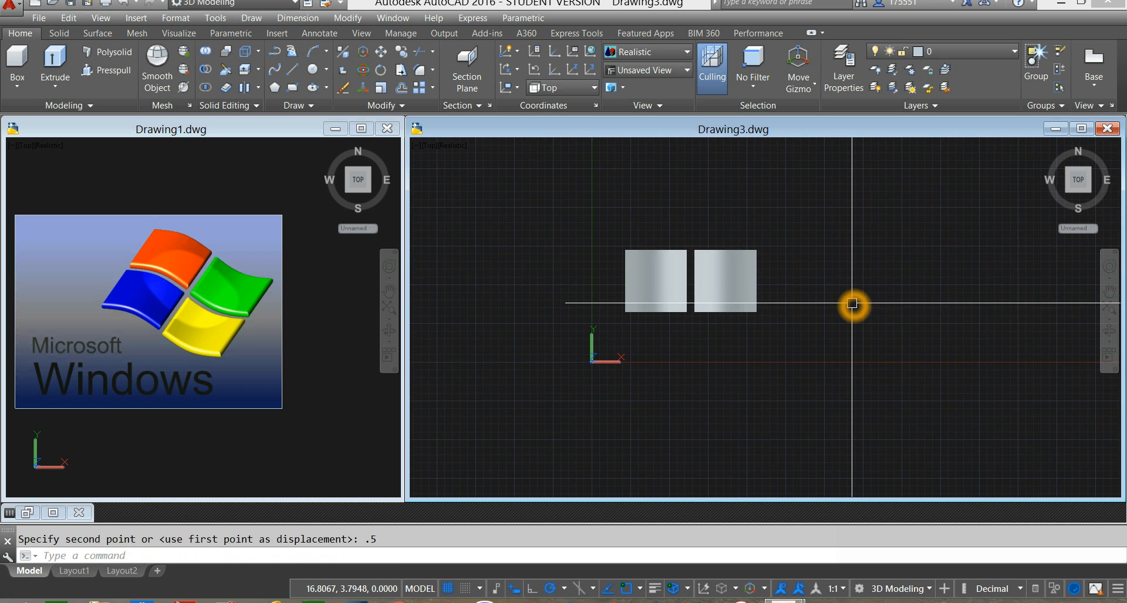
Copy both wave solids upward in the top view, from the left solid's lower-left endpoint to its upper-left endpoint.
{"action": "middle_click_drag", "start_coordinate": [818, 309], "coordinate": [851, 304], "text": "shift"}
{"action": "left_click", "coordinate": [1080, 182]}
{"action": "left_click", "coordinate": [751, 320]}
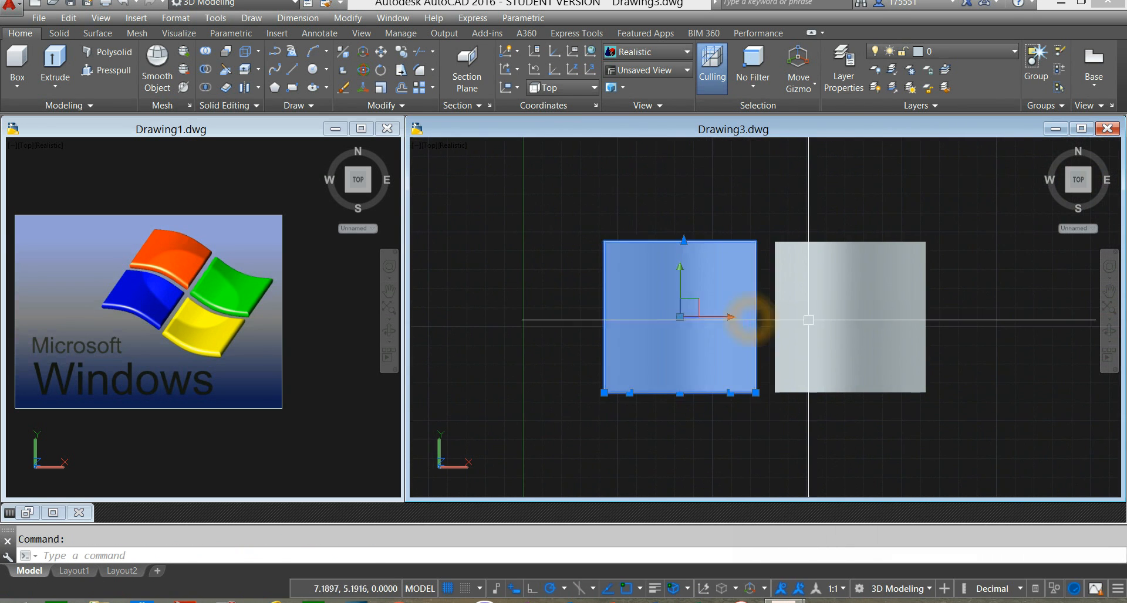
{"action": "left_click", "coordinate": [816, 317]}
{"action": "scroll", "coordinate": [816, 317], "scroll_direction": "down", "scroll_amount": 2}
{"action": "right_click", "coordinate": [714, 193]}
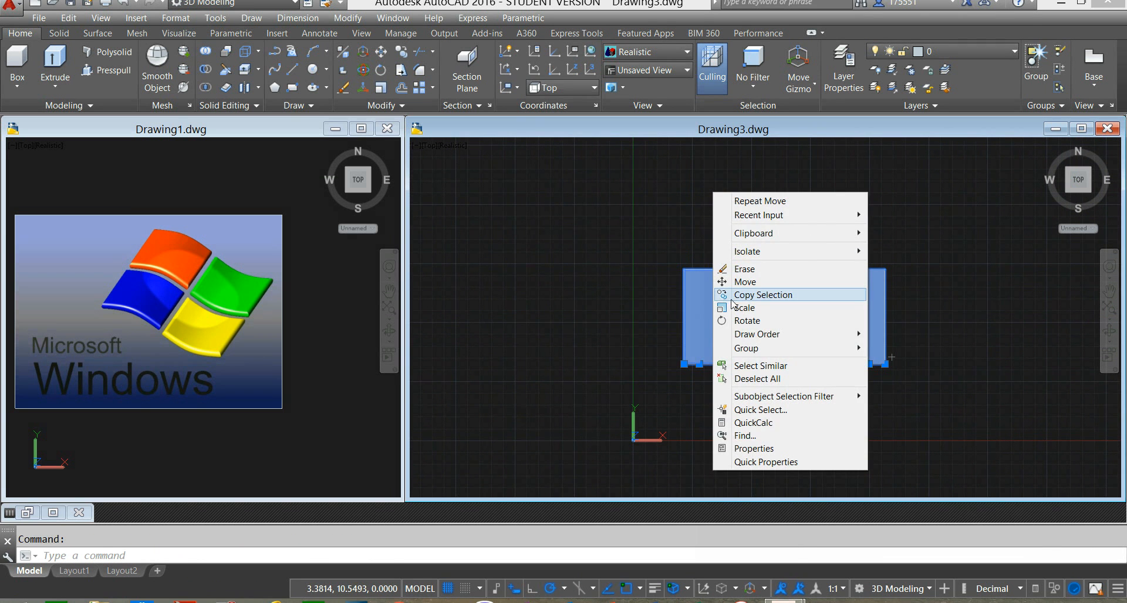
{"action": "left_click", "coordinate": [743, 296]}
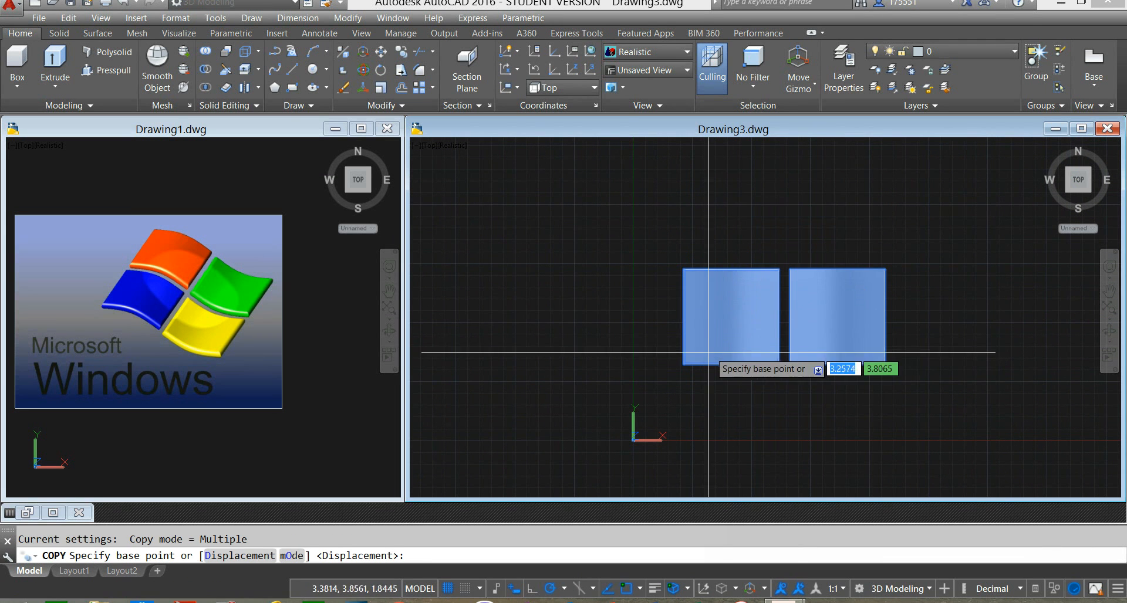
{"action": "right_click", "coordinate": [638, 332], "text": "shift"}
{"action": "left_click", "coordinate": [675, 129]}
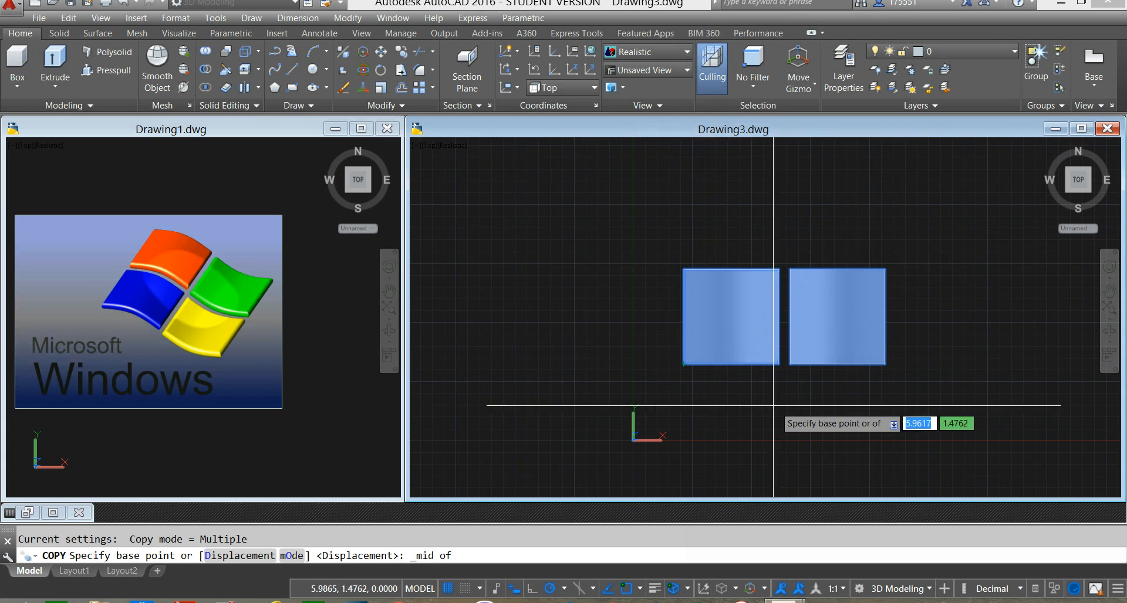
{"action": "right_click", "coordinate": [684, 364], "text": "shift"}
{"action": "left_click", "coordinate": [714, 153]}
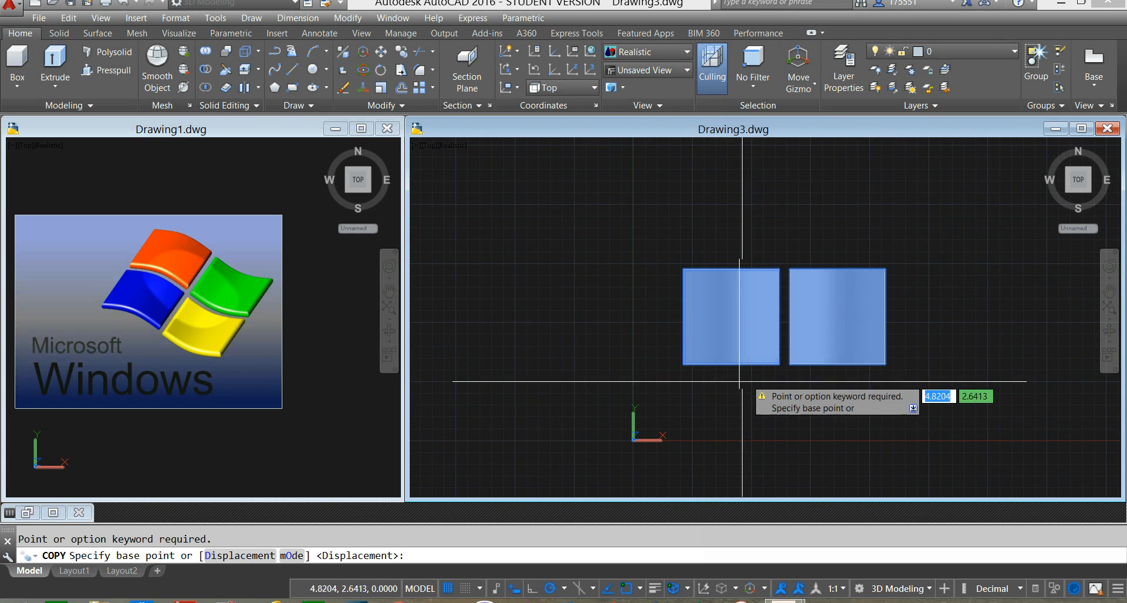
{"action": "left_click", "coordinate": [685, 362]}
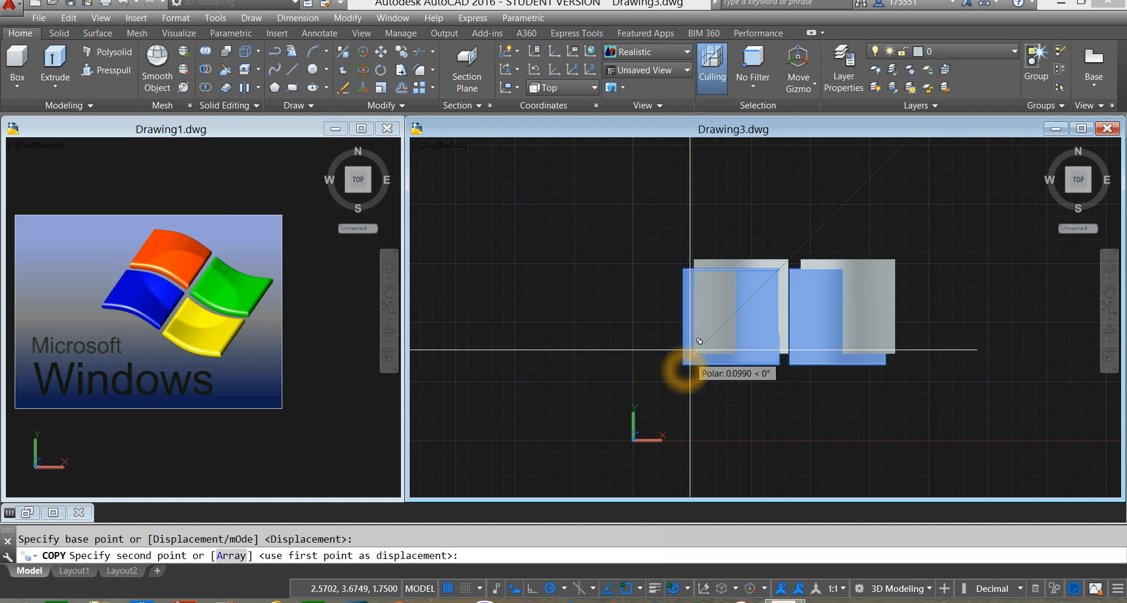
{"action": "right_click", "coordinate": [687, 271], "text": "shift"}
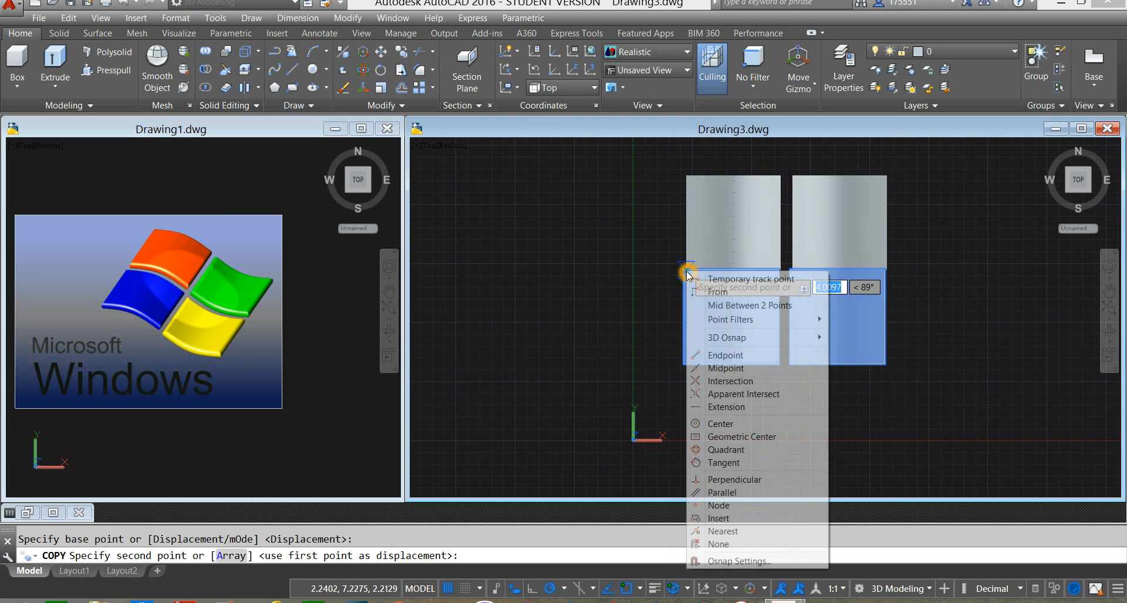
{"action": "left_click", "coordinate": [757, 356]}
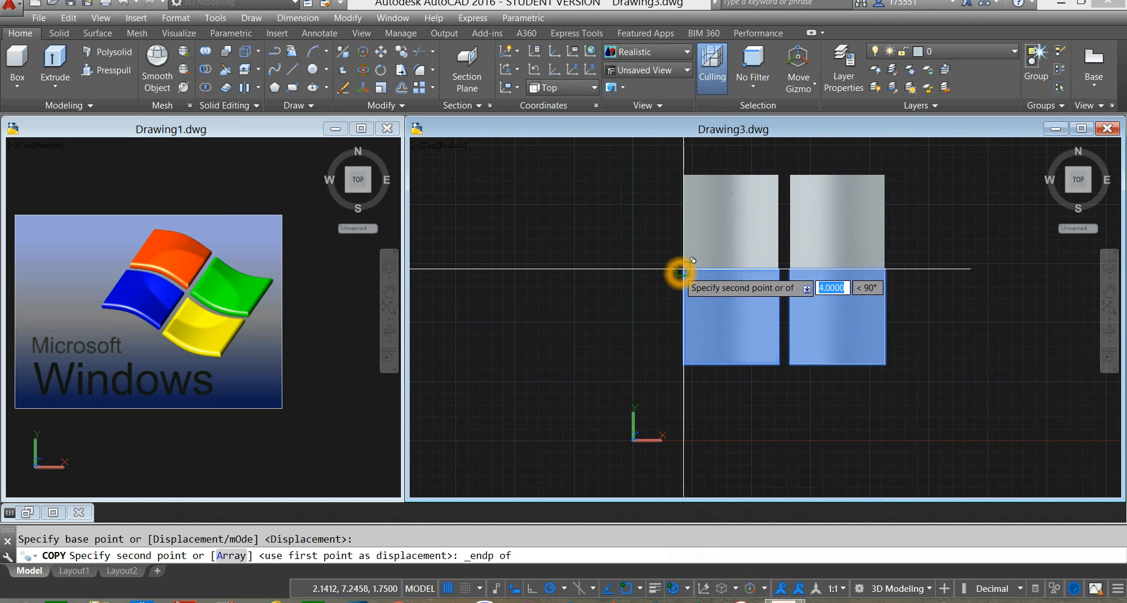
{"action": "left_click", "coordinate": [684, 270]}
{"action": "right_click", "coordinate": [808, 336]}
{"action": "left_click", "coordinate": [834, 343]}
Try moving the upper pair of wave solids 1.5 units upward, and undo the move.
{"action": "left_click", "coordinate": [757, 246]}
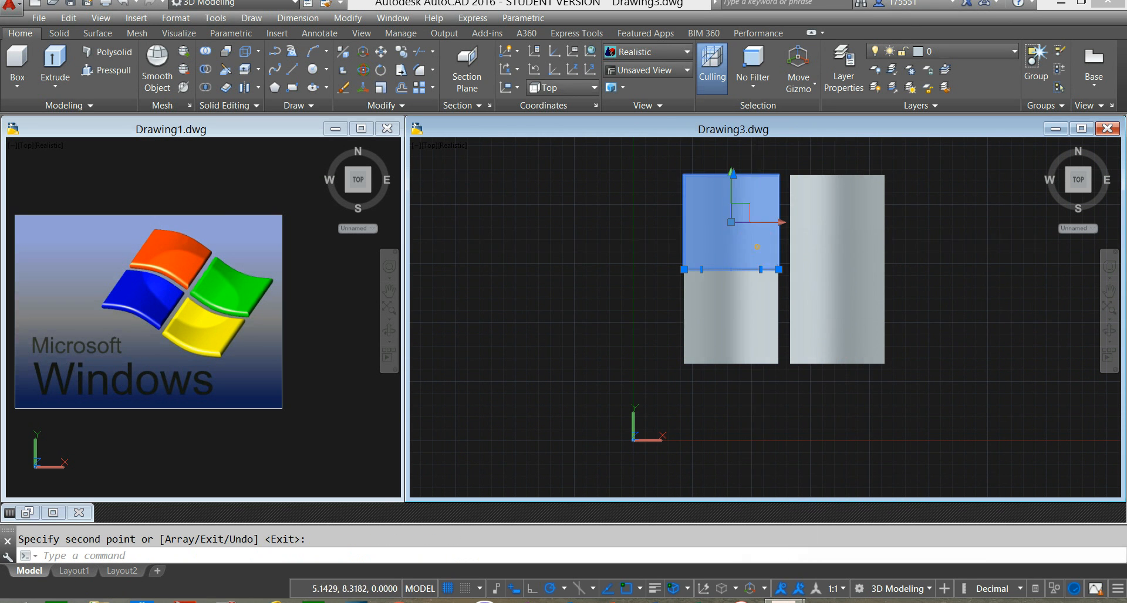
{"action": "left_click", "coordinate": [853, 241]}
{"action": "right_click", "coordinate": [480, 222]}
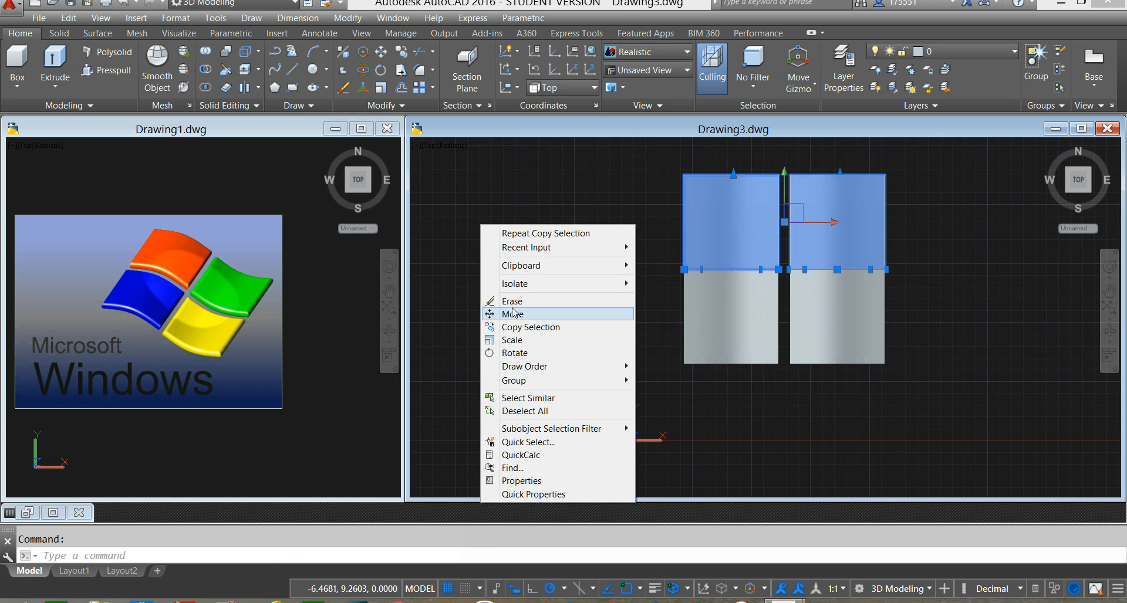
{"action": "left_click", "coordinate": [512, 315]}
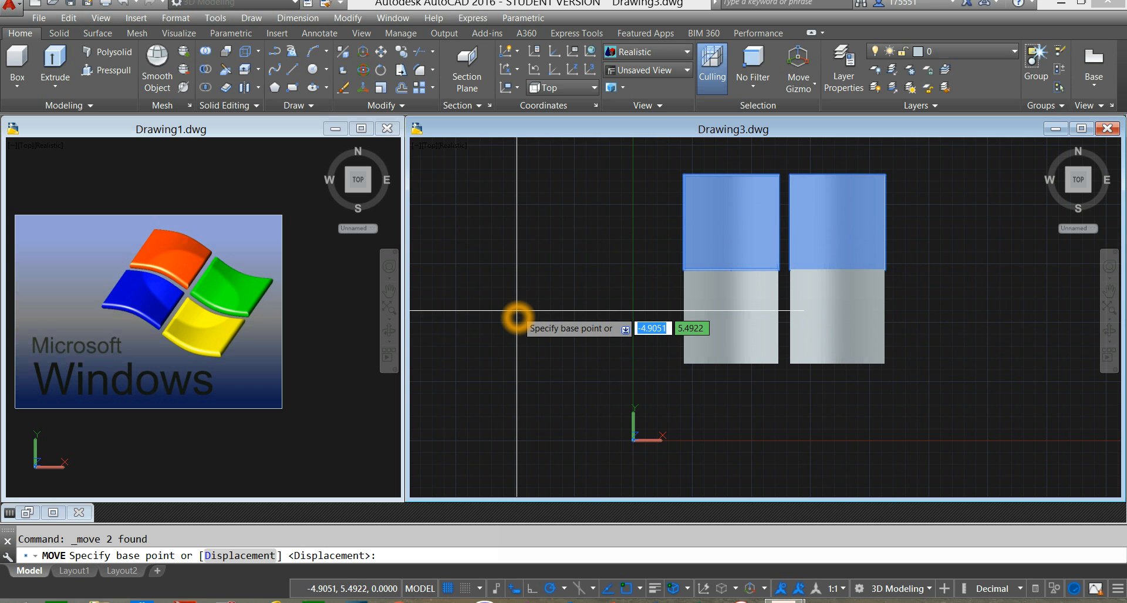
{"action": "left_click", "coordinate": [517, 317]}
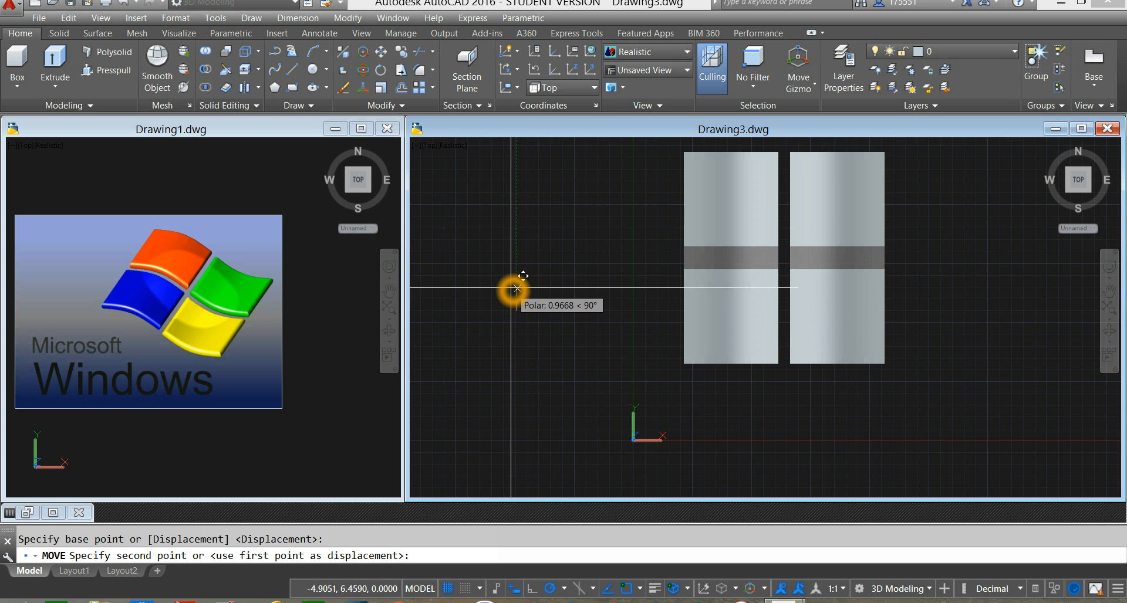
{"action": "type", "text": "1"}
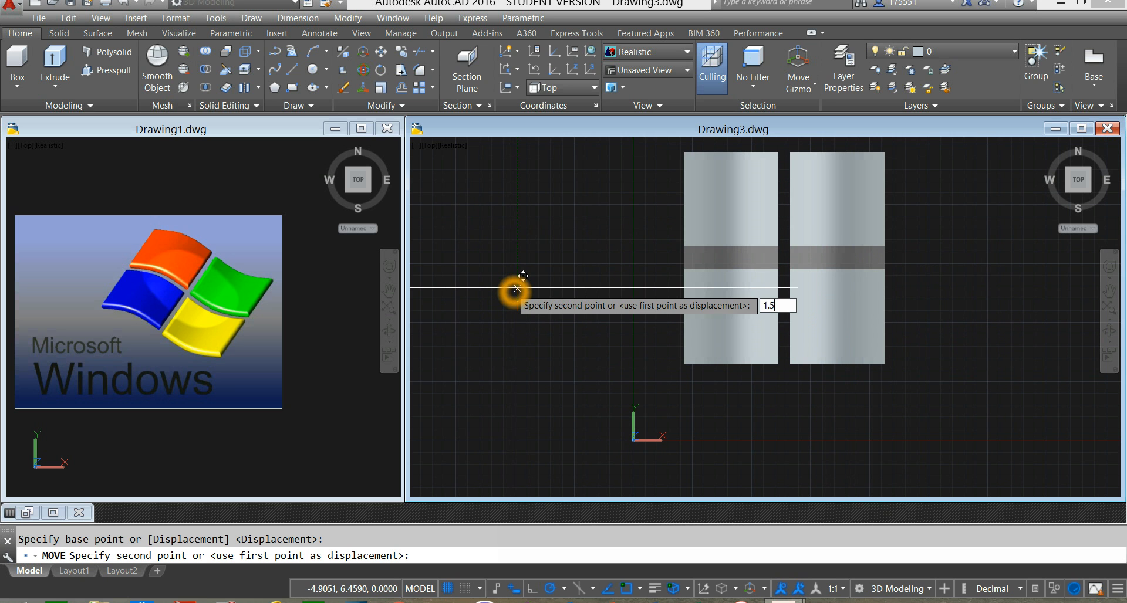
{"action": "type", "text": ".5"}
{"action": "key", "text": "Return"}
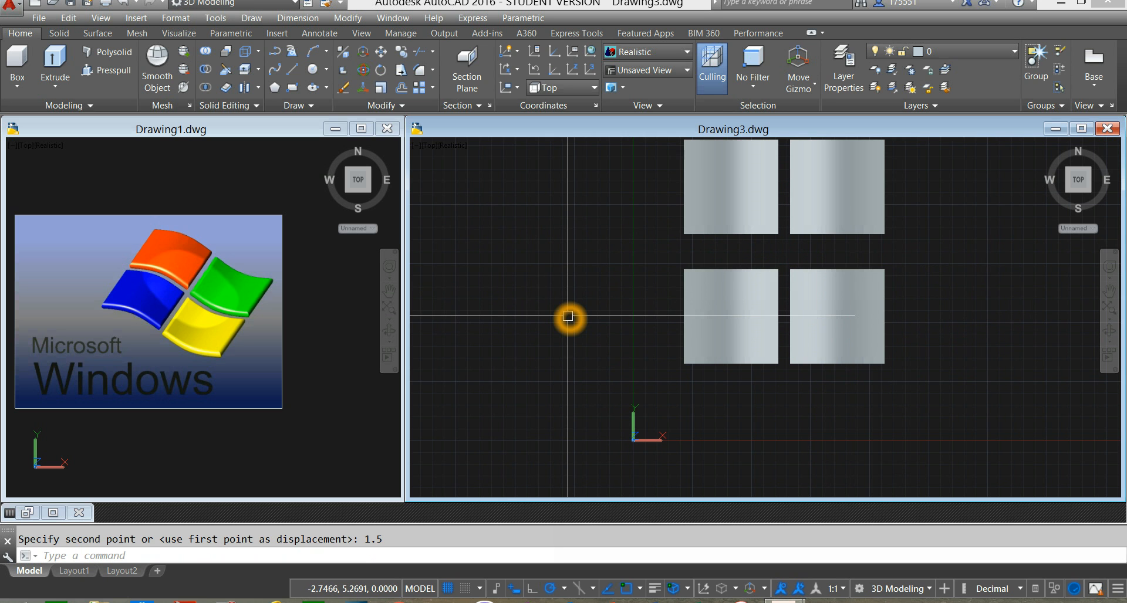
{"action": "key", "text": "ctrl+z"}
Move the two upper wave solids 1 unit upward, away from the lower pair.
{"action": "left_click", "coordinate": [719, 217]}
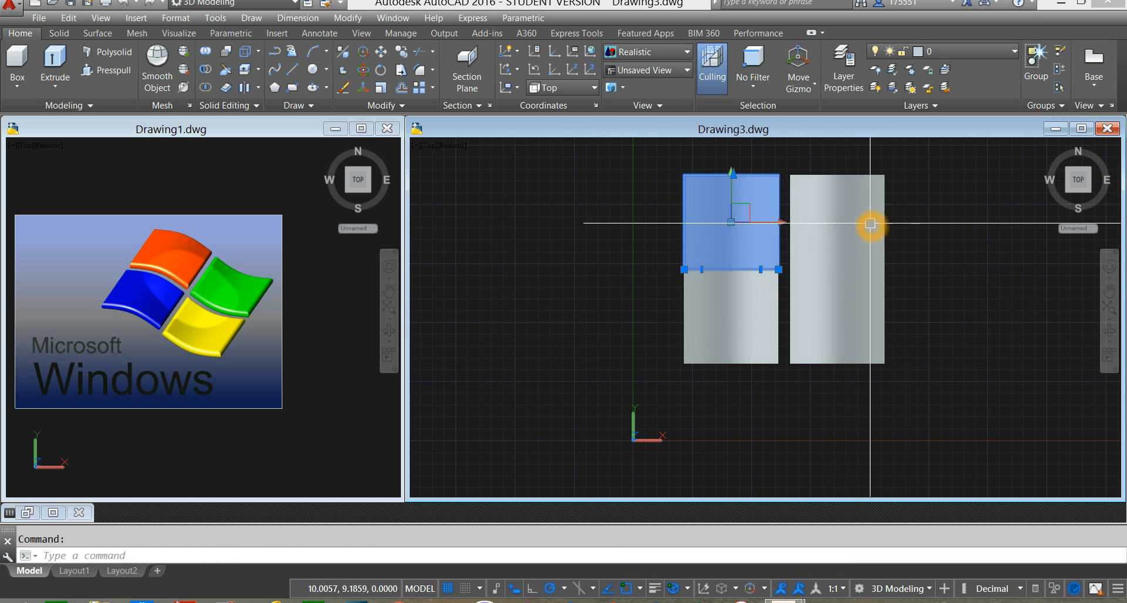
{"action": "left_click", "coordinate": [869, 223]}
{"action": "right_click", "coordinate": [598, 291]}
{"action": "left_click", "coordinate": [631, 383]}
{"action": "left_click", "coordinate": [591, 370]}
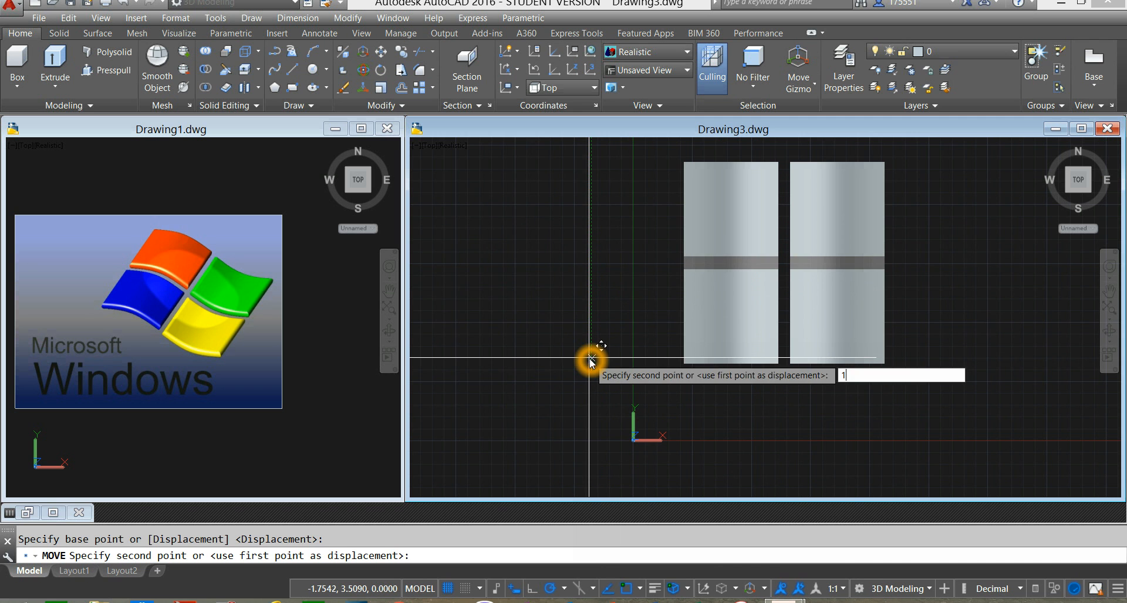
{"action": "type", "text": "1"}
{"action": "key", "text": "Return"}
{"action": "middle_click_drag", "start_coordinate": [594, 360], "coordinate": [613, 284], "text": "shift"}
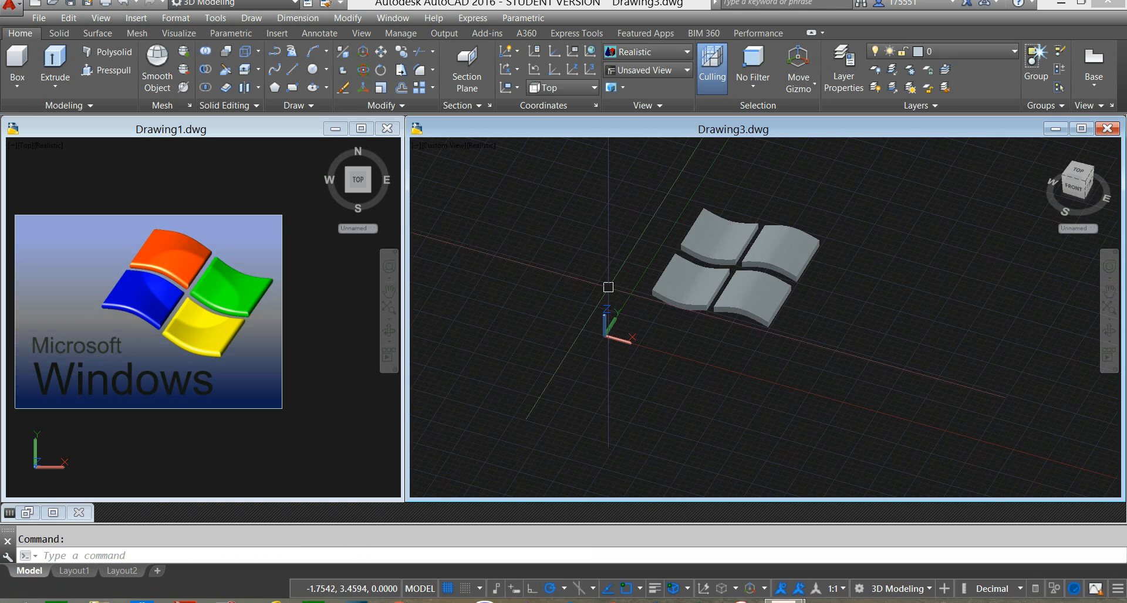
{"action": "middle_click_drag", "start_coordinate": [717, 390], "coordinate": [660, 366], "text": "shift"}
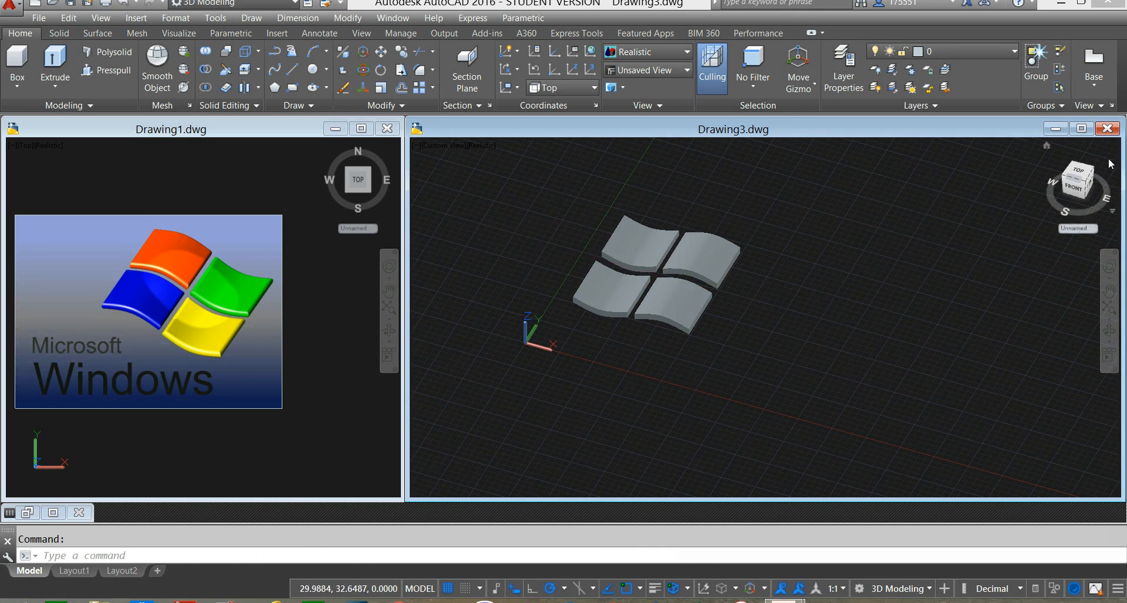
{"action": "left_click", "coordinate": [1082, 173]}
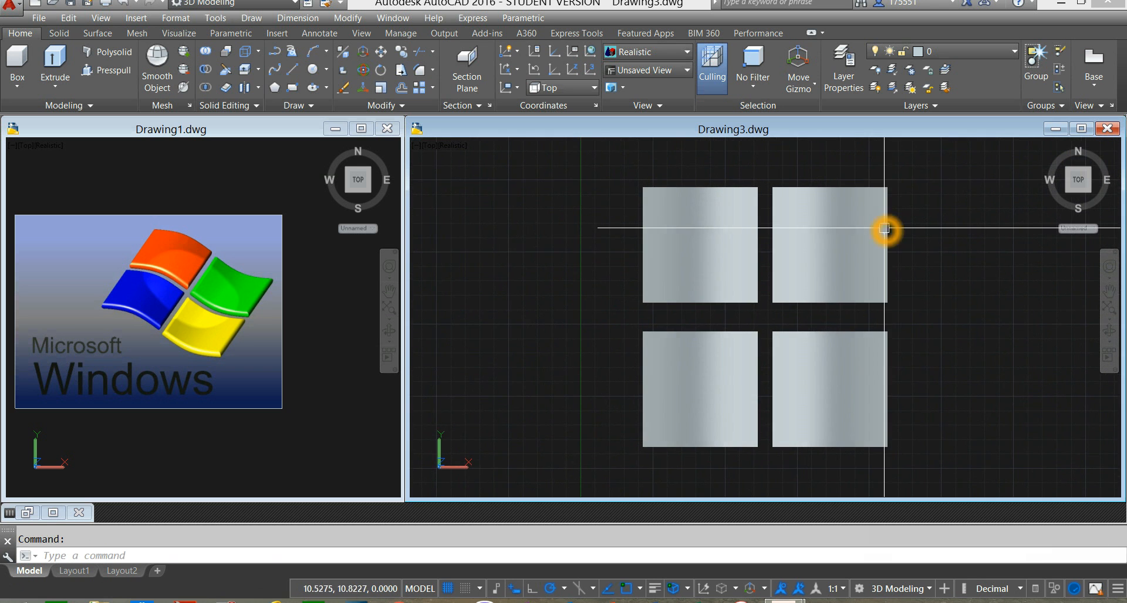
Create five new layers with their default names.
{"action": "middle_click_drag", "start_coordinate": [893, 227], "coordinate": [809, 210]}
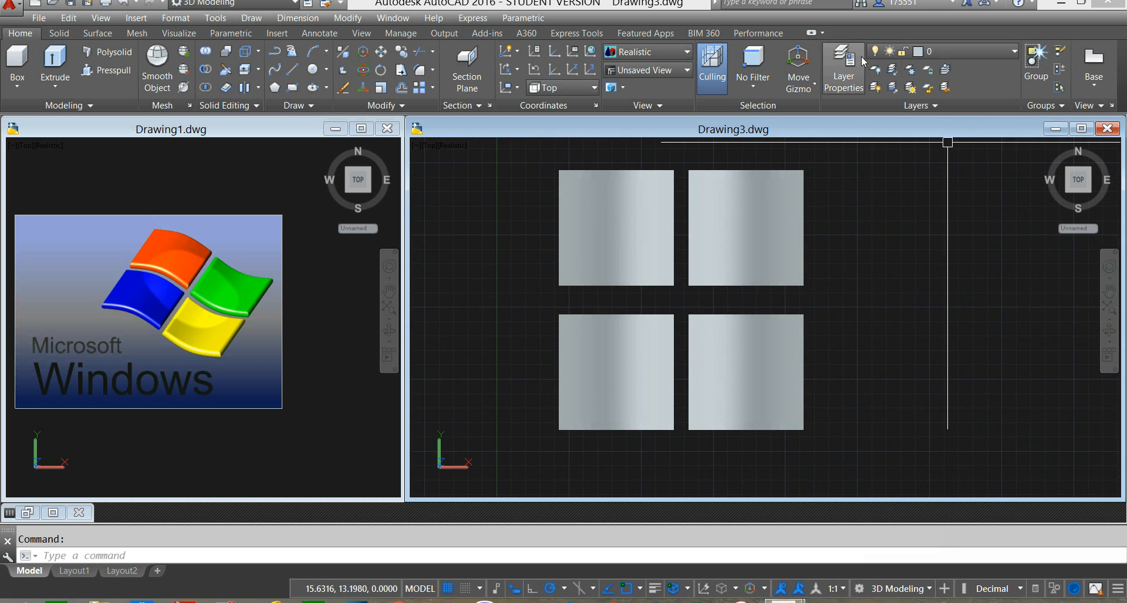
{"action": "left_click", "coordinate": [856, 62]}
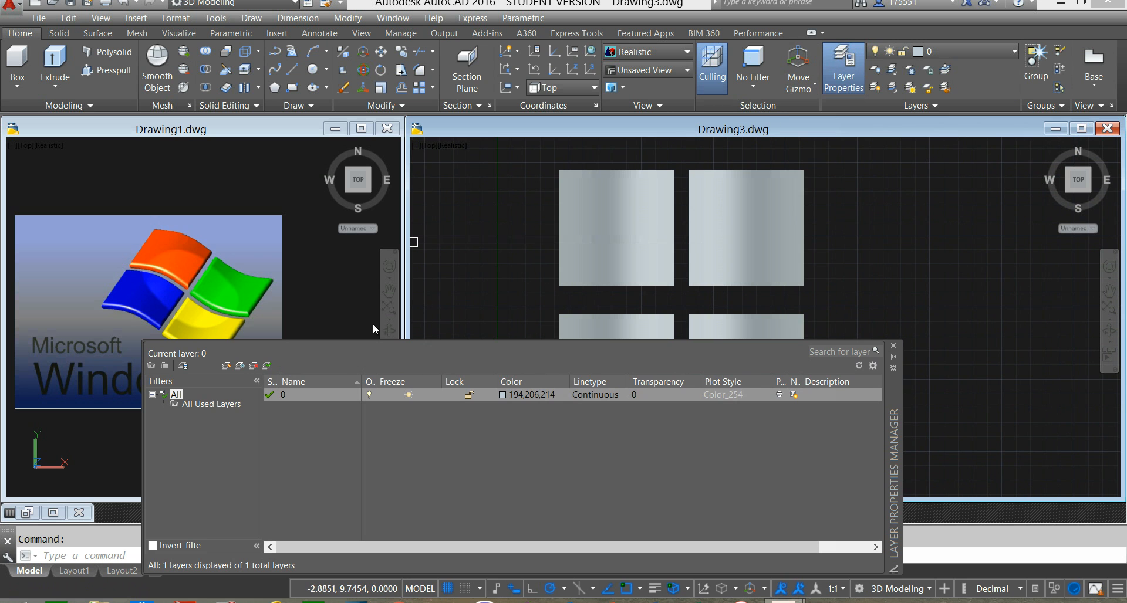
{"action": "left_click", "coordinate": [229, 368]}
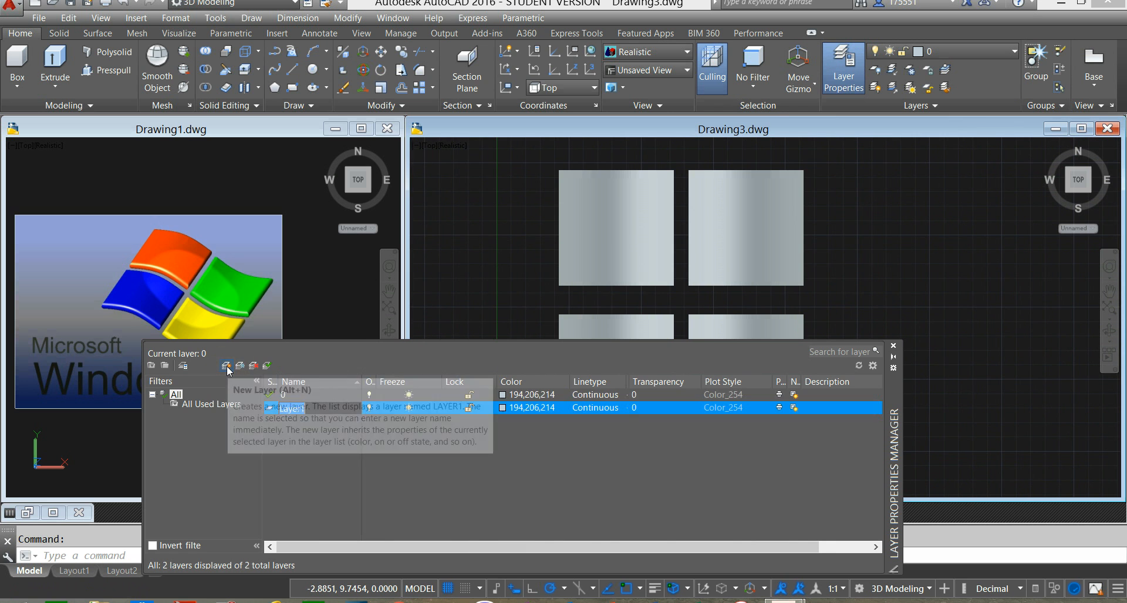
{"action": "left_click", "coordinate": [227, 367]}
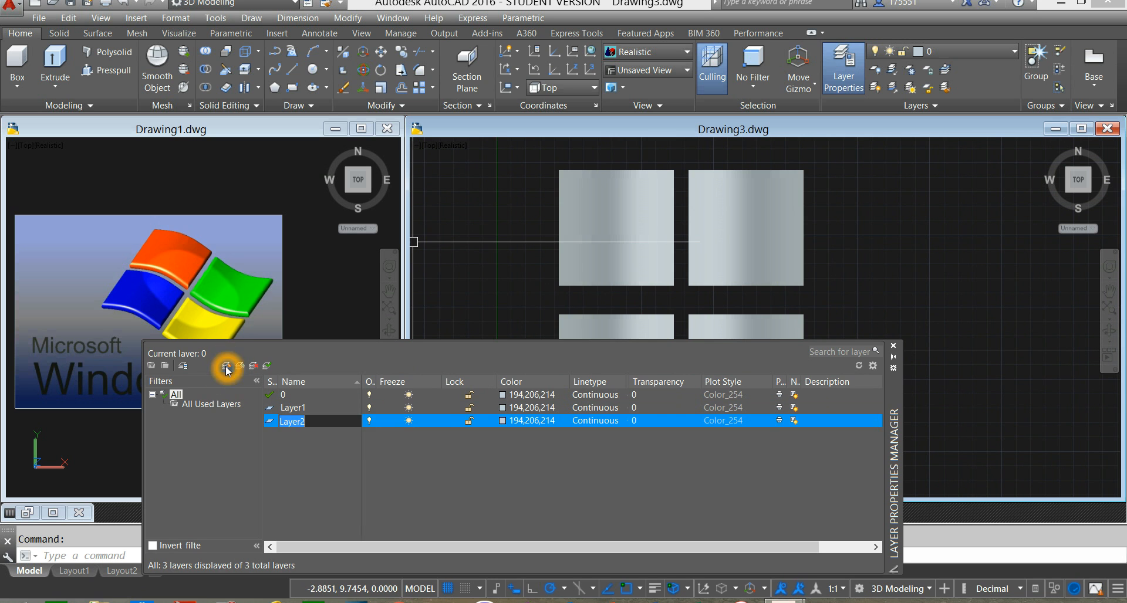
{"action": "left_click", "coordinate": [227, 367]}
{"action": "left_click", "coordinate": [227, 367]}
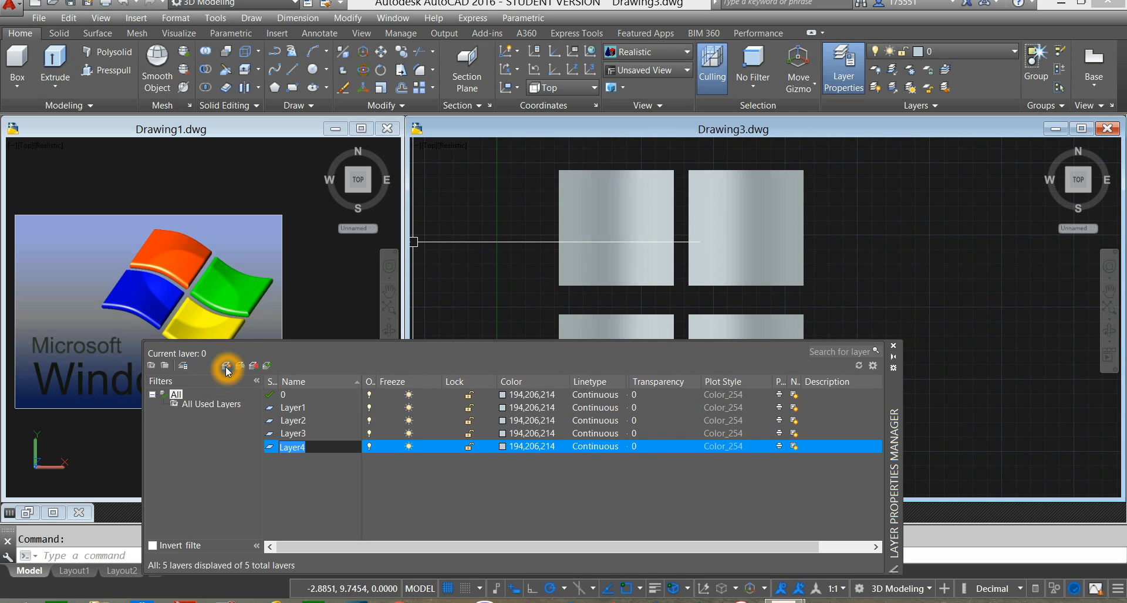
{"action": "left_click", "coordinate": [227, 368]}
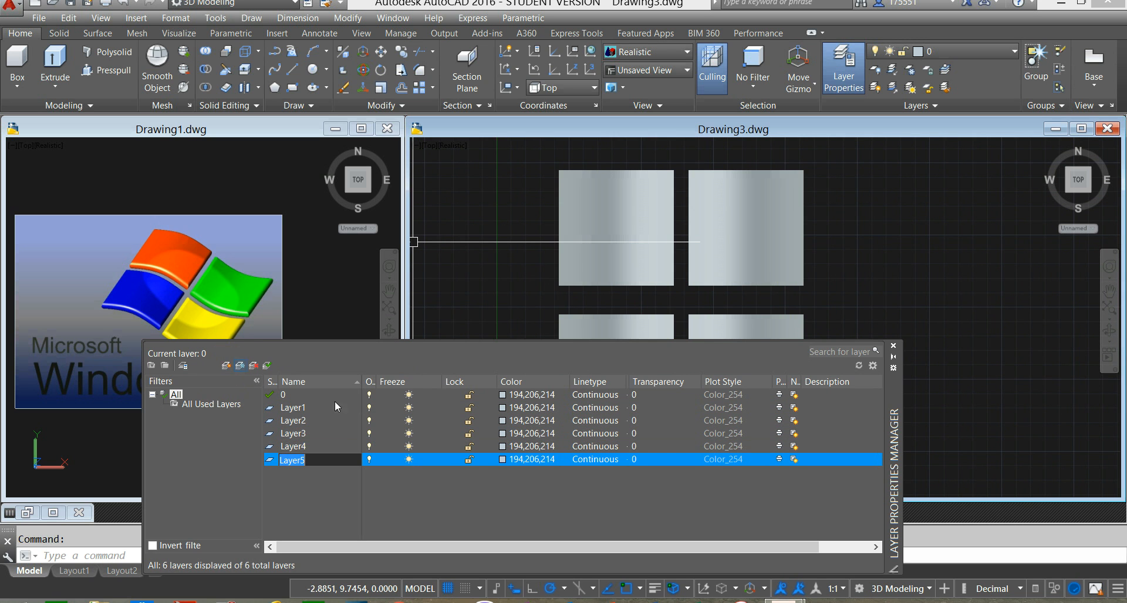
Set the color of Layer1 to index color 22, an orange-red.
{"action": "left_click", "coordinate": [505, 409]}
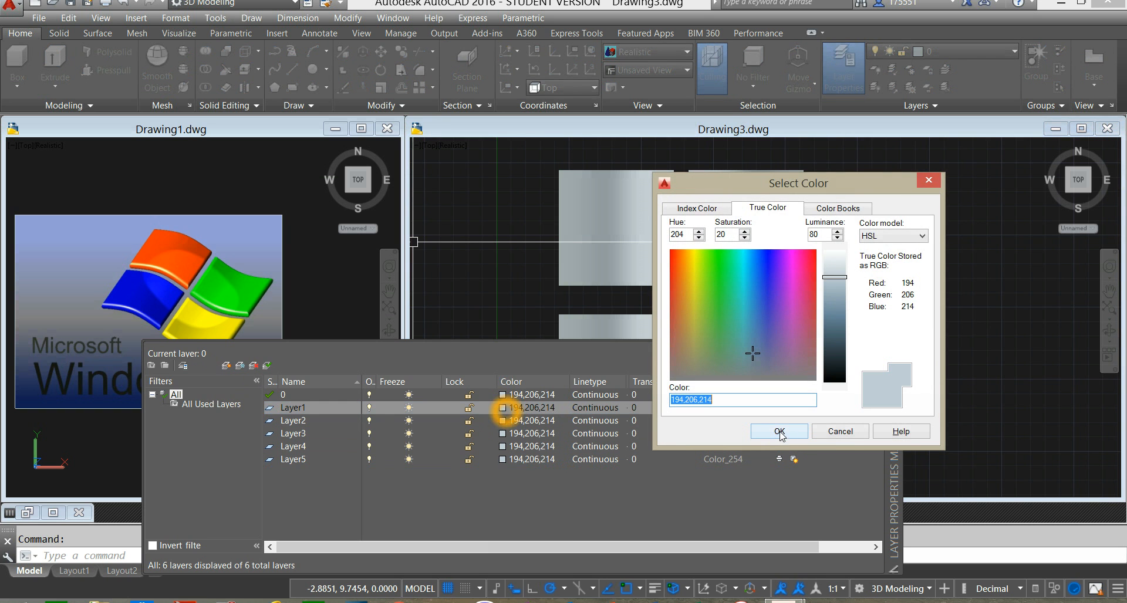
{"action": "left_click", "coordinate": [717, 209]}
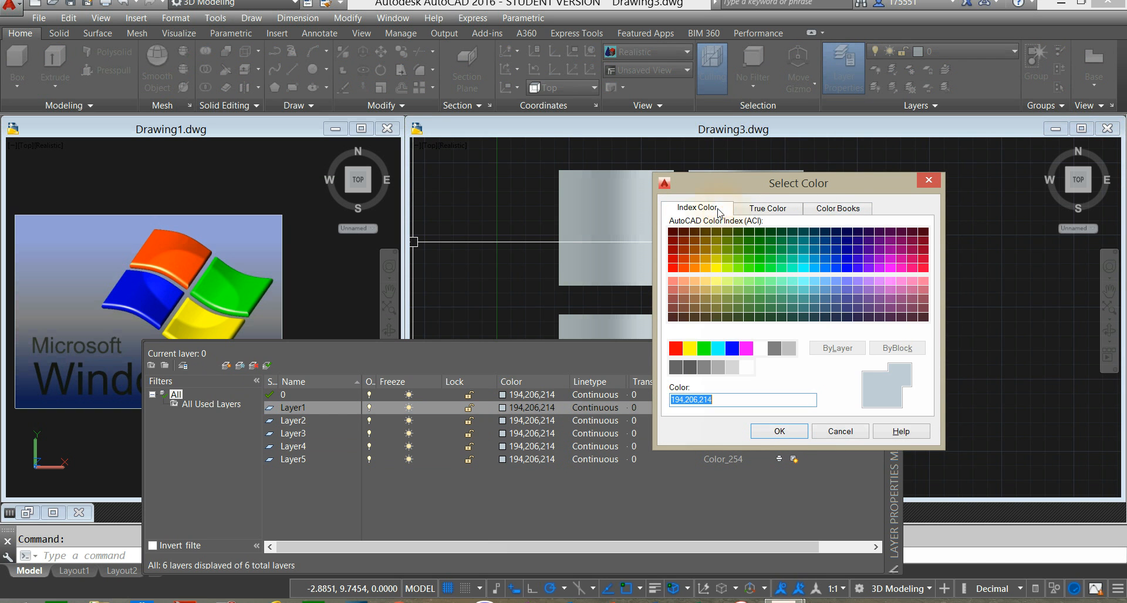
{"action": "left_click", "coordinate": [680, 261]}
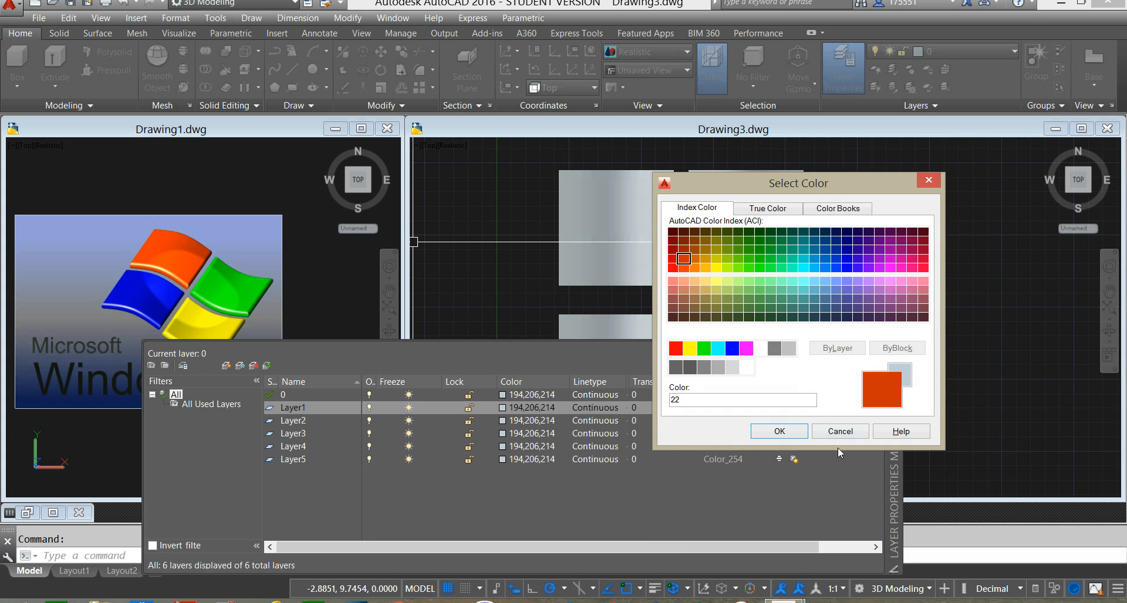
{"action": "left_click", "coordinate": [779, 431]}
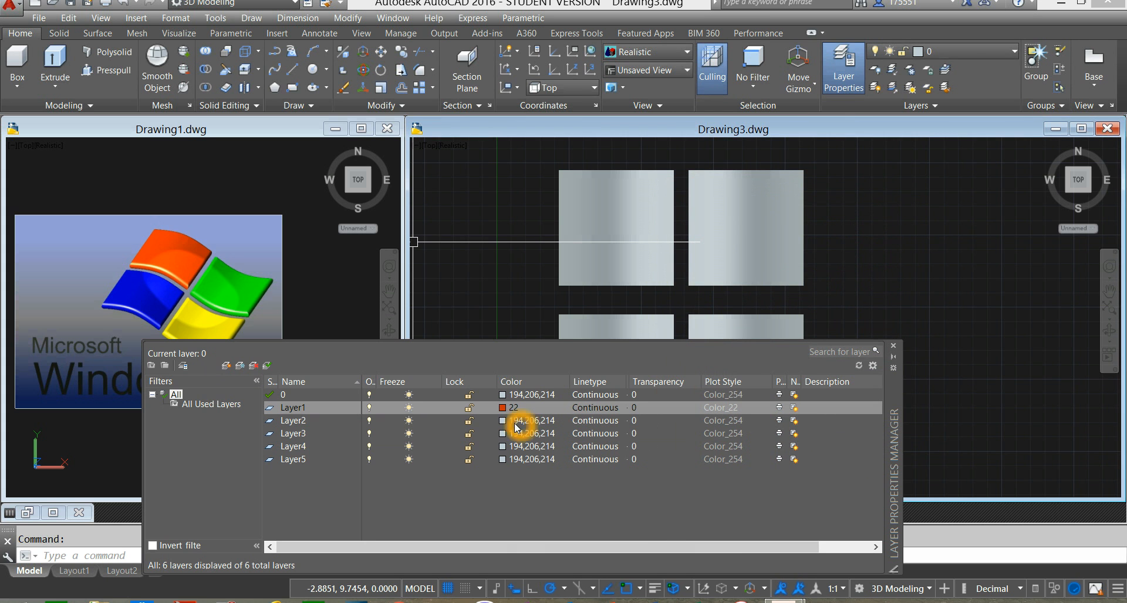
Set the color of Layer2 to the standard index color blue.
{"action": "left_click", "coordinate": [503, 422]}
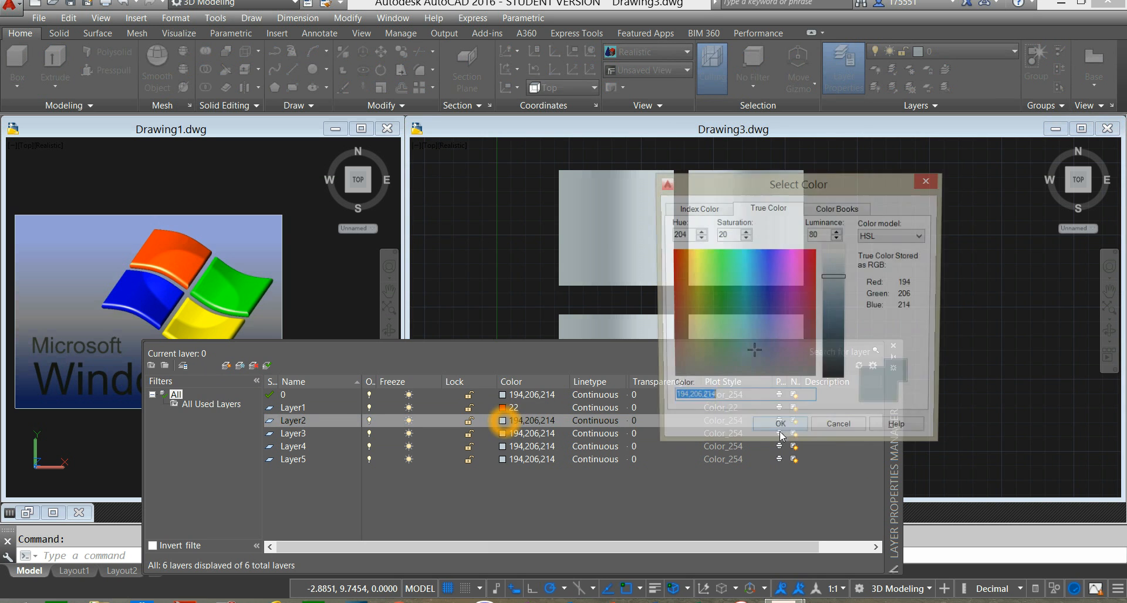
{"action": "left_click", "coordinate": [698, 208]}
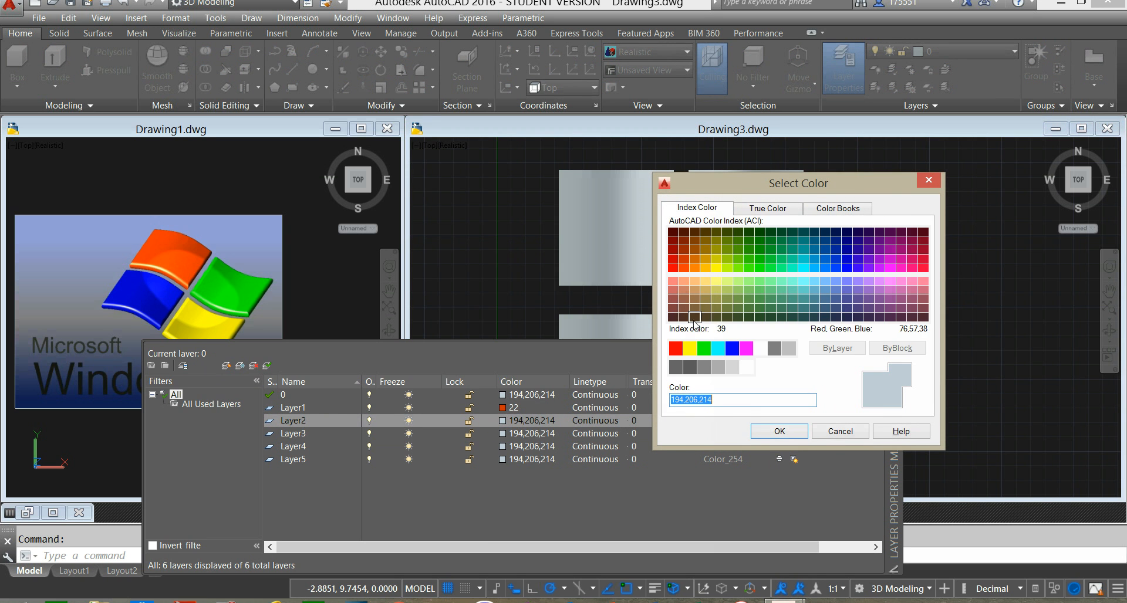
{"action": "left_click", "coordinate": [732, 349]}
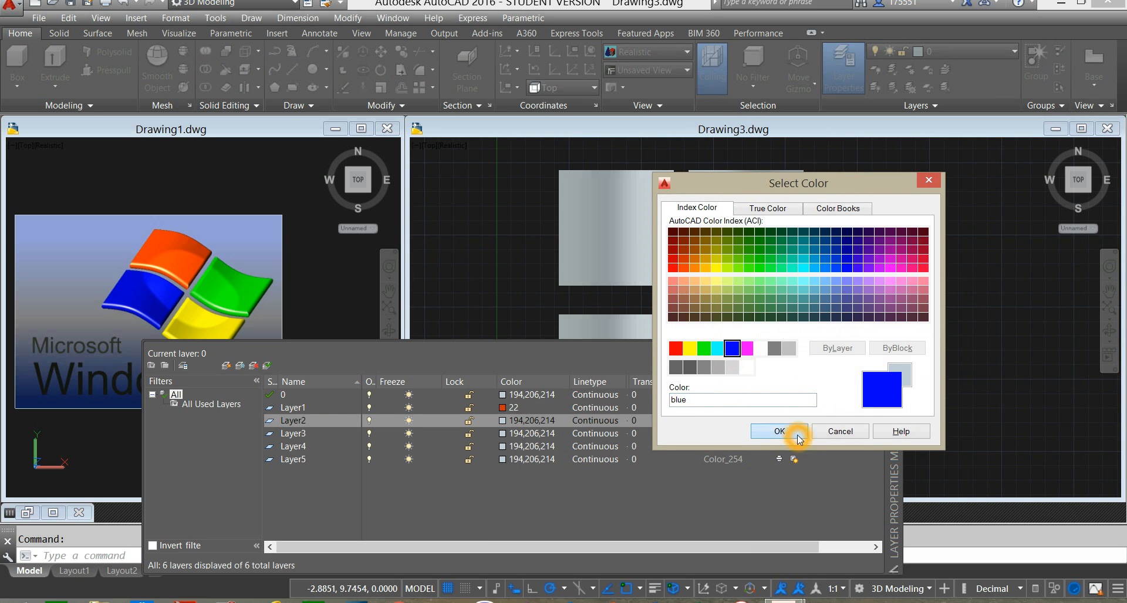
{"action": "left_click", "coordinate": [781, 432]}
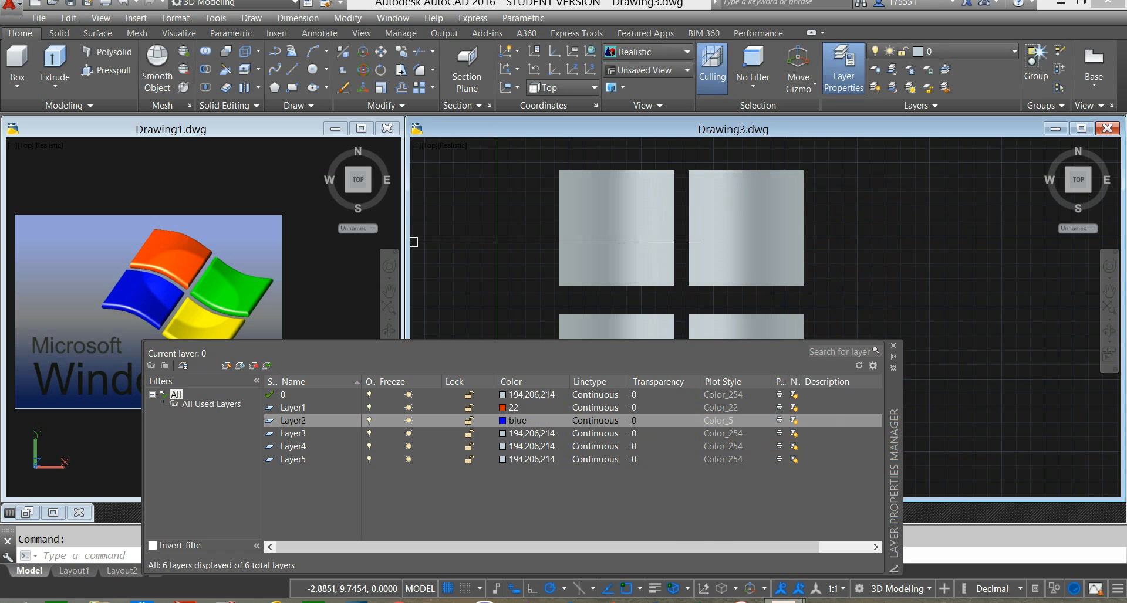
Set the color of Layer3 to the standard index color green.
{"action": "left_click", "coordinate": [503, 434]}
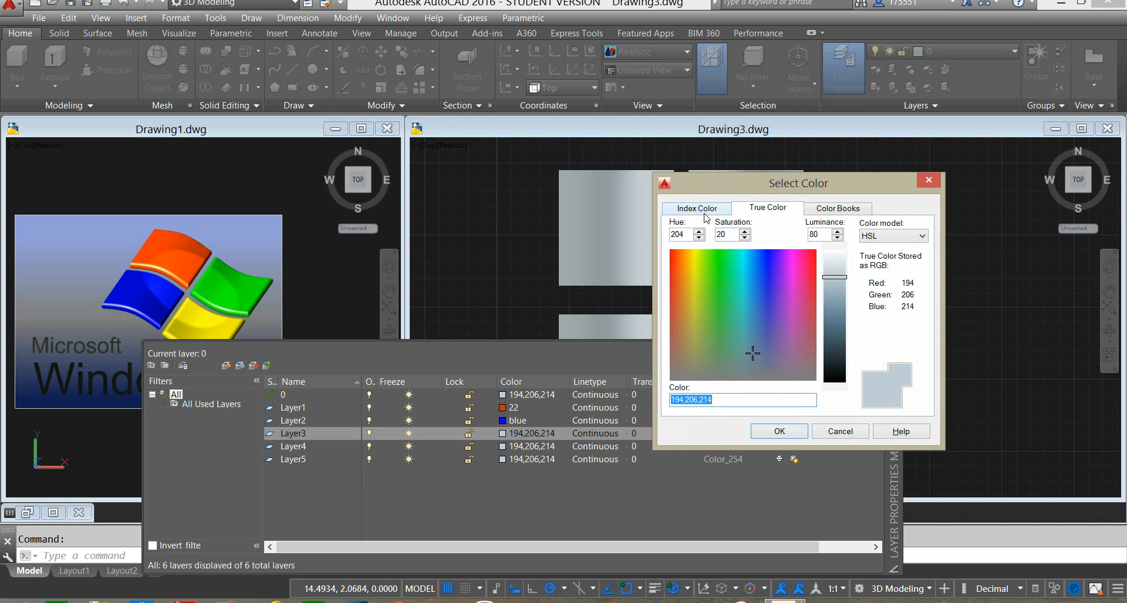
{"action": "left_click", "coordinate": [699, 209]}
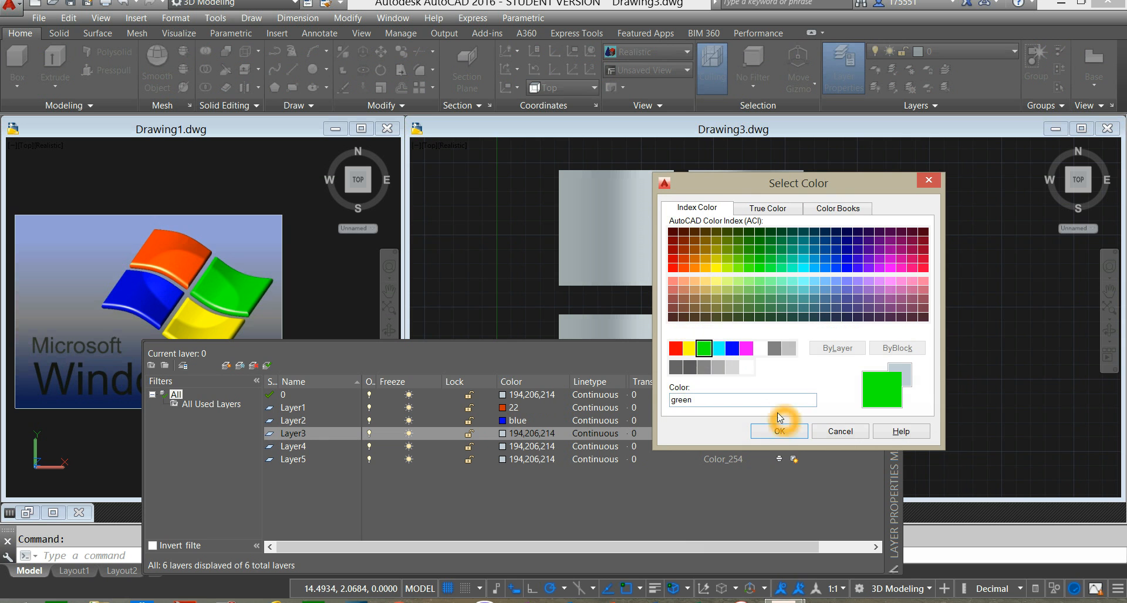
{"action": "left_click", "coordinate": [781, 432]}
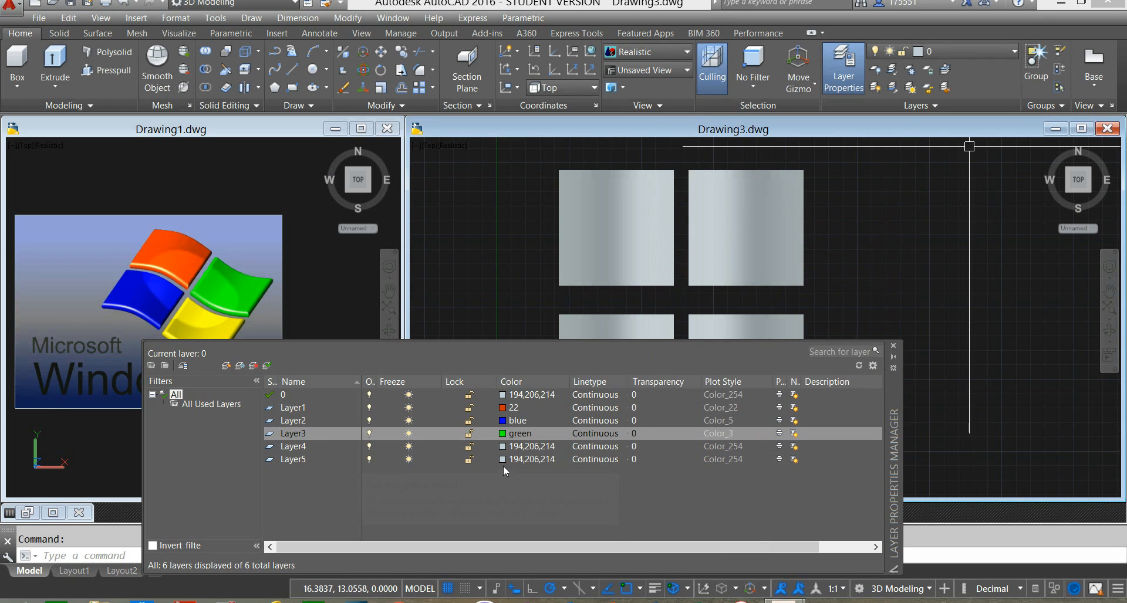
Set the color of Layer4 to the standard index color green.
{"action": "left_click", "coordinate": [504, 446]}
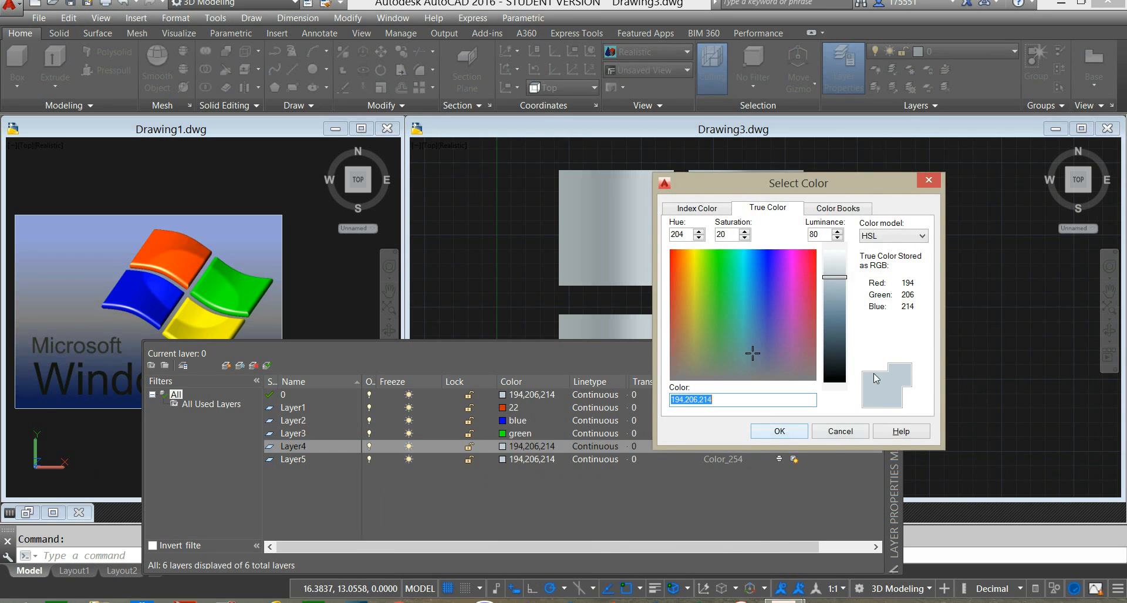
{"action": "left_click", "coordinate": [708, 210]}
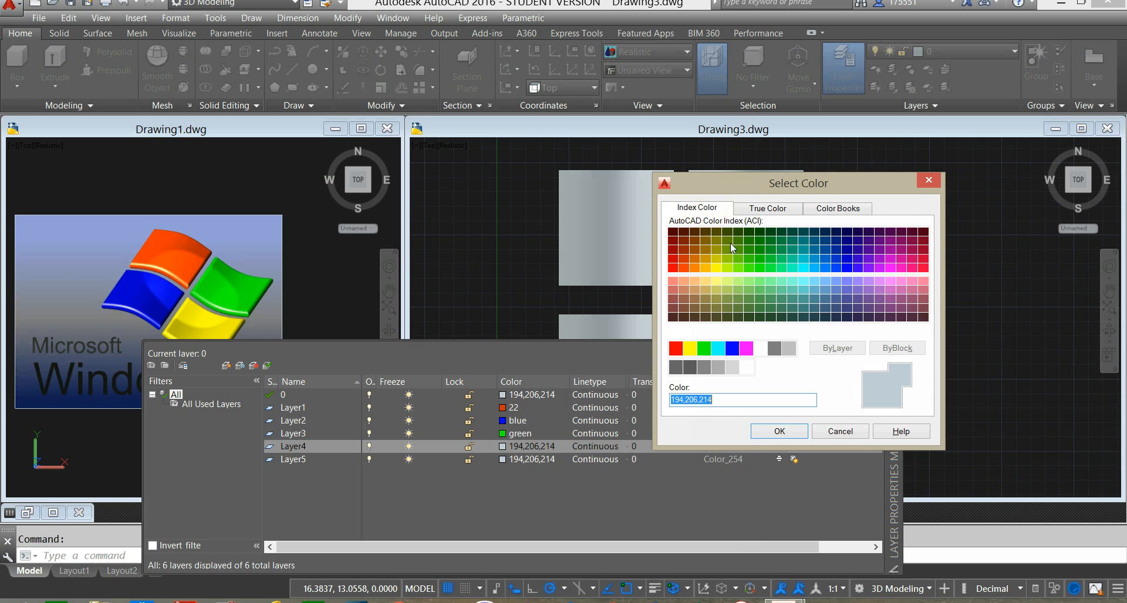
{"action": "left_click", "coordinate": [702, 349]}
{"action": "left_click", "coordinate": [779, 431]}
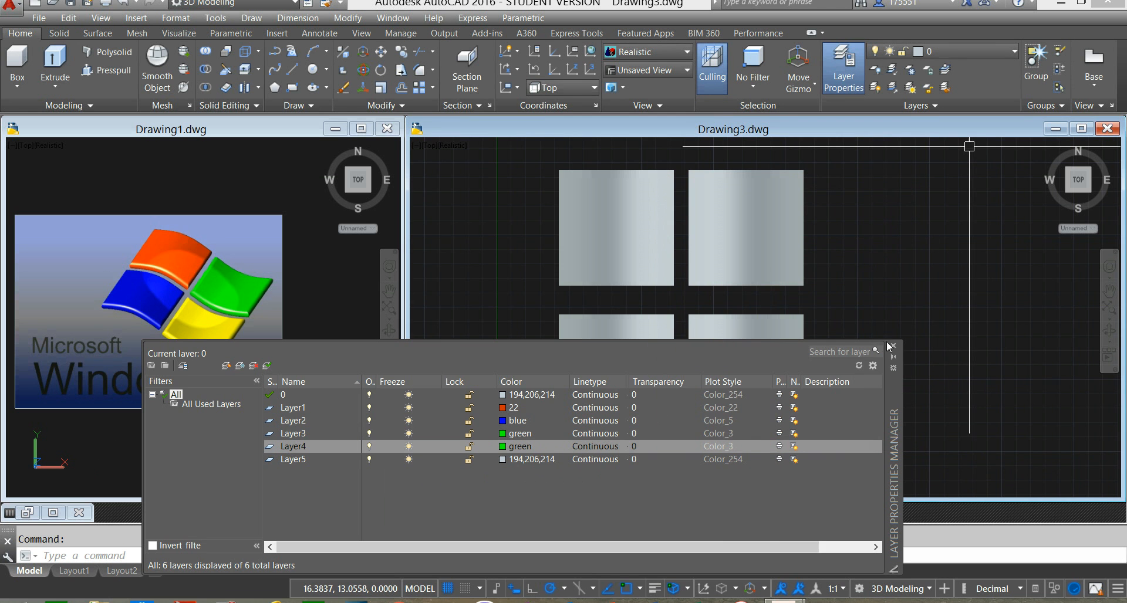
Close the layer manager and assign the upper-left wave solid to Layer1.
{"action": "left_click", "coordinate": [894, 347]}
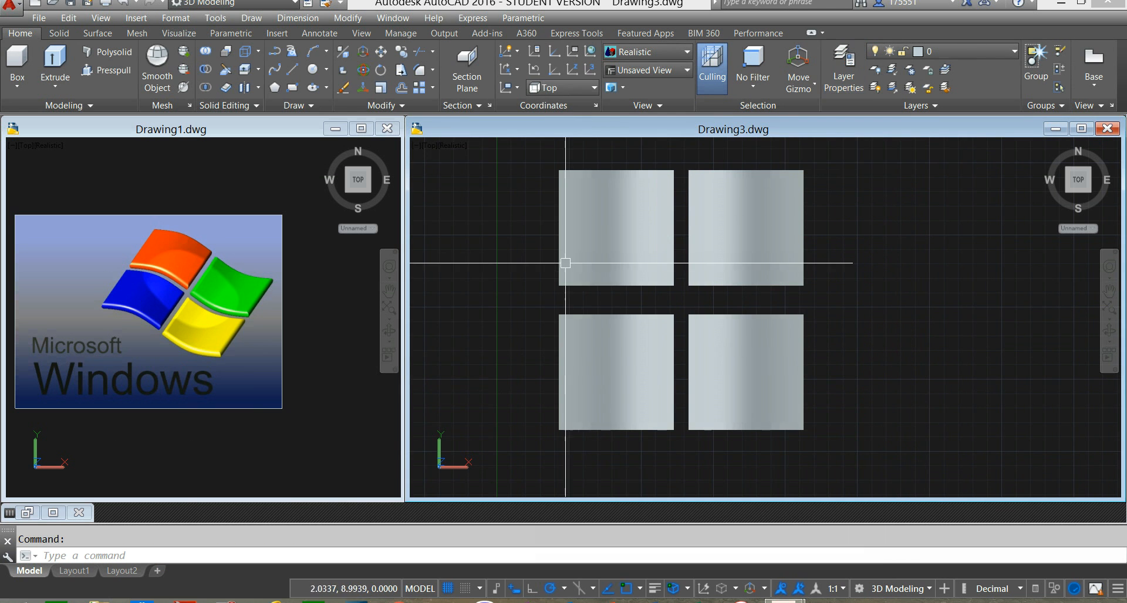
{"action": "left_click", "coordinate": [626, 197]}
{"action": "left_click", "coordinate": [965, 51]}
{"action": "left_click", "coordinate": [962, 88]}
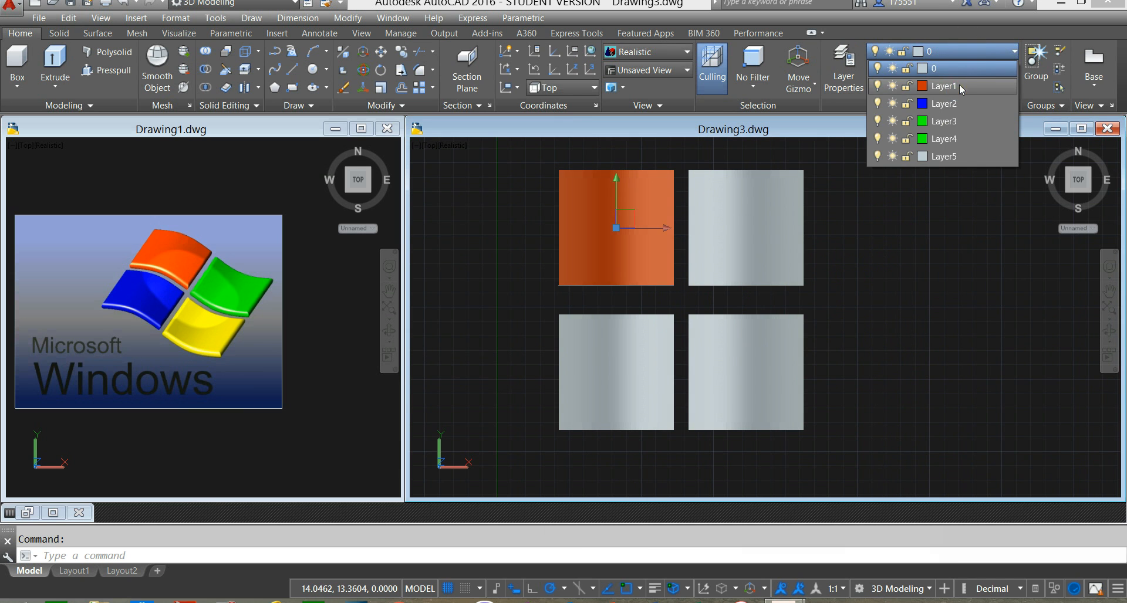
{"action": "left_click", "coordinate": [893, 211]}
{"action": "key", "text": "Escape"}
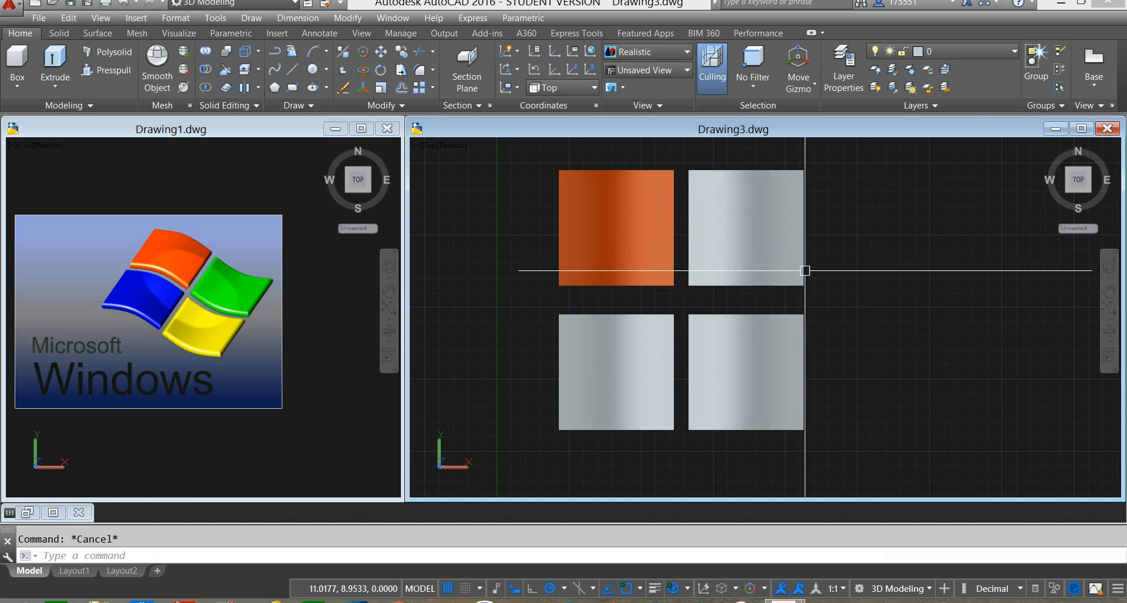
Assign the lower-left wave solid to the blue Layer2.
{"action": "left_click", "coordinate": [674, 330]}
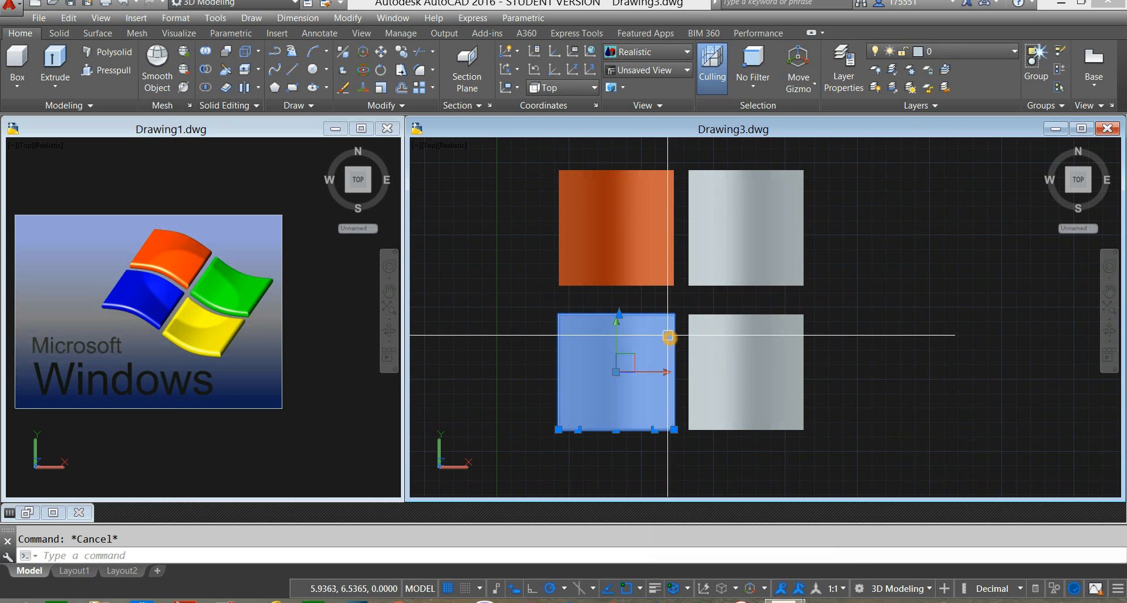
{"action": "left_click", "coordinate": [956, 52]}
{"action": "left_click", "coordinate": [948, 101]}
{"action": "key", "text": "Escape"}
Assign the upper-right wave solid to the green Layer3.
{"action": "left_click", "coordinate": [788, 216]}
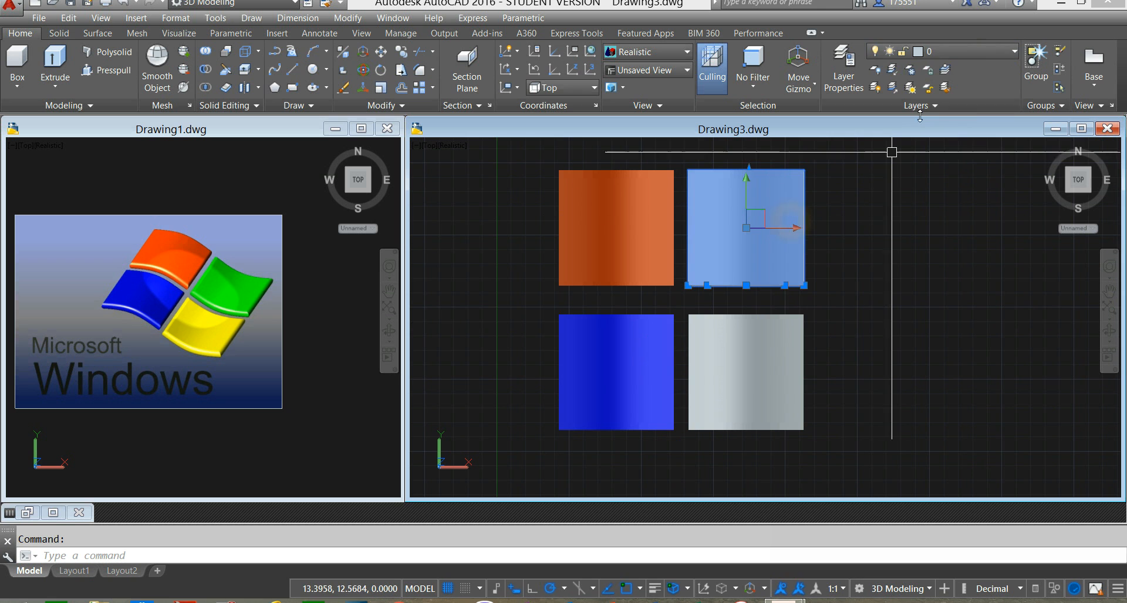
{"action": "left_click", "coordinate": [957, 54]}
{"action": "left_click", "coordinate": [945, 121]}
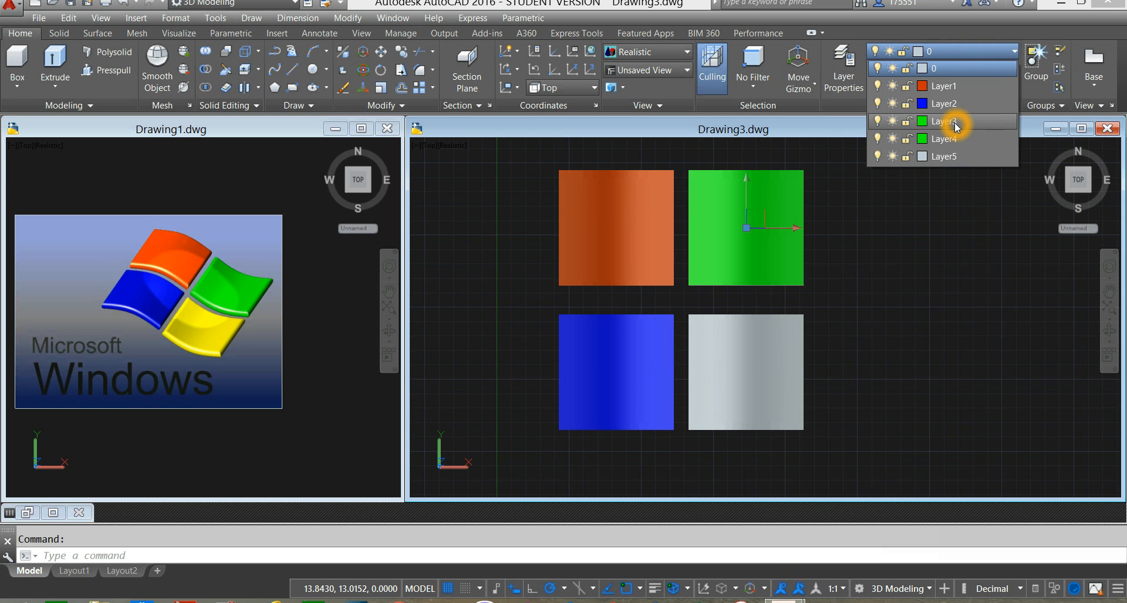
{"action": "left_click", "coordinate": [966, 123]}
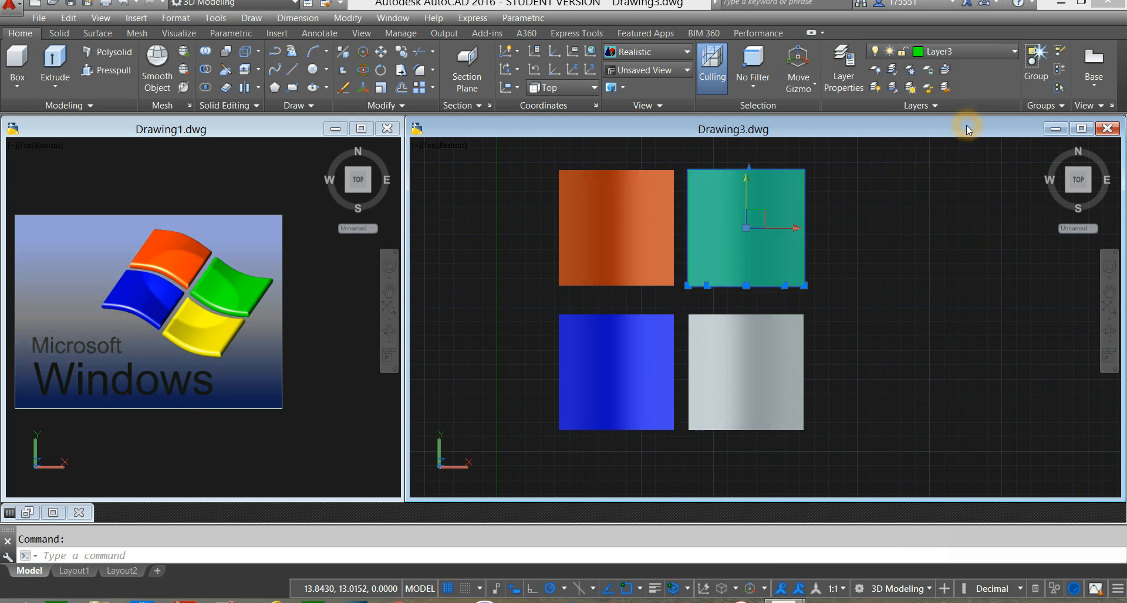
Change the color of Layer4 to yellow.
{"action": "left_click", "coordinate": [963, 55]}
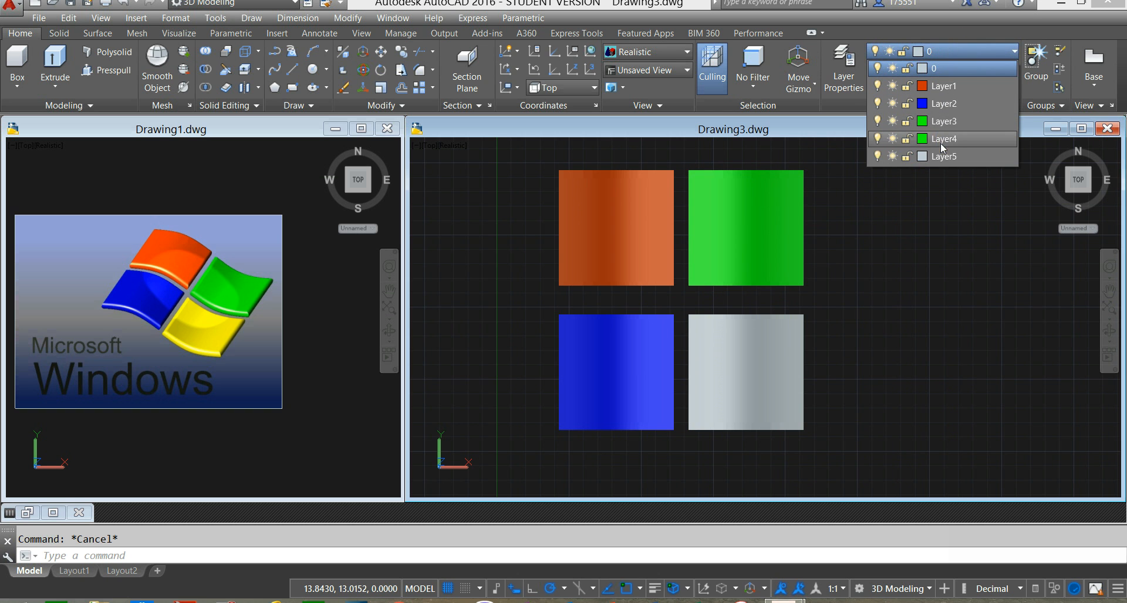
{"action": "left_click", "coordinate": [923, 140]}
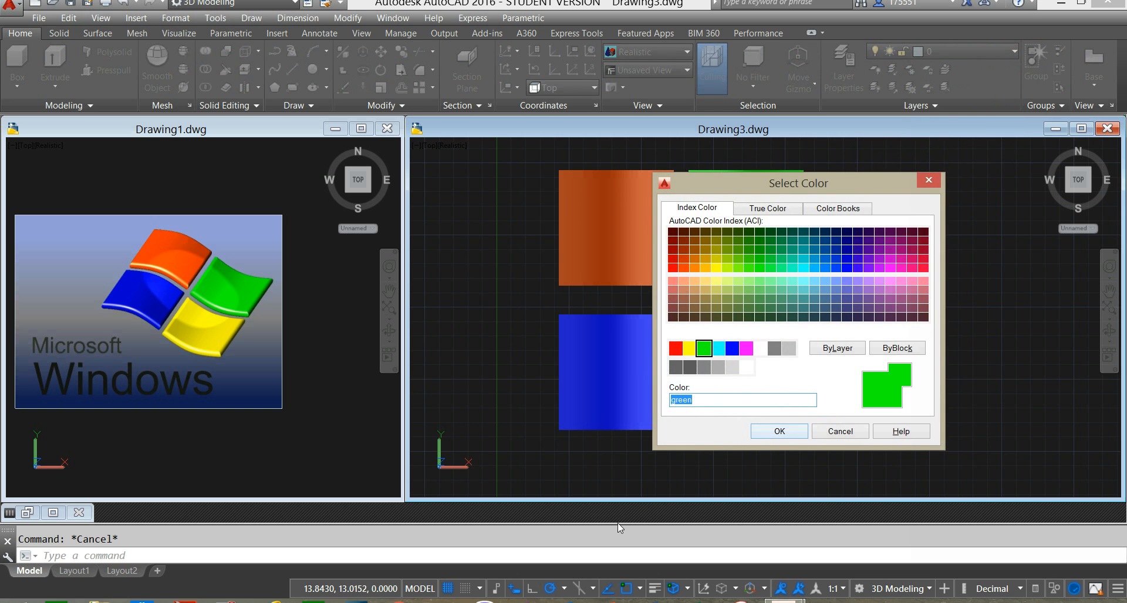
{"action": "left_click", "coordinate": [780, 433]}
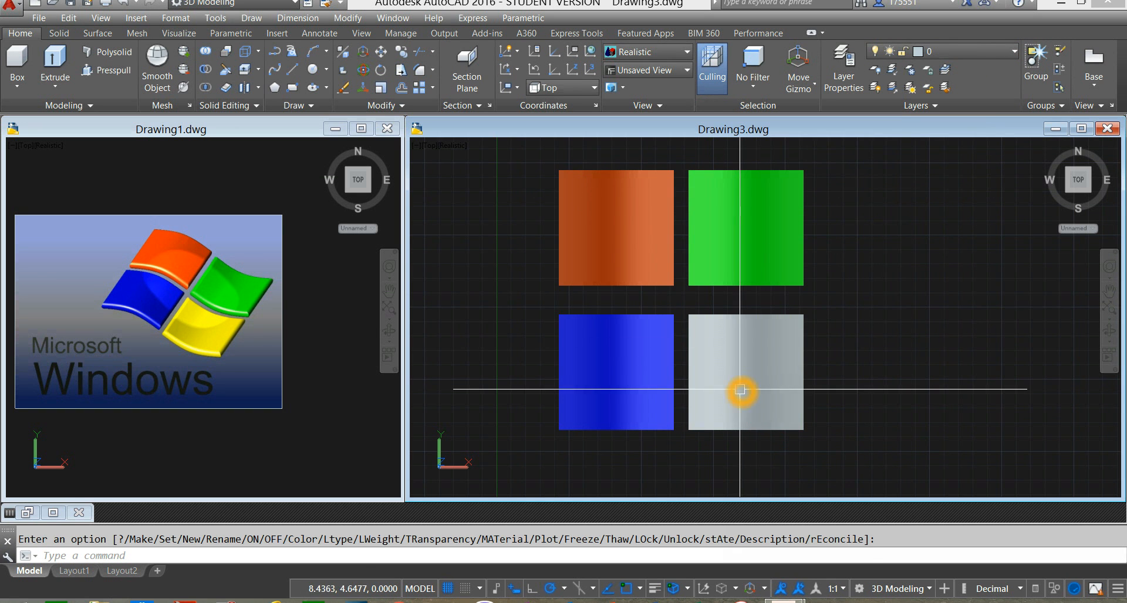
{"action": "key", "text": "Return"}
Assign the lower-right wave solid to Layer4.
{"action": "left_click", "coordinate": [740, 389]}
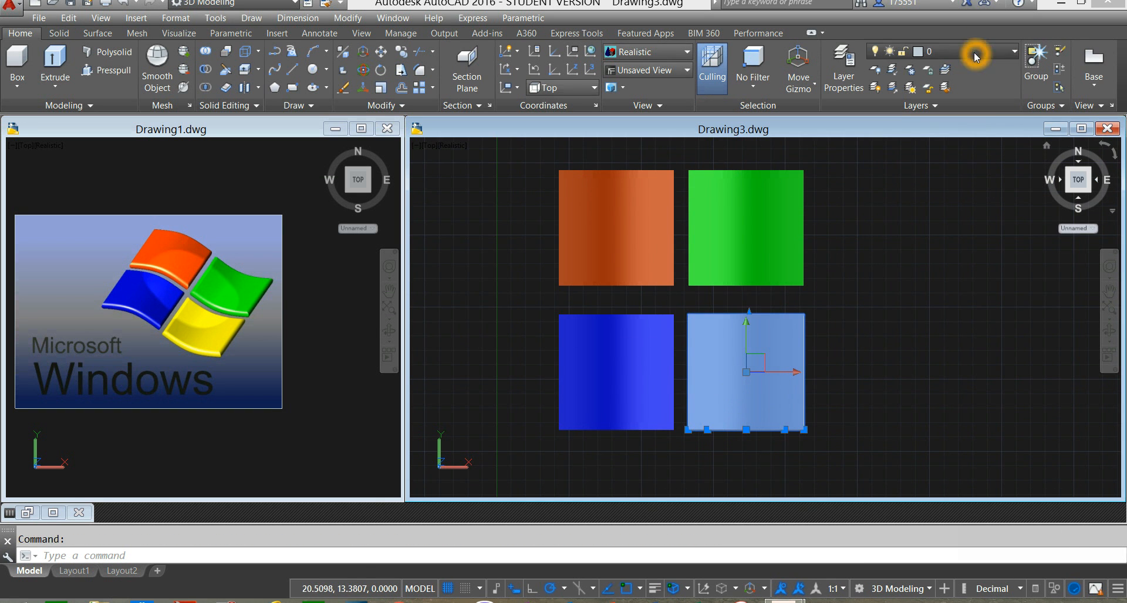
{"action": "left_click", "coordinate": [975, 56]}
{"action": "left_click", "coordinate": [940, 141]}
{"action": "key", "text": "Escape"}
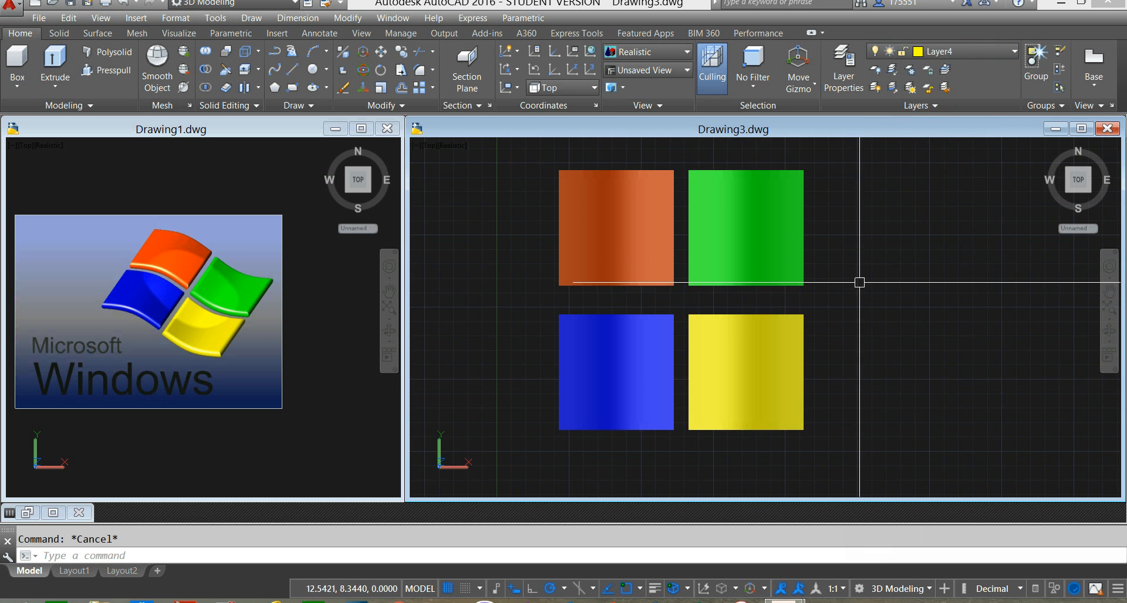
Examine the four colored flag panels in a tilted 3D view seen from the front and above.
{"action": "scroll", "coordinate": [861, 284], "scroll_direction": "down", "scroll_amount": 3}
{"action": "middle_click_drag", "start_coordinate": [860, 283], "coordinate": [847, 213], "text": "shift"}
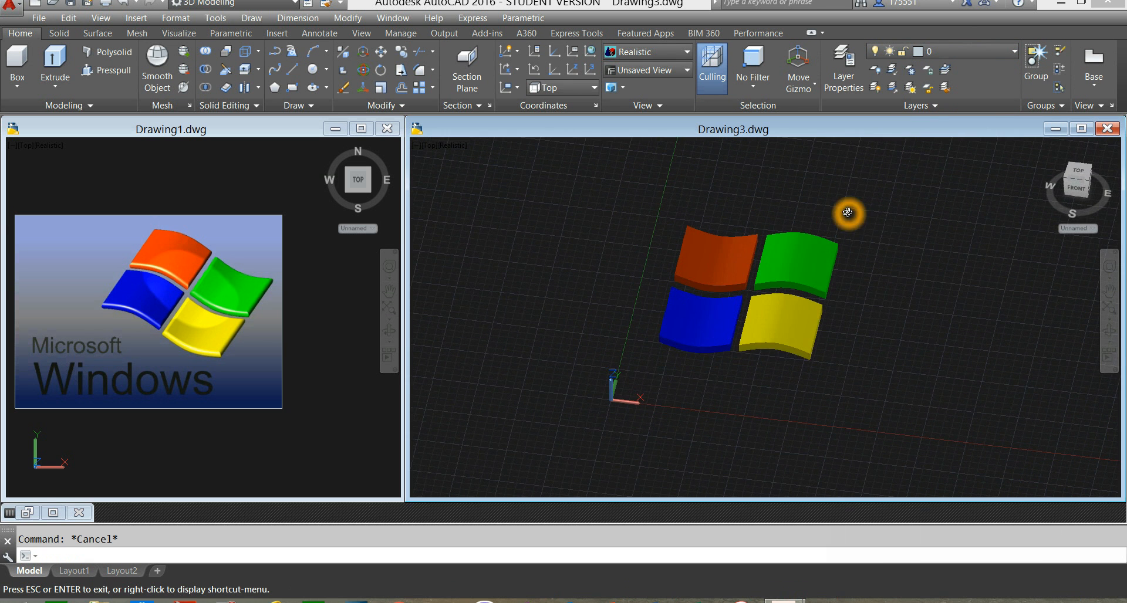
{"action": "scroll", "coordinate": [843, 274], "scroll_direction": "up", "scroll_amount": 2}
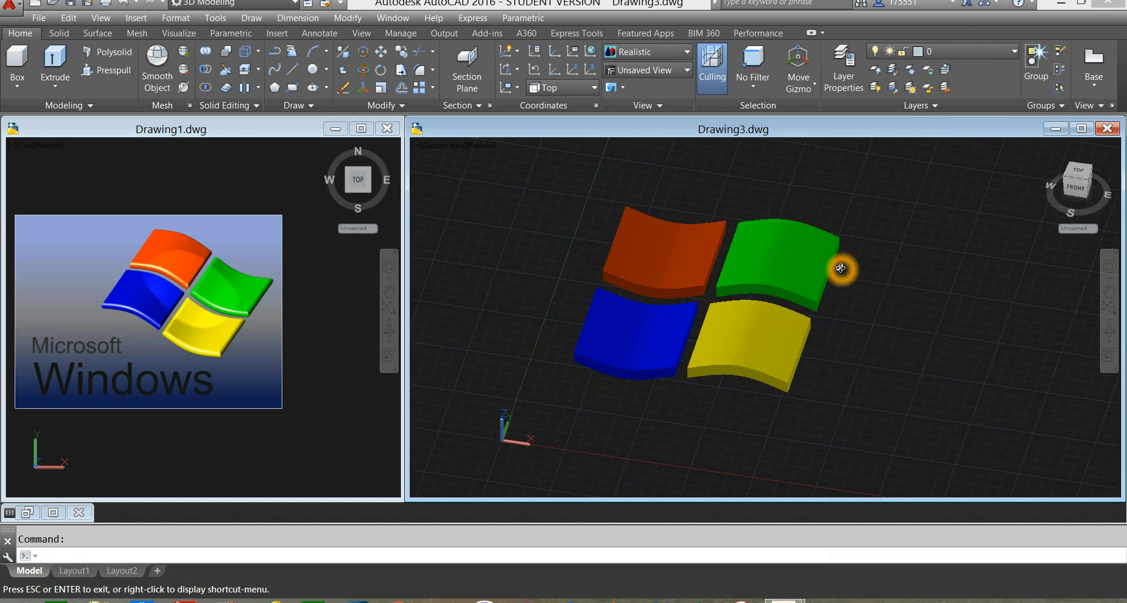
{"action": "scroll", "coordinate": [843, 258], "scroll_direction": "down", "scroll_amount": 2}
{"action": "left_click", "coordinate": [859, 225]}
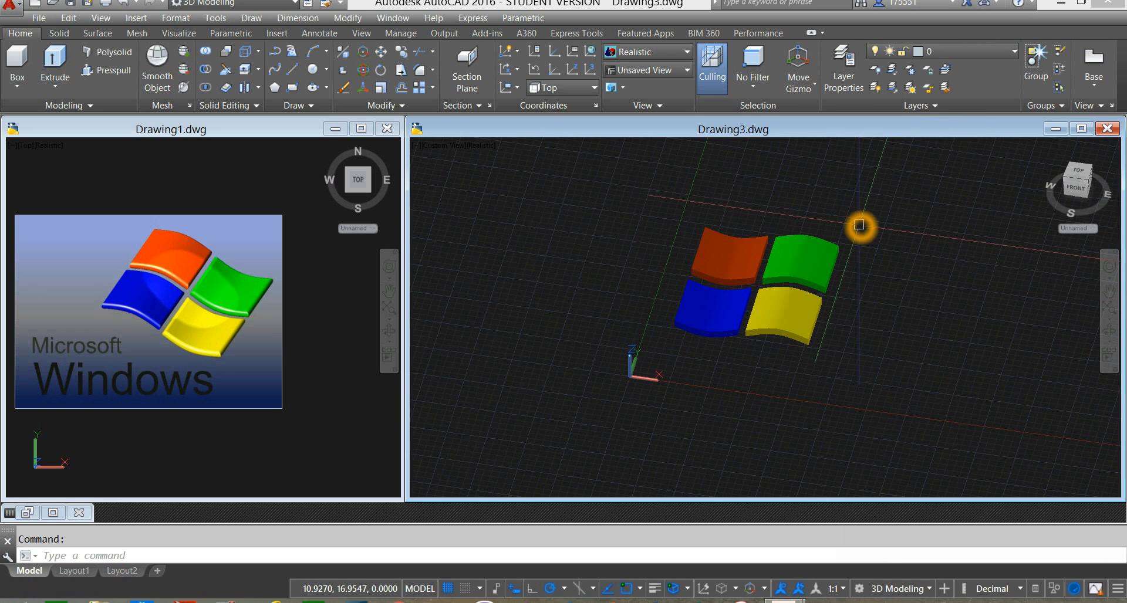
Draw a line straight up along the Z axis from the yellow panel's inner corner at the center of the logo.
{"action": "type", "text": "L"}
{"action": "key", "text": "Return"}
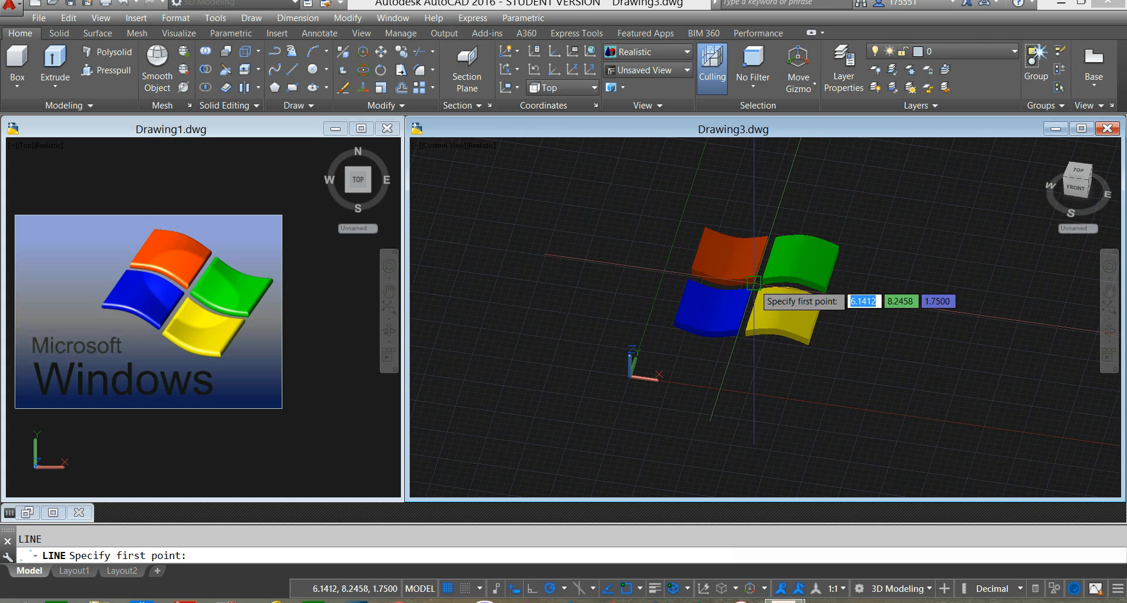
{"action": "scroll", "coordinate": [758, 284], "scroll_direction": "up", "scroll_amount": 5}
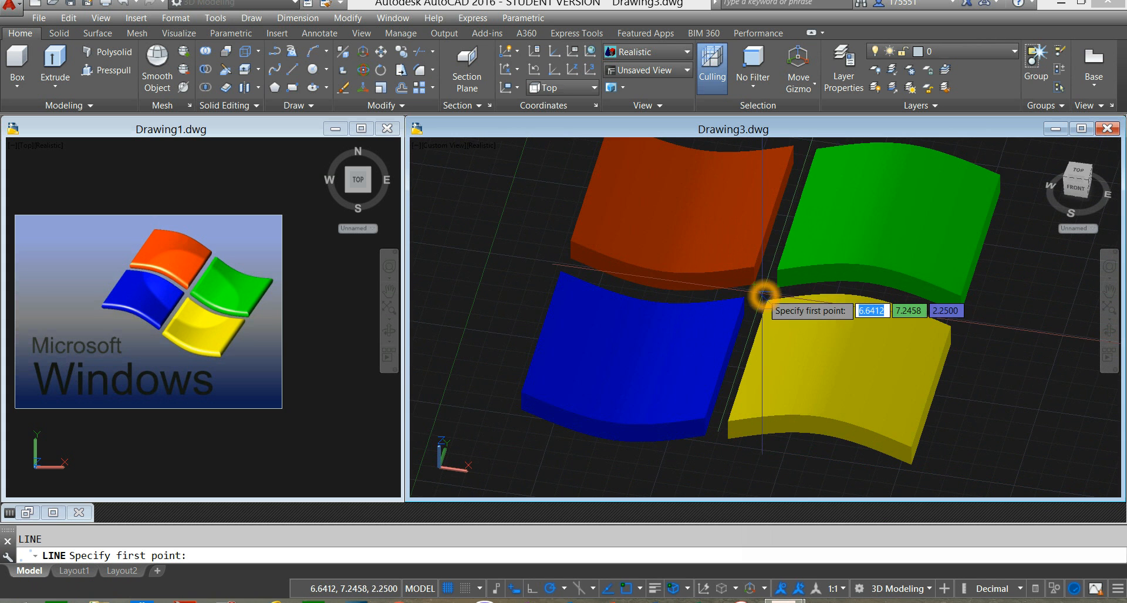
{"action": "left_click", "coordinate": [766, 293]}
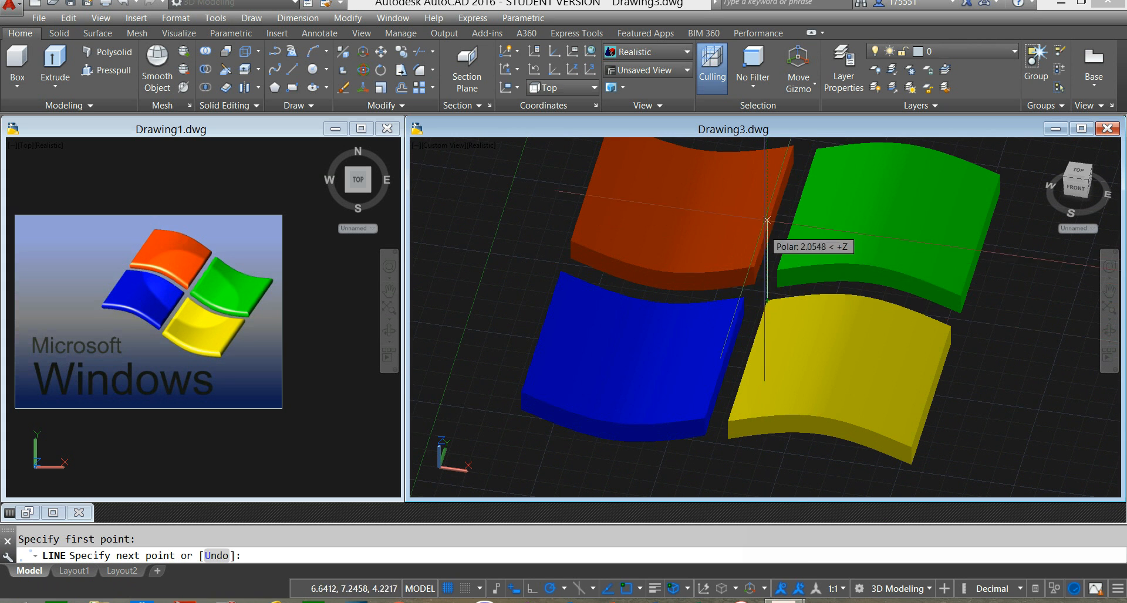
{"action": "scroll", "coordinate": [769, 205], "scroll_direction": "down", "scroll_amount": 4}
{"action": "scroll", "coordinate": [770, 203], "scroll_direction": "down", "scroll_amount": 2}
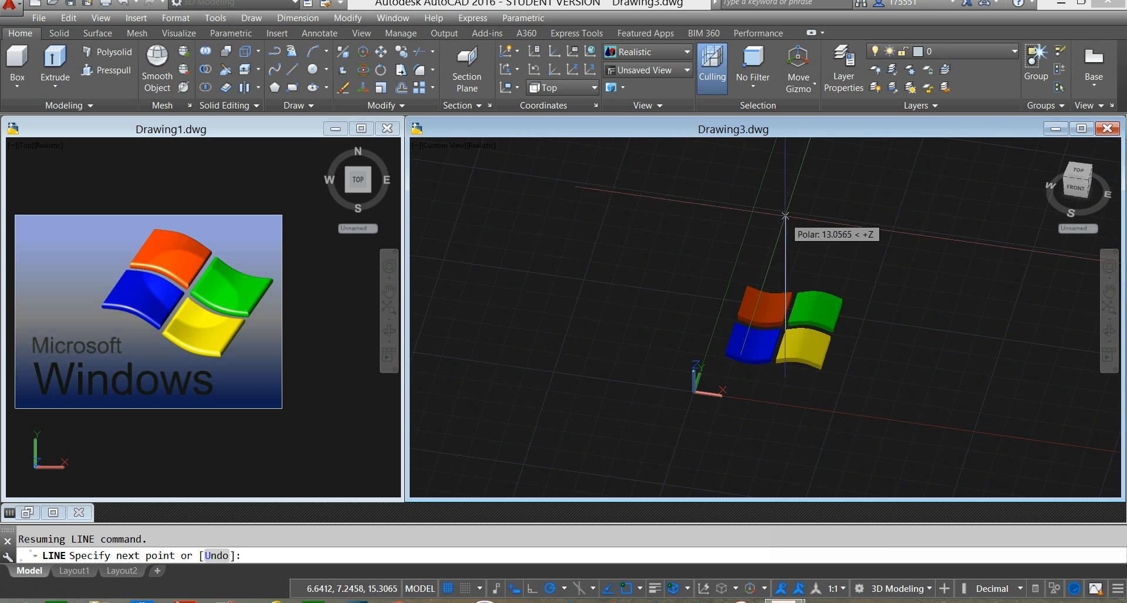
{"action": "left_click", "coordinate": [786, 183]}
{"action": "right_click", "coordinate": [882, 219]}
{"action": "left_click", "coordinate": [901, 225]}
{"action": "middle_click_drag", "start_coordinate": [938, 241], "coordinate": [784, 198], "text": "shift"}
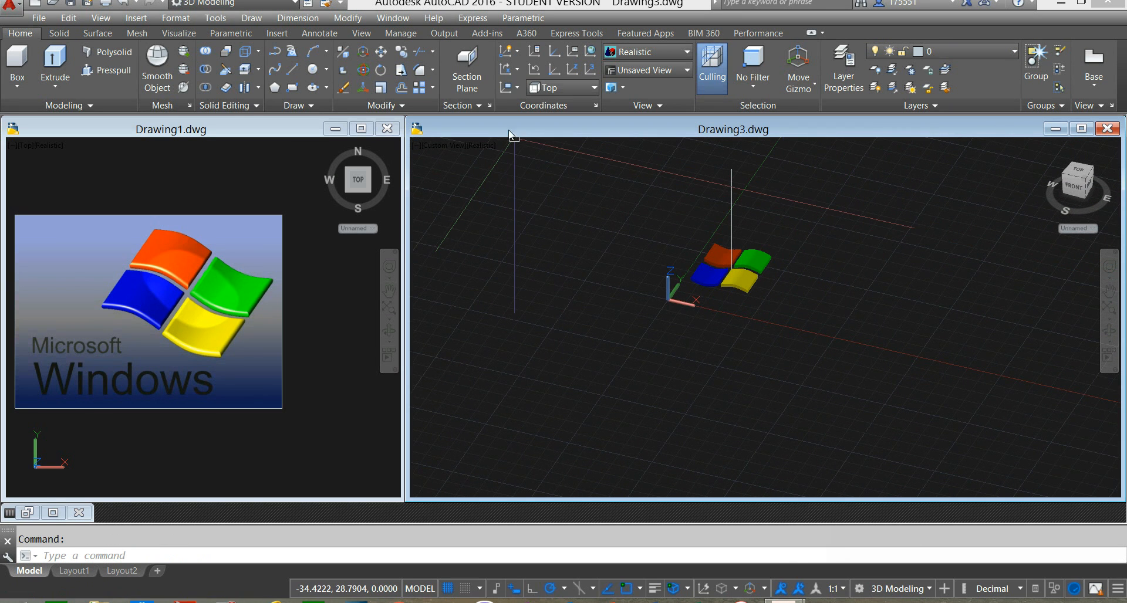
Turn on the sun light, turning off the default viewport lighting and opening the render exposure settings.
{"action": "left_click", "coordinate": [183, 35]}
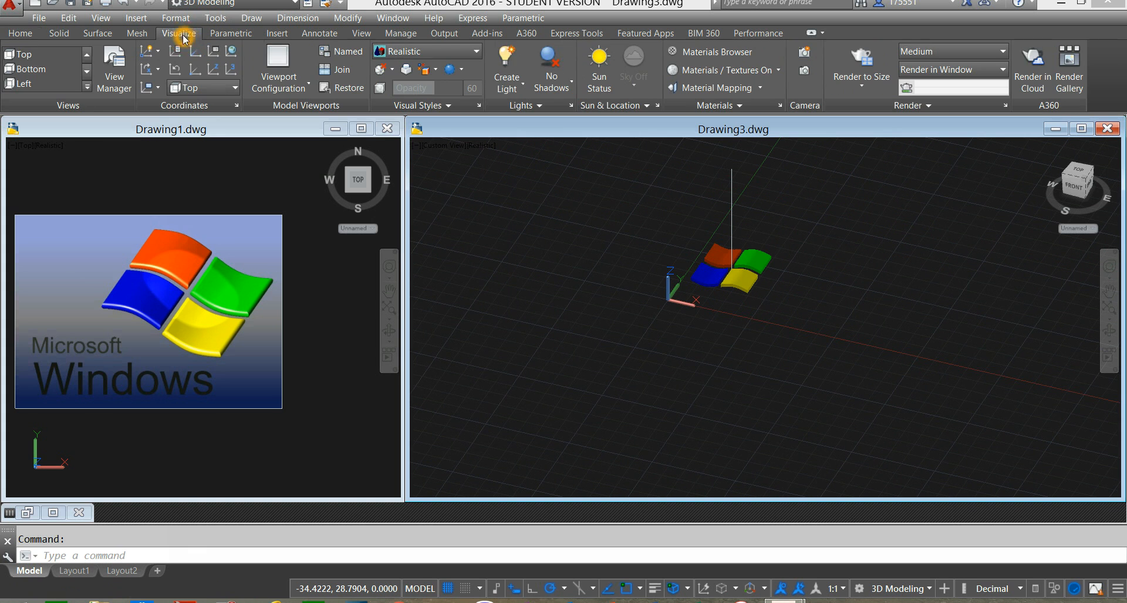
{"action": "left_click", "coordinate": [658, 106]}
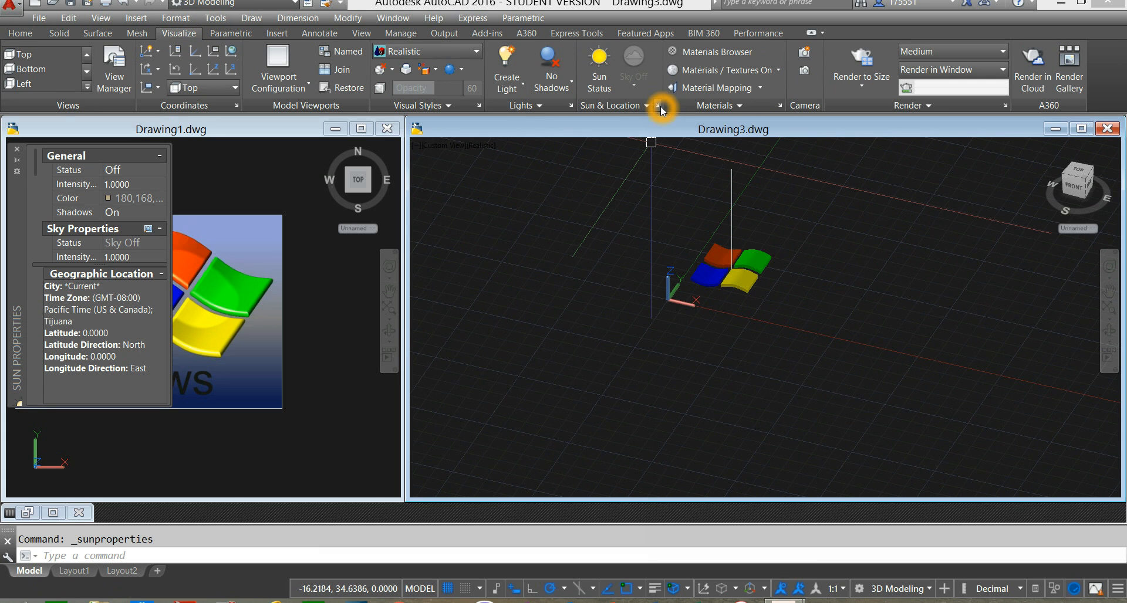
{"action": "left_click", "coordinate": [17, 154]}
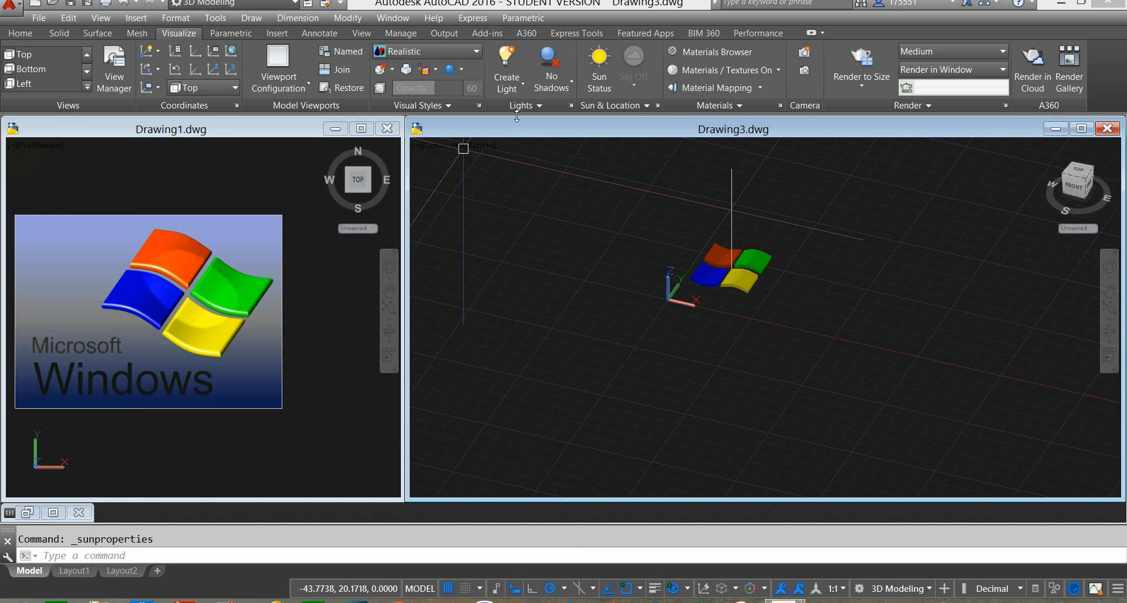
{"action": "left_click", "coordinate": [602, 64]}
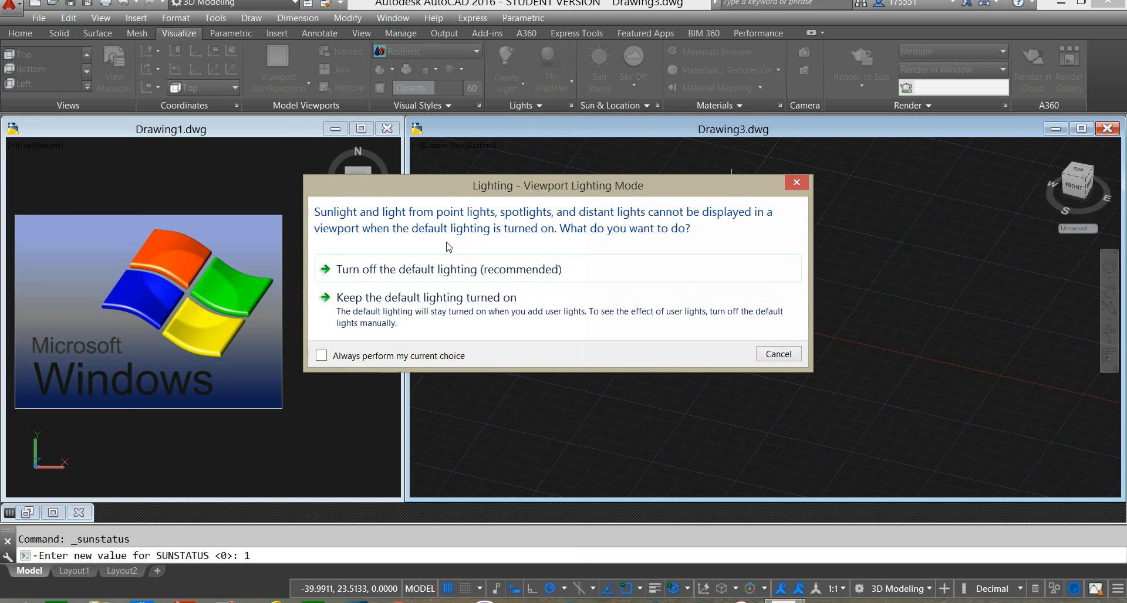
{"action": "left_click", "coordinate": [447, 270]}
{"action": "left_click", "coordinate": [508, 292]}
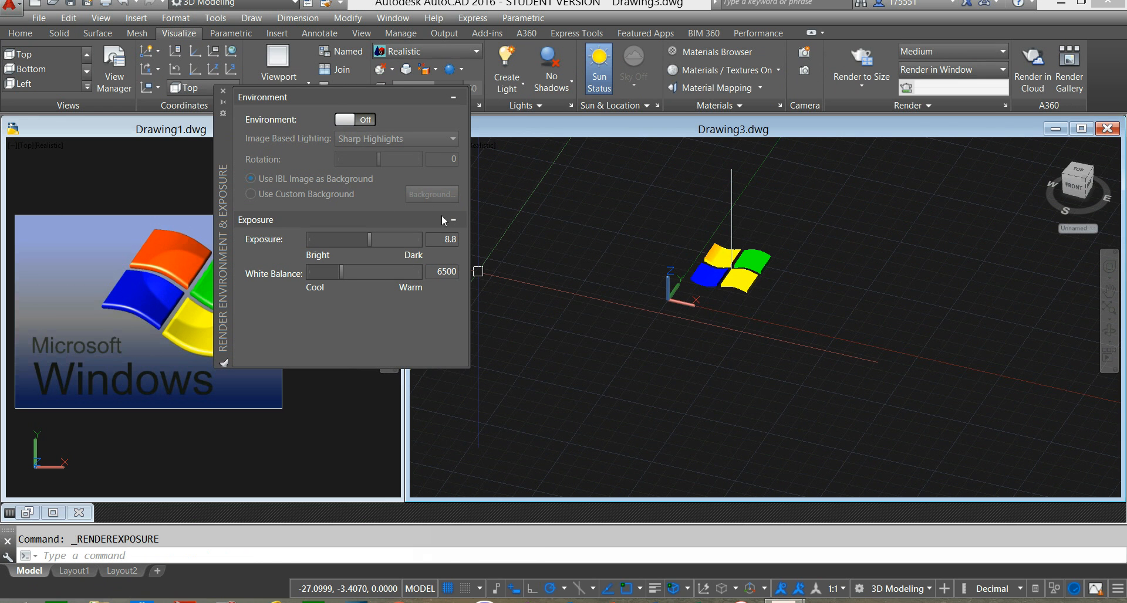
Turn on the render environment and choose a three-color gradient as the custom background.
{"action": "left_click", "coordinate": [348, 123]}
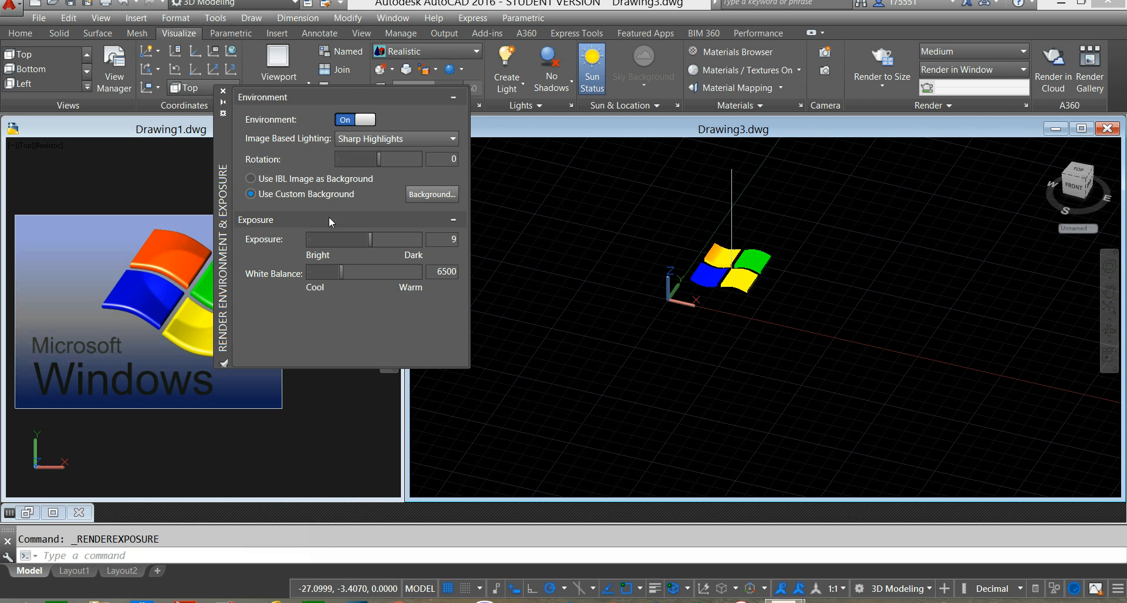
{"action": "left_click", "coordinate": [439, 195]}
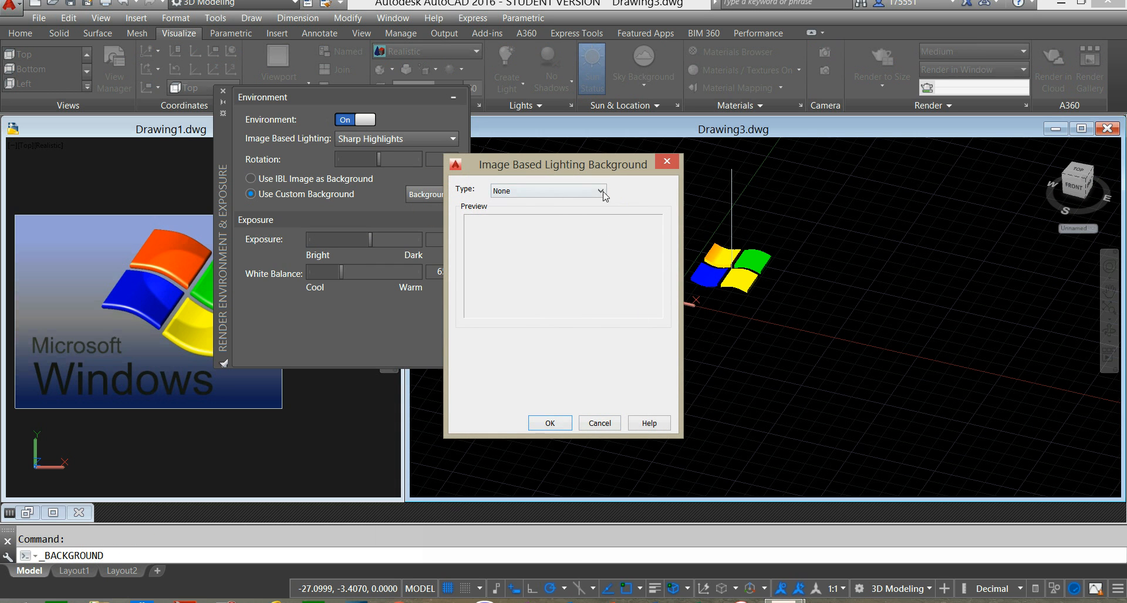
{"action": "left_click", "coordinate": [601, 191]}
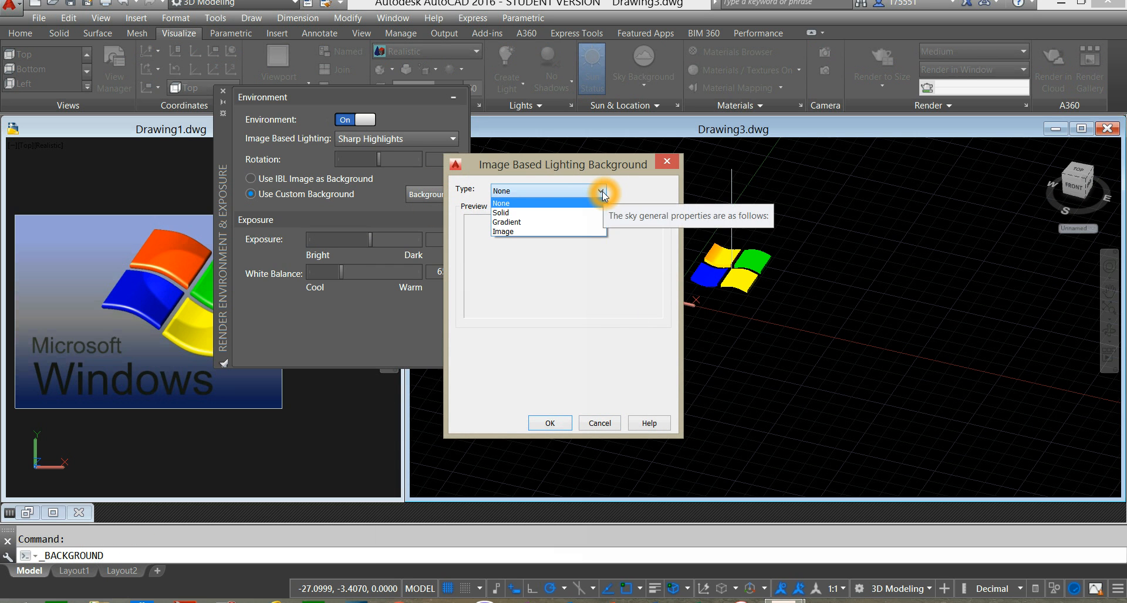
{"action": "left_click", "coordinate": [546, 225]}
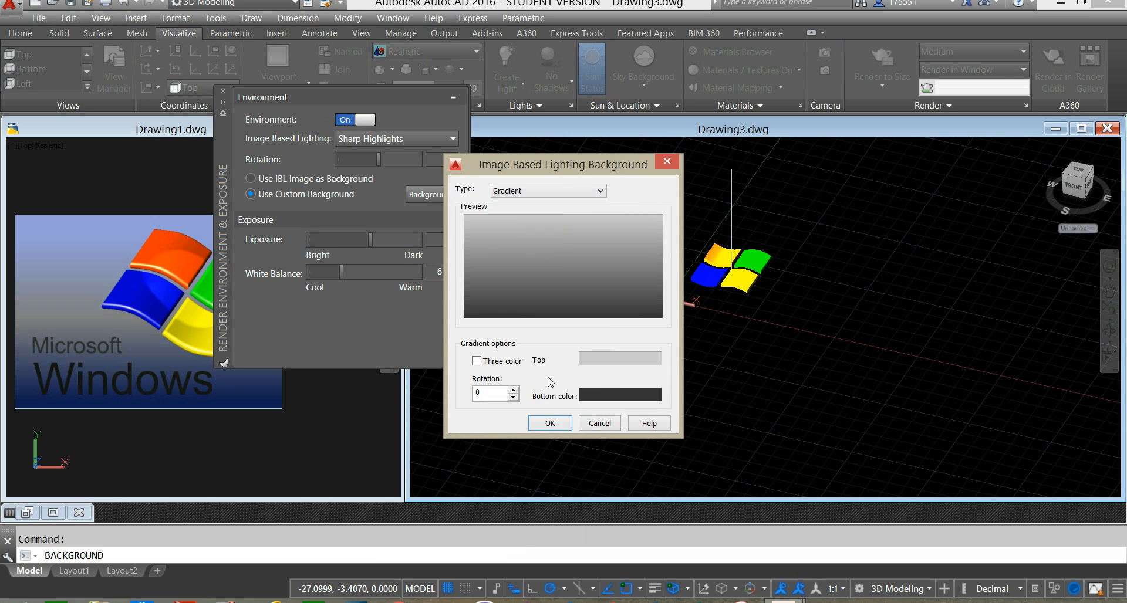
{"action": "left_click", "coordinate": [477, 361]}
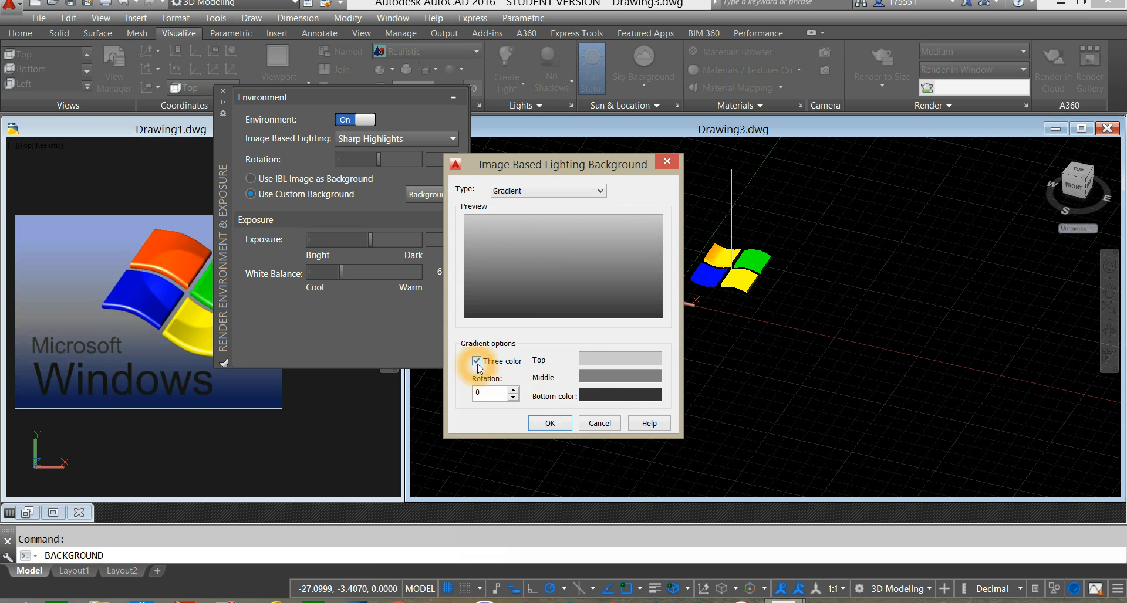
Set the gradient's bottom color to dark blue 4,20,98 and apply the background.
{"action": "left_click", "coordinate": [629, 403]}
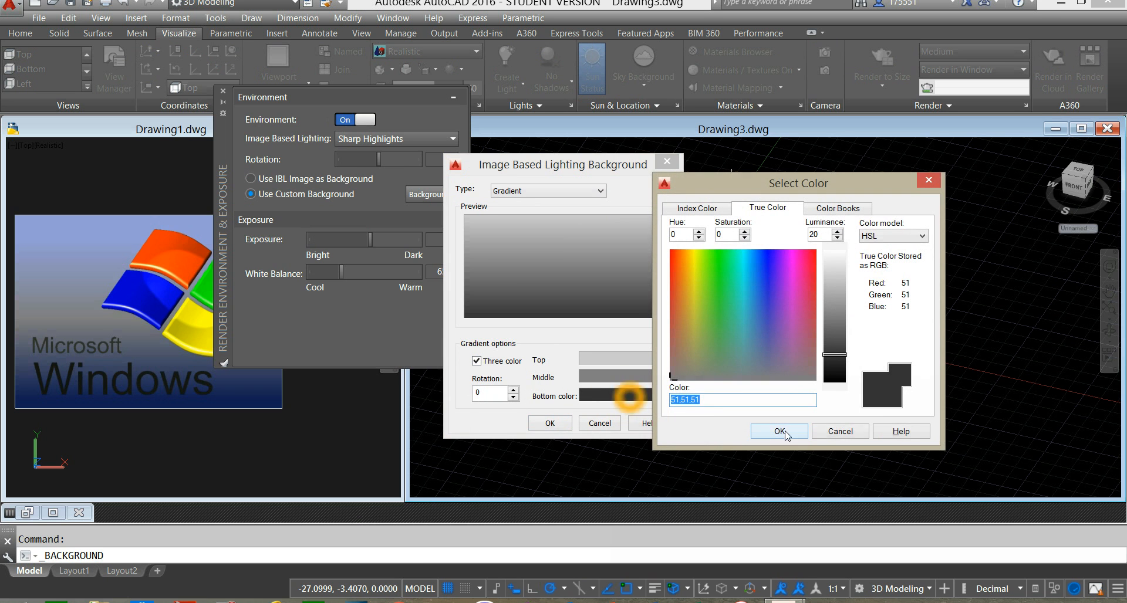
{"action": "left_click", "coordinate": [768, 276]}
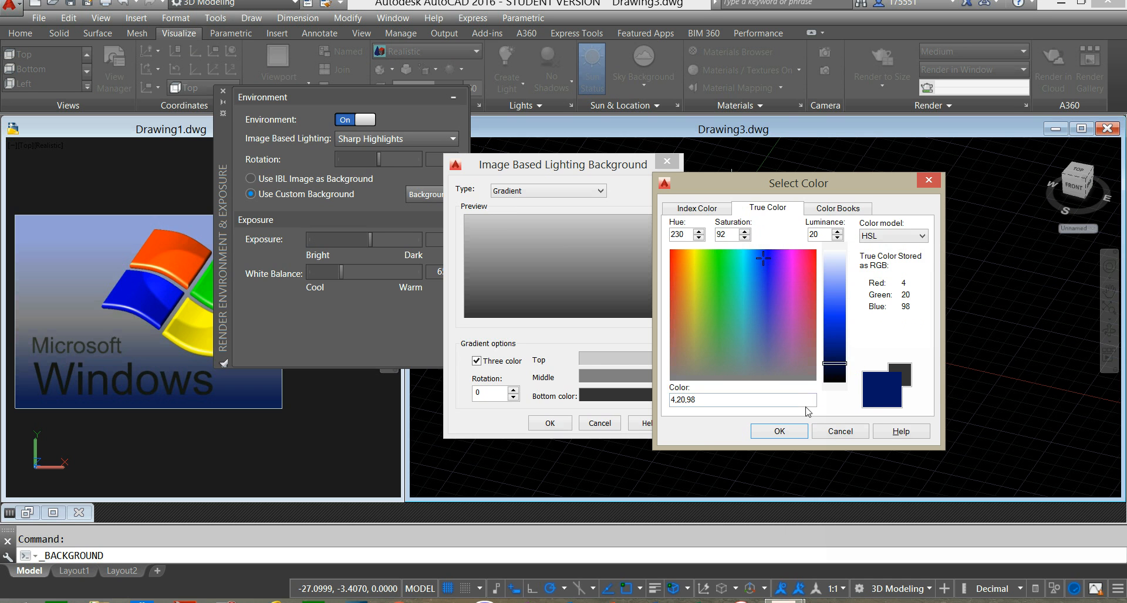
{"action": "left_click", "coordinate": [779, 432]}
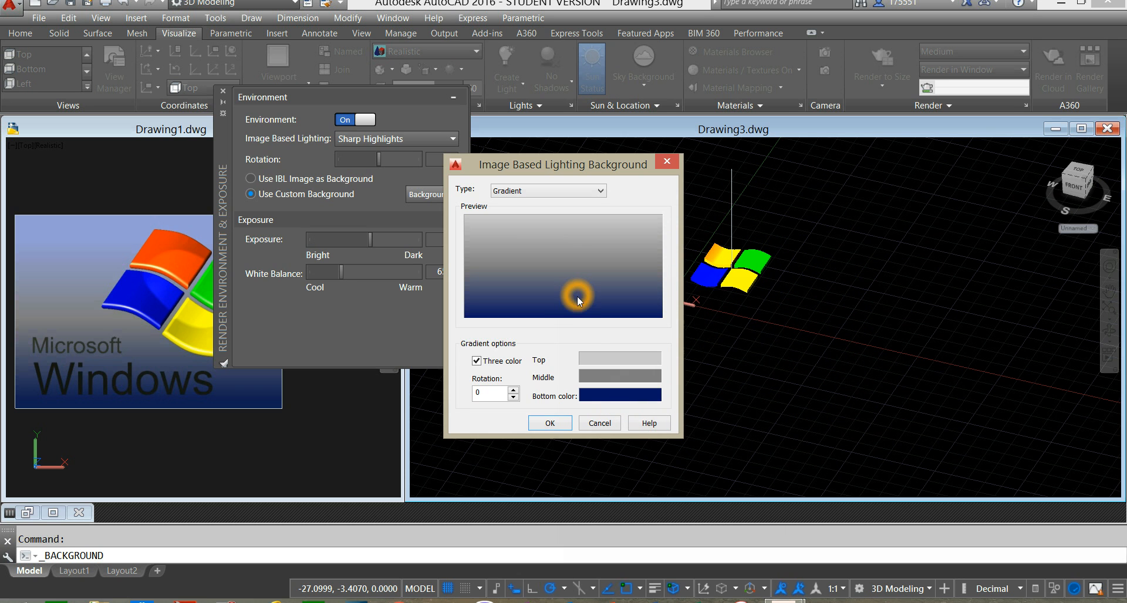
{"action": "left_click", "coordinate": [550, 423]}
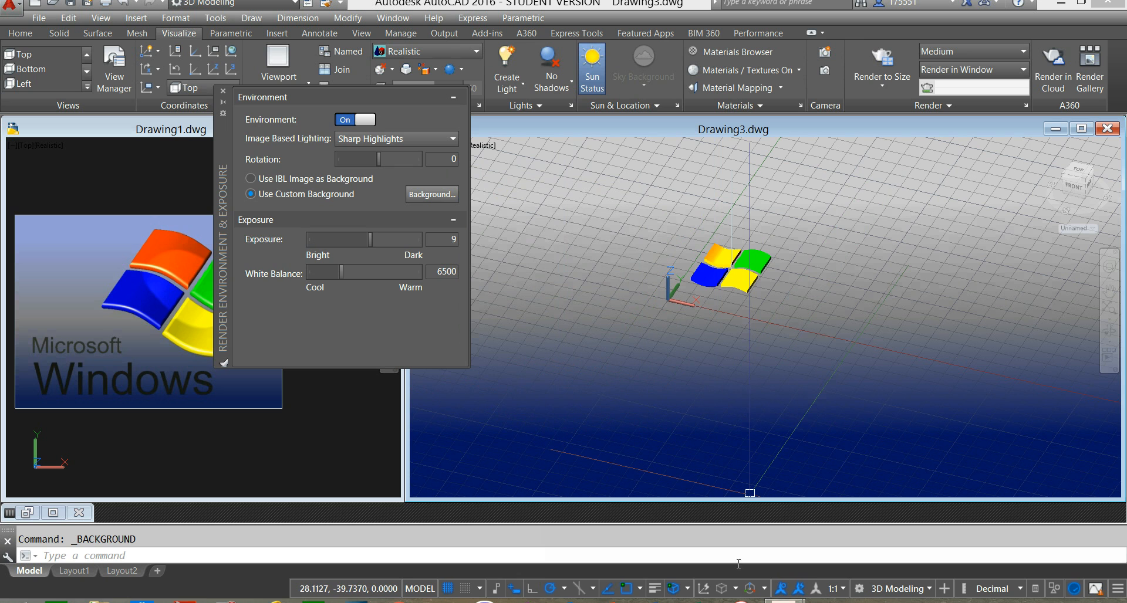
Turn off the grid display and darken the render exposure to 12.3.
{"action": "left_click", "coordinate": [448, 589]}
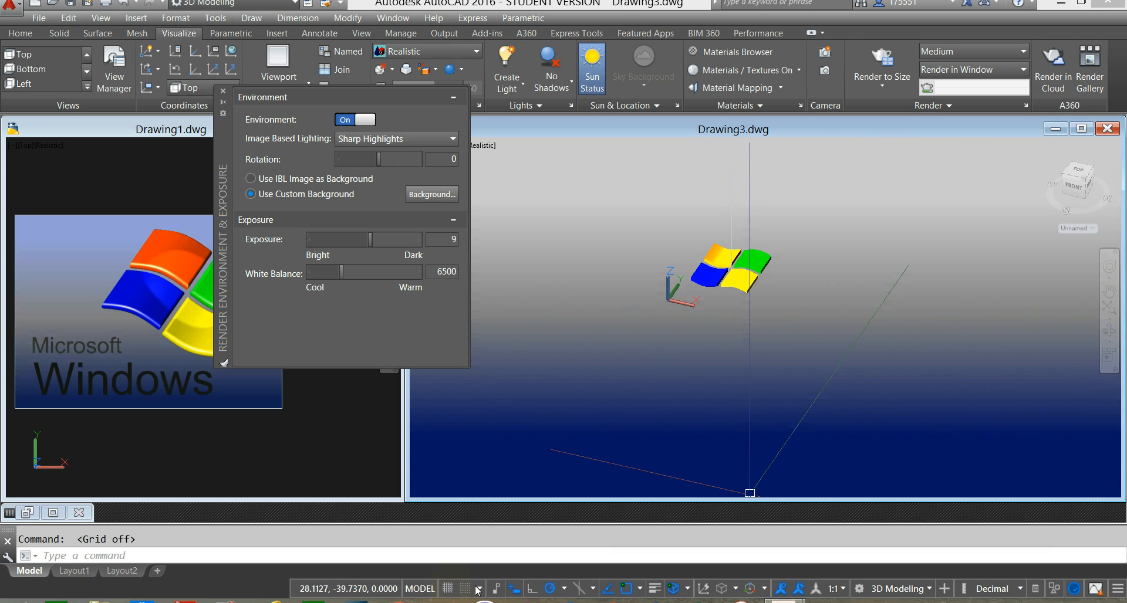
{"action": "scroll", "coordinate": [733, 363], "scroll_direction": "up", "scroll_amount": 6}
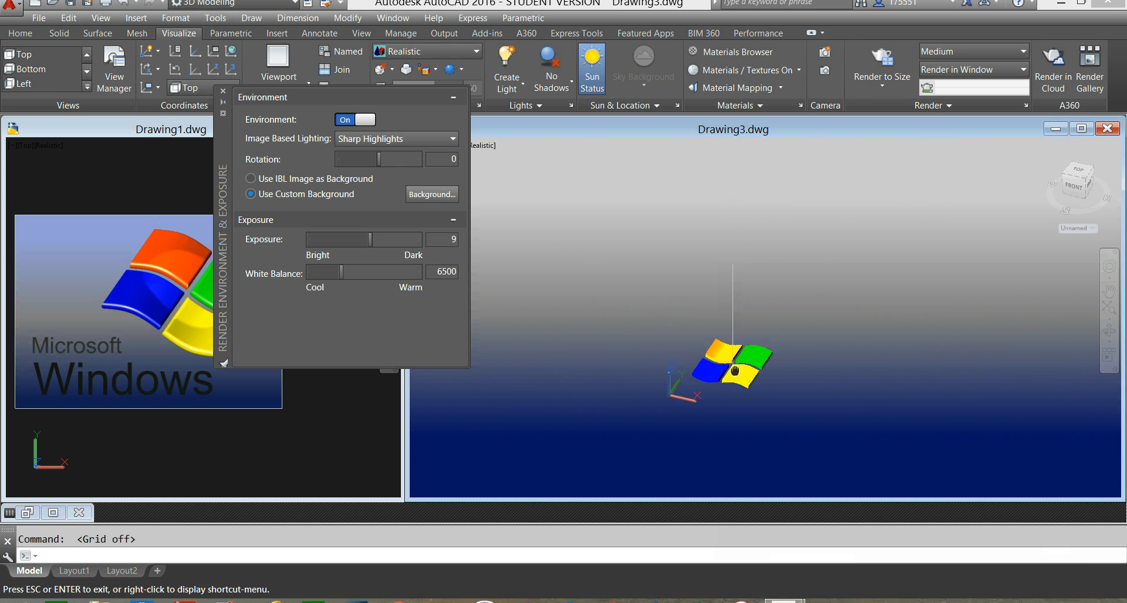
{"action": "middle_click_drag", "start_coordinate": [734, 364], "coordinate": [724, 281]}
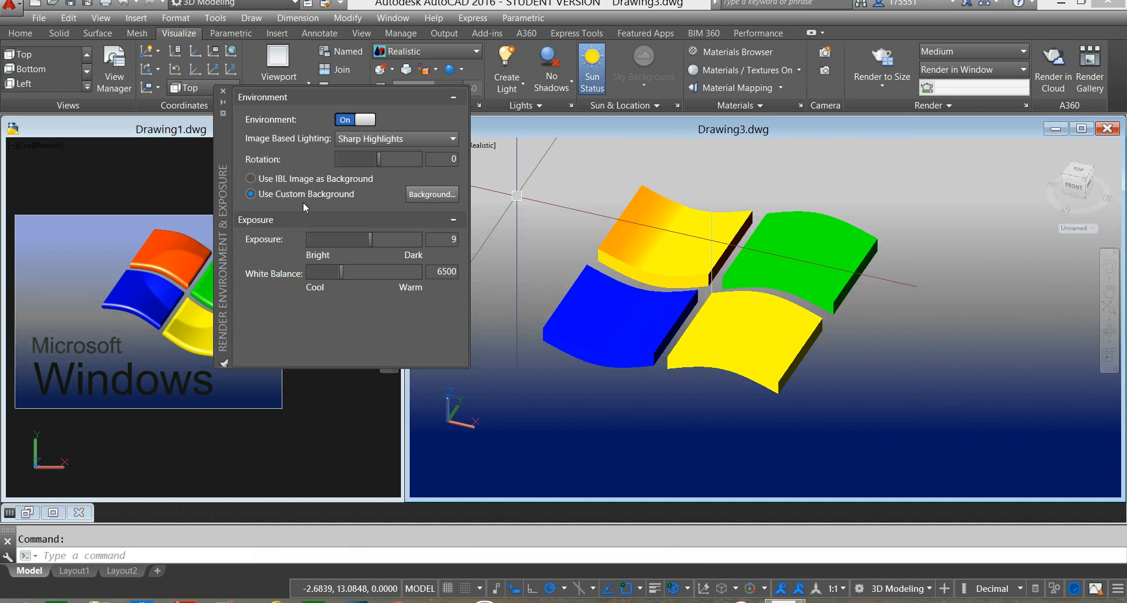
{"action": "mouse_move", "coordinate": [371, 239]}
{"action": "left_mouse_down"}
{"action": "mouse_move", "coordinate": [357, 239]}
{"action": "mouse_move", "coordinate": [384, 239]}
{"action": "left_mouse_up"}
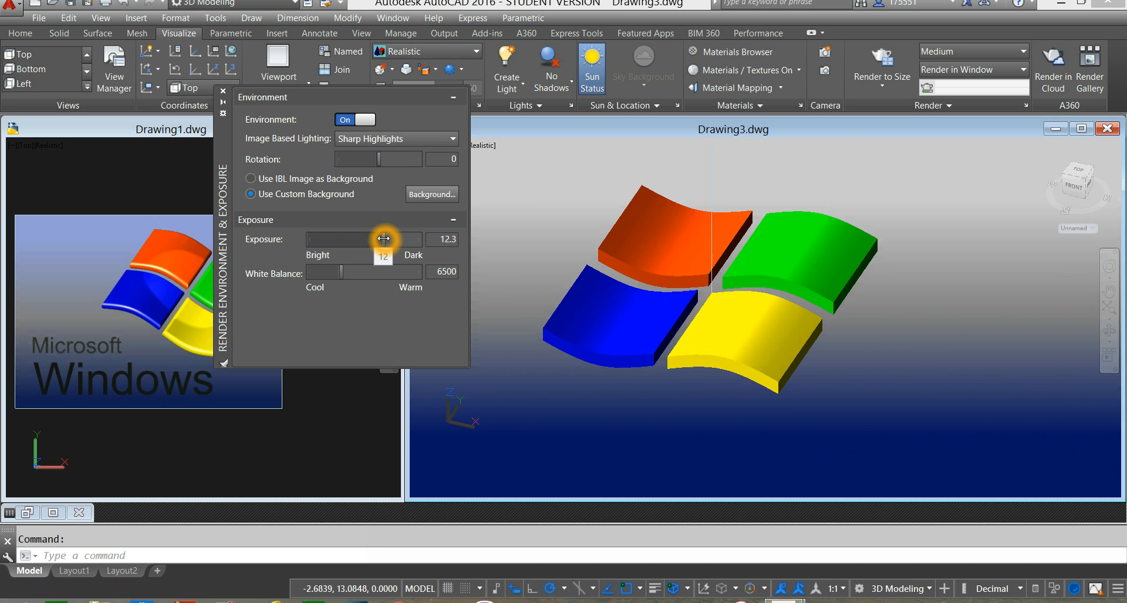
{"action": "left_click", "coordinate": [222, 96]}
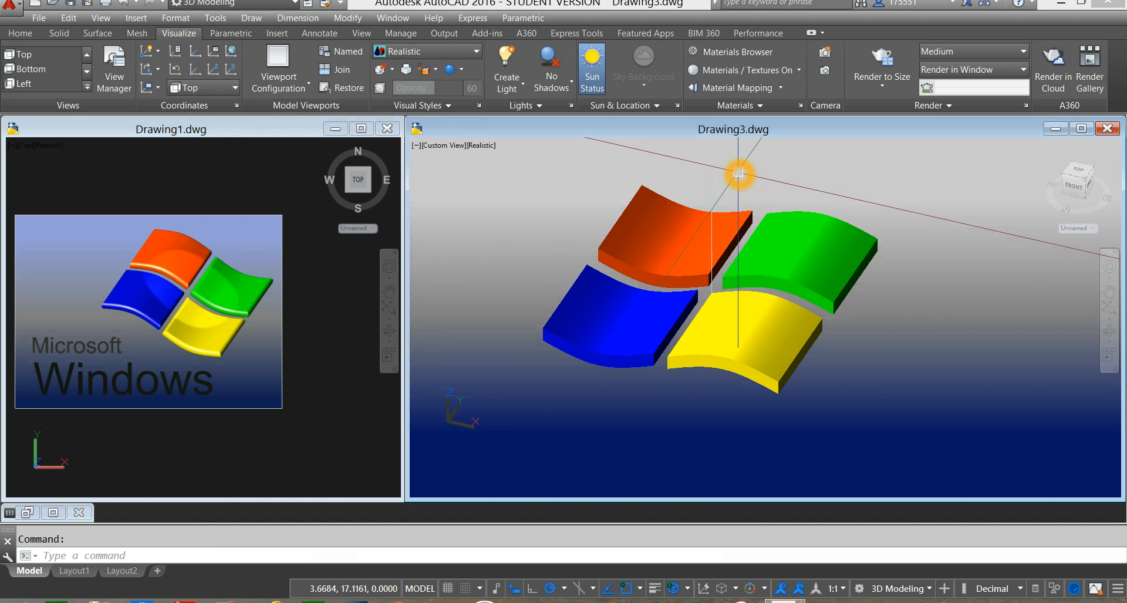
Place a spotlight at the upper endpoint of the vertical line, with its target straight below along the line.
{"action": "left_click", "coordinate": [523, 87]}
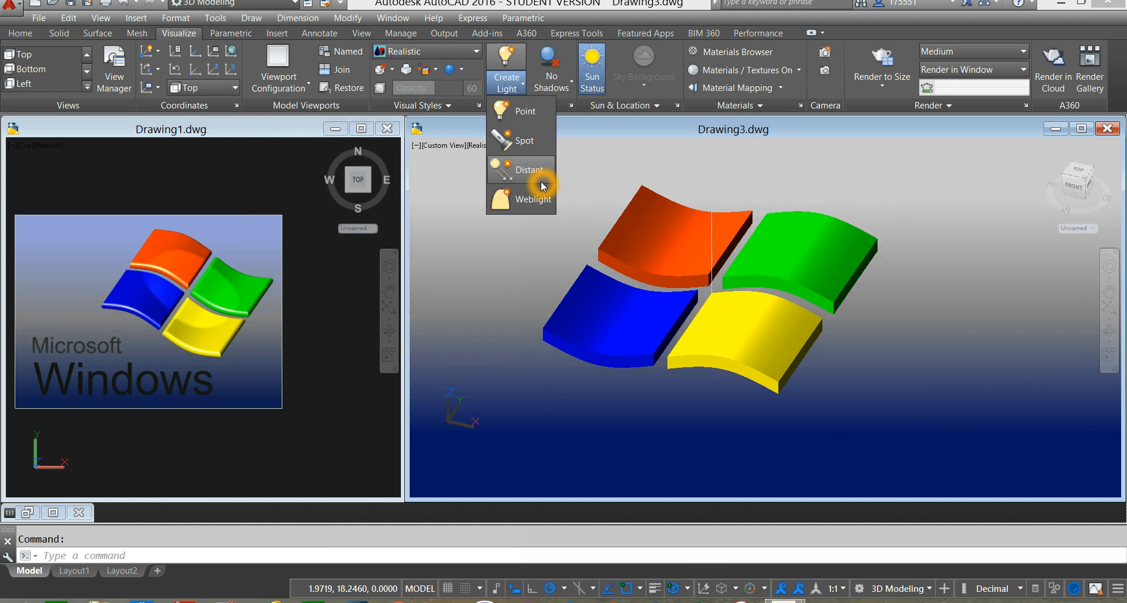
{"action": "left_click", "coordinate": [526, 145]}
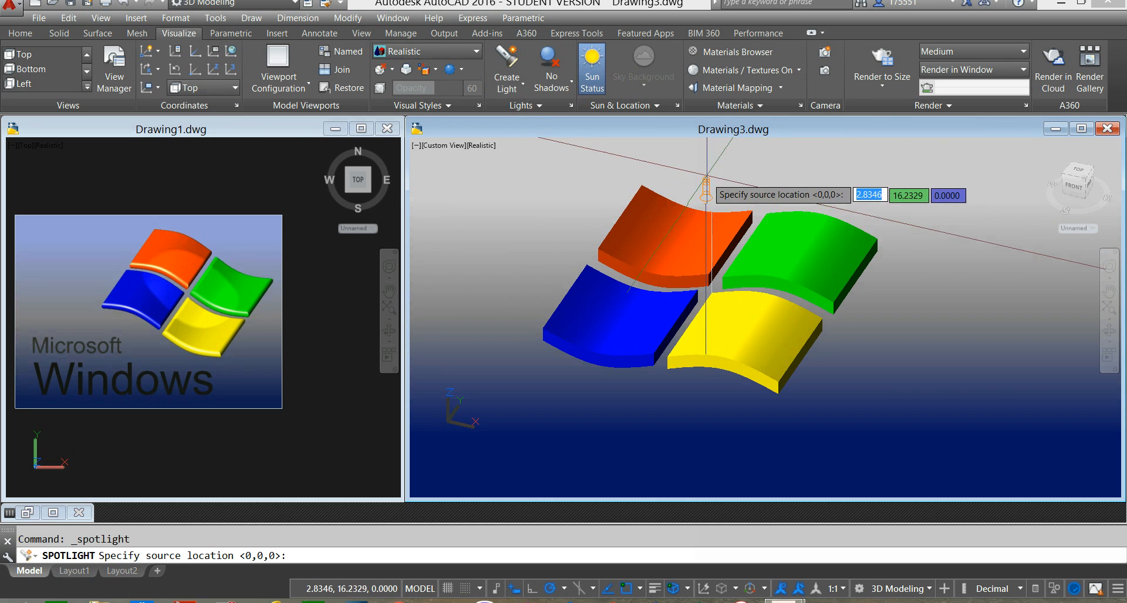
{"action": "middle_click_drag", "start_coordinate": [724, 164], "coordinate": [805, 227]}
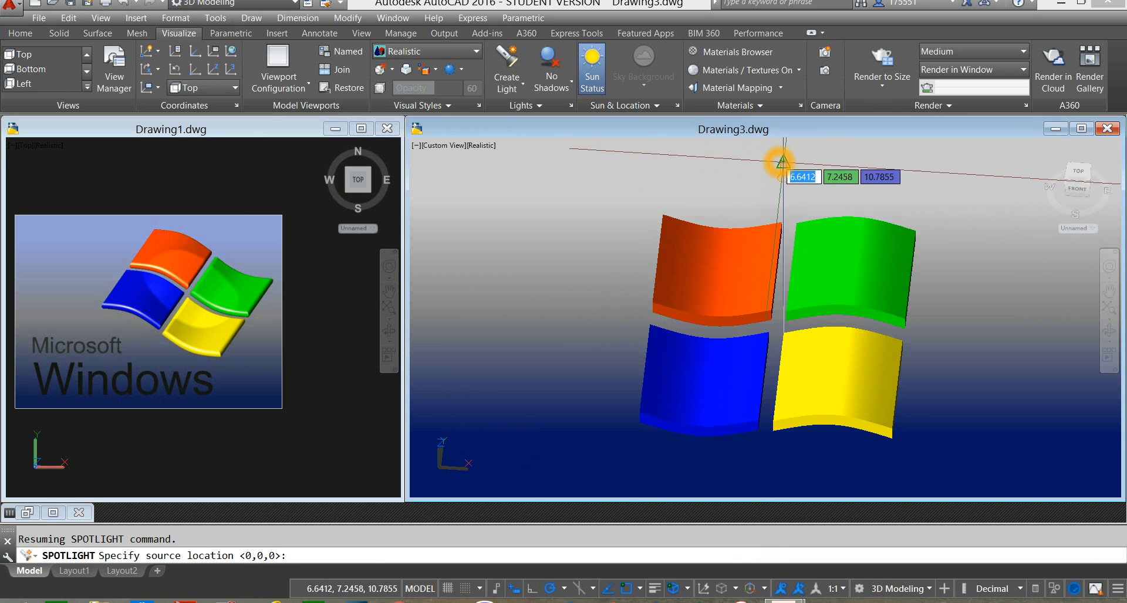
{"action": "right_click", "coordinate": [782, 159], "text": "shift"}
{"action": "left_click", "coordinate": [829, 257]}
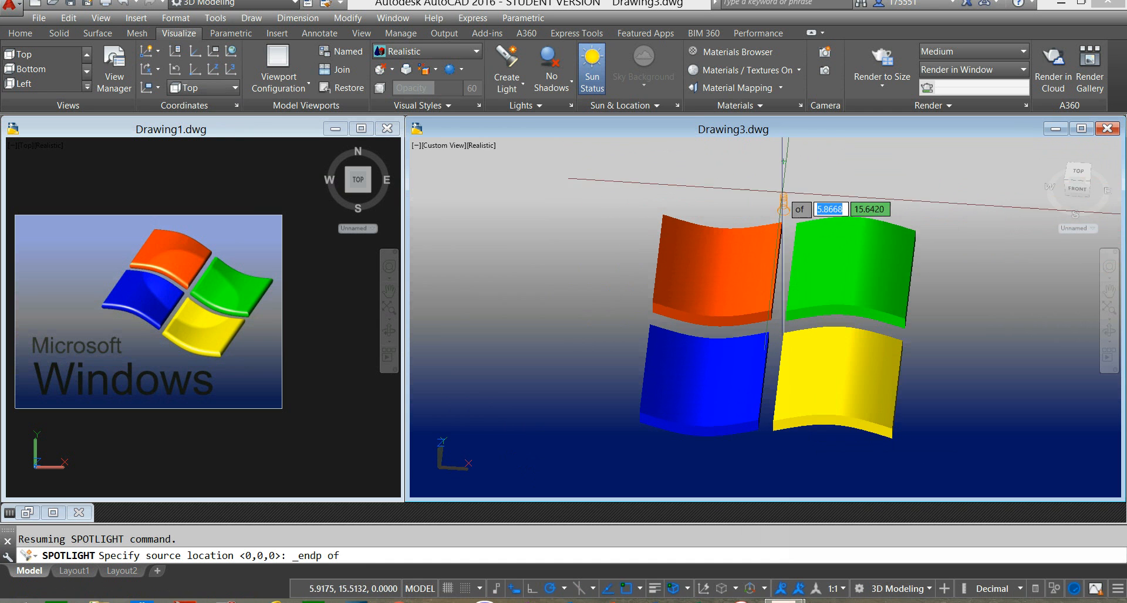
{"action": "left_click", "coordinate": [776, 263]}
{"action": "middle_click_drag", "start_coordinate": [796, 304], "coordinate": [724, 161]}
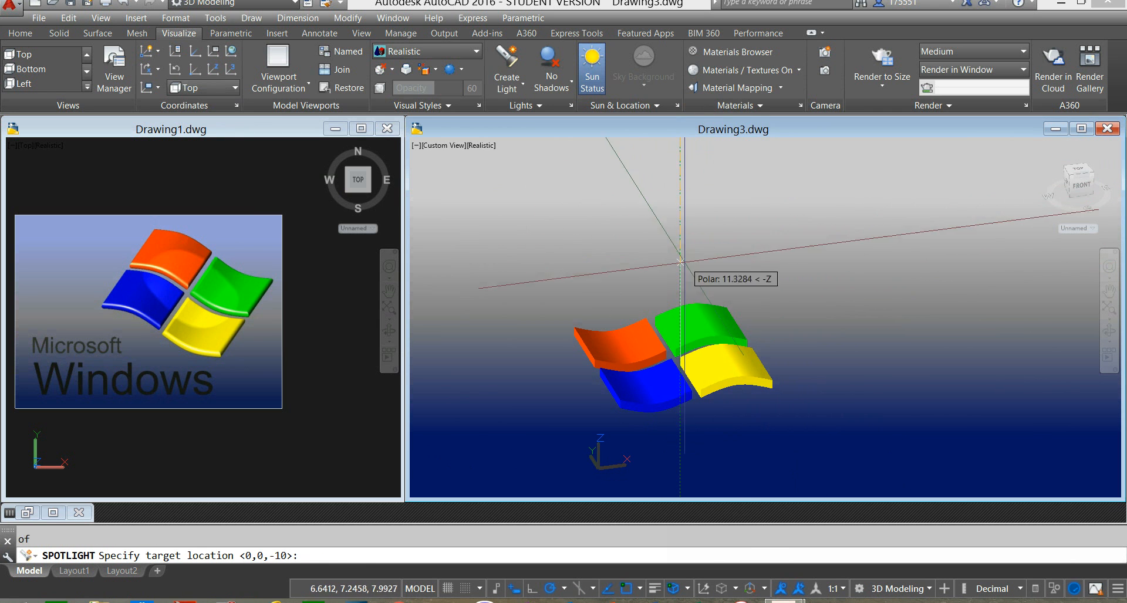
{"action": "left_click", "coordinate": [681, 279]}
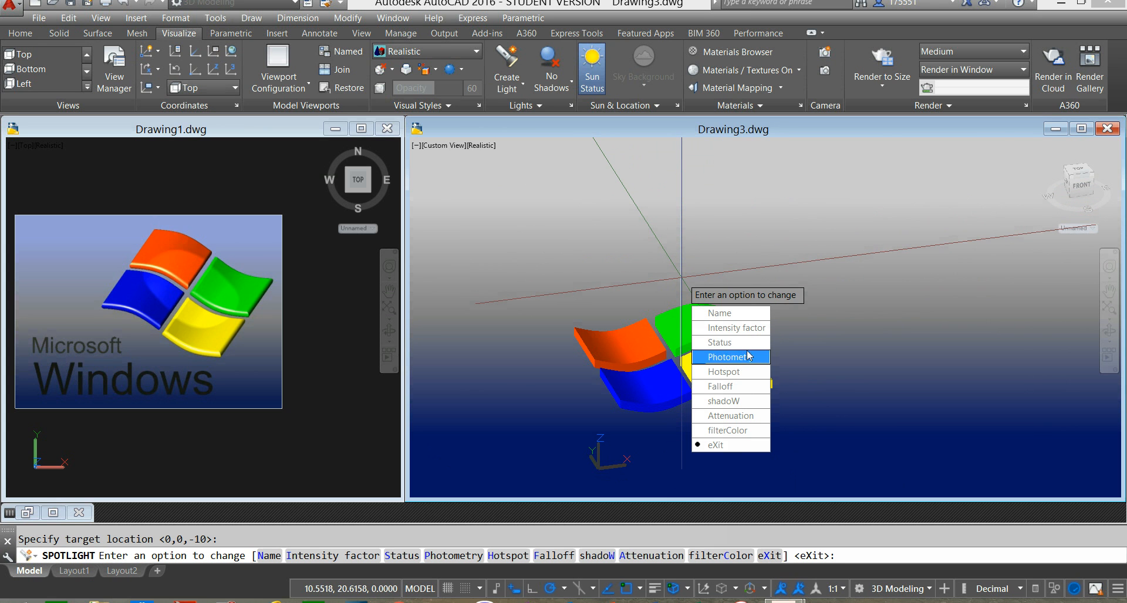
Set the spotlight's intensity factor to 2 and finish the light.
{"action": "left_click", "coordinate": [737, 328]}
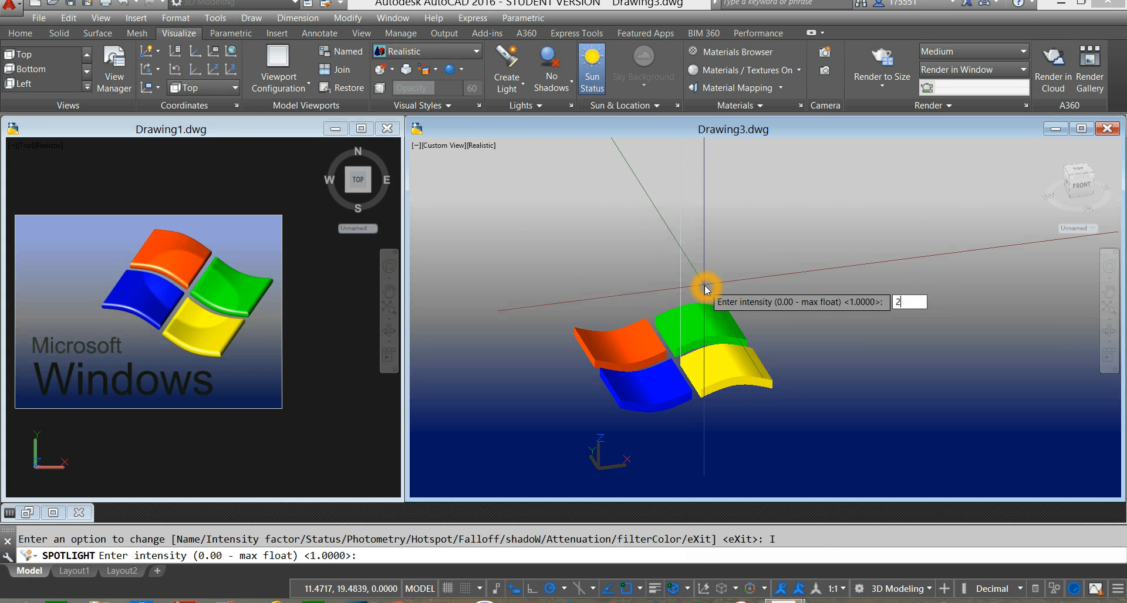
{"action": "key", "text": "Return"}
{"action": "key", "text": "Return"}
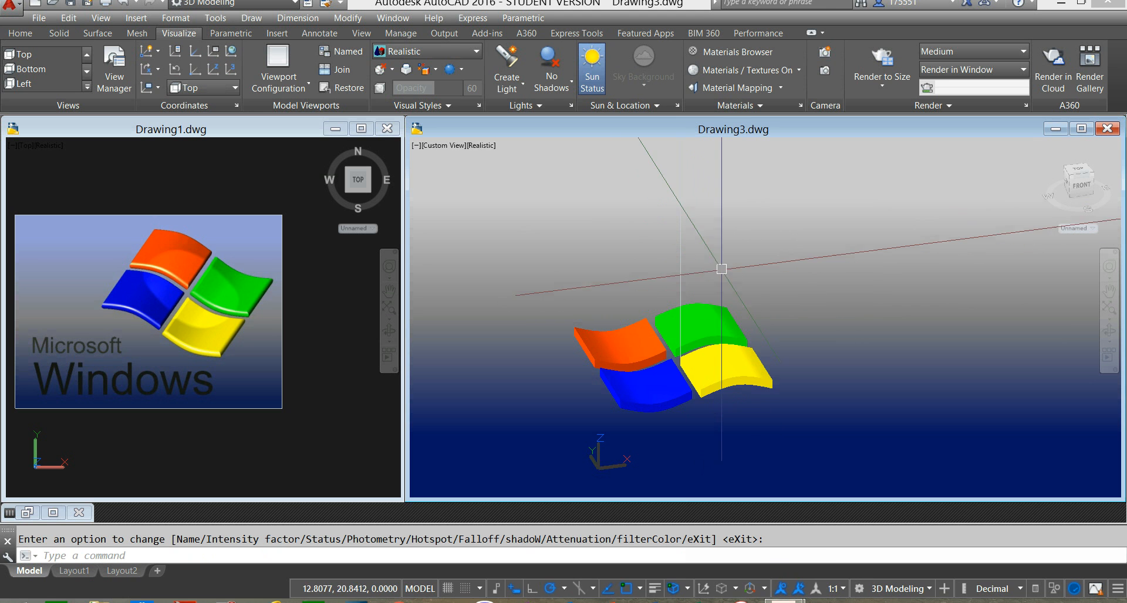
Select the spotlight above the logo and examine how its light cones cover the four panels.
{"action": "middle_click_drag", "start_coordinate": [725, 259], "coordinate": [734, 288], "text": "shift"}
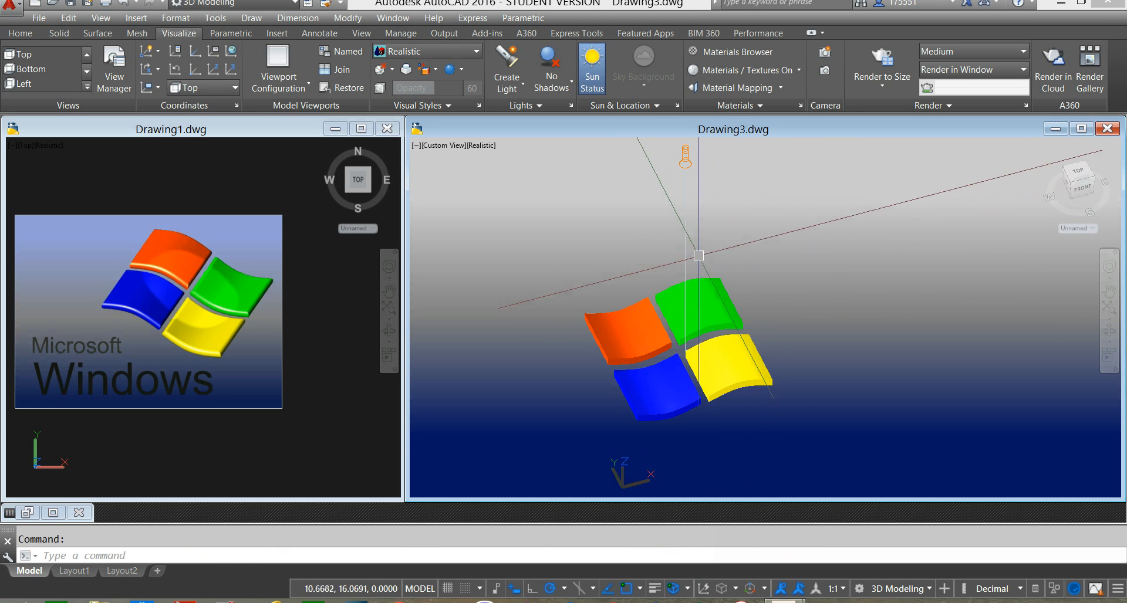
{"action": "left_click", "coordinate": [685, 154]}
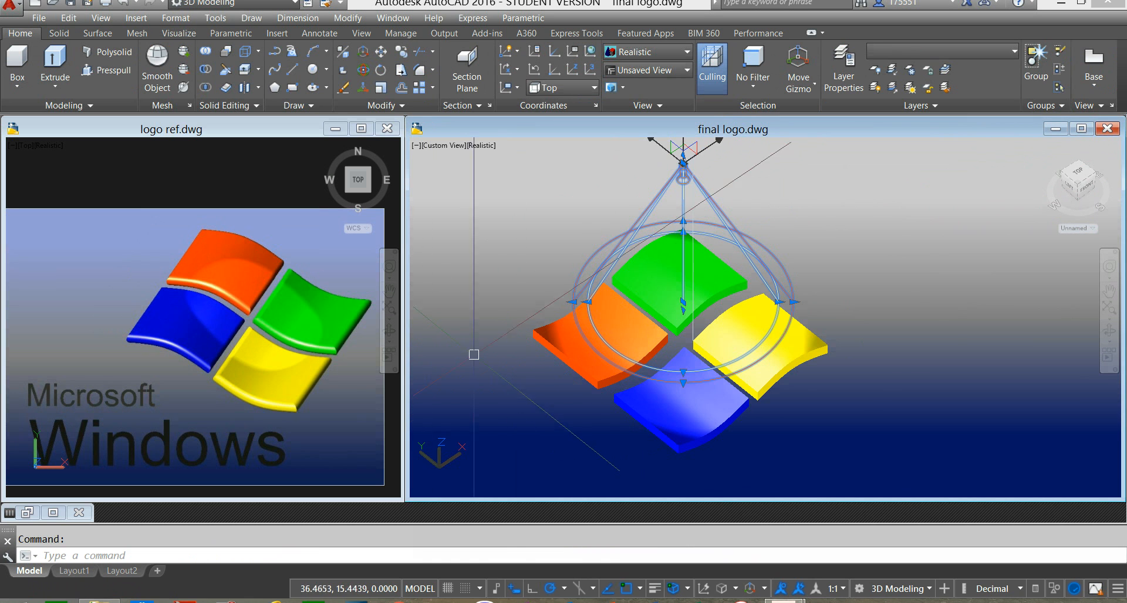
{"action": "scroll", "coordinate": [533, 357], "scroll_direction": "up", "scroll_amount": 2}
{"action": "middle_click_drag", "start_coordinate": [533, 357], "coordinate": [503, 357]}
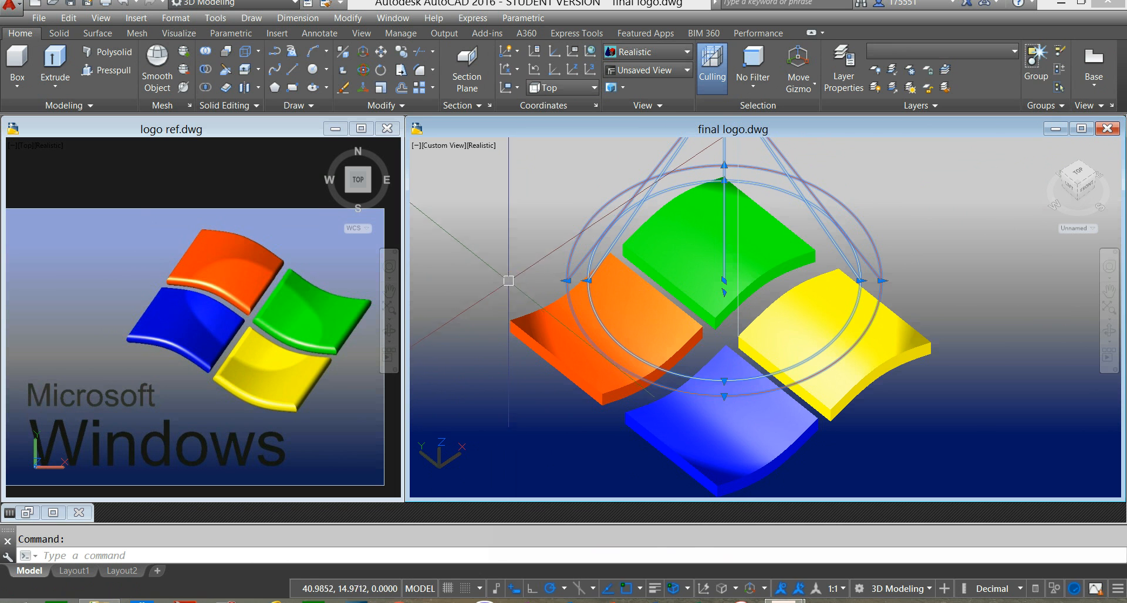
Shrink the spotlight's hotspot and falloff cones so the light falls on the inner areas of the four panels.
{"action": "scroll", "coordinate": [607, 288], "scroll_direction": "up", "scroll_amount": 2}
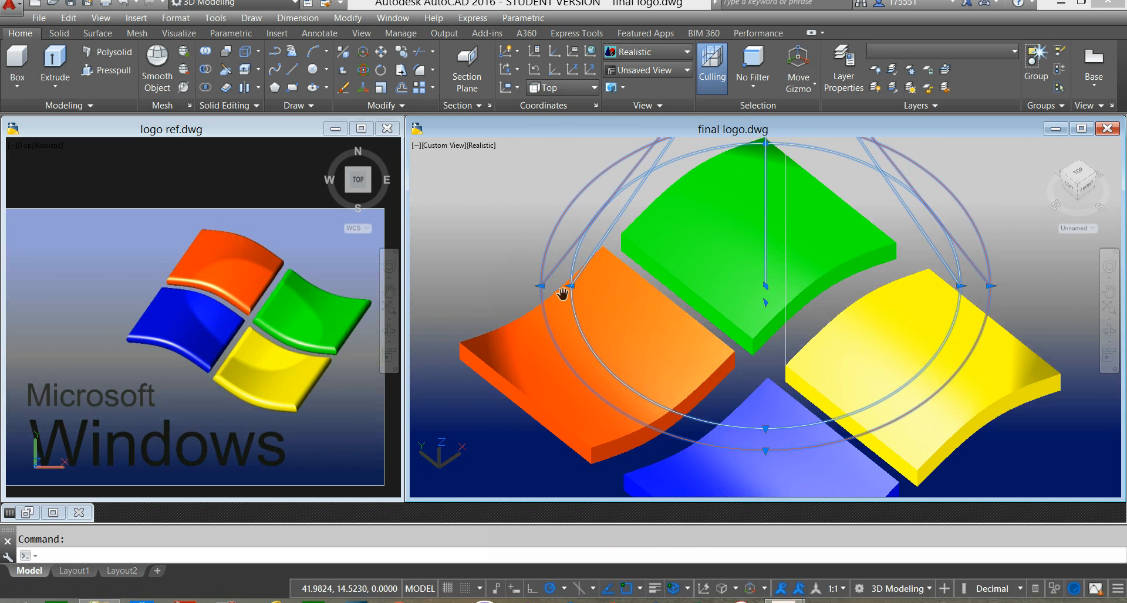
{"action": "scroll", "coordinate": [596, 304], "scroll_direction": "up", "scroll_amount": 3}
{"action": "scroll", "coordinate": [557, 280], "scroll_direction": "down", "scroll_amount": 4}
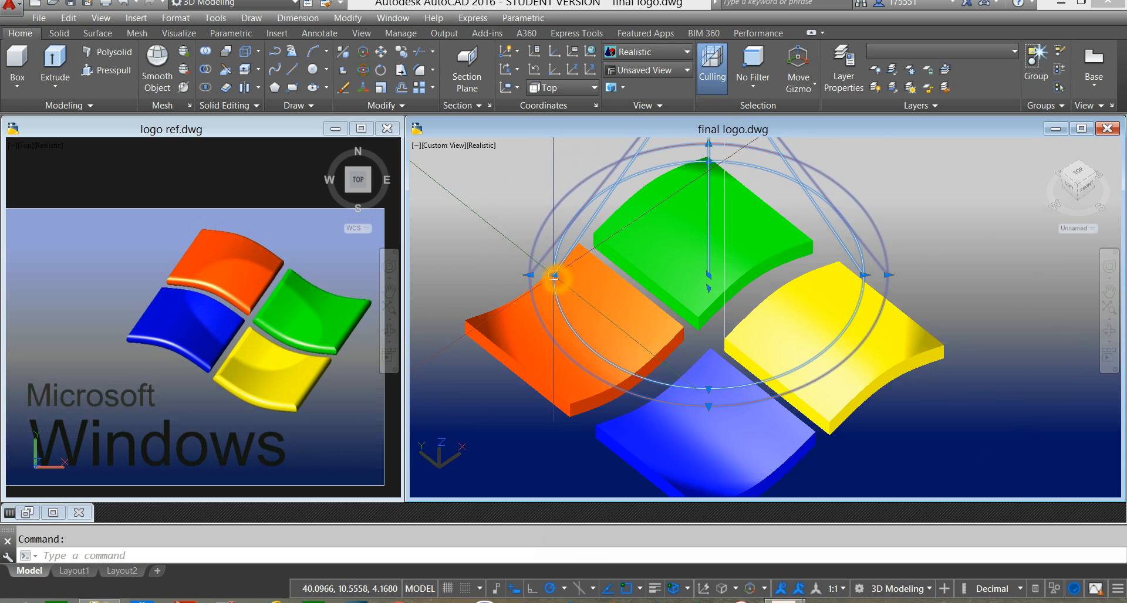
{"action": "scroll", "coordinate": [553, 275], "scroll_direction": "up", "scroll_amount": 2}
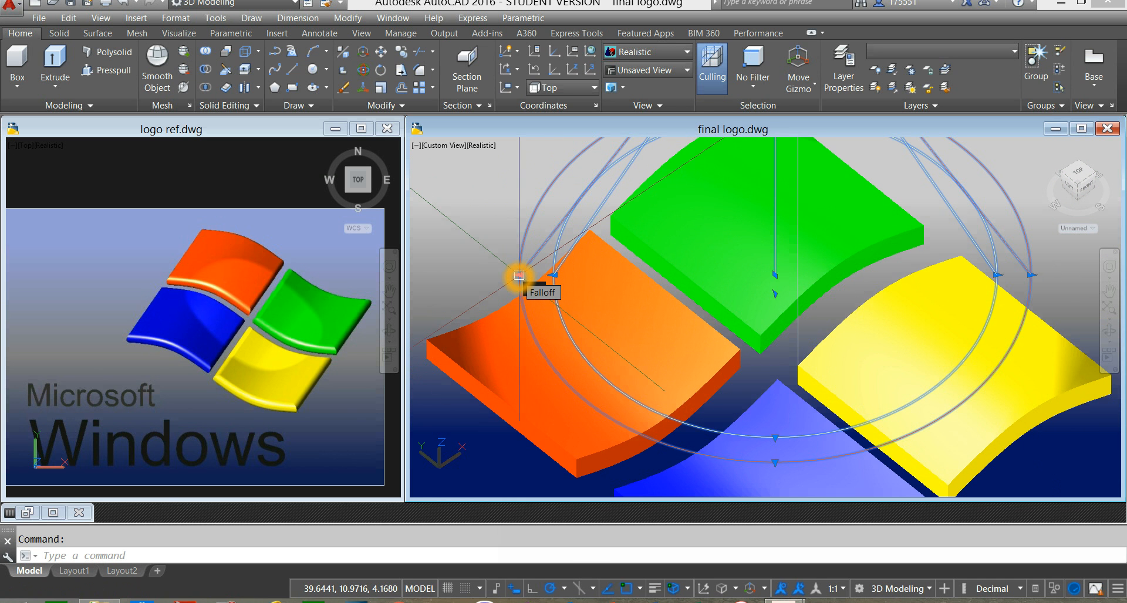
{"action": "left_click_drag", "start_coordinate": [519, 275], "coordinate": [553, 274]}
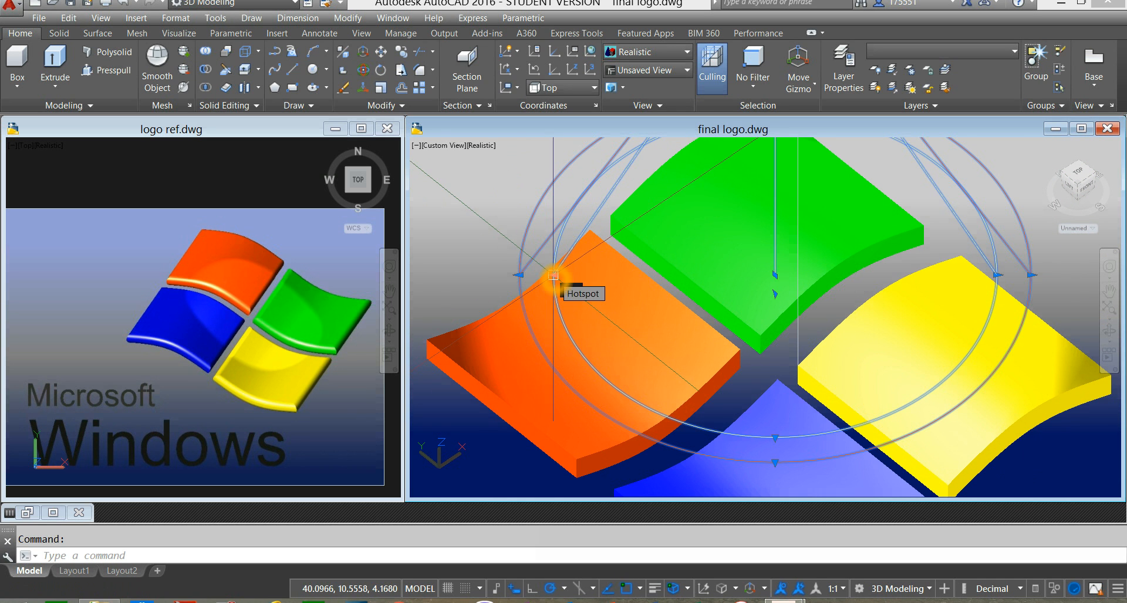
{"action": "left_click", "coordinate": [553, 275]}
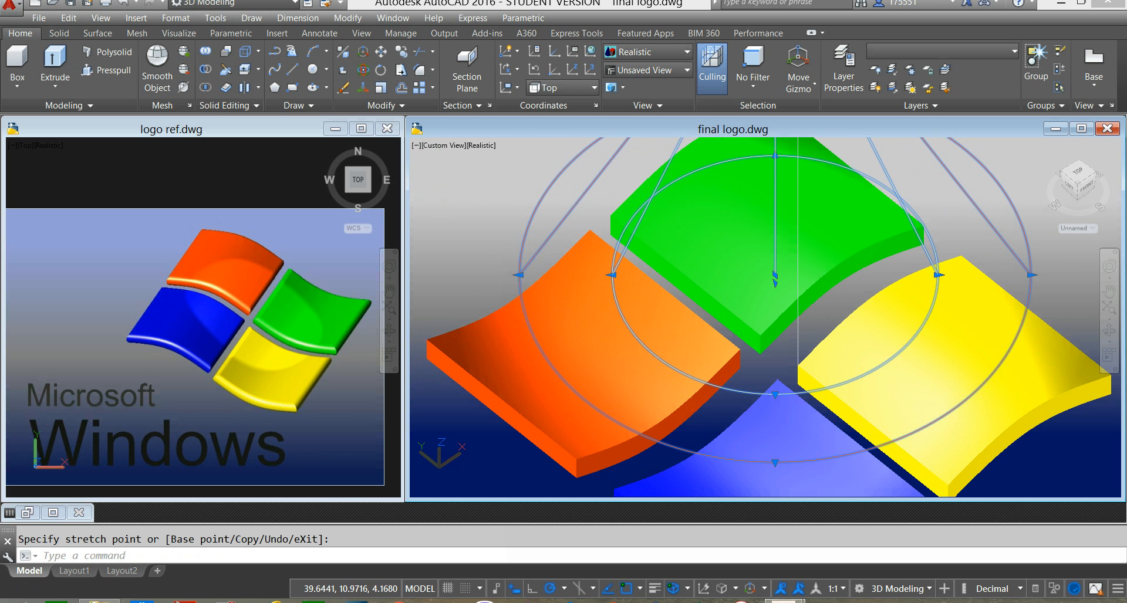
{"action": "left_click", "coordinate": [519, 275]}
{"action": "left_click", "coordinate": [583, 275]}
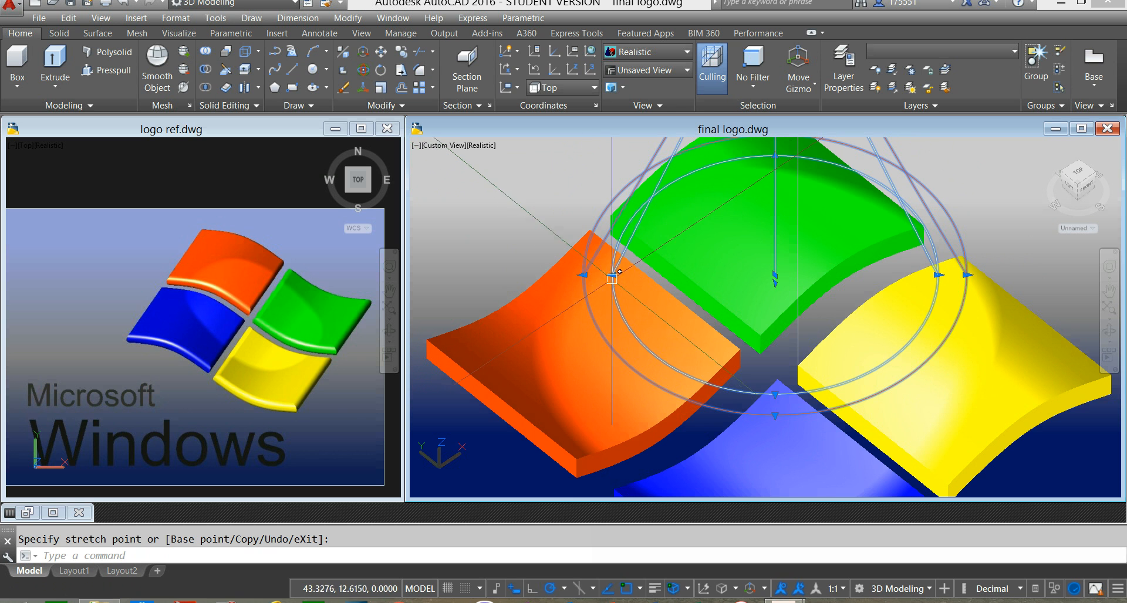
{"action": "left_click", "coordinate": [611, 274]}
{"action": "left_click", "coordinate": [656, 274]}
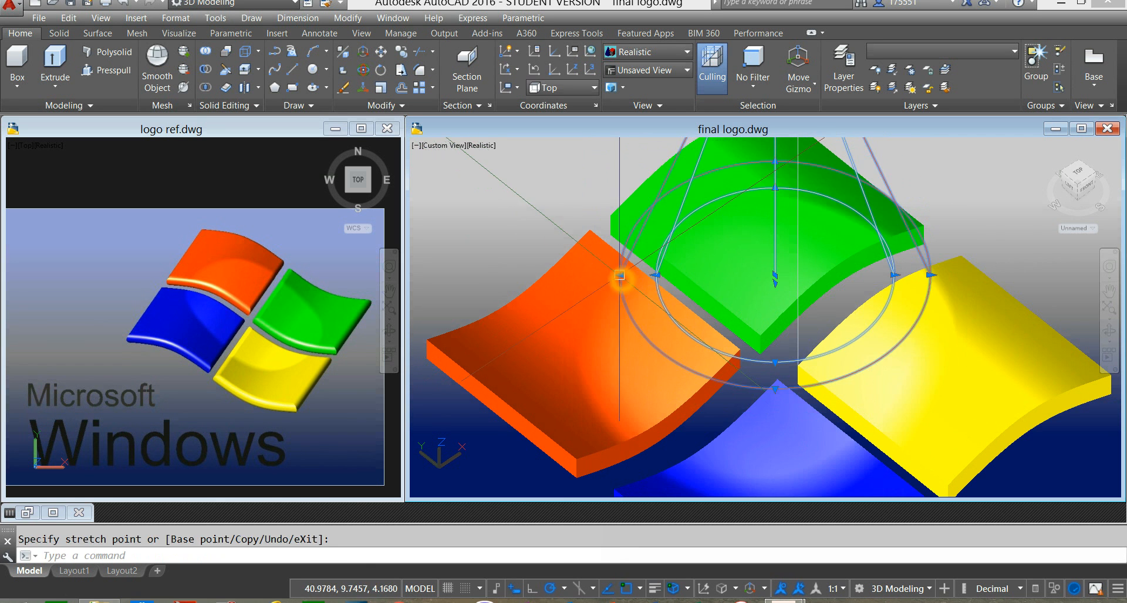
{"action": "scroll", "coordinate": [625, 286], "scroll_direction": "down", "scroll_amount": 5}
{"action": "key", "text": "Escape"}
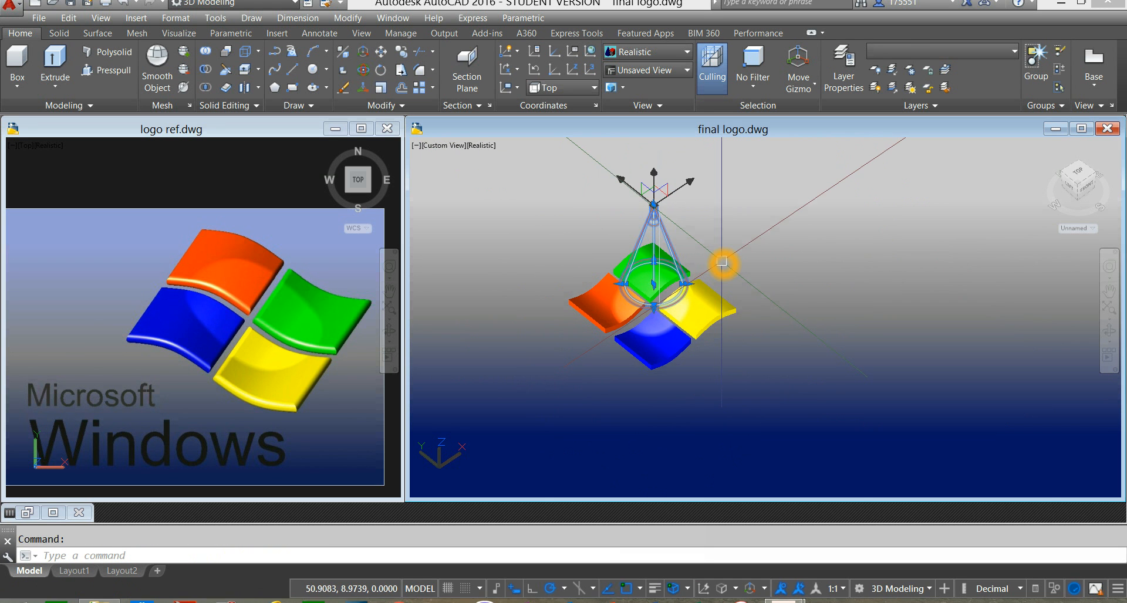
From the top view, move the spotlight about 0.23 units in the 180° direction to center it between the four panels.
{"action": "left_click", "coordinate": [1077, 178]}
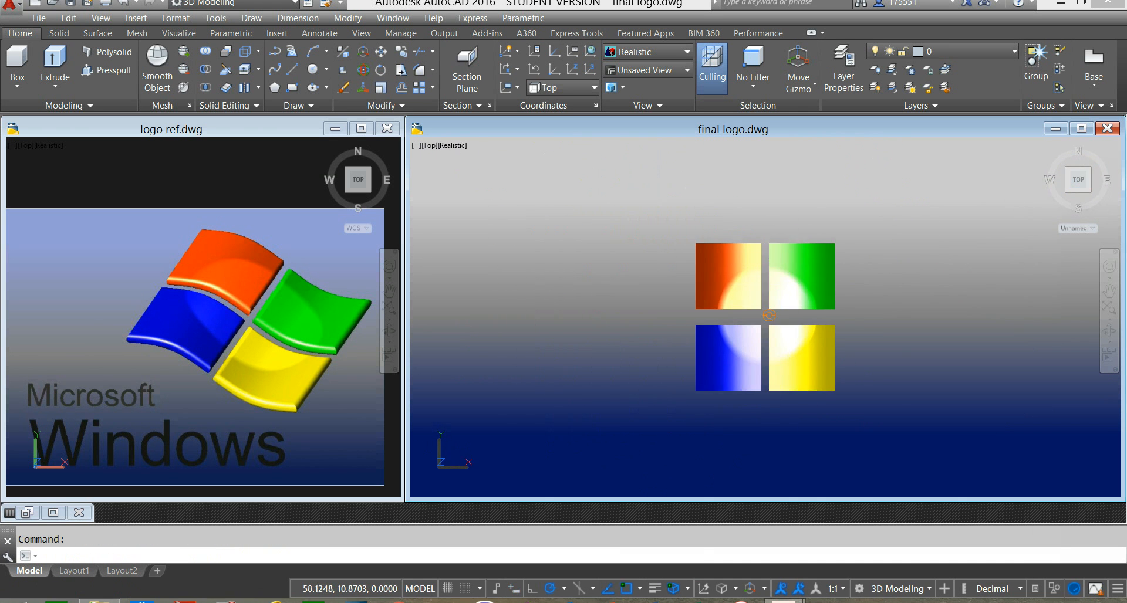
{"action": "scroll", "coordinate": [773, 317], "scroll_direction": "up", "scroll_amount": 3}
{"action": "left_click", "coordinate": [767, 322]}
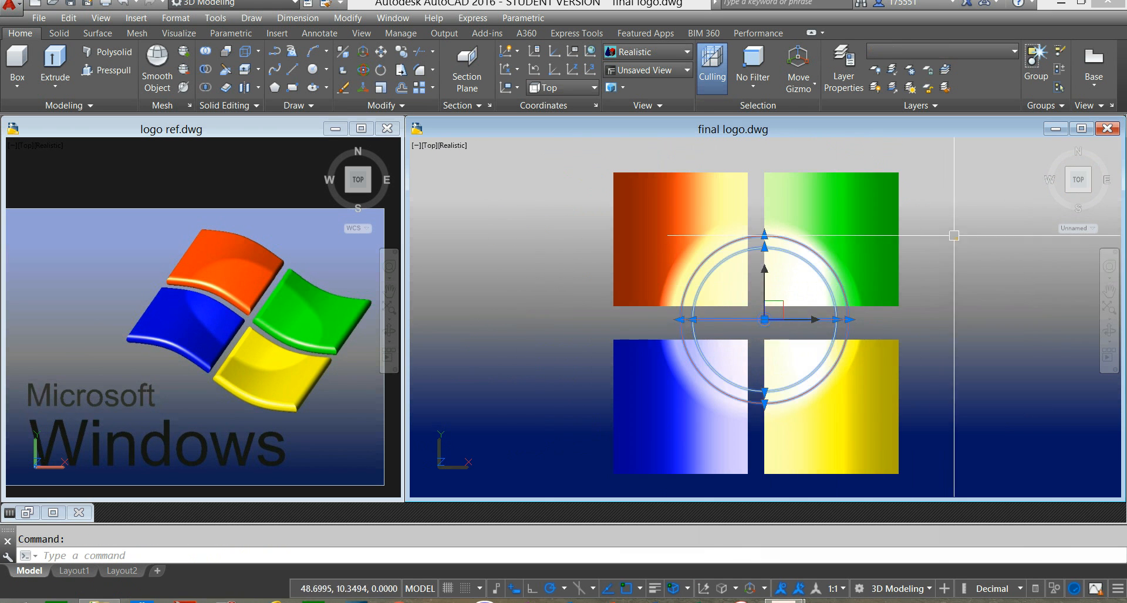
{"action": "right_click", "coordinate": [956, 239]}
{"action": "left_click", "coordinate": [995, 327]}
{"action": "left_click", "coordinate": [984, 326]}
{"action": "left_click", "coordinate": [977, 327]}
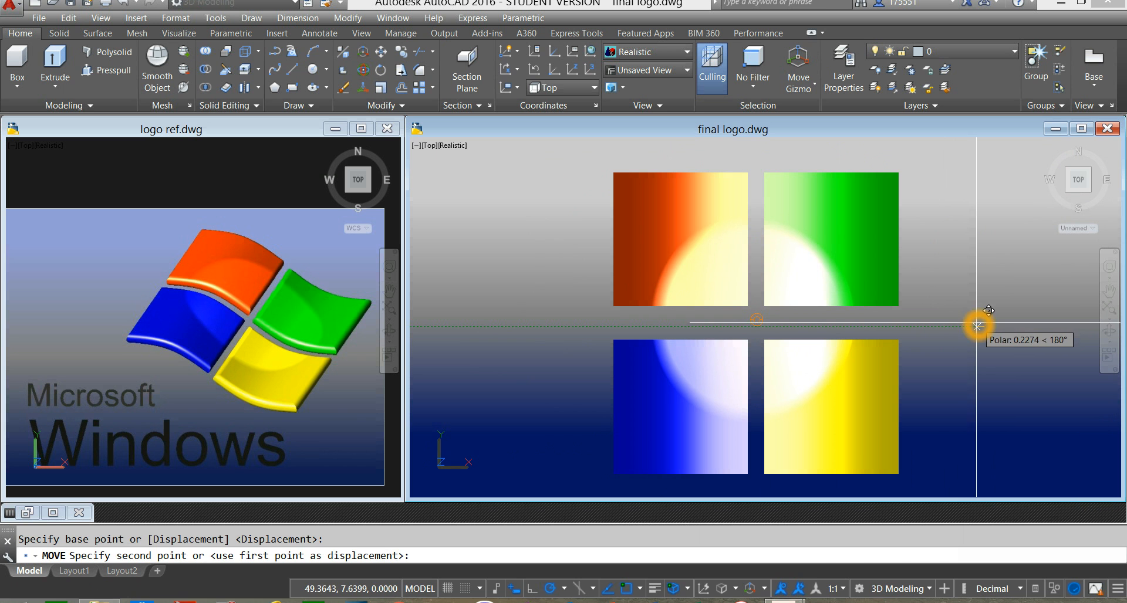
Compare the orientation and curvature of the lit panels in a tilted view with the panels in the reference drawing.
{"action": "middle_click_drag", "start_coordinate": [964, 337], "coordinate": [967, 293], "text": "shift"}
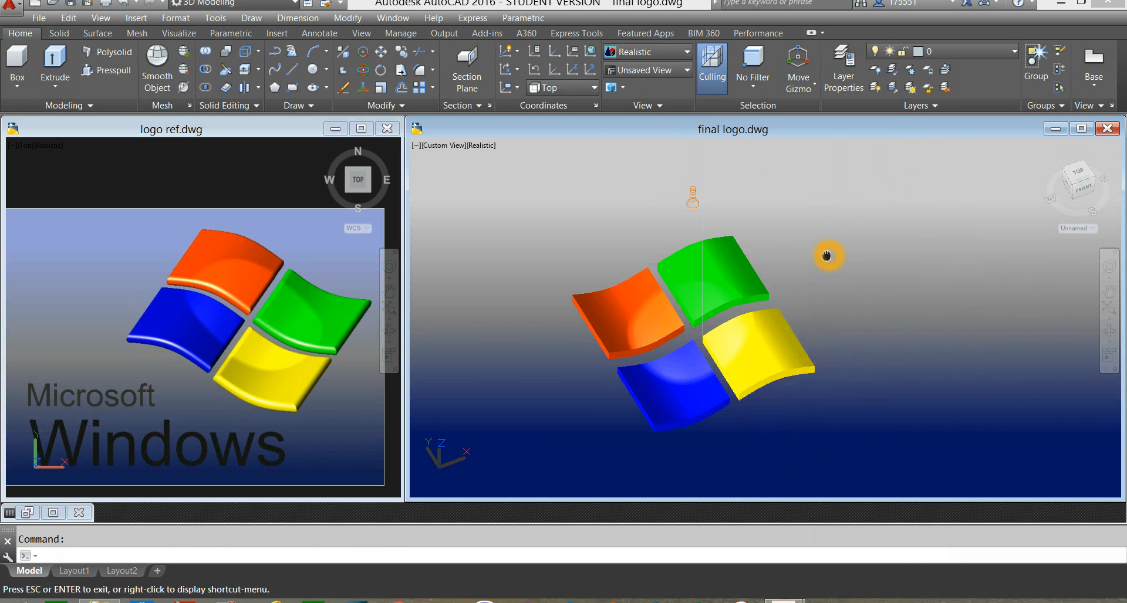
{"action": "scroll", "coordinate": [957, 411], "scroll_direction": "up", "scroll_amount": 3}
{"action": "left_click", "coordinate": [675, 337]}
{"action": "left_click", "coordinate": [687, 367]}
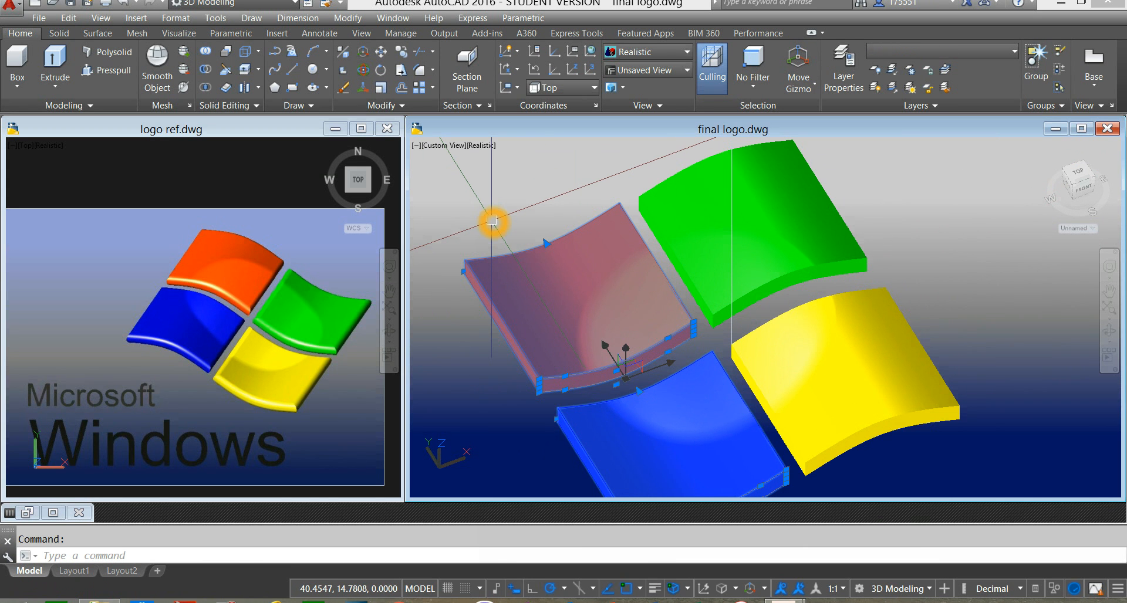
{"action": "key", "text": "Escape"}
{"action": "left_click", "coordinate": [233, 252]}
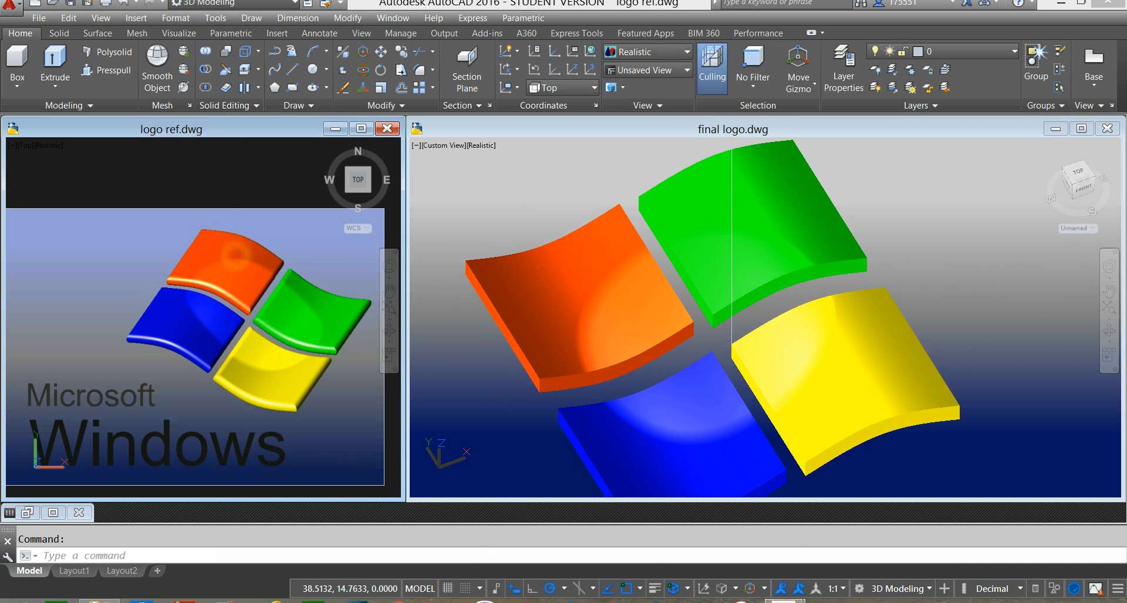
{"action": "left_click", "coordinate": [233, 254]}
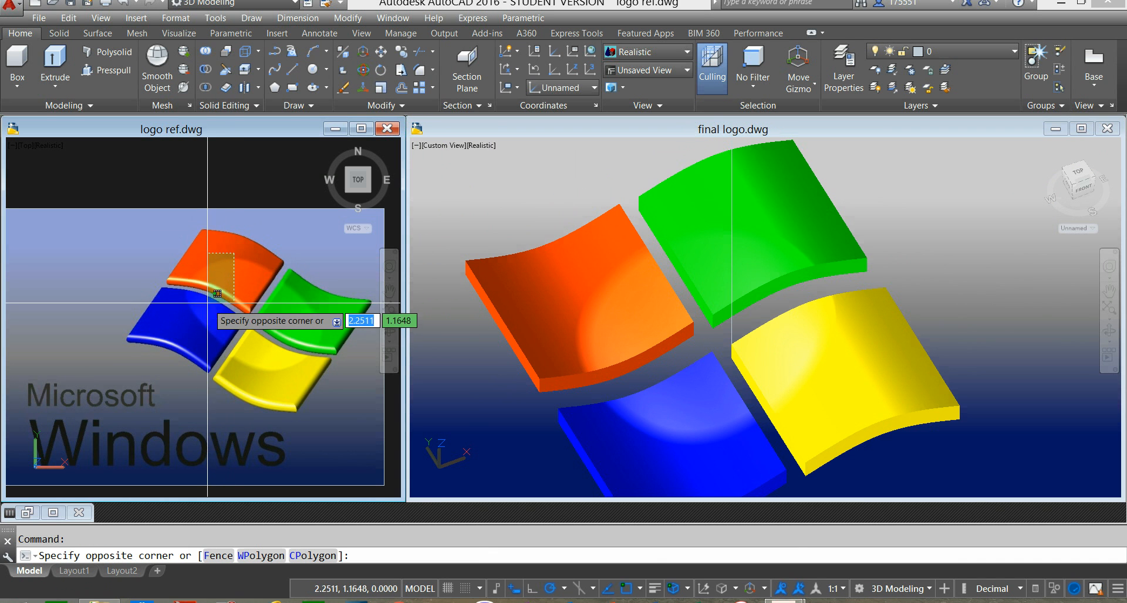
{"action": "left_click", "coordinate": [250, 271]}
{"action": "key", "text": "Escape"}
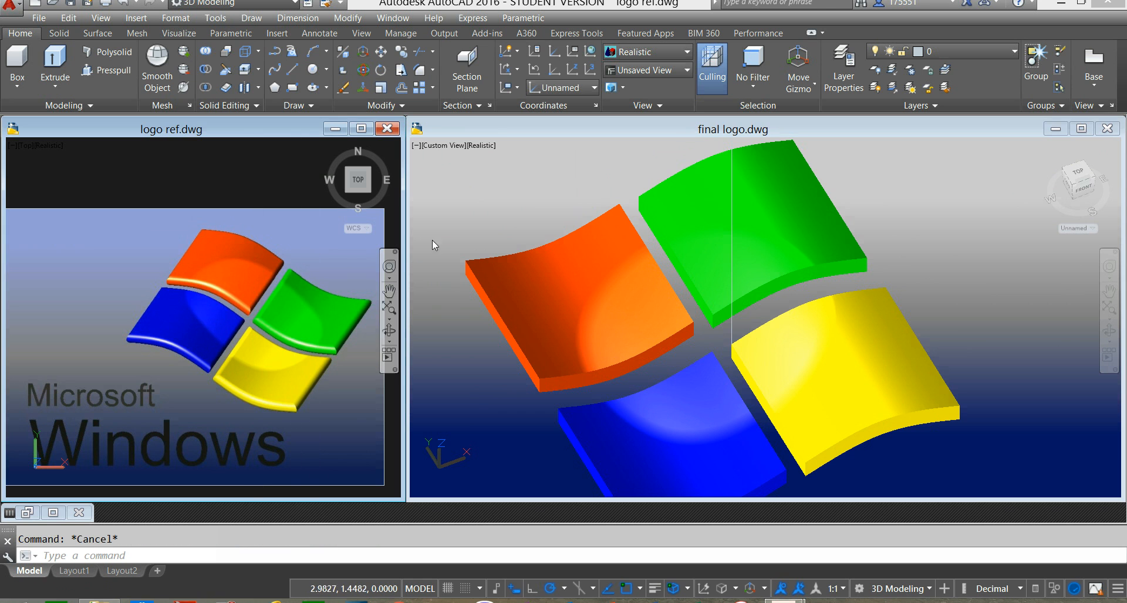
{"action": "left_click", "coordinate": [479, 227]}
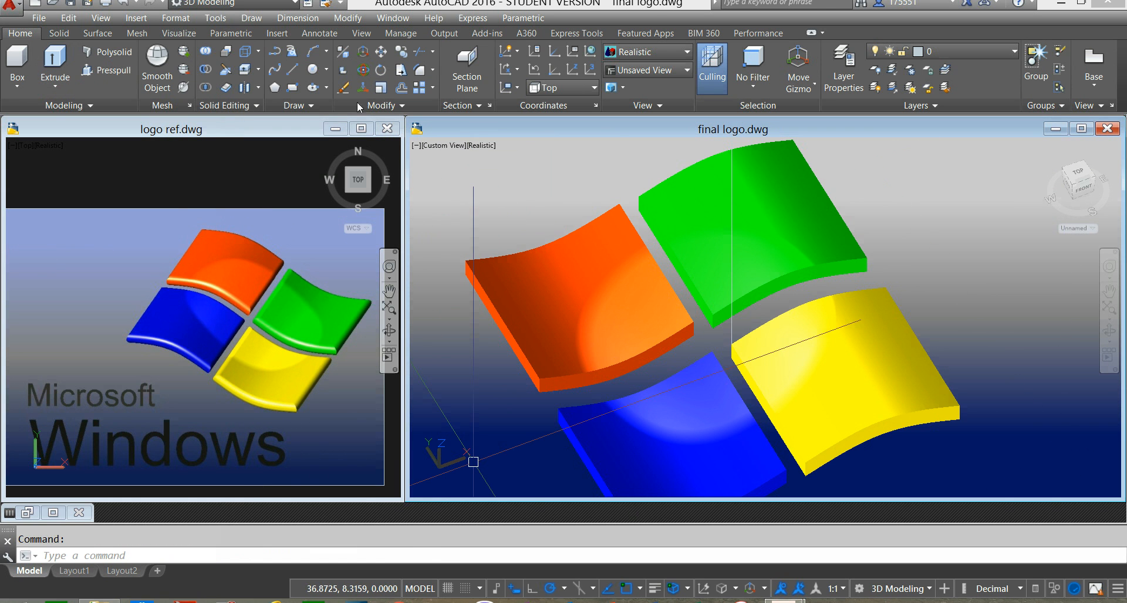
Rotate the four panels 180° in 3D about the Y axis through the logo's center.
{"action": "left_click", "coordinate": [366, 72]}
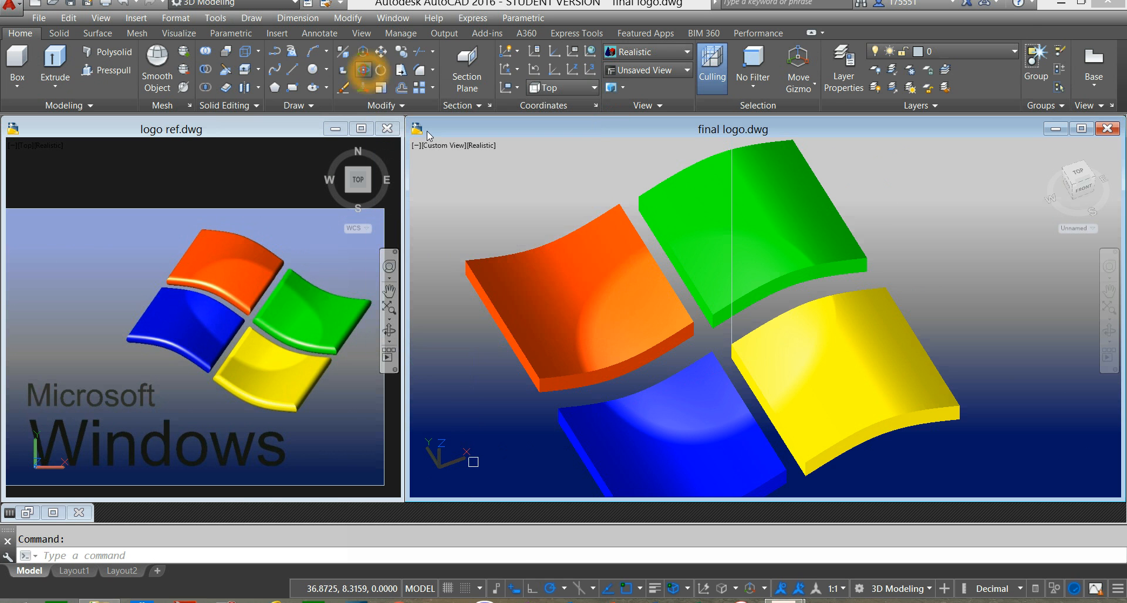
{"action": "scroll", "coordinate": [544, 240], "scroll_direction": "up", "scroll_amount": 4}
{"action": "left_click", "coordinate": [544, 239]}
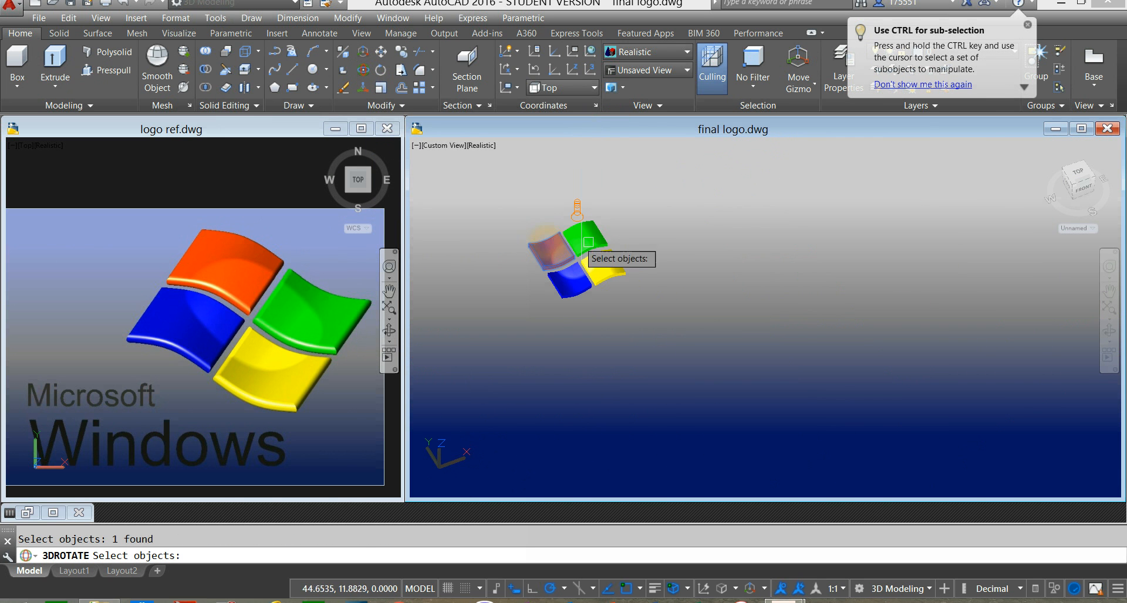
{"action": "key", "text": "Return"}
{"action": "scroll", "coordinate": [610, 270], "scroll_direction": "up", "scroll_amount": 4}
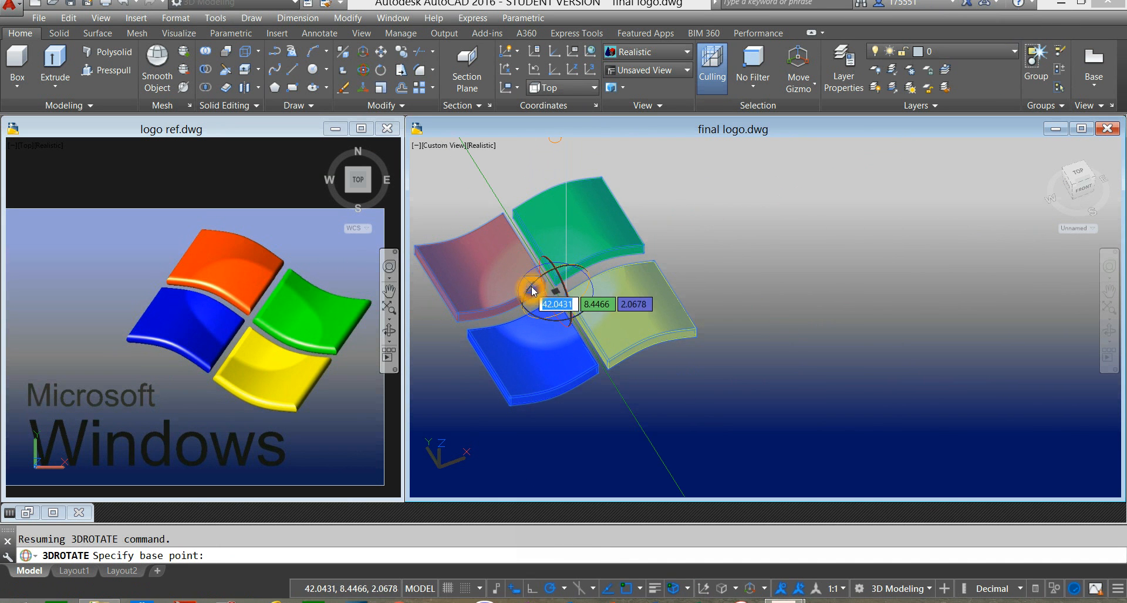
{"action": "scroll", "coordinate": [532, 291], "scroll_direction": "up", "scroll_amount": 2}
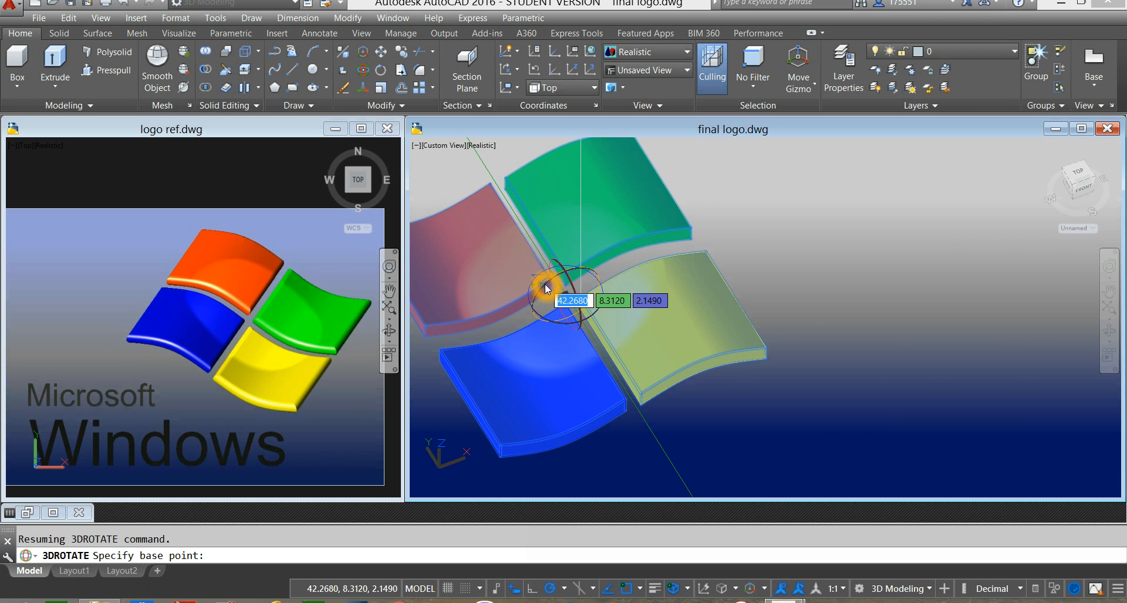
{"action": "left_click", "coordinate": [544, 284]}
{"action": "left_click", "coordinate": [567, 275]}
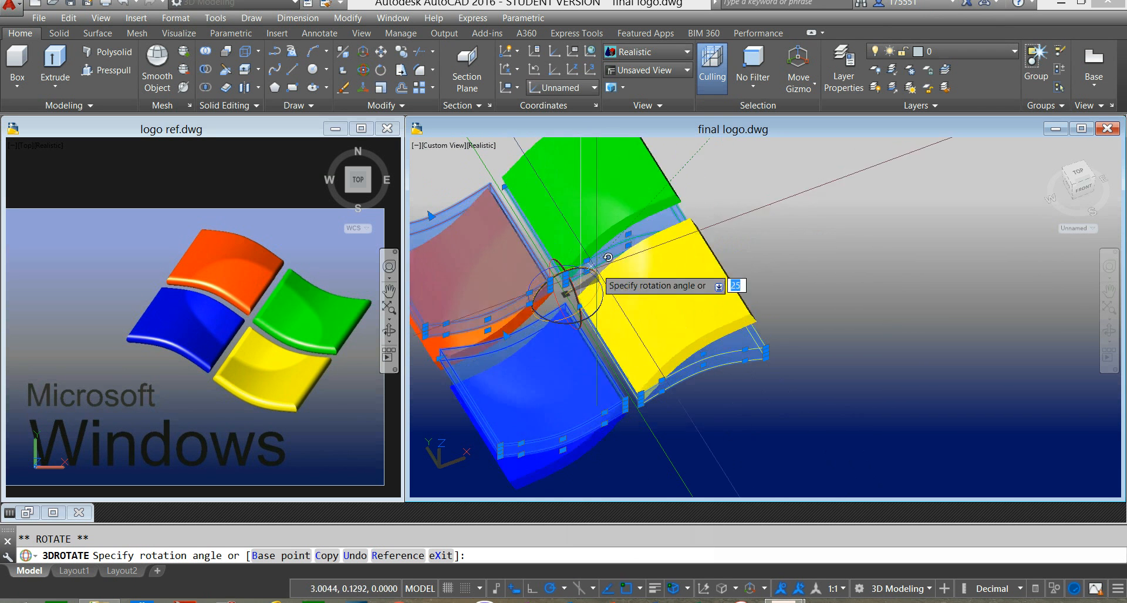
{"action": "middle_click_drag", "start_coordinate": [464, 375], "coordinate": [651, 293]}
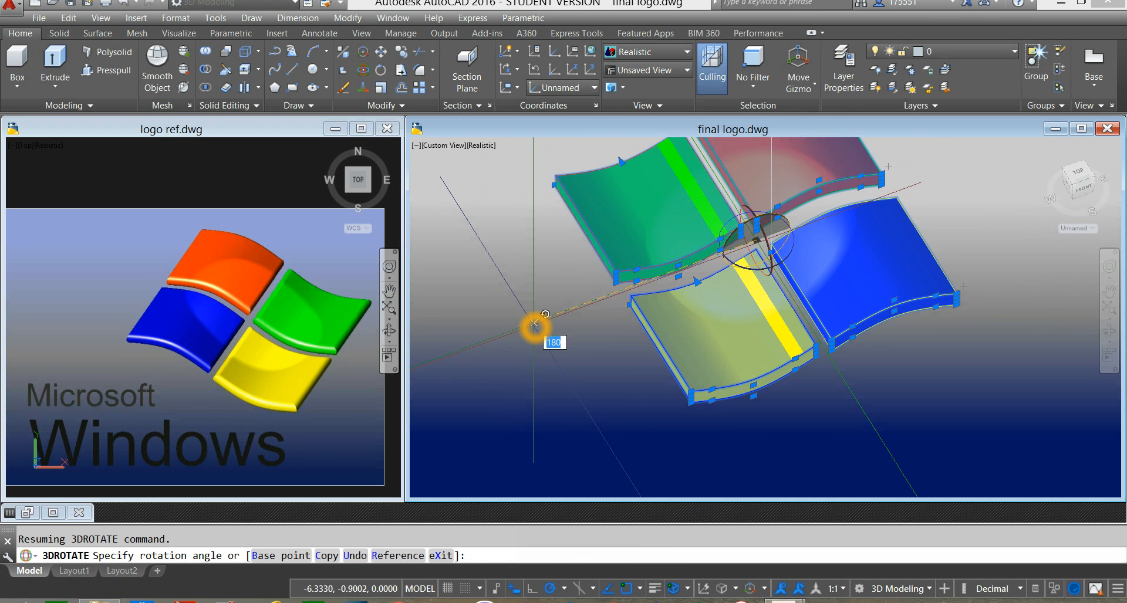
{"action": "left_click", "coordinate": [535, 325]}
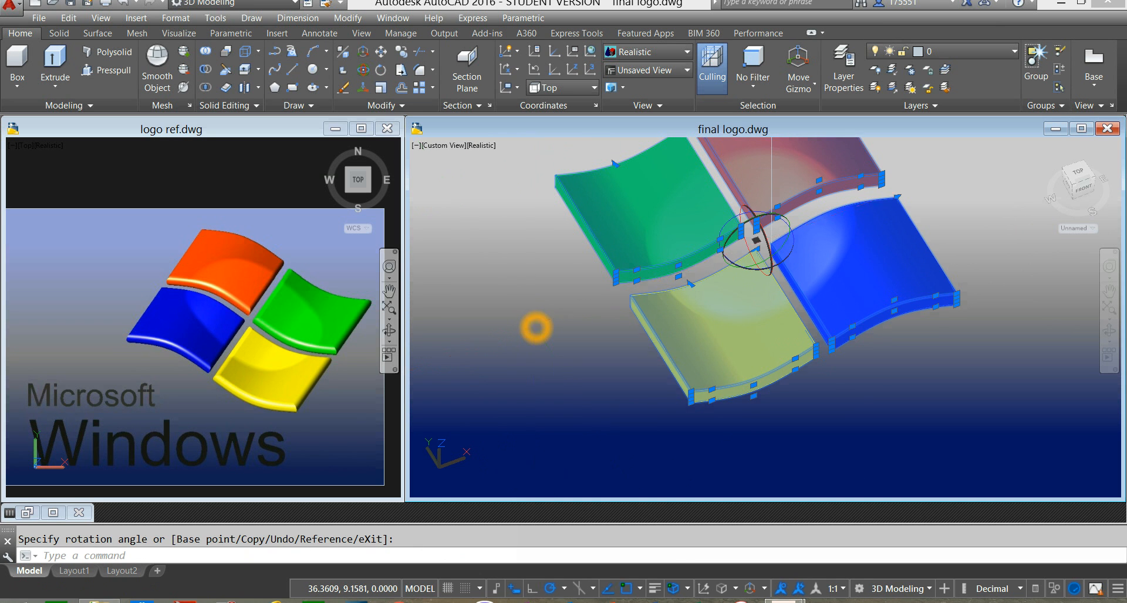
{"action": "key", "text": "Escape"}
{"action": "middle_click_drag", "start_coordinate": [534, 325], "coordinate": [490, 373]}
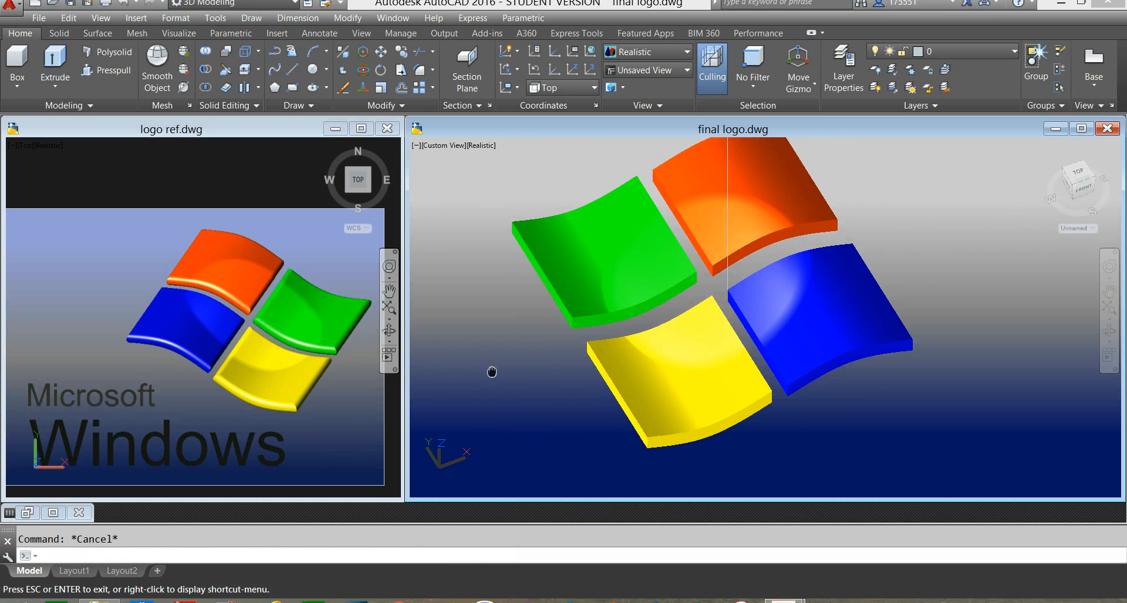
From the top view, mirror the four panels and the spotlight across a vertical line beside the logo, erasing the source objects.
{"action": "left_click", "coordinate": [1083, 175]}
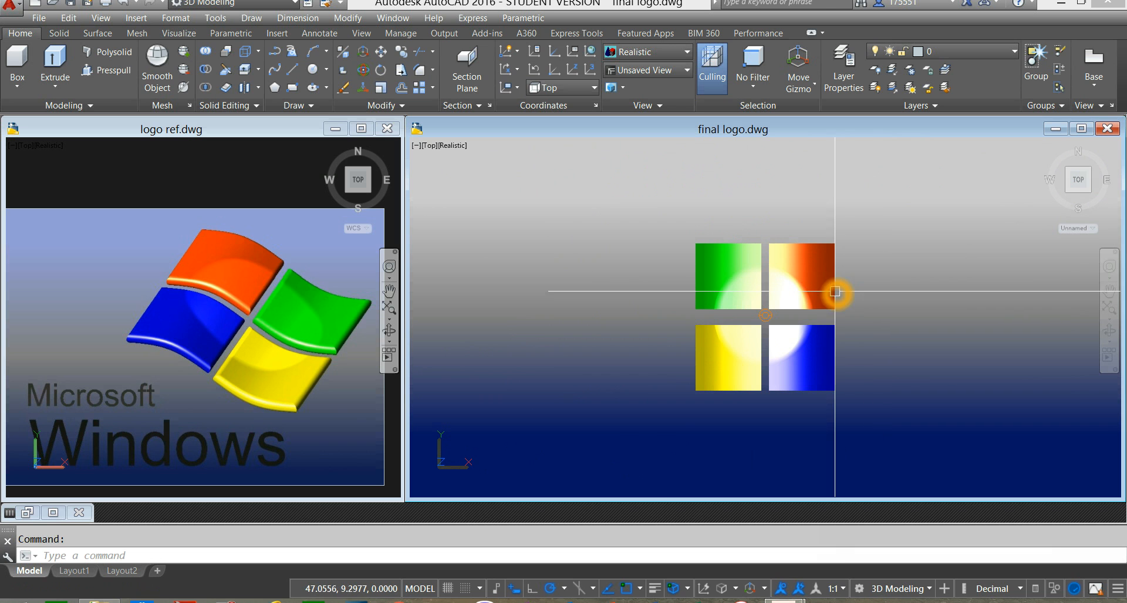
{"action": "type", "text": "m"}
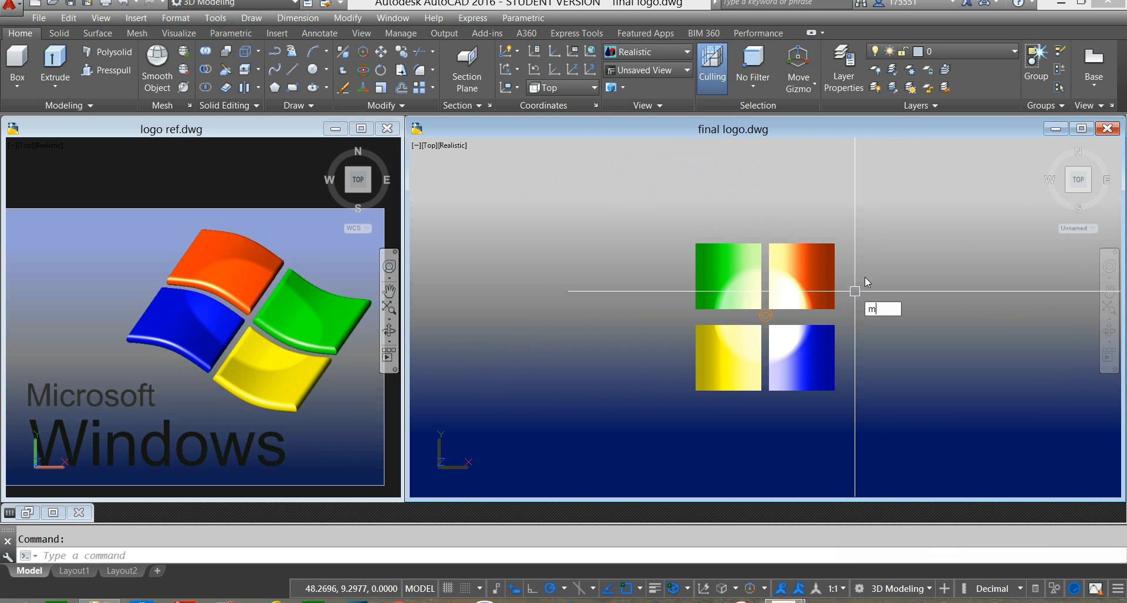
{"action": "type", "text": "i"}
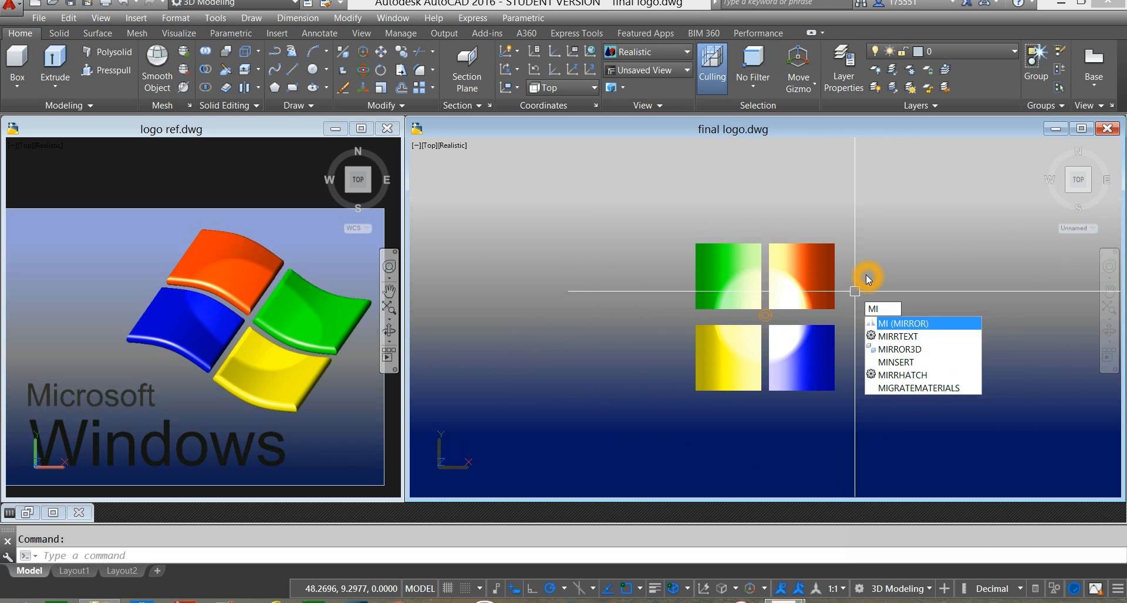
{"action": "key", "text": "Return"}
{"action": "left_click", "coordinate": [673, 235]}
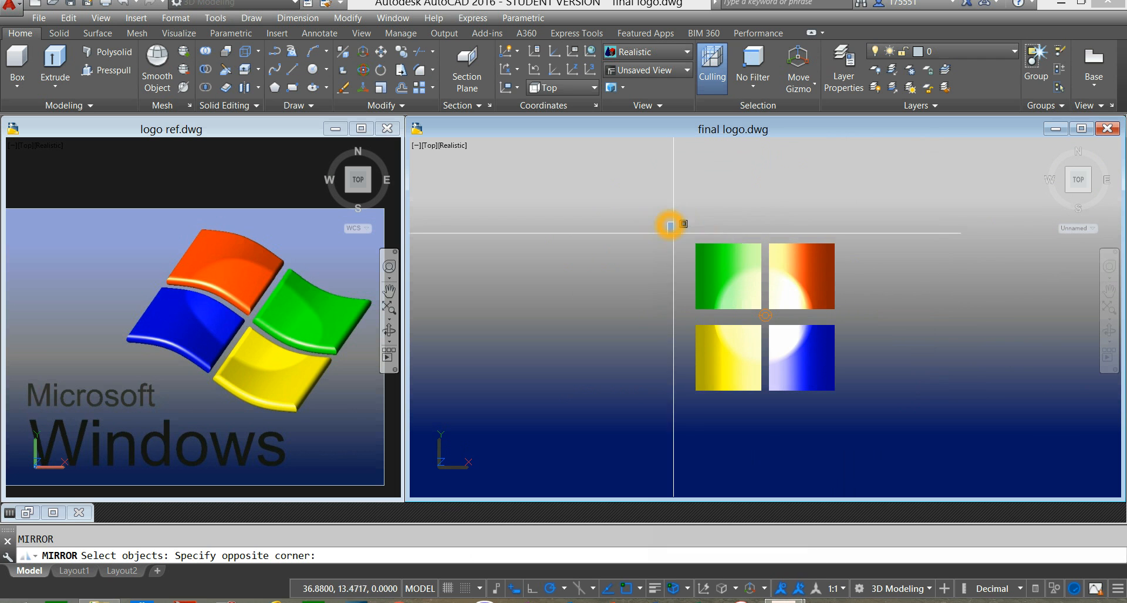
{"action": "left_click", "coordinate": [891, 402]}
{"action": "key", "text": "Return"}
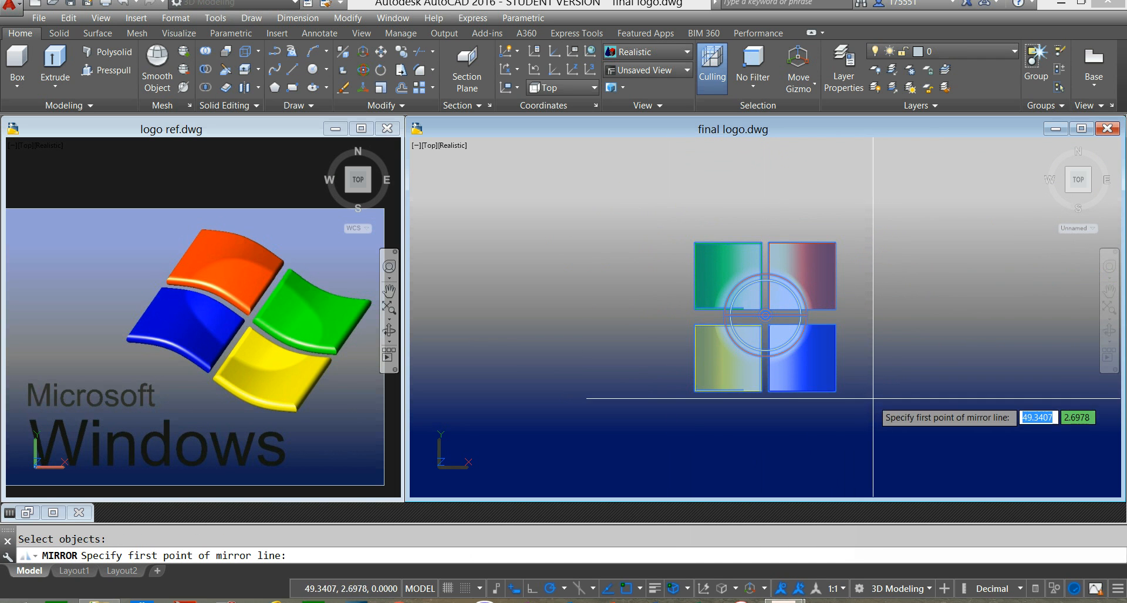
{"action": "left_click", "coordinate": [875, 215]}
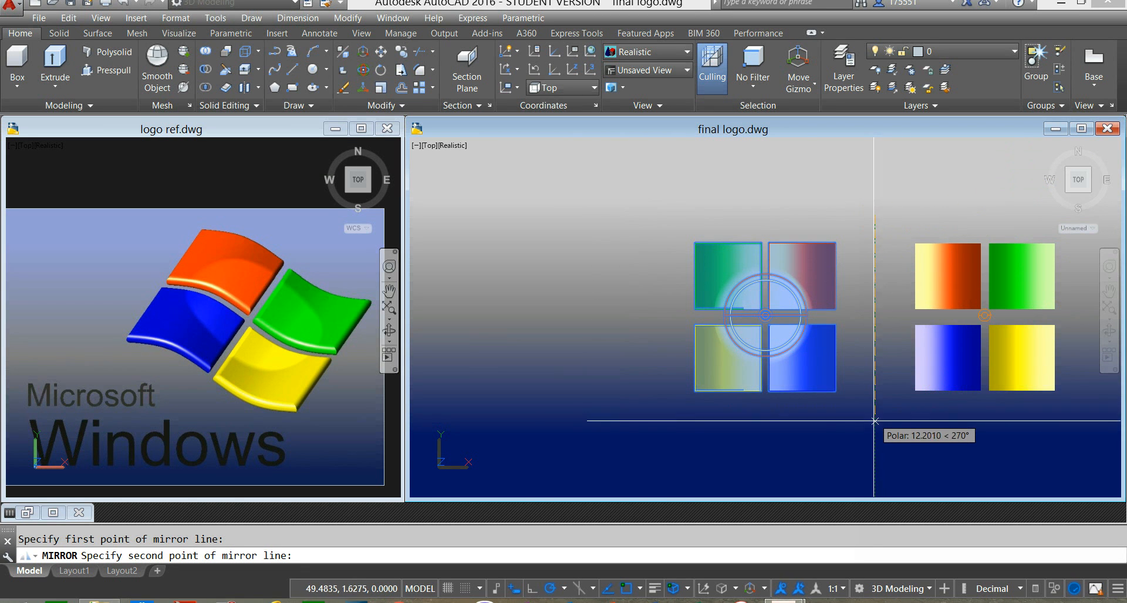
{"action": "left_click", "coordinate": [876, 445]}
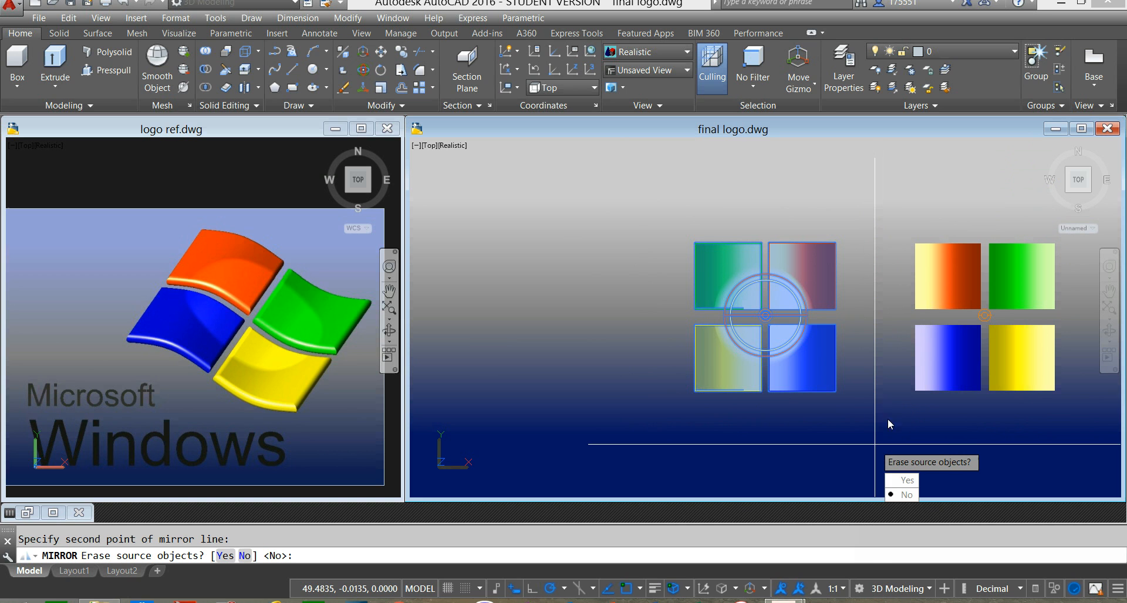
{"action": "left_click", "coordinate": [896, 482]}
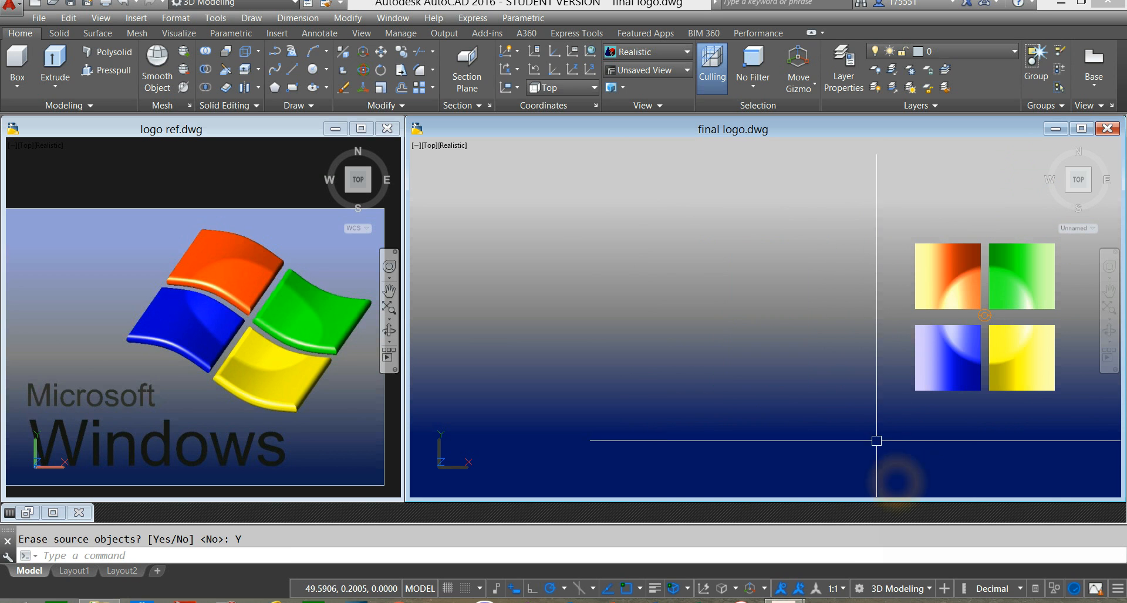
Examine the mirrored logo and its lighting from a tilted 3D view.
{"action": "scroll", "coordinate": [780, 376], "scroll_direction": "down", "scroll_amount": 2}
{"action": "mouse_move", "coordinate": [745, 385]}
{"action": "middle_mouse_down"}
{"action": "mouse_move", "coordinate": [685, 337]}
{"action": "mouse_move", "coordinate": [732, 261]}
{"action": "middle_mouse_up"}
{"action": "scroll", "coordinate": [692, 329], "scroll_direction": "up", "scroll_amount": 4}
{"action": "scroll", "coordinate": [734, 335], "scroll_direction": "down", "scroll_amount": 3}
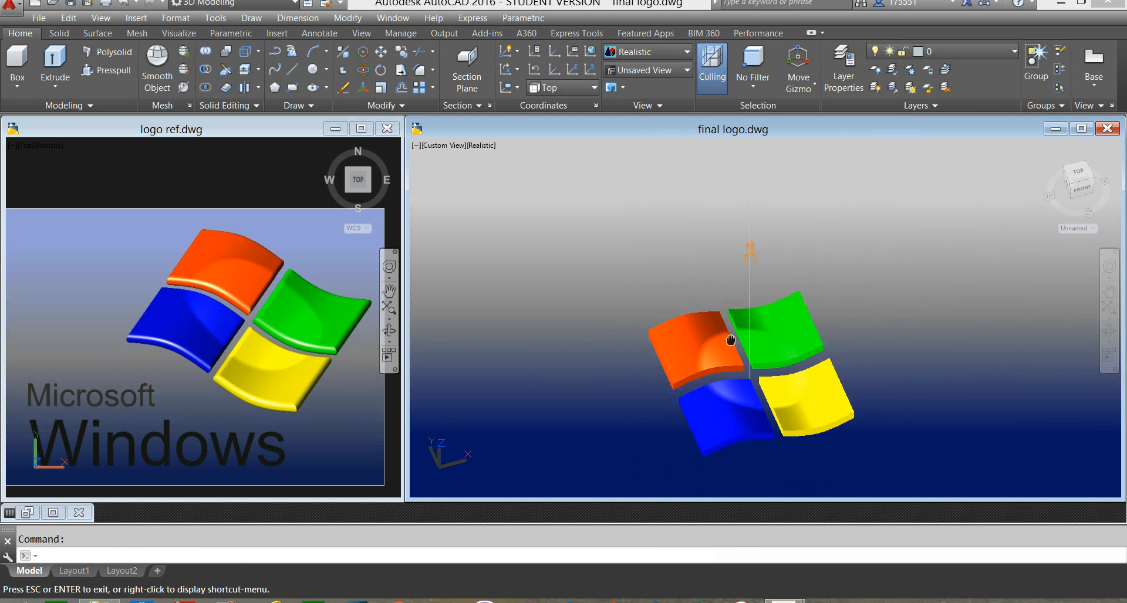
{"action": "middle_click_drag", "start_coordinate": [735, 336], "coordinate": [683, 268]}
{"action": "scroll", "coordinate": [690, 264], "scroll_direction": "up", "scroll_amount": 2}
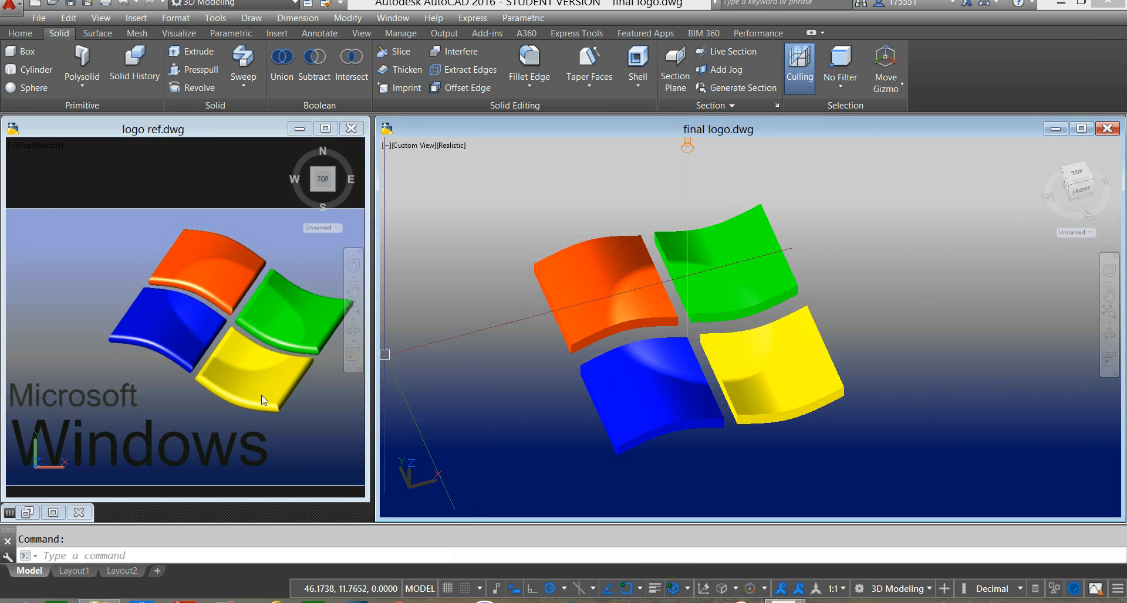
Fillet the upper face's edge loop on the orange panel with a radius of 0.2.
{"action": "left_click", "coordinate": [445, 241]}
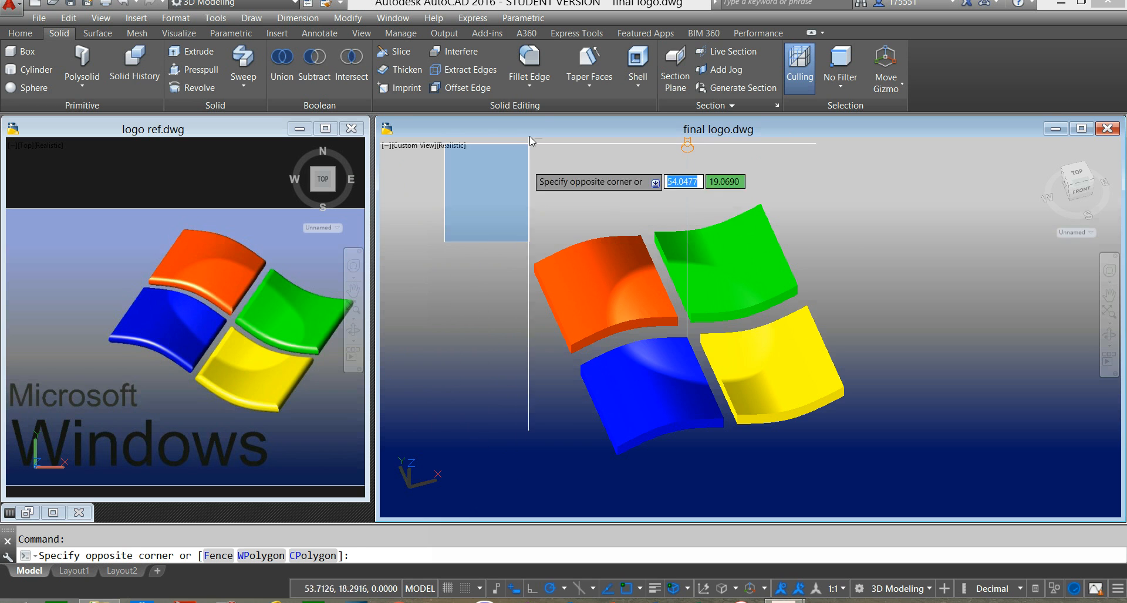
{"action": "left_click", "coordinate": [529, 59]}
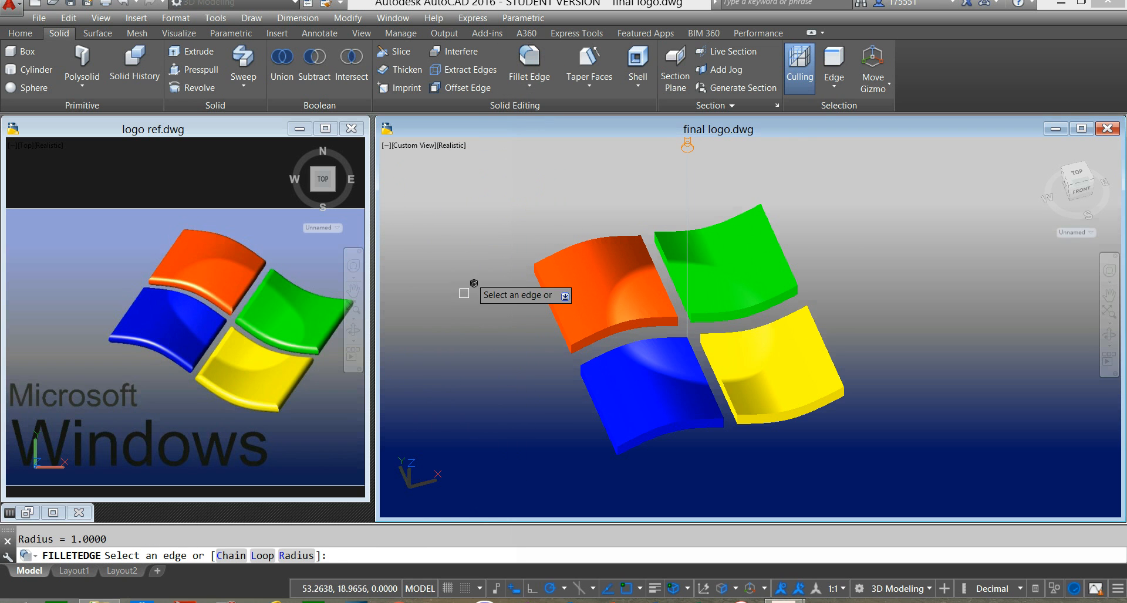
{"action": "left_click", "coordinate": [302, 556]}
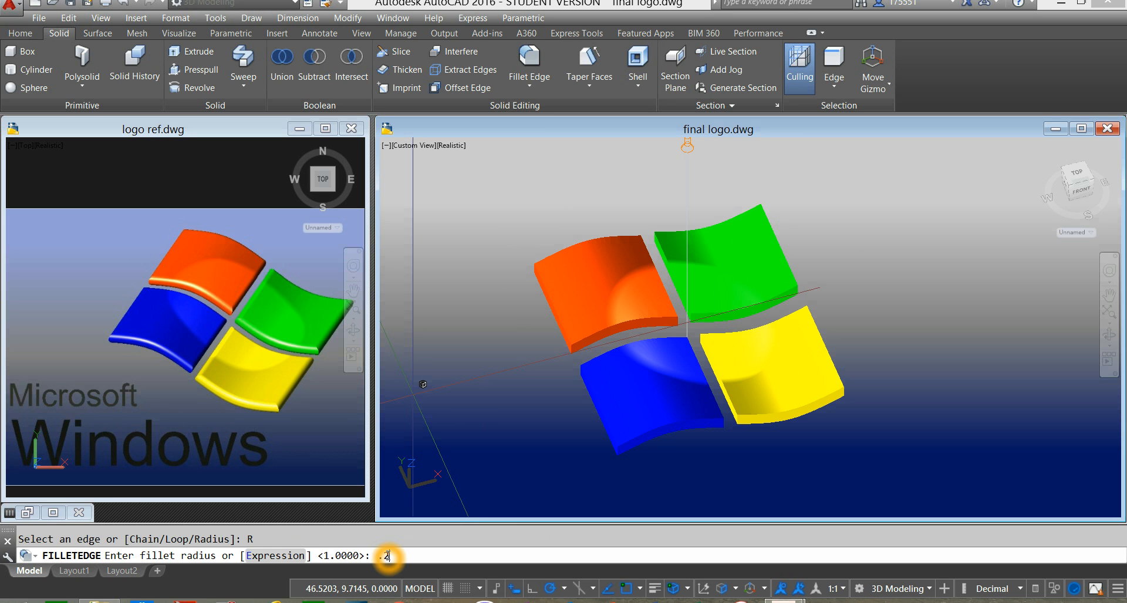
{"action": "type", "text": ".2"}
{"action": "key", "text": "Return"}
{"action": "left_click", "coordinate": [266, 556]}
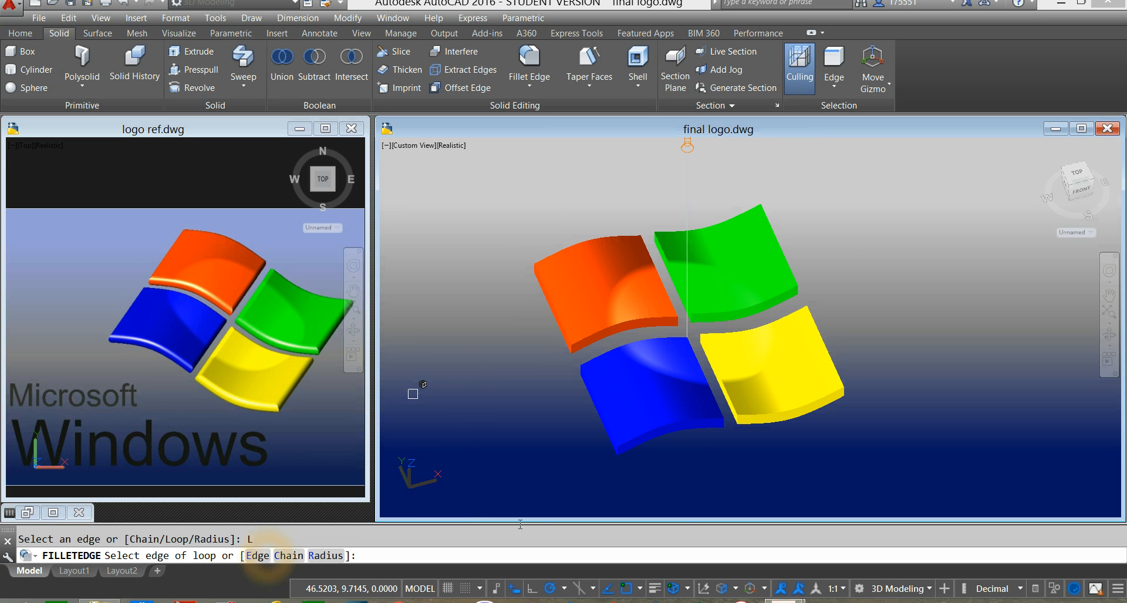
{"action": "left_click", "coordinate": [562, 325]}
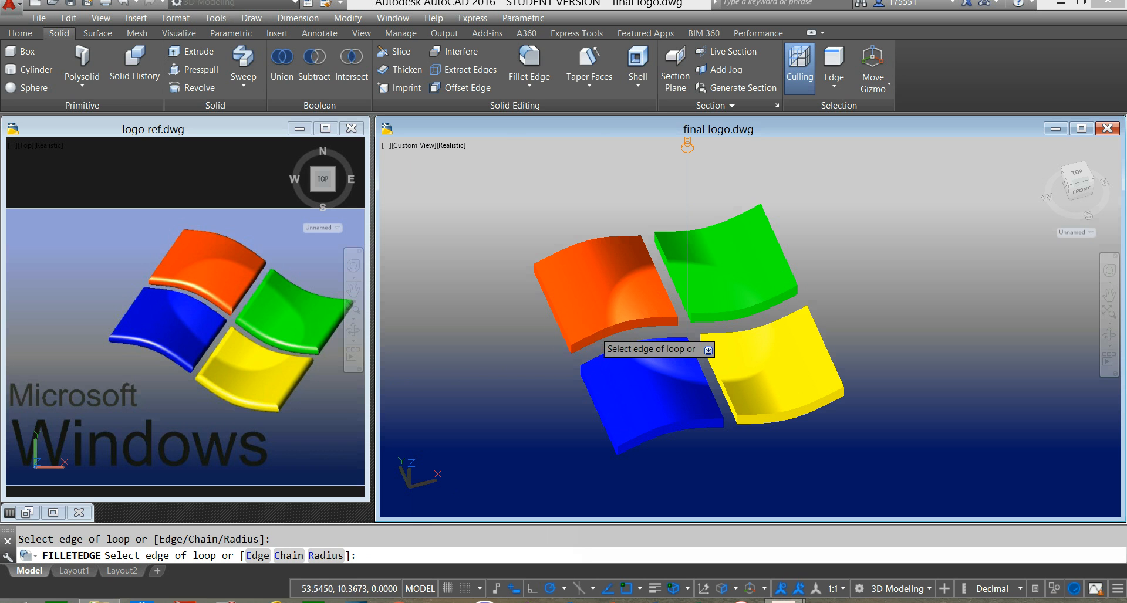
{"action": "left_click", "coordinate": [600, 339]}
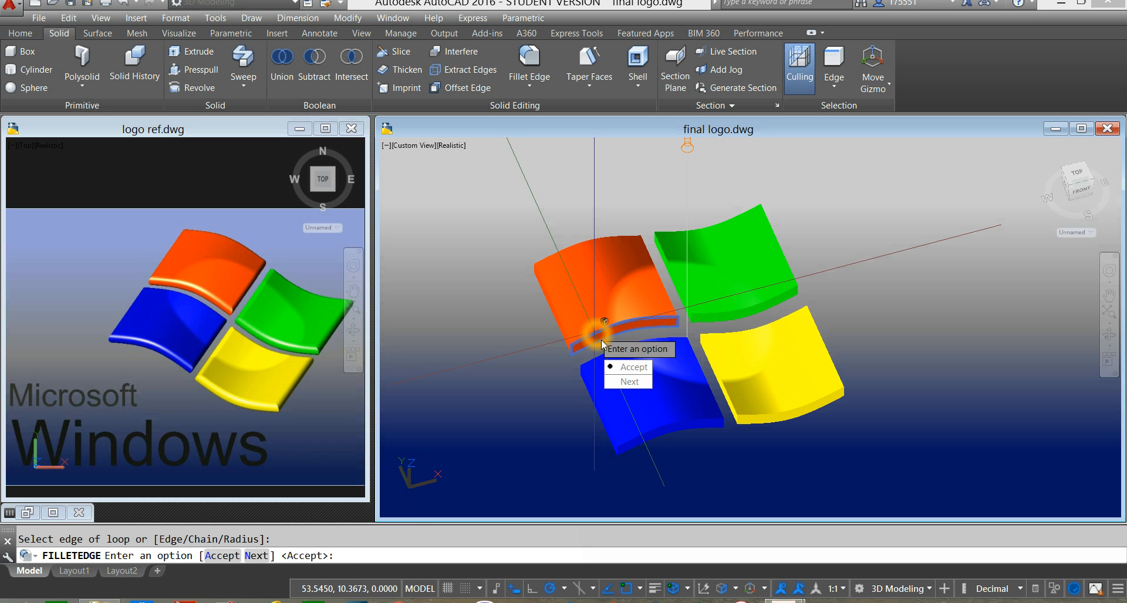
{"action": "left_click", "coordinate": [629, 382]}
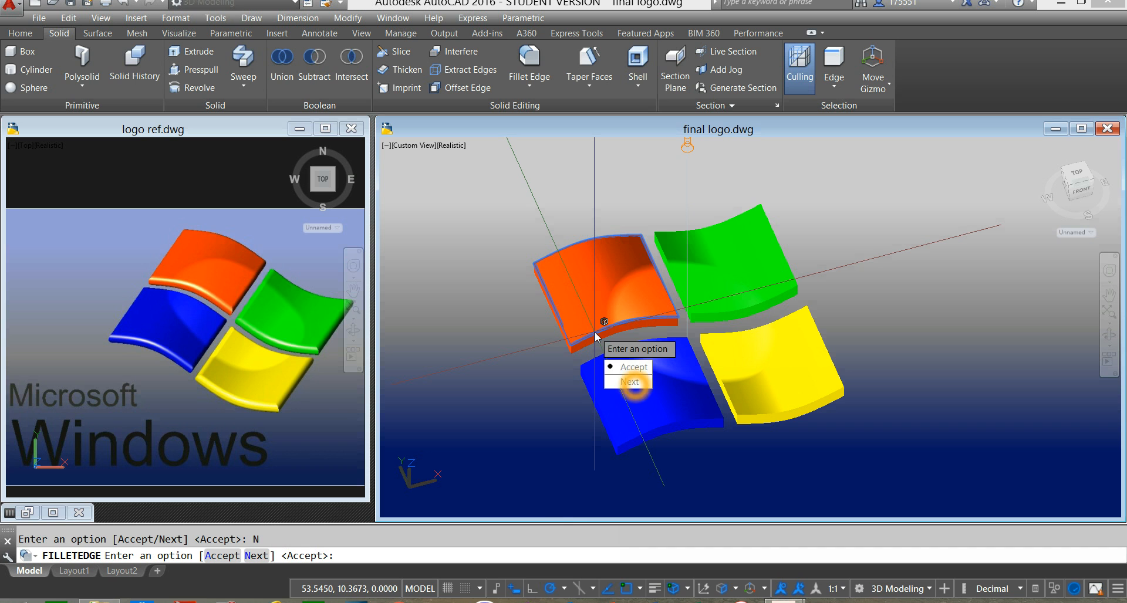
{"action": "left_click", "coordinate": [644, 372]}
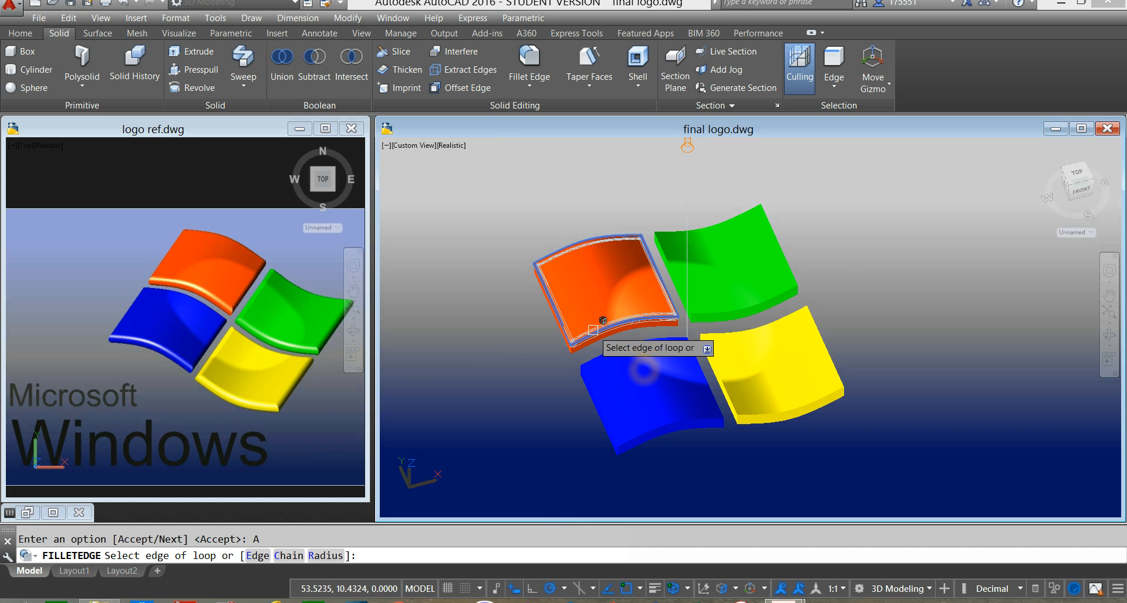
{"action": "right_click", "coordinate": [556, 205]}
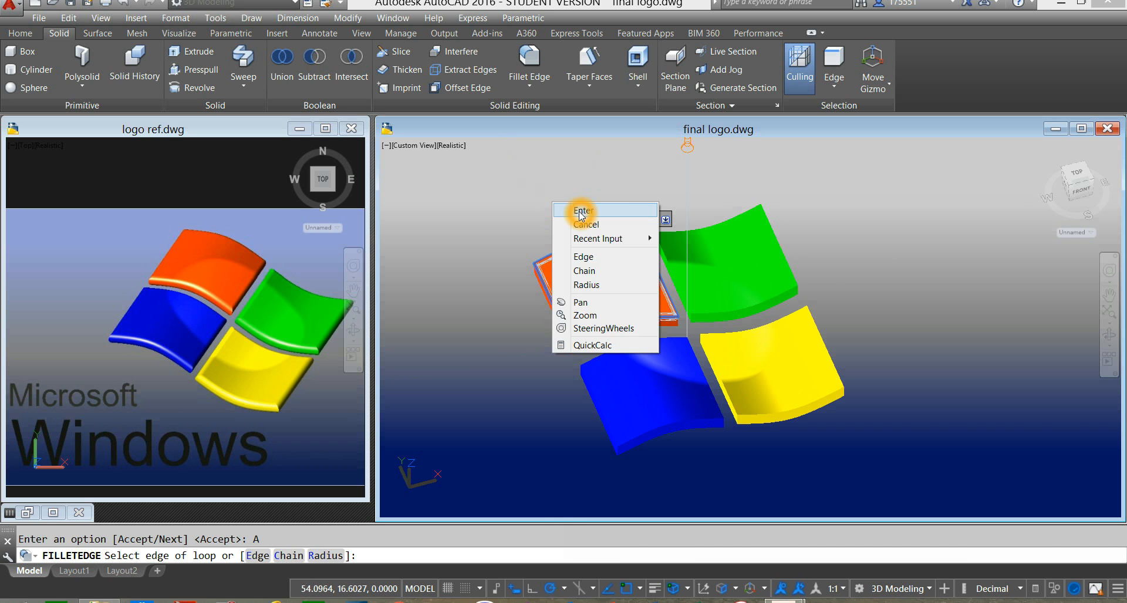
{"action": "left_click", "coordinate": [582, 211]}
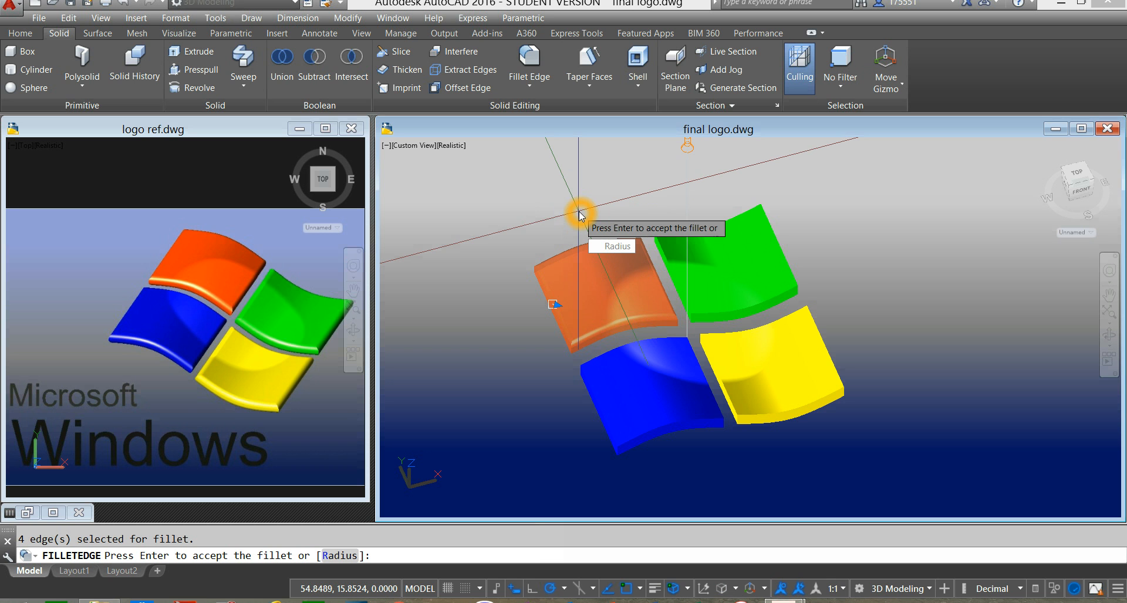
{"action": "right_click", "coordinate": [580, 214]}
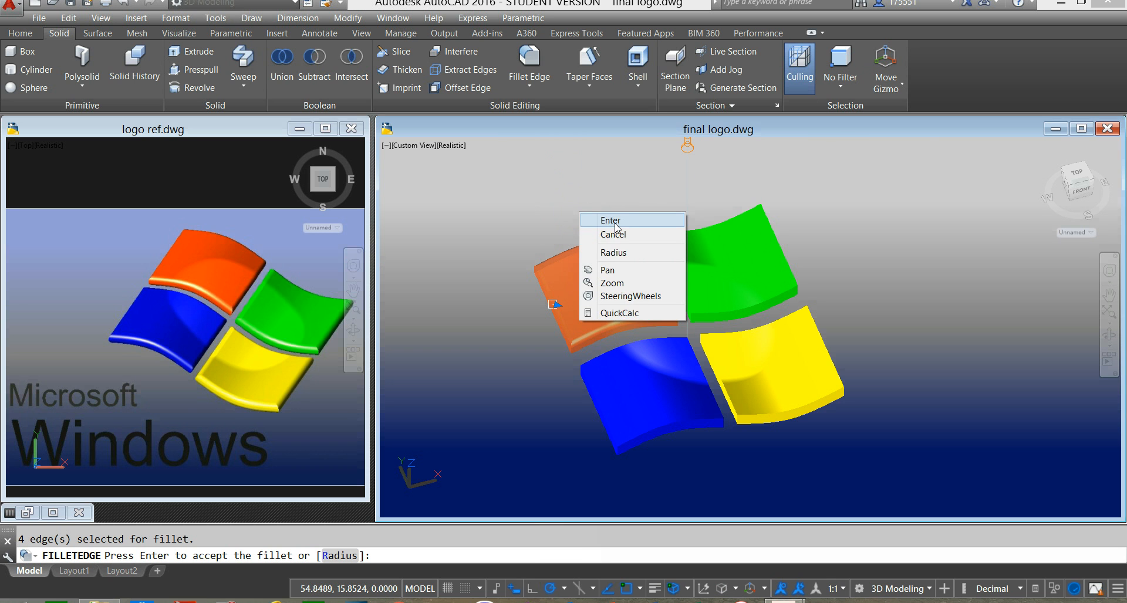
{"action": "left_click", "coordinate": [613, 221]}
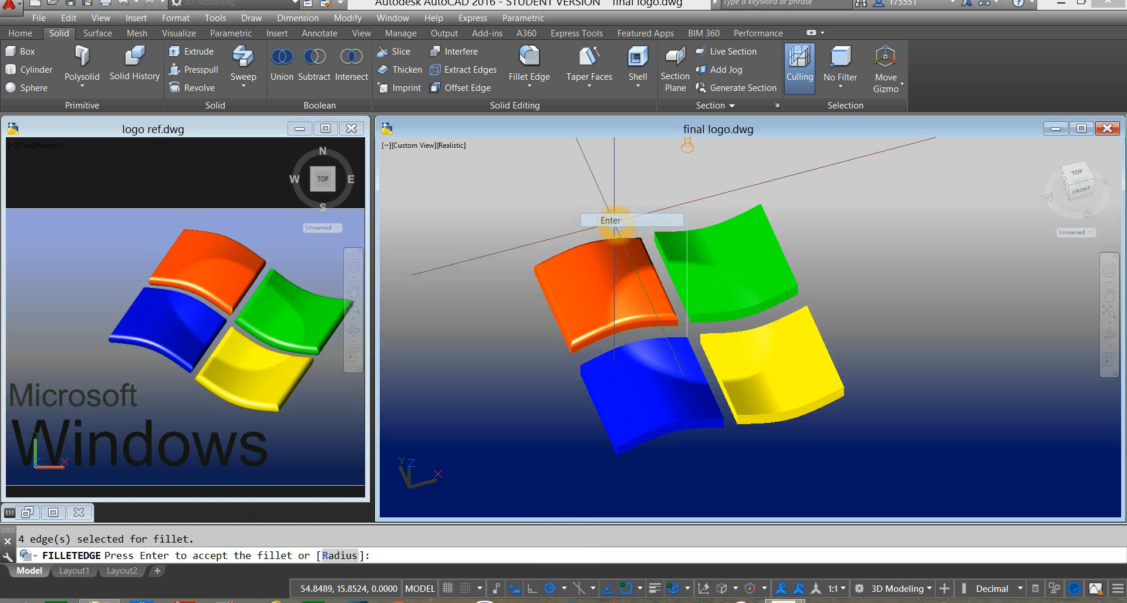
Fillet the upper face's edge loop on the blue panel with the same 0.2 radius.
{"action": "right_click", "coordinate": [534, 216]}
{"action": "left_click", "coordinate": [566, 223]}
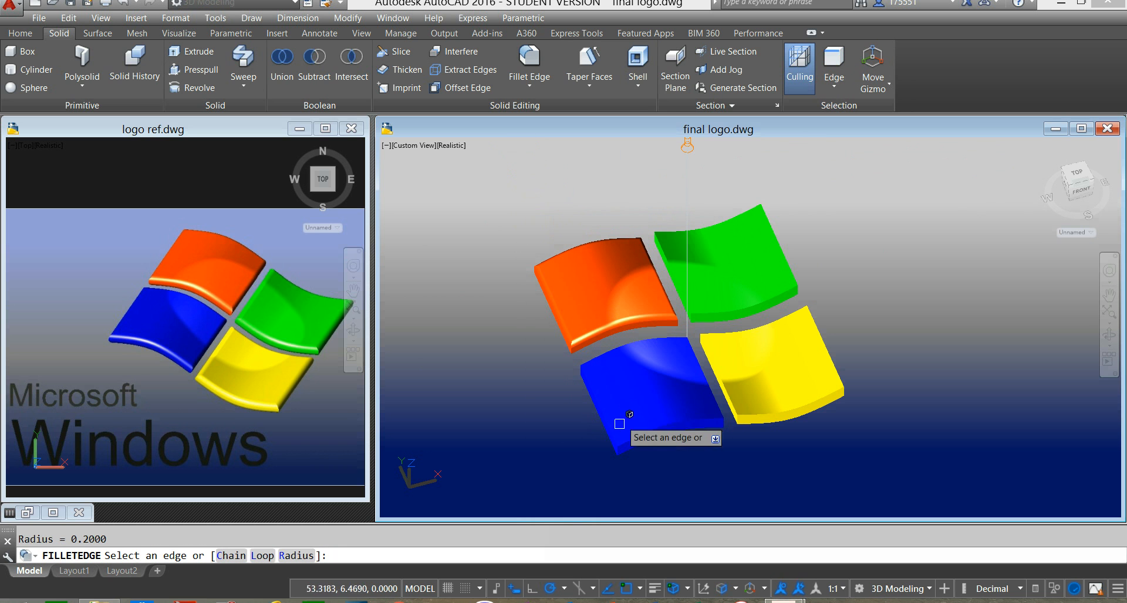
{"action": "left_click", "coordinate": [263, 555]}
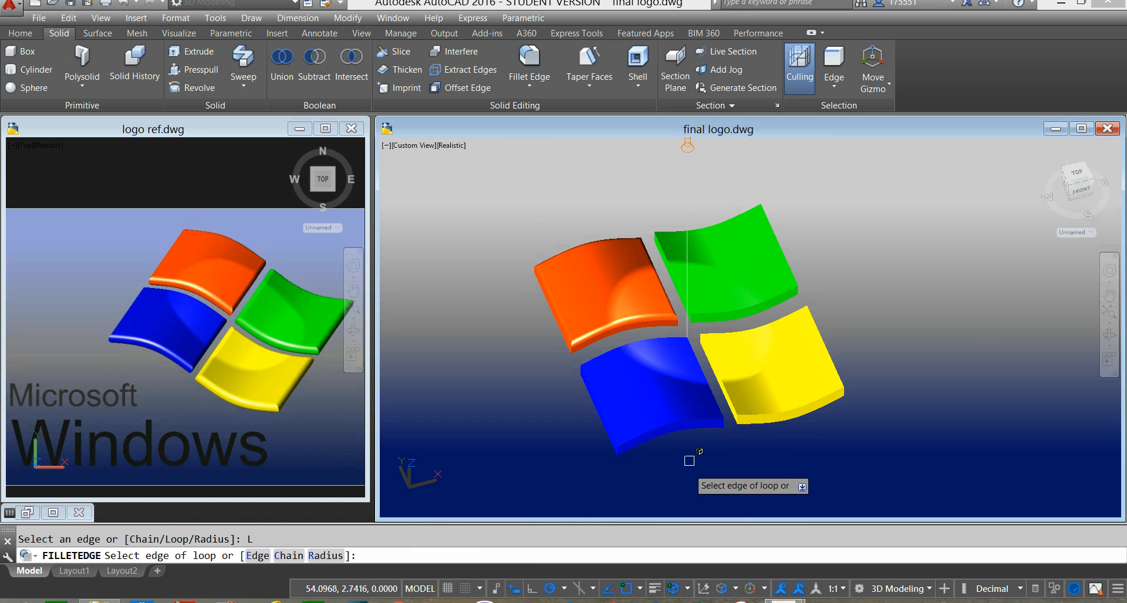
{"action": "left_click", "coordinate": [688, 422]}
{"action": "left_click", "coordinate": [727, 470]}
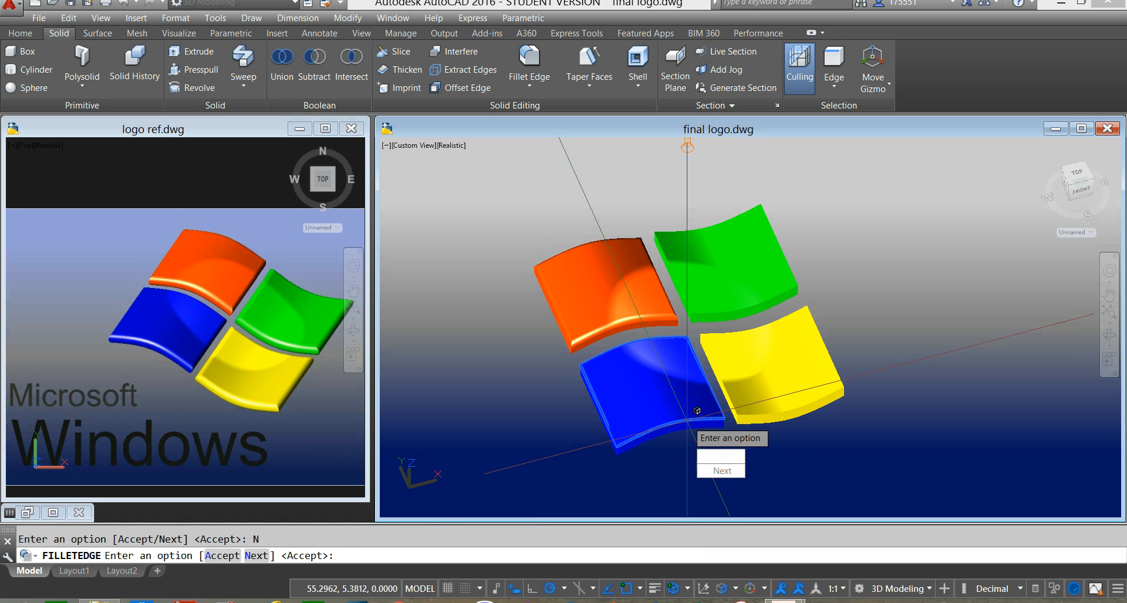
{"action": "left_click", "coordinate": [725, 456]}
{"action": "right_click", "coordinate": [830, 227]}
{"action": "left_click", "coordinate": [859, 235]}
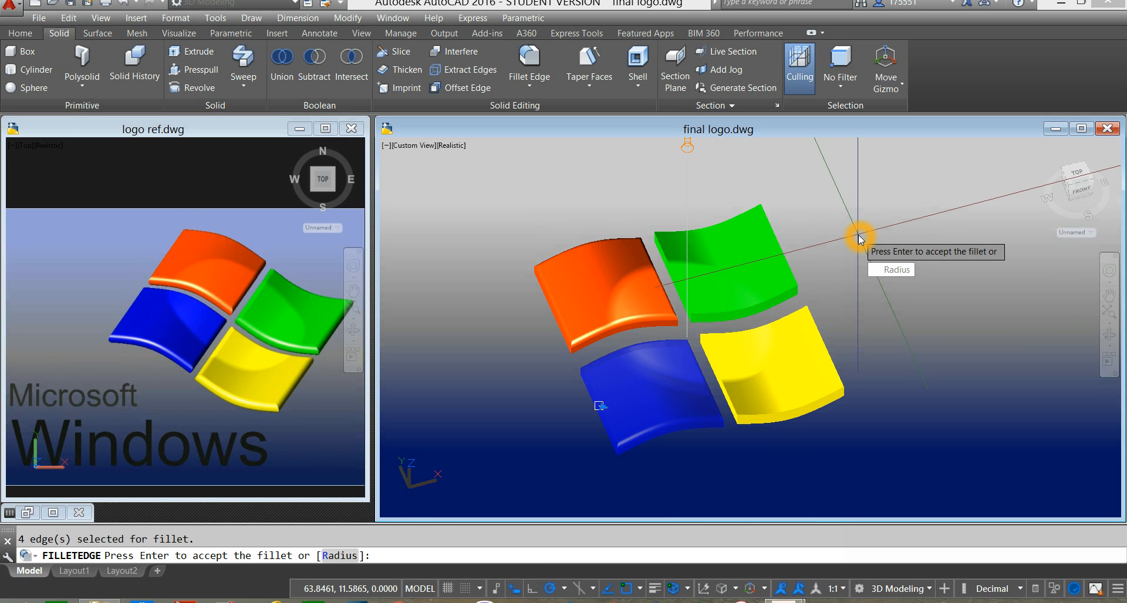
{"action": "key", "text": "Return"}
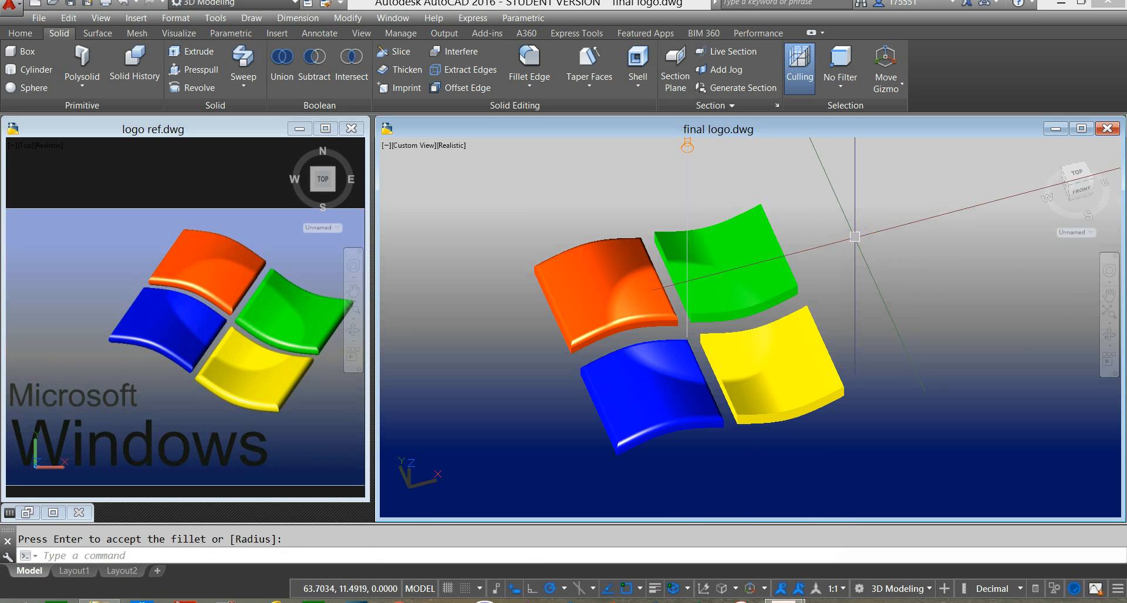
Fillet the upper face's edge loop on the green panel with the same 0.2 radius.
{"action": "right_click", "coordinate": [834, 226]}
{"action": "left_click", "coordinate": [869, 233]}
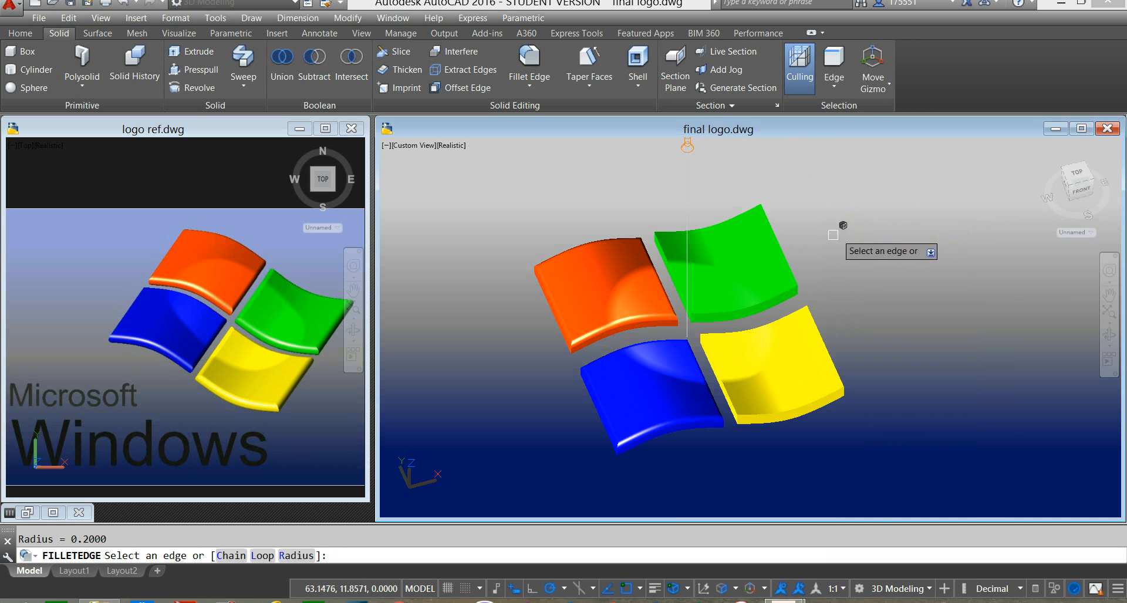
{"action": "left_click", "coordinate": [262, 555]}
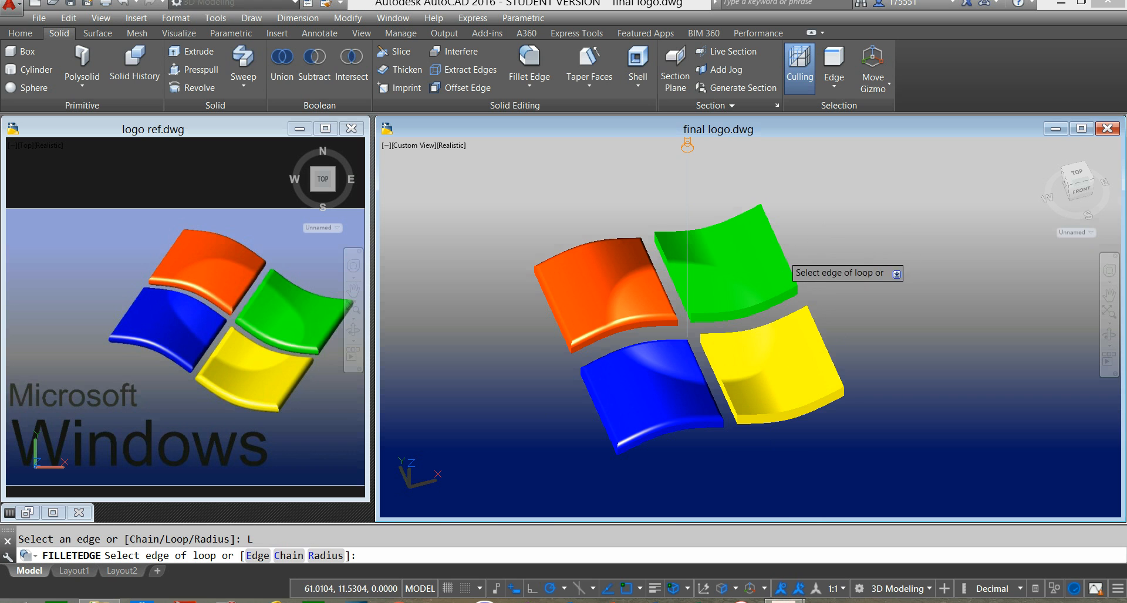
{"action": "left_click", "coordinate": [785, 258]}
{"action": "left_click", "coordinate": [817, 306]}
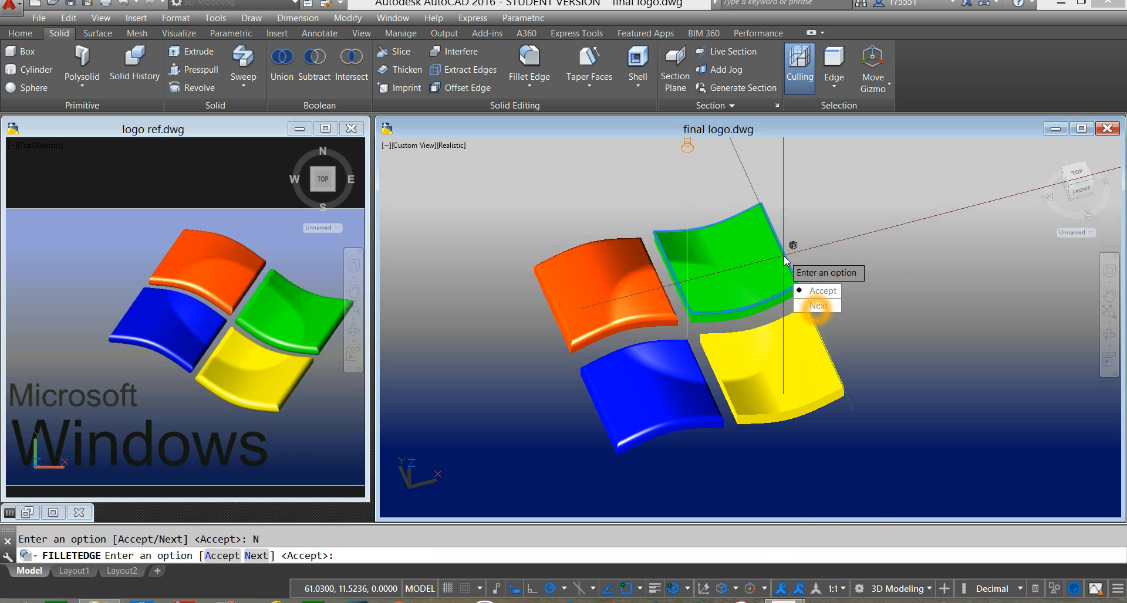
{"action": "left_click", "coordinate": [822, 293]}
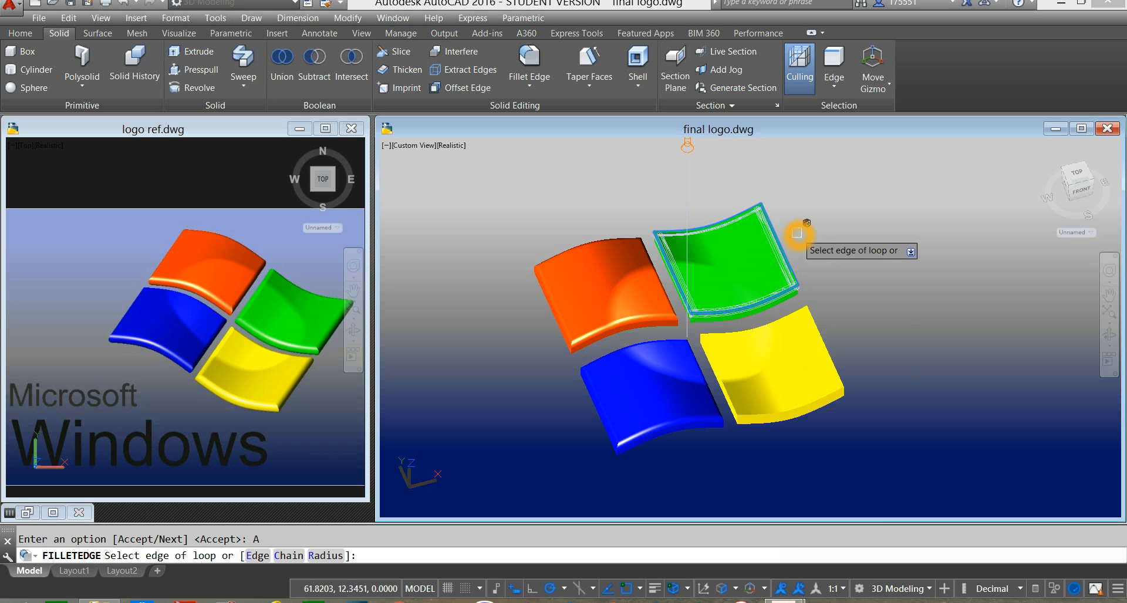
{"action": "right_click", "coordinate": [798, 234]}
{"action": "left_click", "coordinate": [815, 243]}
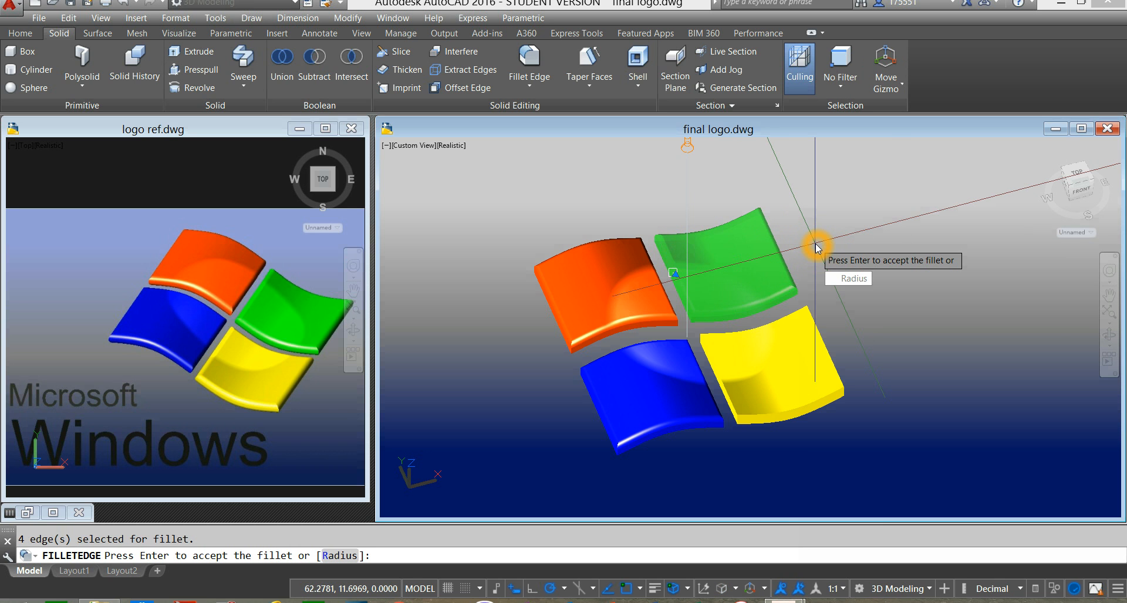
{"action": "key", "text": "Return"}
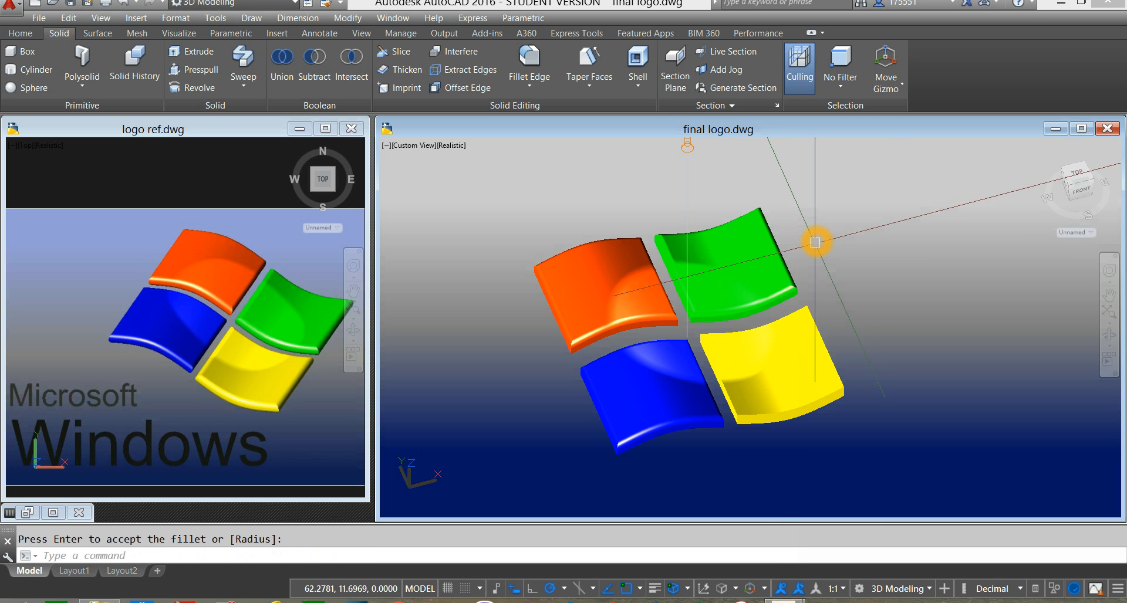
Fillet the upper face's edge loop on the yellow panel with the same 0.2 radius.
{"action": "right_click", "coordinate": [813, 239]}
{"action": "left_click", "coordinate": [824, 244]}
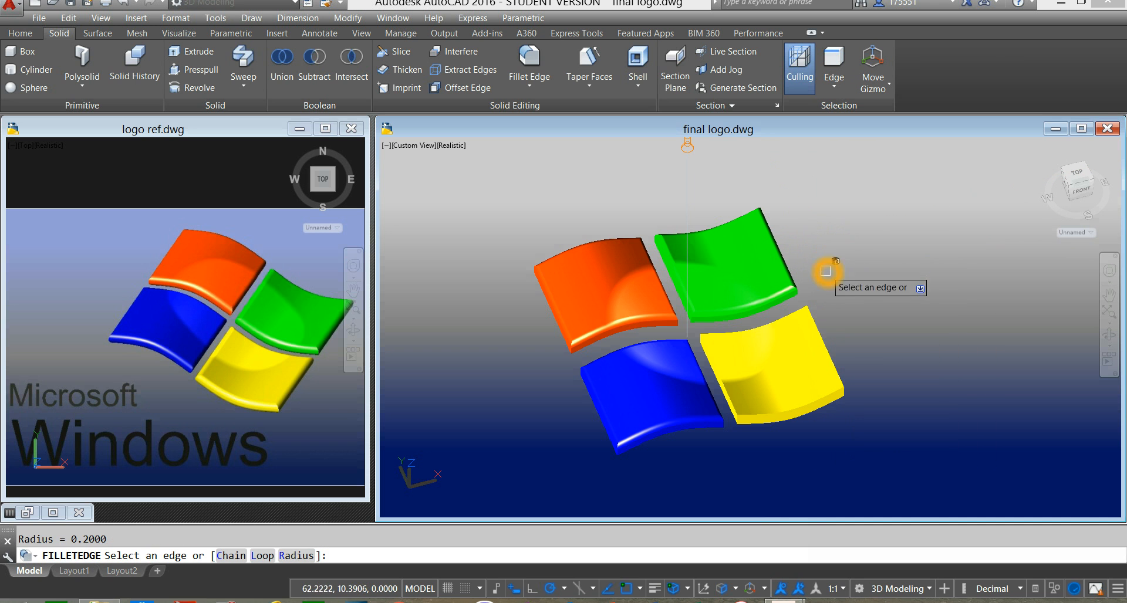
{"action": "left_click", "coordinate": [262, 556]}
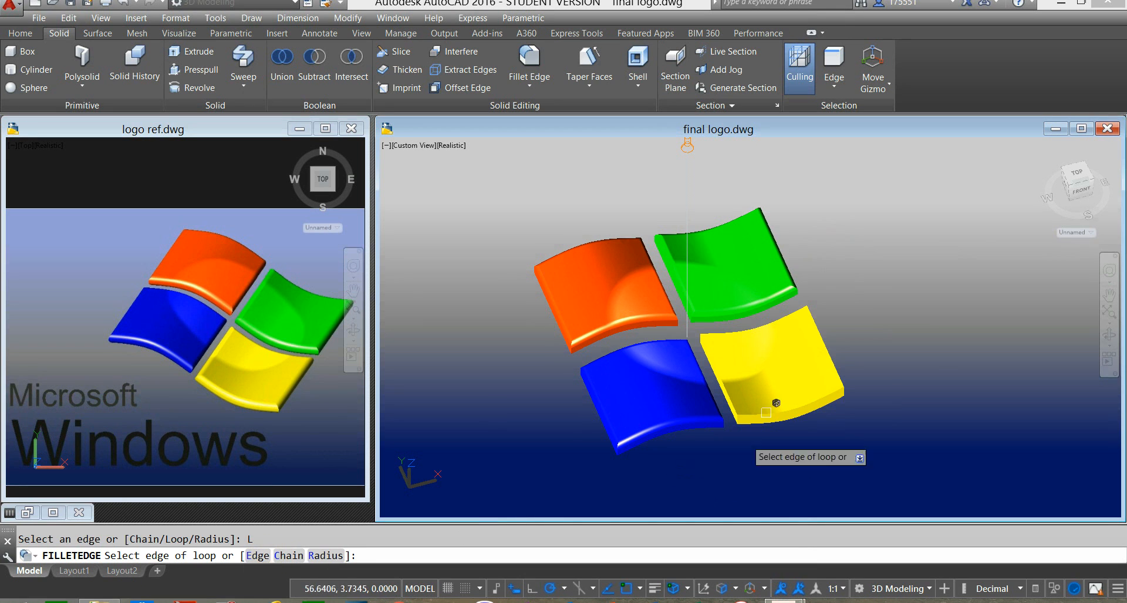
{"action": "left_click", "coordinate": [823, 345]}
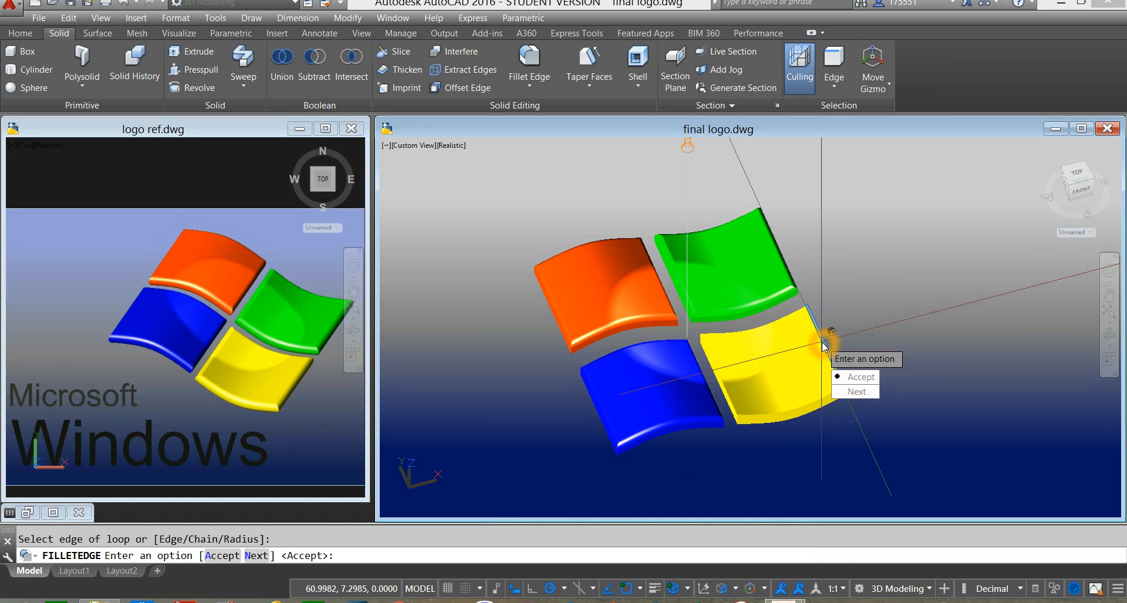
{"action": "left_click", "coordinate": [857, 392]}
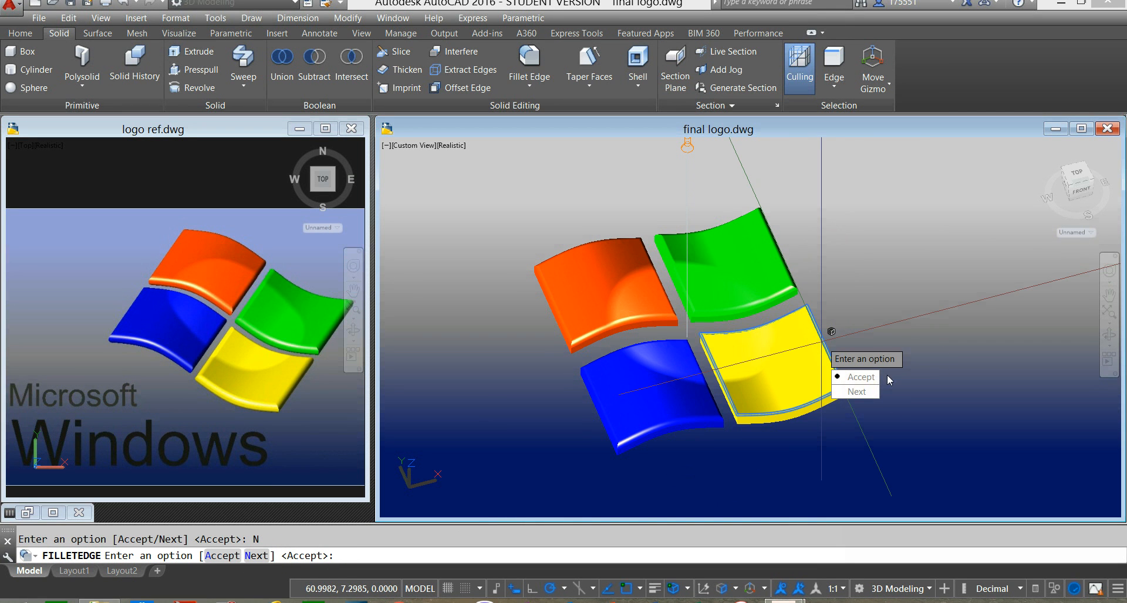
{"action": "left_click", "coordinate": [869, 380]}
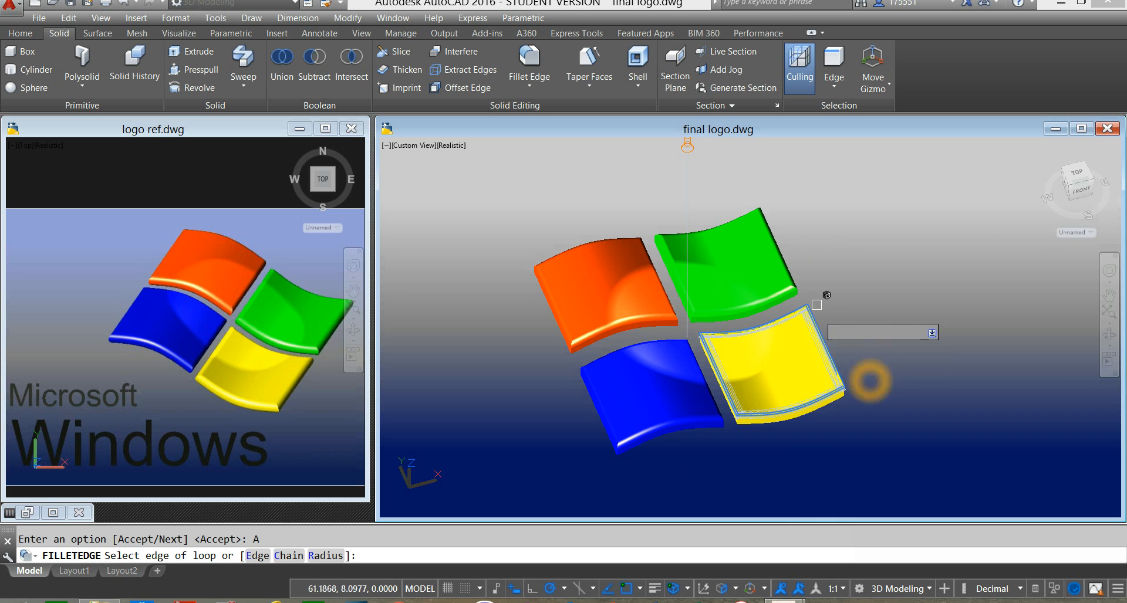
{"action": "right_click", "coordinate": [826, 271]}
{"action": "left_click", "coordinate": [832, 276]}
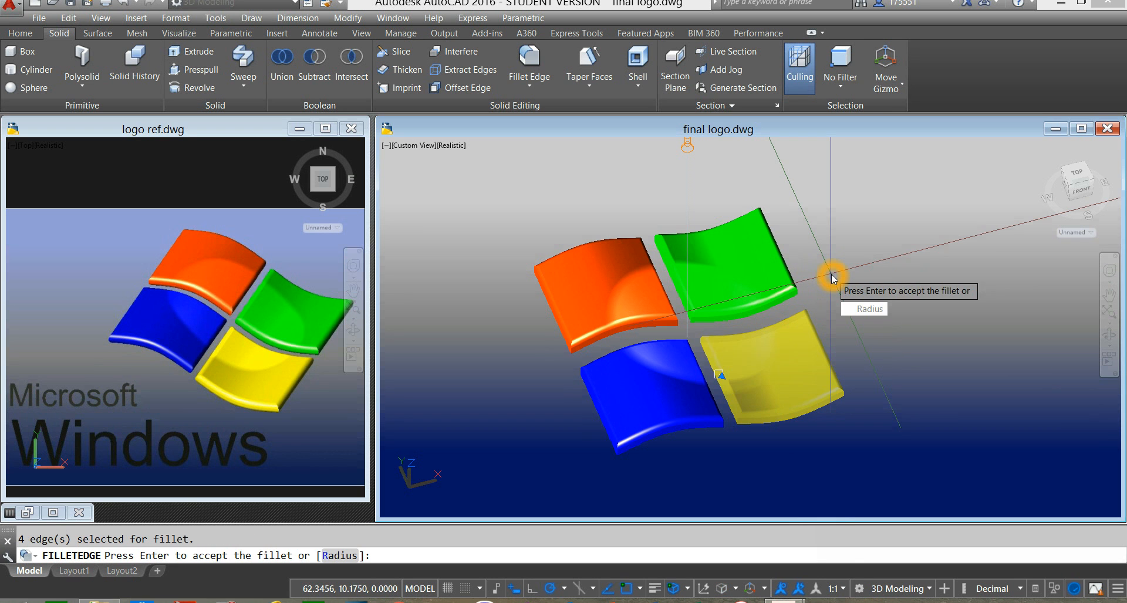
{"action": "right_click", "coordinate": [827, 272]}
{"action": "left_click", "coordinate": [839, 276]}
Fillet the underside's edge loop on the orange panel with a radius of 0.2.
{"action": "scroll", "coordinate": [627, 333], "scroll_direction": "up", "scroll_amount": 2}
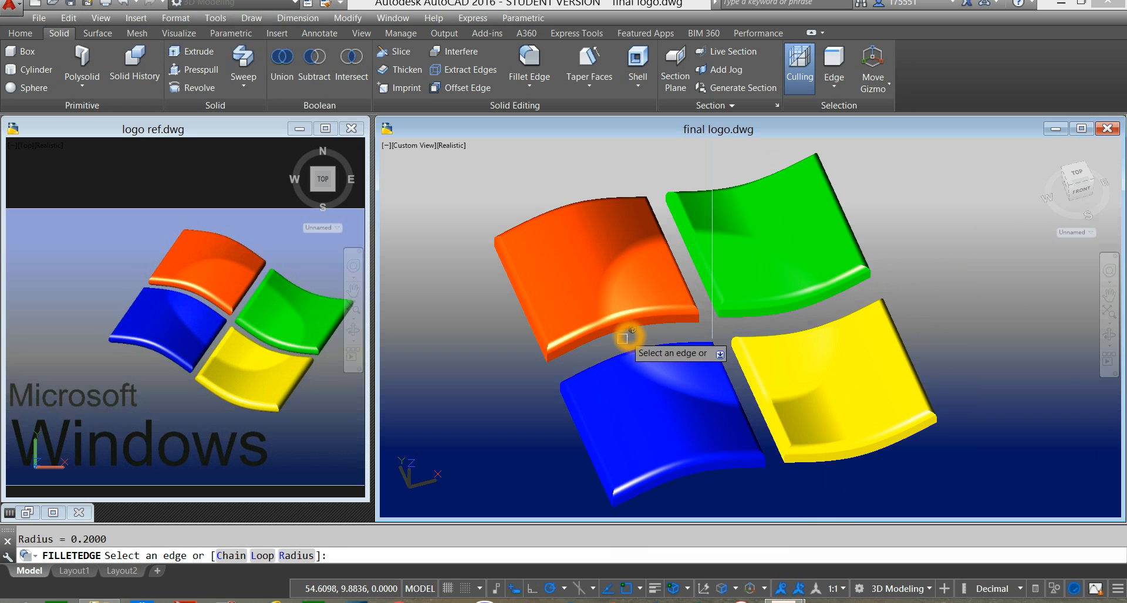
{"action": "left_click", "coordinate": [264, 555]}
{"action": "left_click", "coordinate": [599, 342]}
{"action": "left_click", "coordinate": [633, 391]}
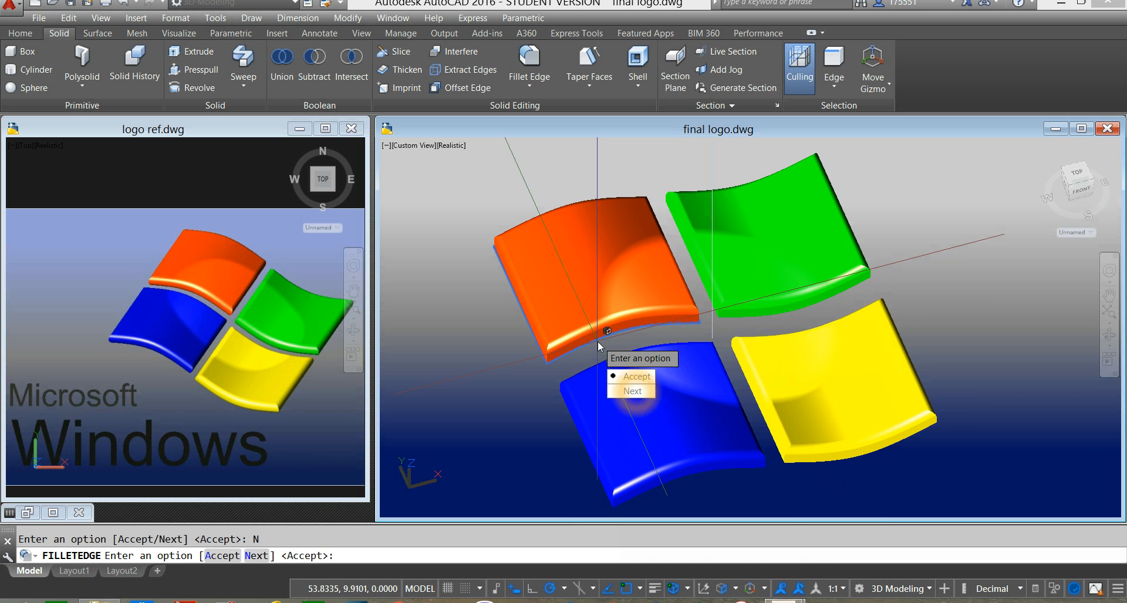
{"action": "left_click", "coordinate": [631, 376]}
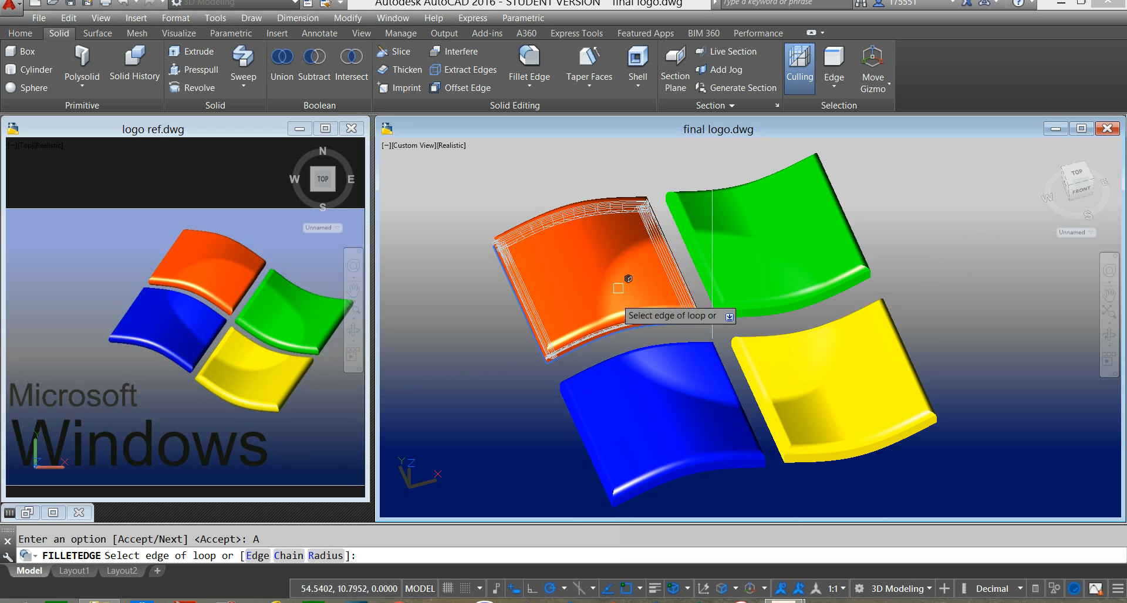
{"action": "right_click", "coordinate": [632, 172]}
{"action": "left_click", "coordinate": [647, 179]}
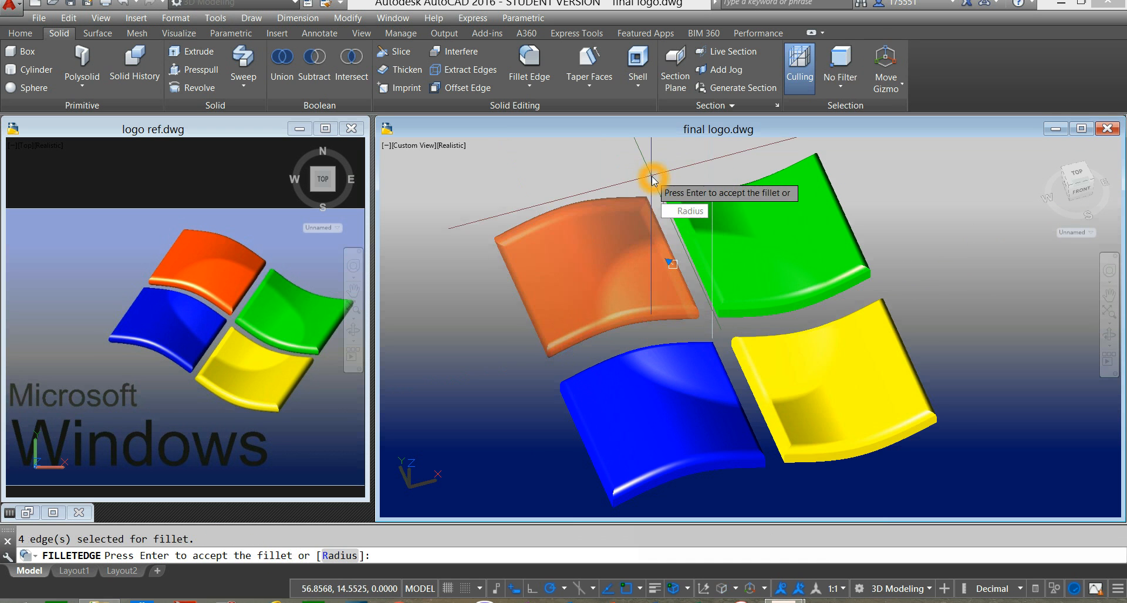
{"action": "right_click", "coordinate": [662, 182]}
{"action": "left_click", "coordinate": [685, 189]}
Accept the orange panel's fillet and try to fillet the blue panel's underside by picking a single edge.
{"action": "right_click", "coordinate": [684, 181]}
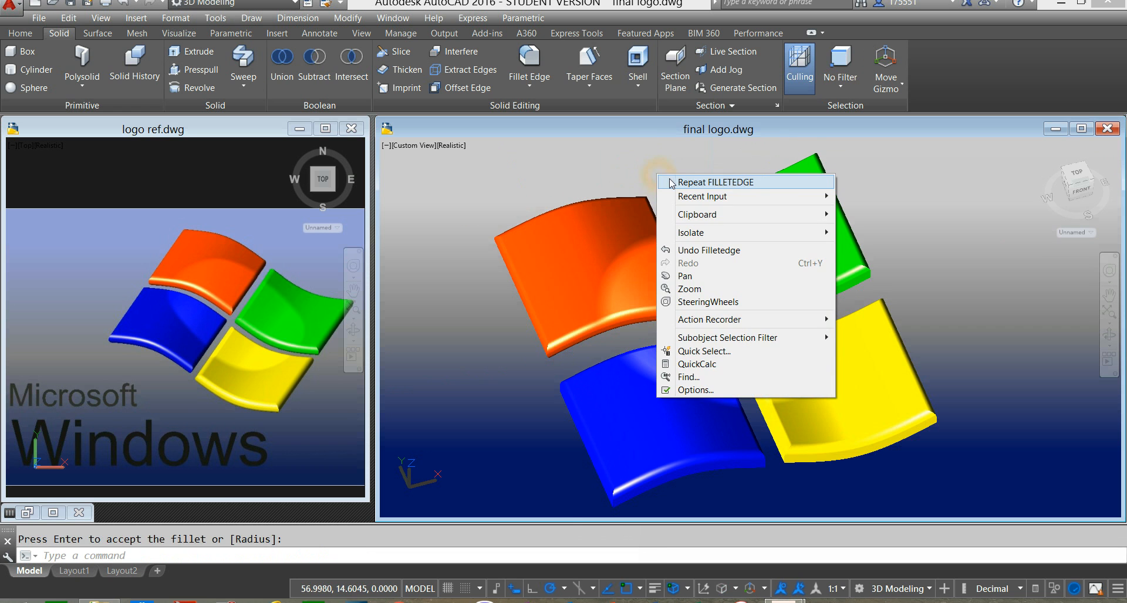
{"action": "left_click", "coordinate": [693, 183]}
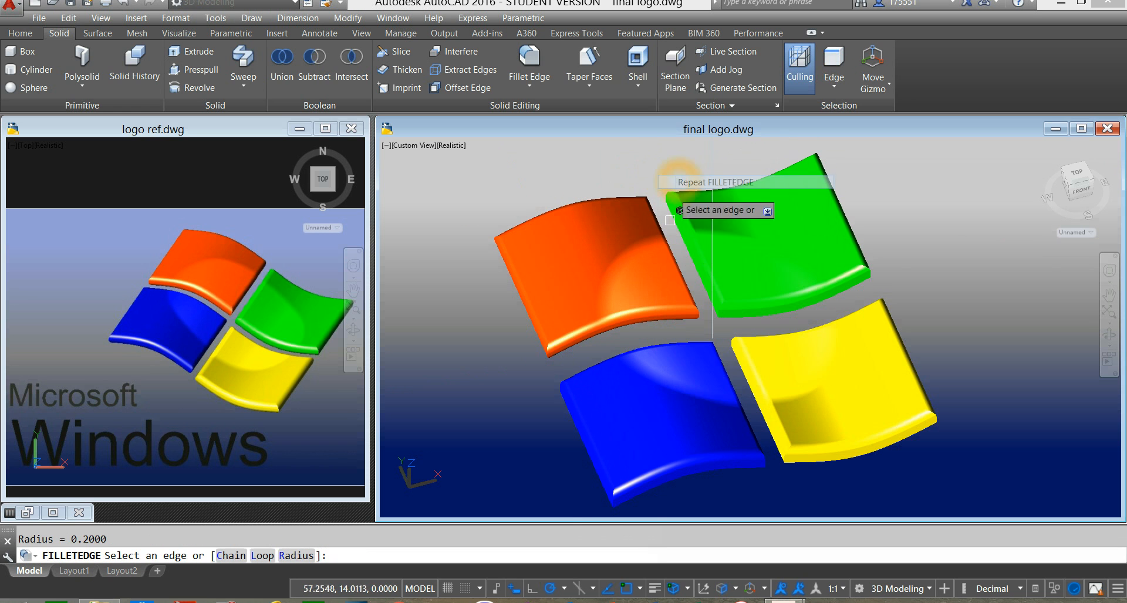
{"action": "left_click", "coordinate": [640, 493]}
{"action": "left_click", "coordinate": [706, 475]}
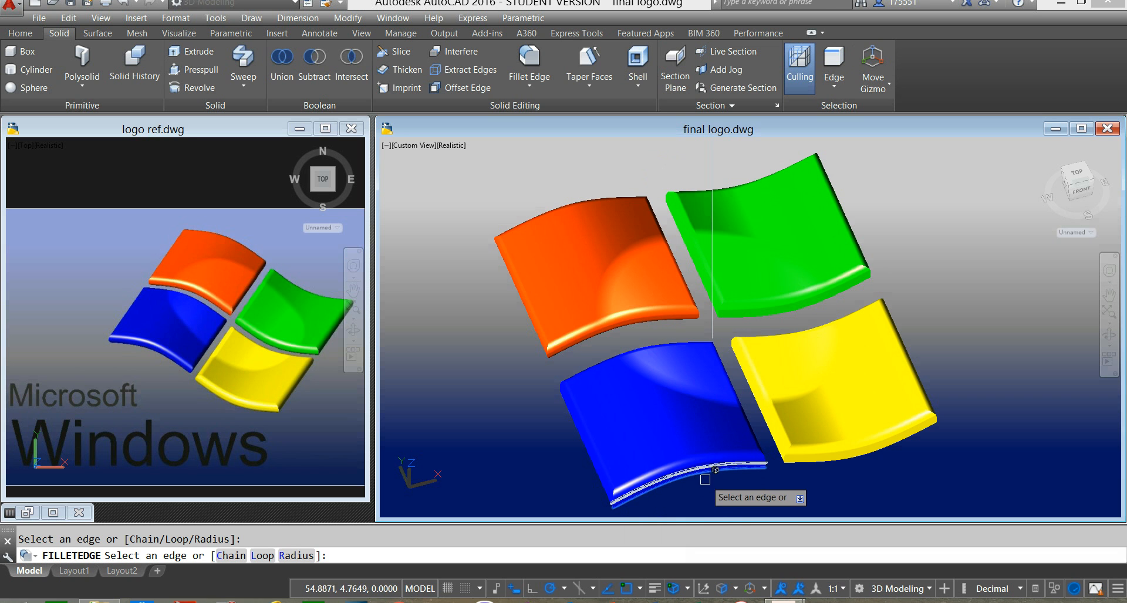
{"action": "right_click", "coordinate": [529, 451]}
{"action": "right_click", "coordinate": [525, 436]}
Fillet the underside's edge loop on the blue panel with the 0.2 radius.
{"action": "left_click", "coordinate": [549, 216]}
{"action": "left_click", "coordinate": [279, 545]}
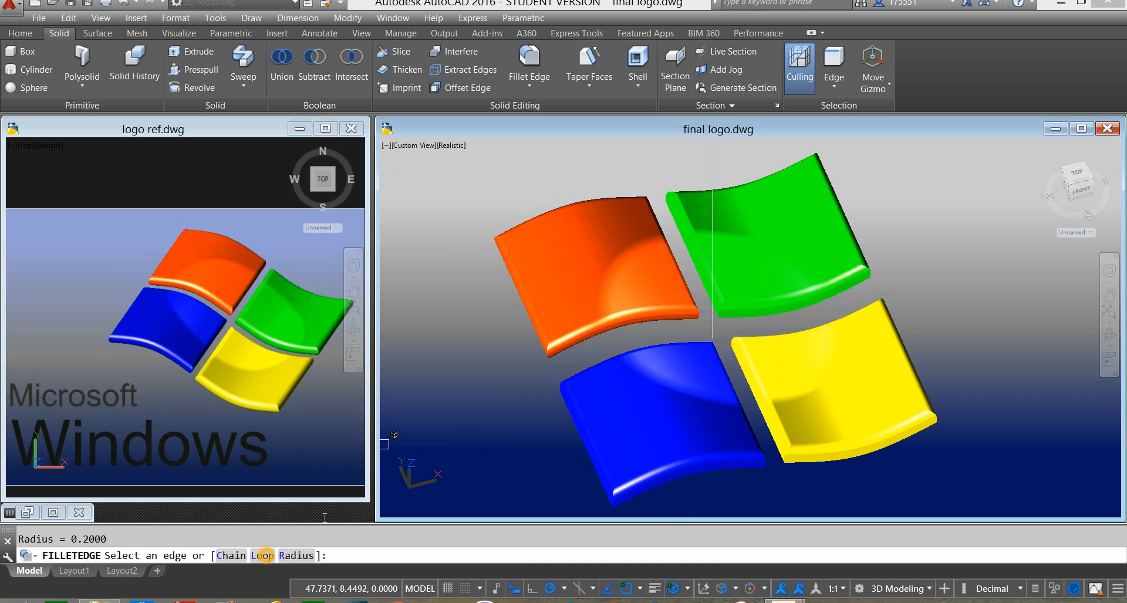
{"action": "left_click", "coordinate": [270, 557]}
{"action": "scroll", "coordinate": [621, 508], "scroll_direction": "up", "scroll_amount": 3}
{"action": "left_click", "coordinate": [639, 496]}
{"action": "left_click", "coordinate": [675, 543]}
{"action": "key", "text": "Return"}
{"action": "key", "text": "Return"}
{"action": "key", "text": "Return"}
Fillet the underside's edge loop on the yellow panel with the 0.2 radius.
{"action": "scroll", "coordinate": [506, 388], "scroll_direction": "down", "scroll_amount": 2}
{"action": "middle_click_drag", "start_coordinate": [506, 389], "coordinate": [470, 392]}
{"action": "right_click", "coordinate": [548, 253]}
{"action": "left_click", "coordinate": [581, 262]}
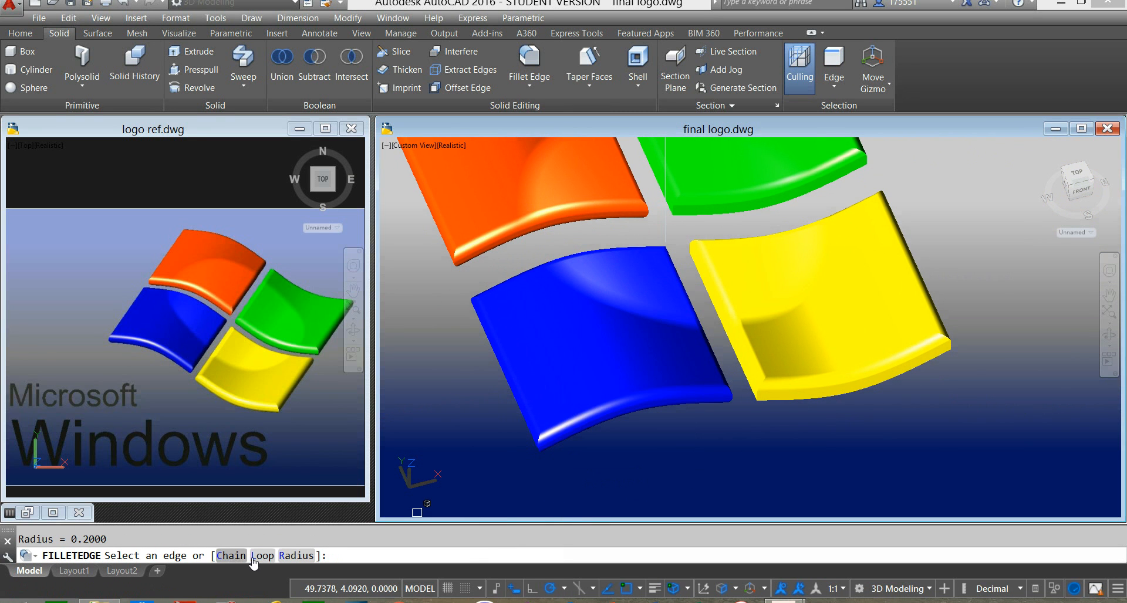
{"action": "left_click", "coordinate": [259, 555]}
{"action": "left_click", "coordinate": [827, 394]}
{"action": "key", "text": "Return"}
{"action": "key", "text": "Return"}
{"action": "right_click", "coordinate": [826, 423]}
{"action": "left_click", "coordinate": [840, 432]}
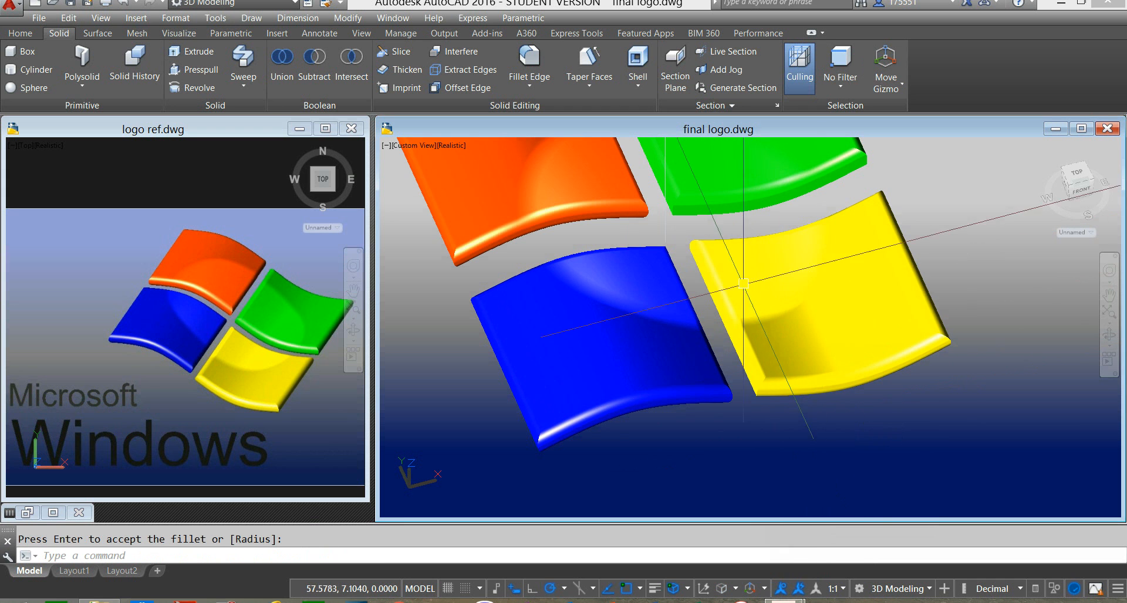
Fillet the underside's edge loop on the green panel with the 0.2 radius.
{"action": "right_click", "coordinate": [933, 187]}
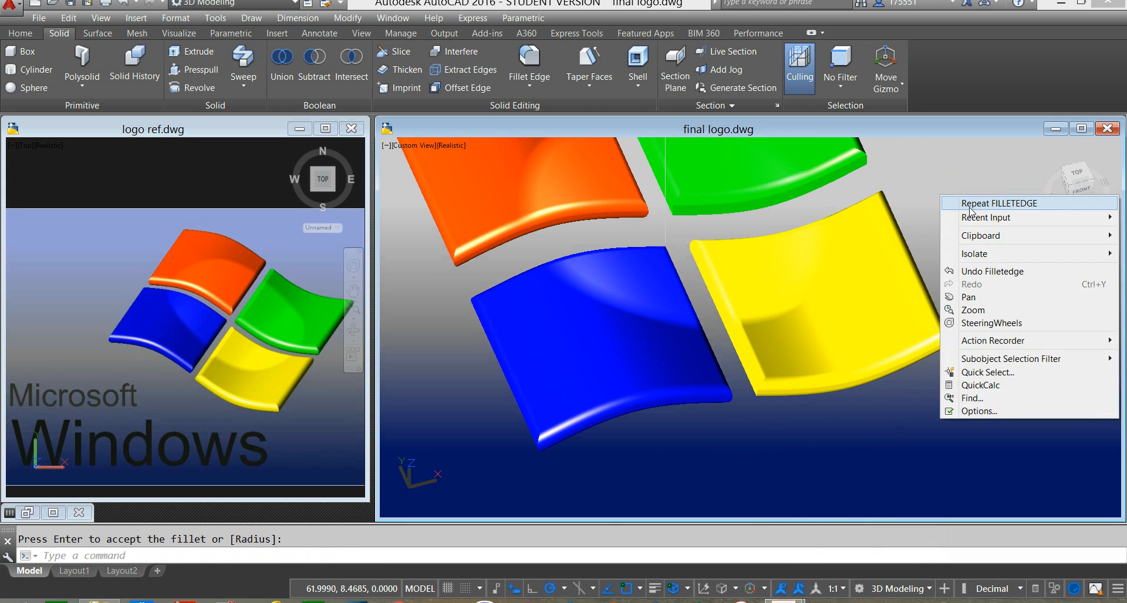
{"action": "left_click", "coordinate": [969, 204]}
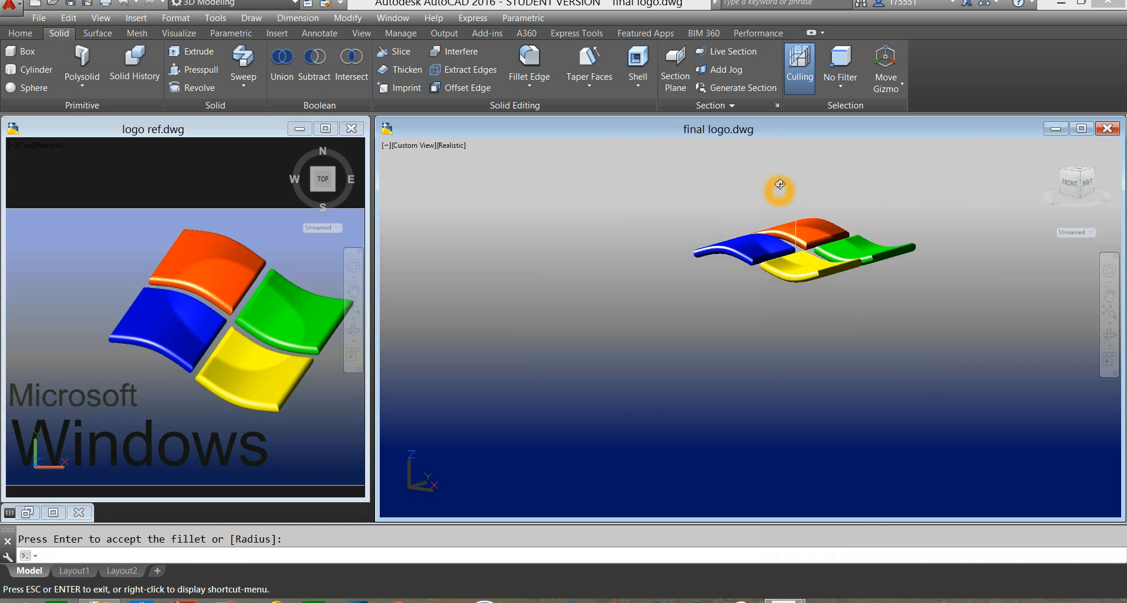
{"action": "middle_click_drag", "start_coordinate": [780, 191], "coordinate": [806, 338], "text": "shift"}
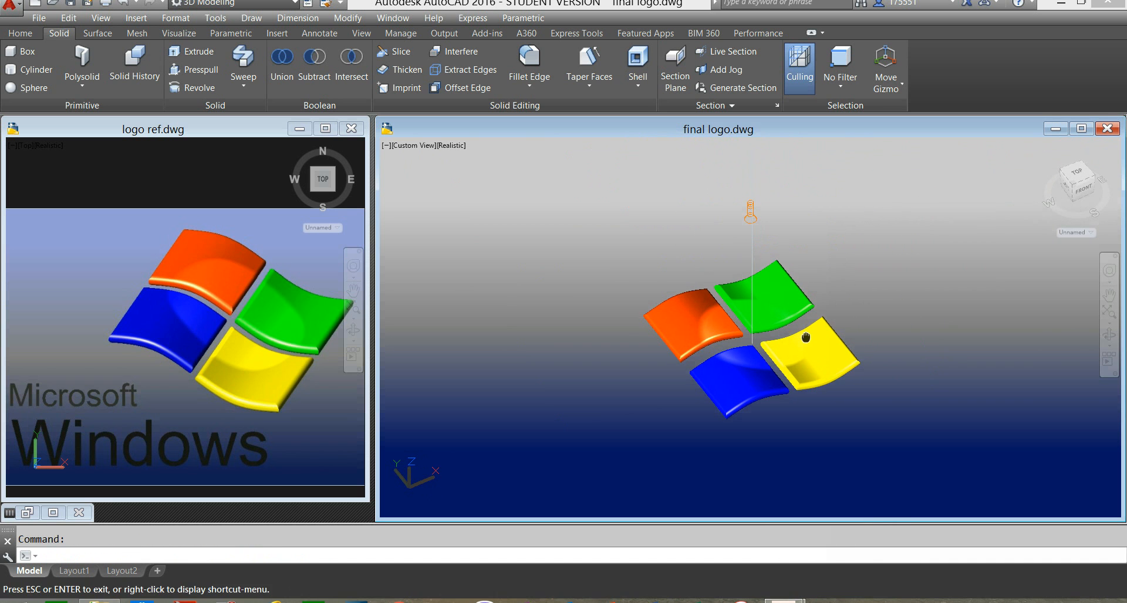
{"action": "key", "text": "Escape"}
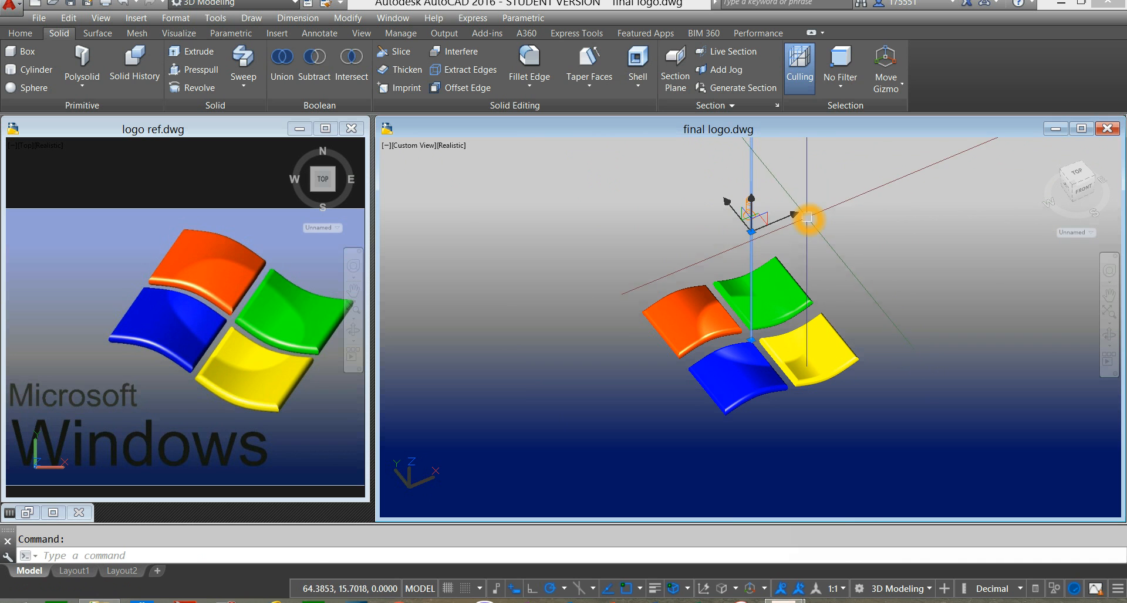
Erase the vertical construction line running from the light down to the logo's centre.
{"action": "key", "text": "Return"}
{"action": "key", "text": "Escape"}
{"action": "key", "text": "Delete"}
Align the UCS with a tilted front view of the logo that matches the reference.
{"action": "middle_click_drag", "start_coordinate": [812, 260], "coordinate": [721, 230], "text": "shift"}
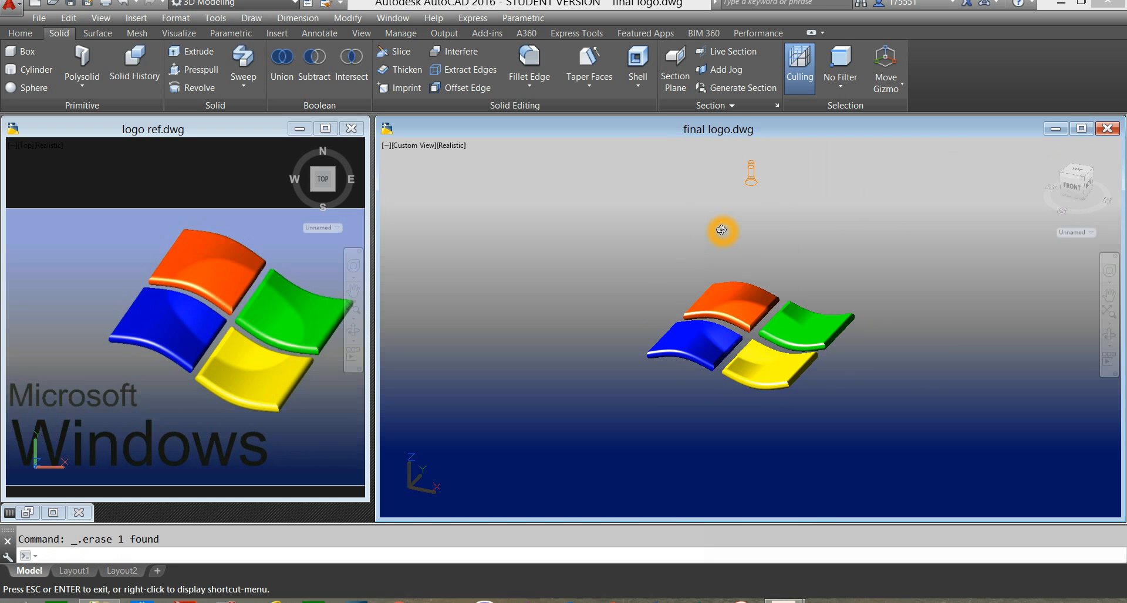
{"action": "scroll", "coordinate": [725, 327], "scroll_direction": "up", "scroll_amount": 3}
{"action": "scroll", "coordinate": [726, 325], "scroll_direction": "down", "scroll_amount": 2}
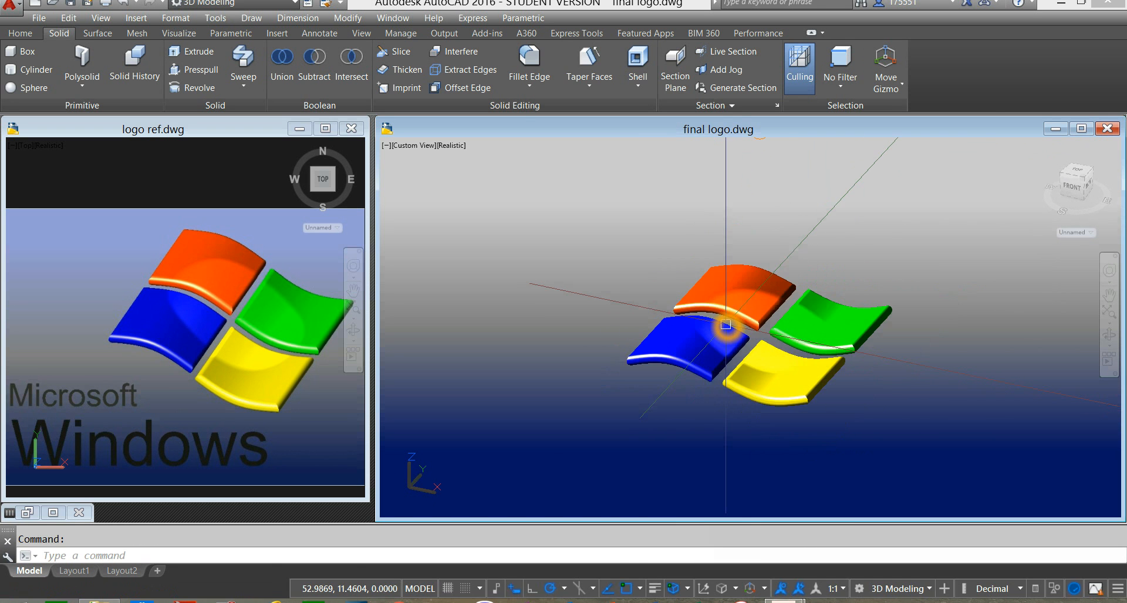
{"action": "scroll", "coordinate": [728, 323], "scroll_direction": "down", "scroll_amount": 2}
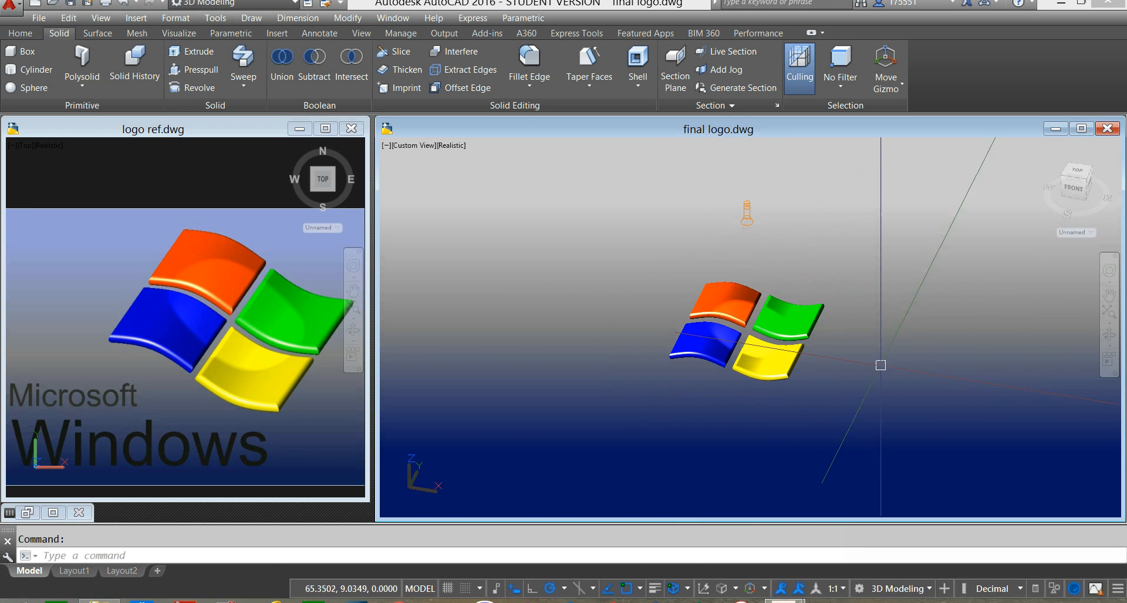
{"action": "middle_click_drag", "start_coordinate": [865, 368], "coordinate": [862, 371], "text": "shift"}
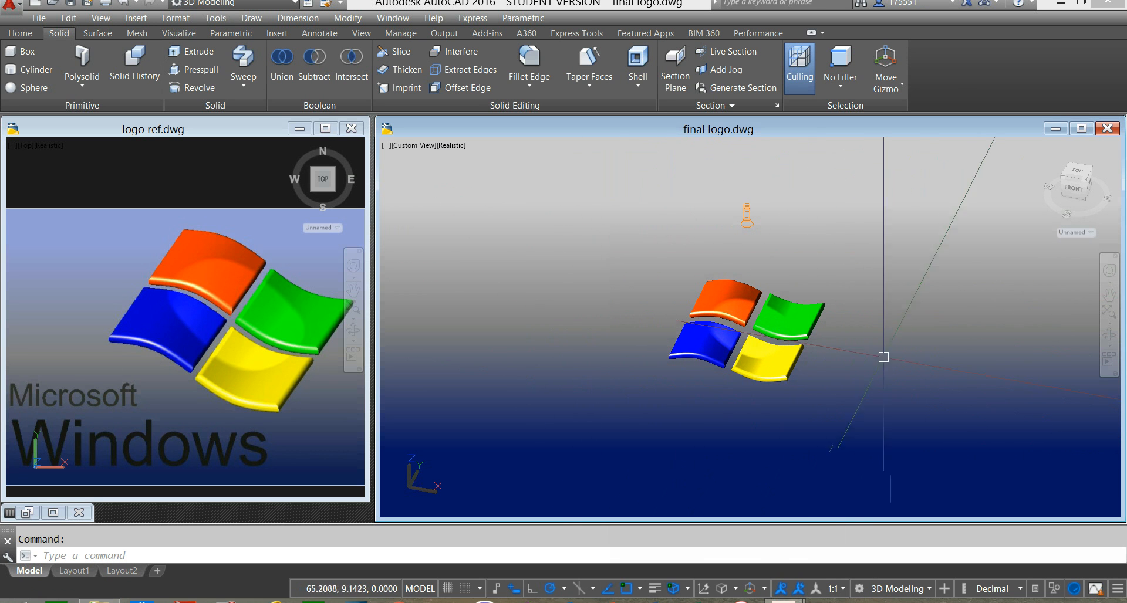
{"action": "left_click", "coordinate": [21, 34]}
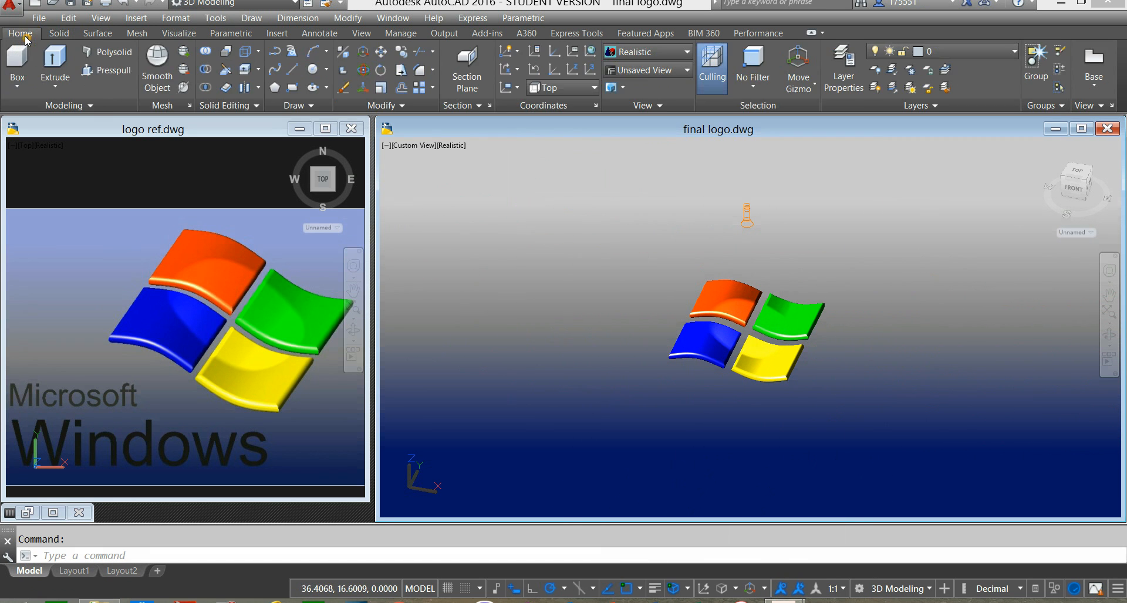
{"action": "left_click", "coordinate": [519, 92]}
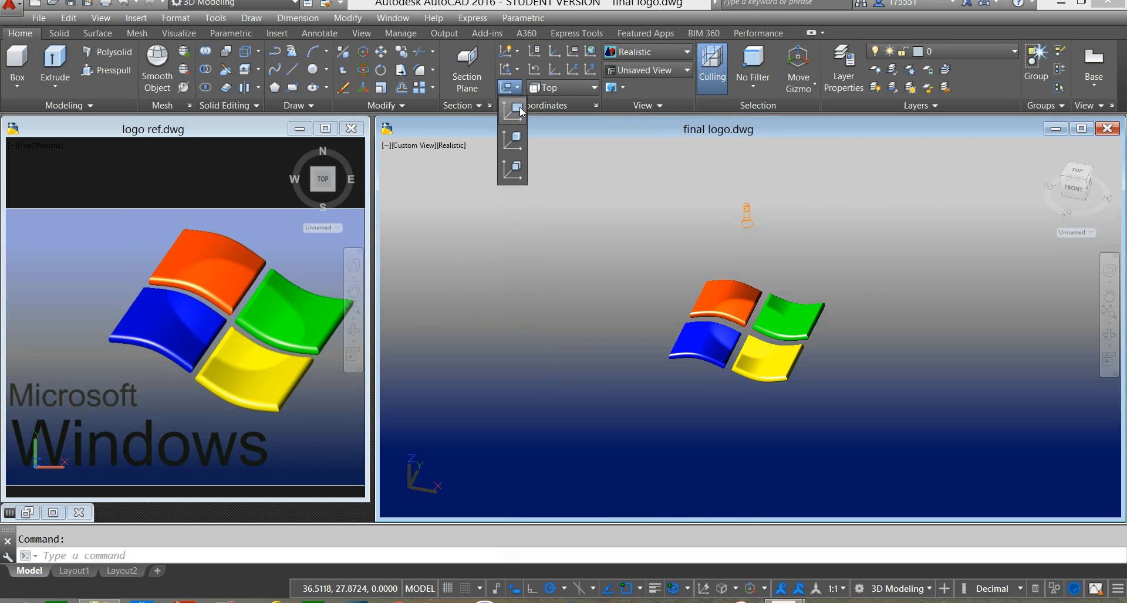
{"action": "left_click", "coordinate": [521, 113]}
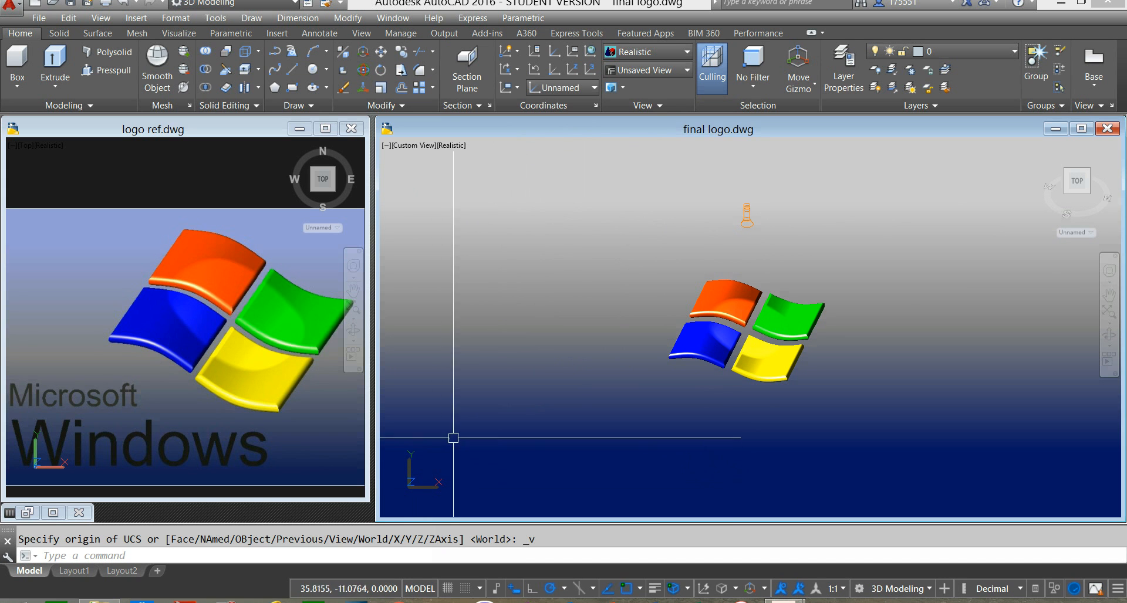
Switch the final logo drawing's visual style to 2D Wireframe.
{"action": "left_click", "coordinate": [576, 315]}
{"action": "scroll", "coordinate": [577, 311], "scroll_direction": "down", "scroll_amount": 3}
{"action": "scroll", "coordinate": [577, 311], "scroll_direction": "up", "scroll_amount": 5}
{"action": "middle_click_drag", "start_coordinate": [576, 312], "coordinate": [558, 367]}
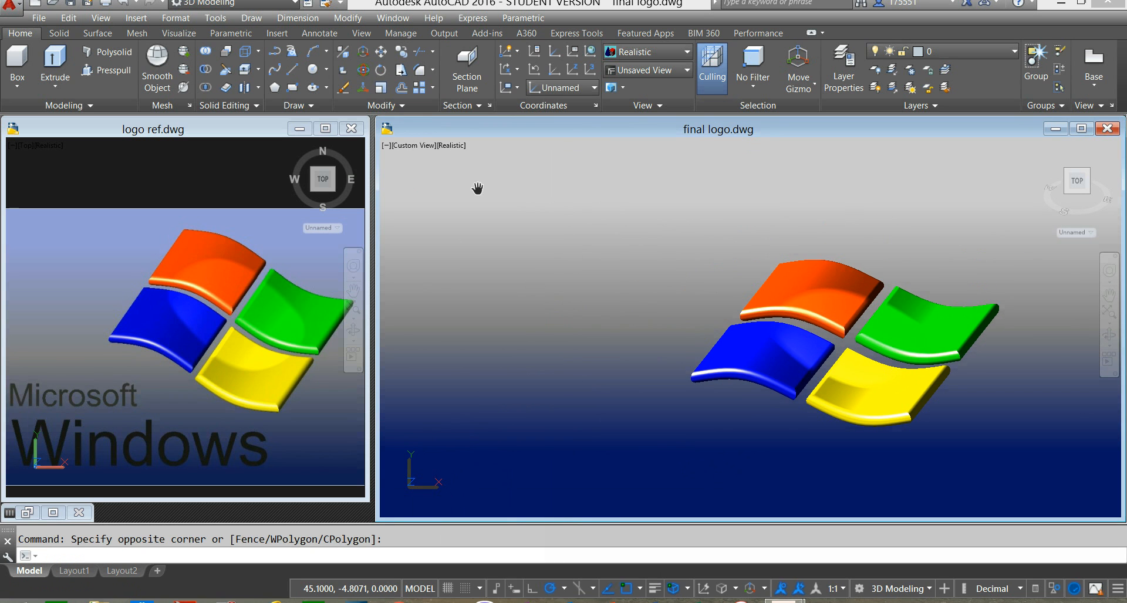
{"action": "left_click", "coordinate": [457, 147]}
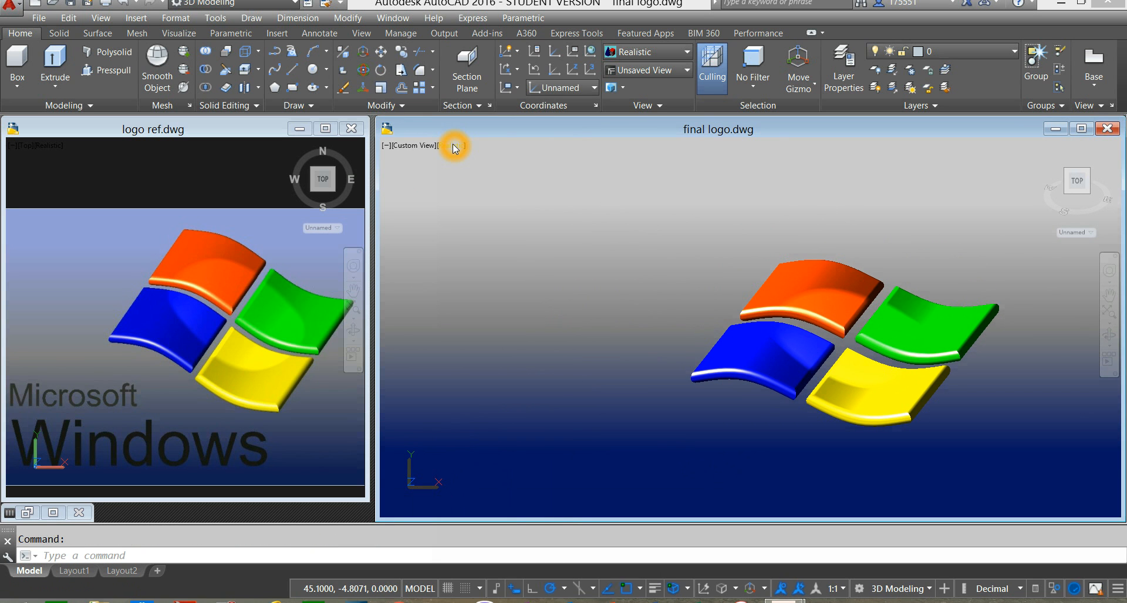
{"action": "left_click", "coordinate": [456, 147]}
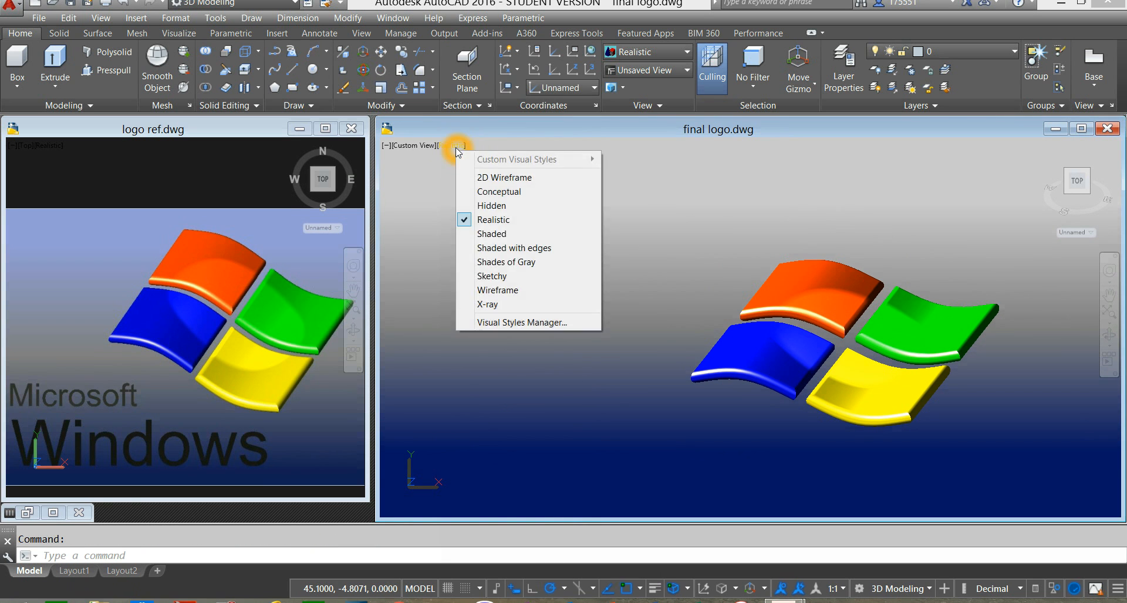
{"action": "left_click", "coordinate": [486, 179]}
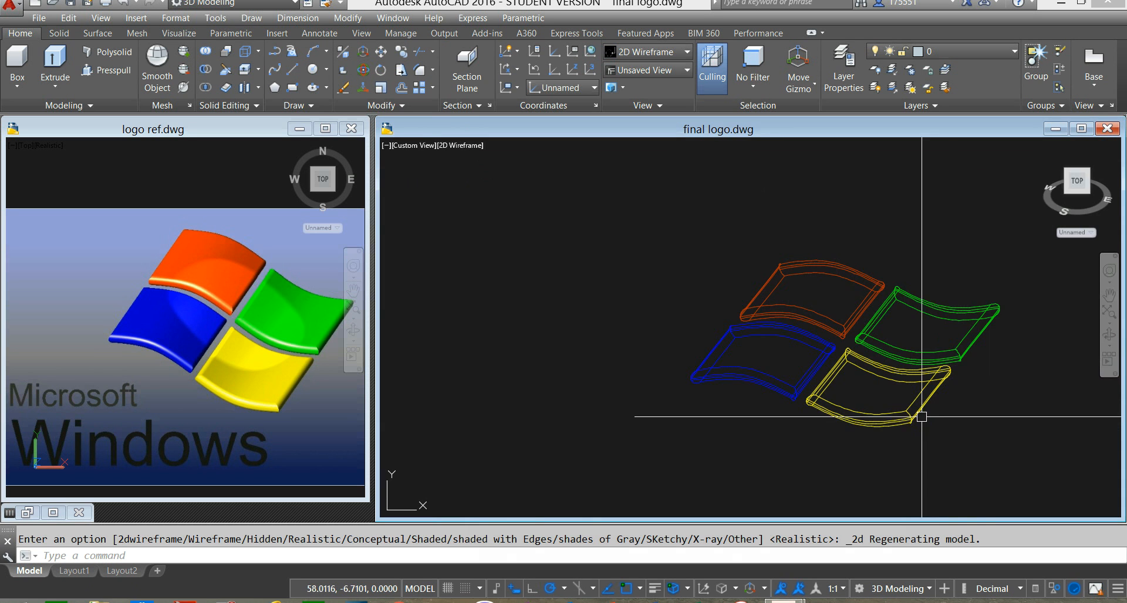
Draw a line straight down from the yellow panel's lowest corner, continuing horizontally left to beyond the blue panel.
{"action": "middle_click_drag", "start_coordinate": [922, 417], "coordinate": [705, 295]}
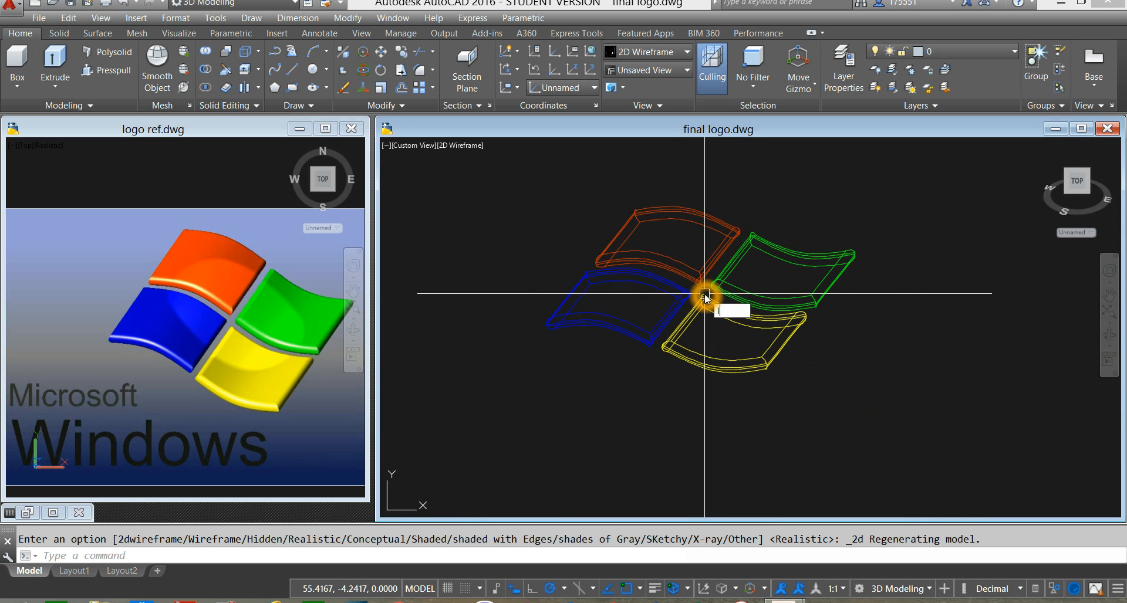
{"action": "type", "text": "l"}
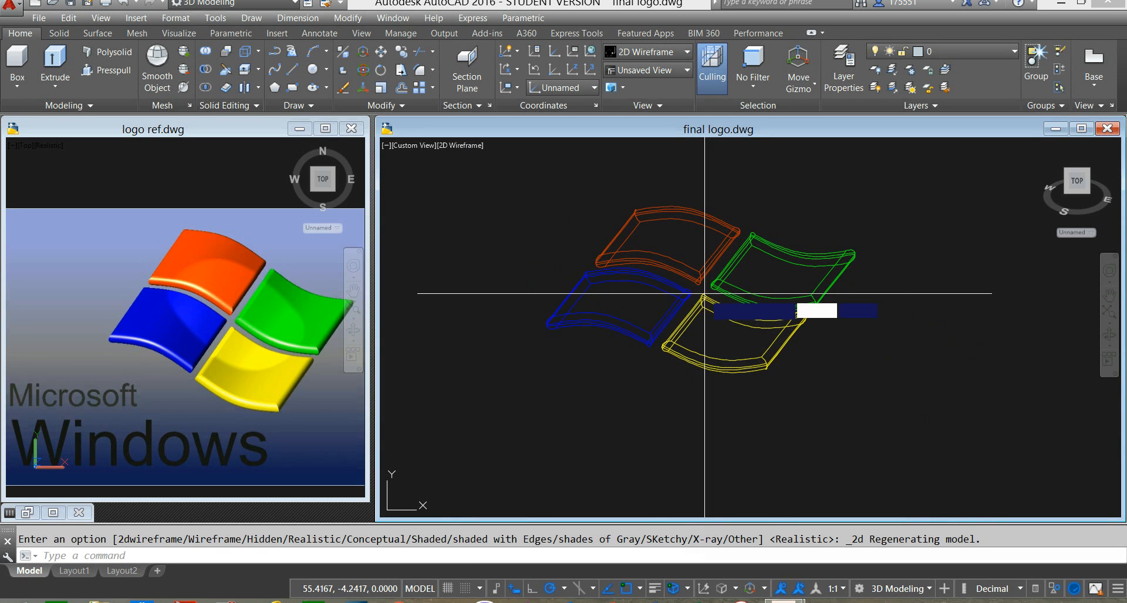
{"action": "key", "text": "Return"}
{"action": "left_click", "coordinate": [767, 369]}
{"action": "left_click", "coordinate": [766, 368]}
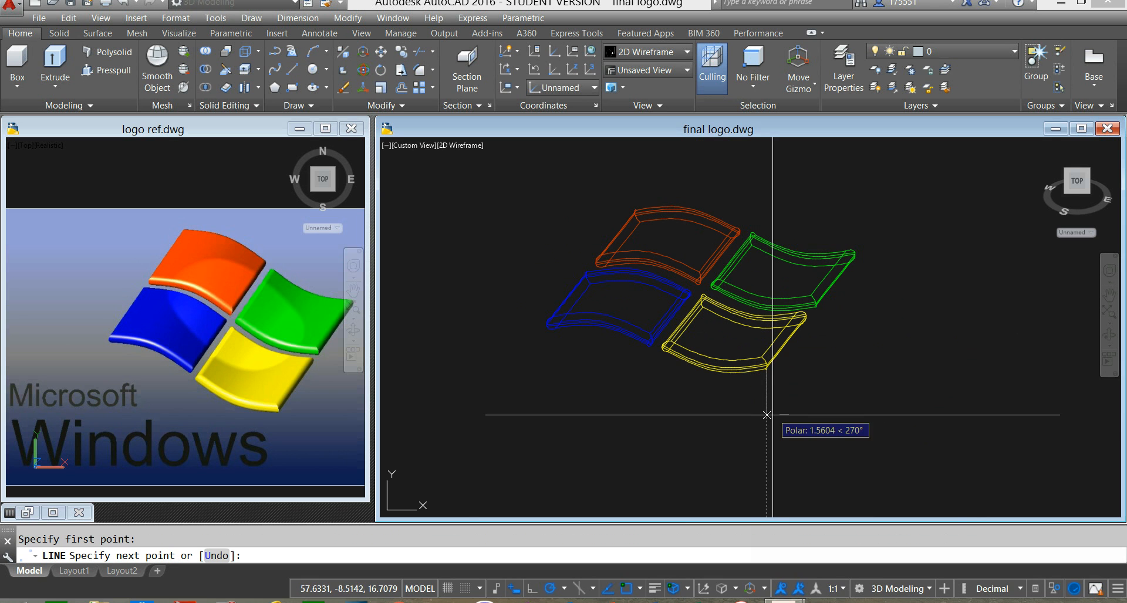
{"action": "left_click", "coordinate": [769, 437]}
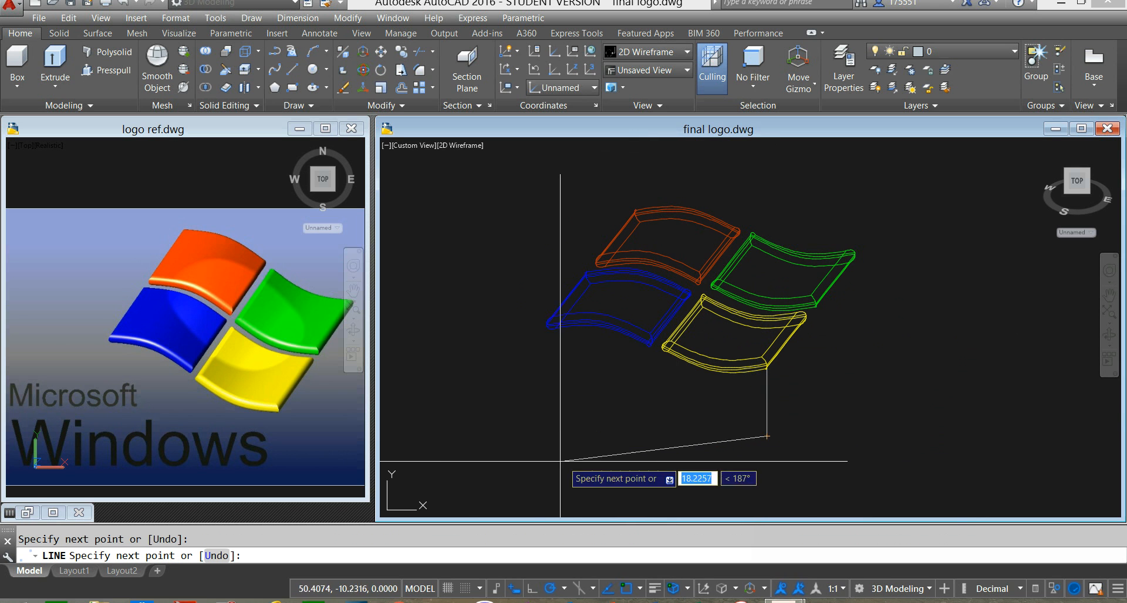
{"action": "middle_click_drag", "start_coordinate": [500, 437], "coordinate": [668, 432]}
{"action": "left_click", "coordinate": [614, 429]}
{"action": "right_click", "coordinate": [616, 377]}
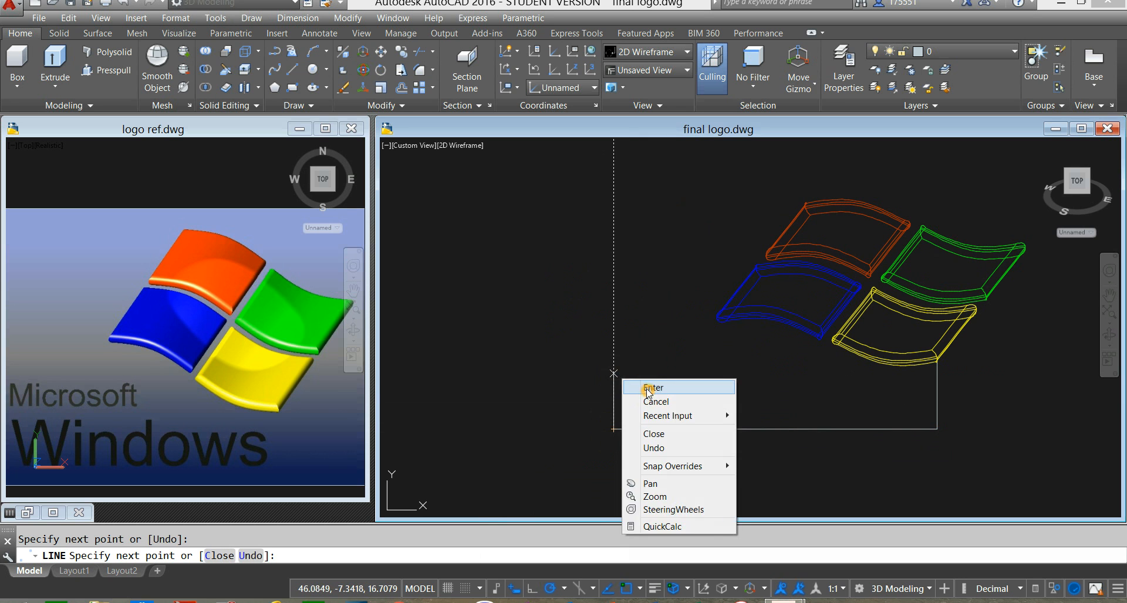
{"action": "left_click", "coordinate": [645, 386]}
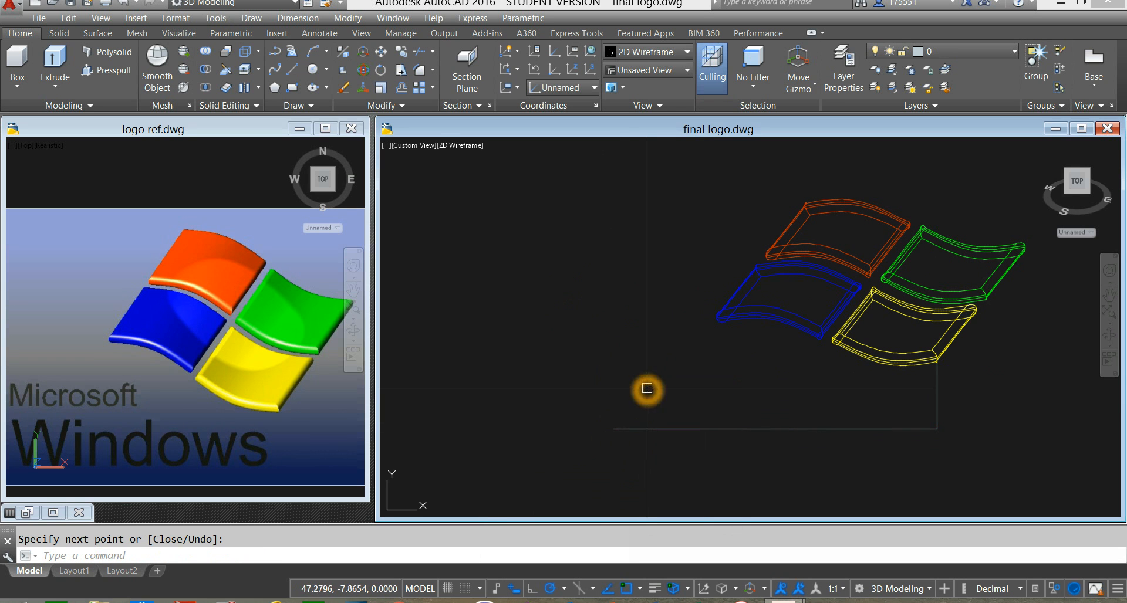
Set the Standard text style's height to 0.75 and apply it.
{"action": "left_click", "coordinate": [320, 34]}
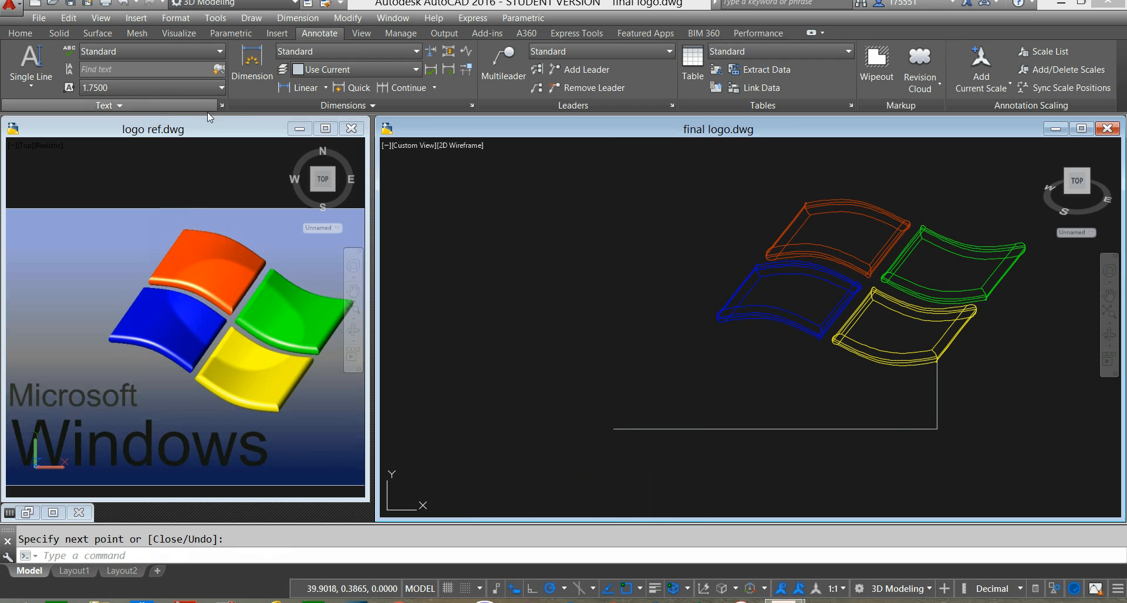
{"action": "left_click", "coordinate": [222, 107]}
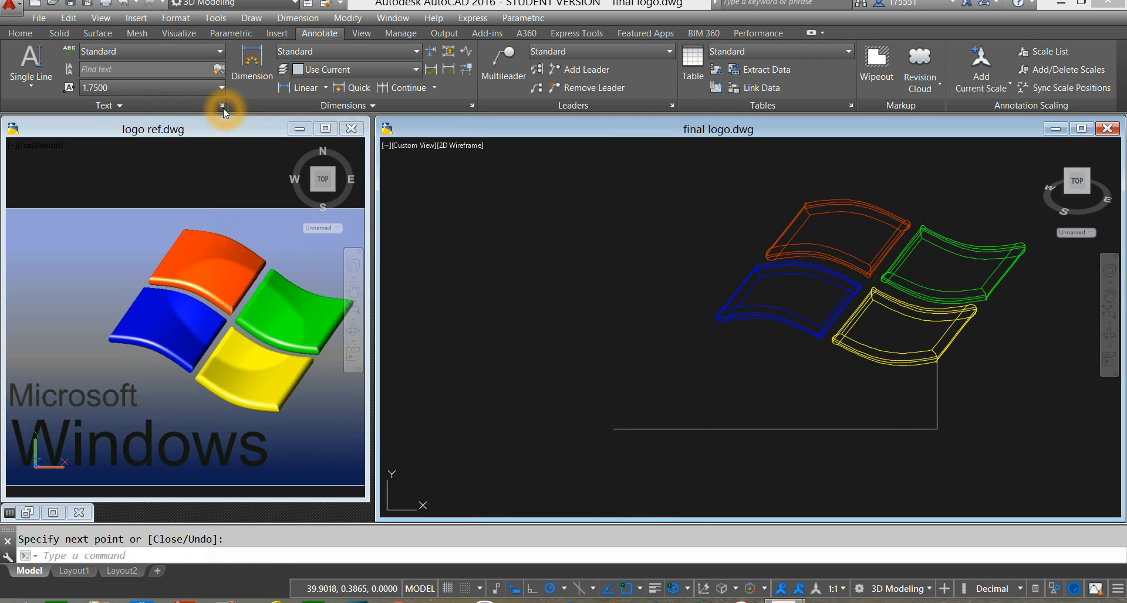
{"action": "double_click", "coordinate": [645, 296]}
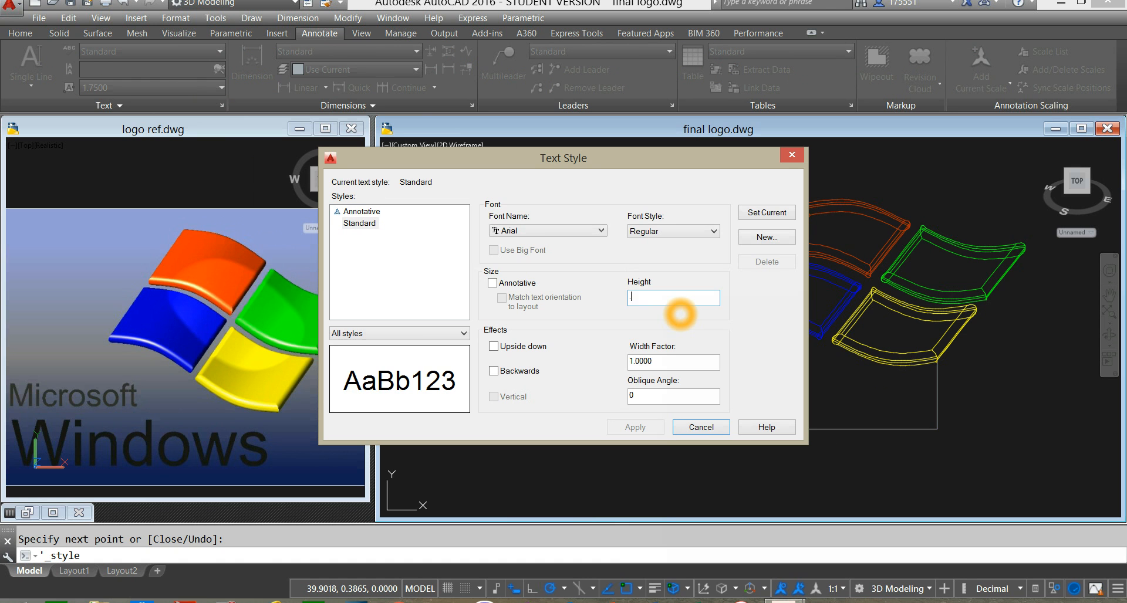
{"action": "left_click", "coordinate": [651, 430]}
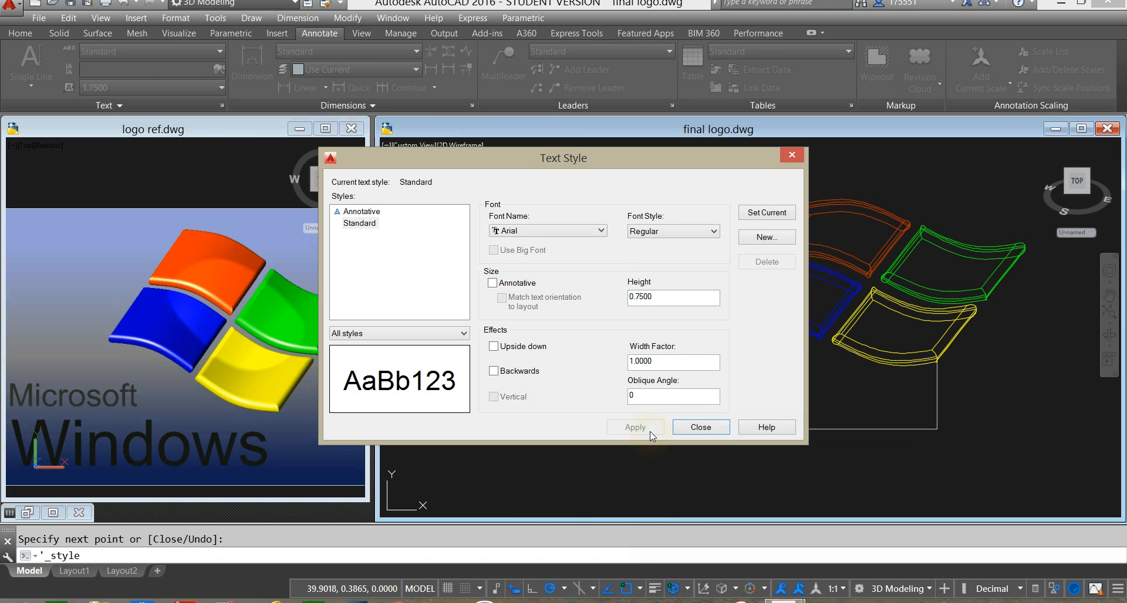
{"action": "left_click", "coordinate": [692, 428]}
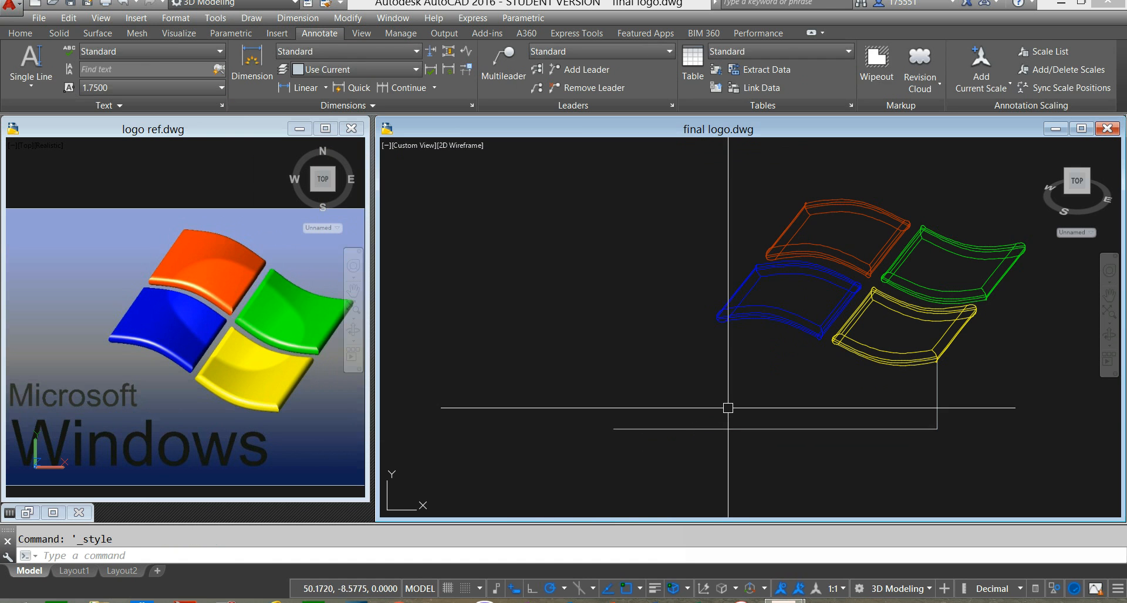
Add the single-line text "Microsoft" with zero rotation, starting at the free end of the horizontal guide line.
{"action": "left_click", "coordinate": [26, 62]}
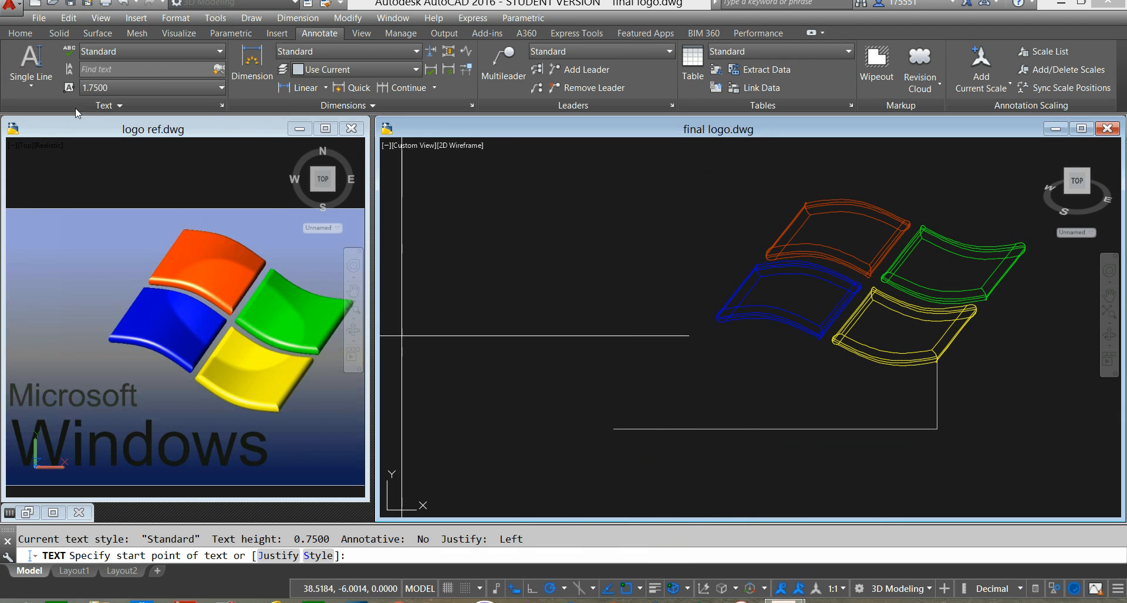
{"action": "left_click", "coordinate": [611, 437]}
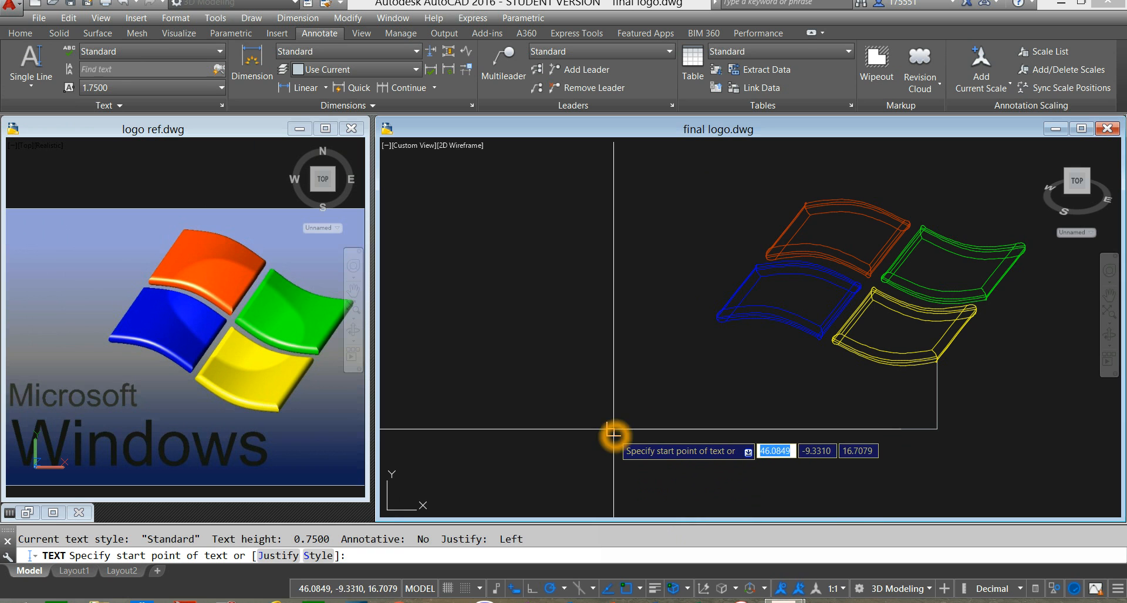
{"action": "left_click", "coordinate": [808, 429]}
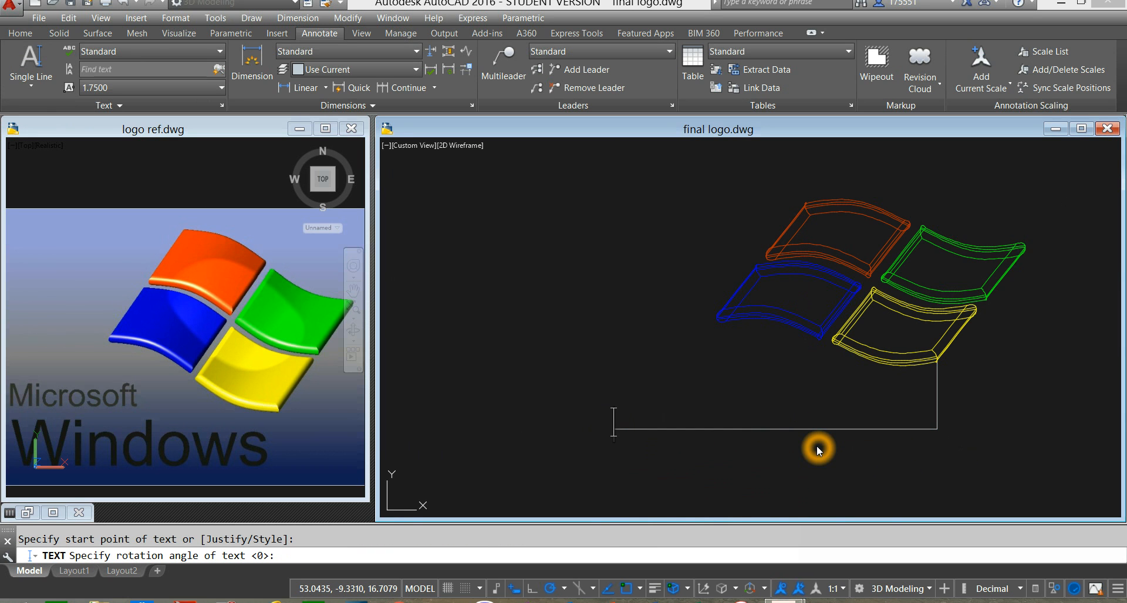
{"action": "type", "text": "Micro"}
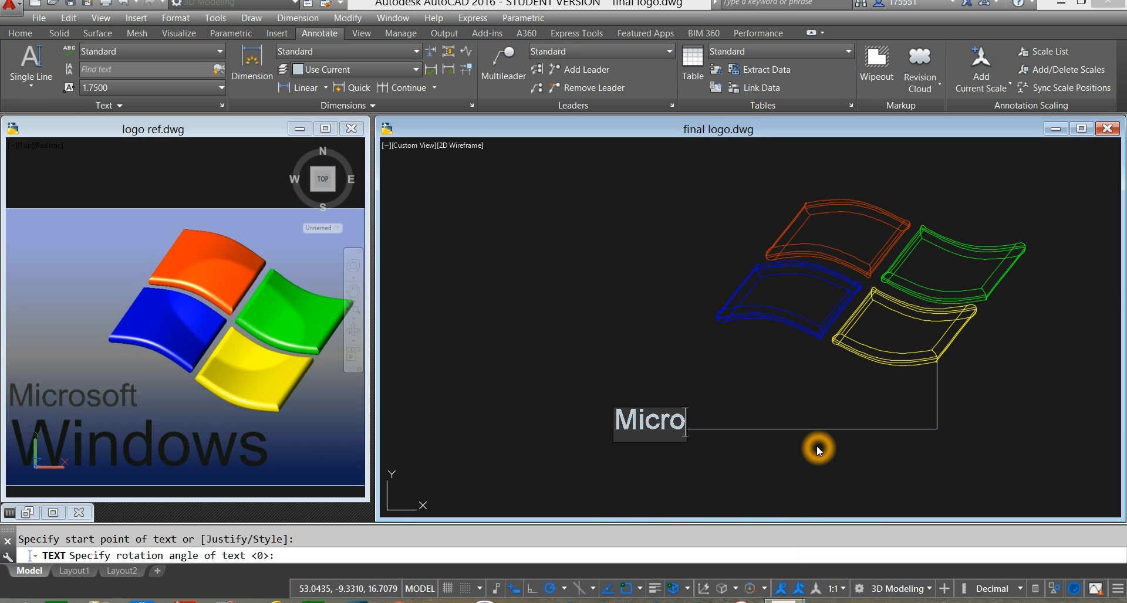
{"action": "type", "text": "soft"}
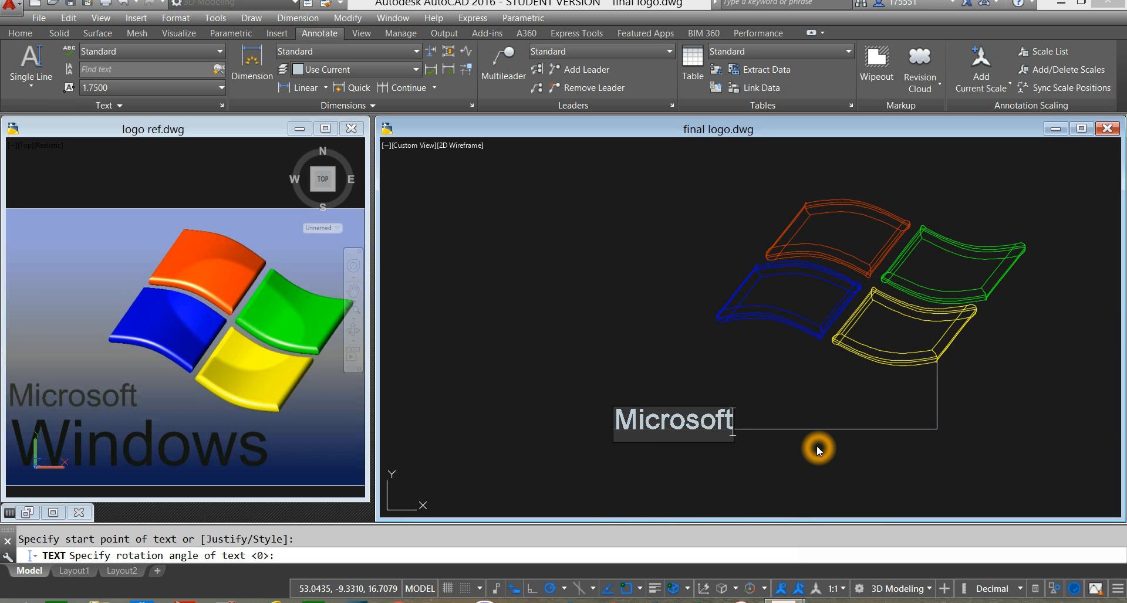
{"action": "key", "text": "Return"}
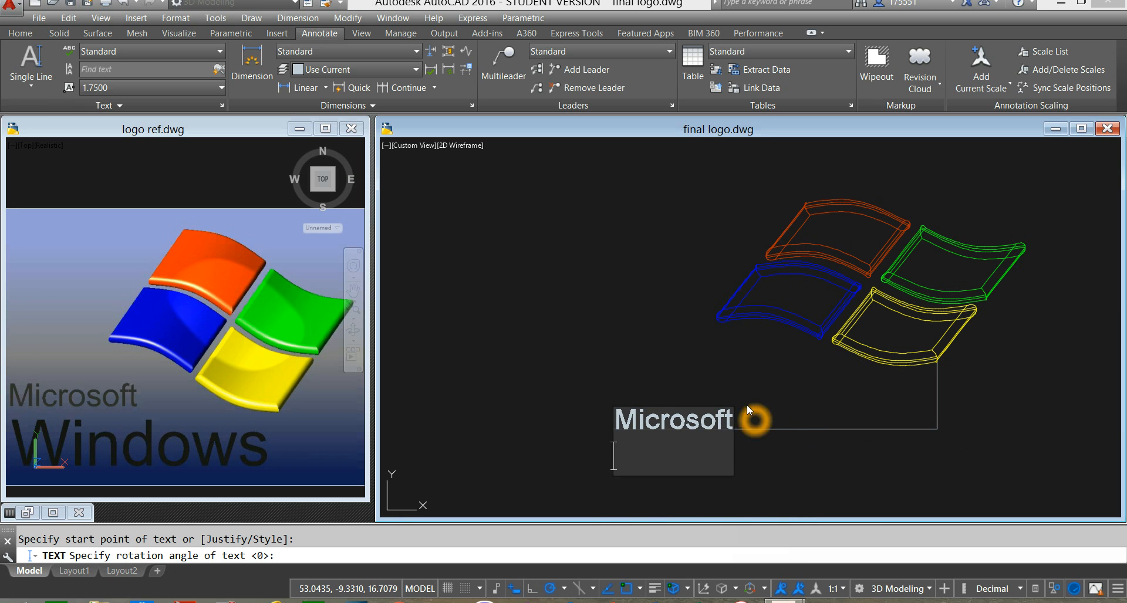
{"action": "key", "text": "Return"}
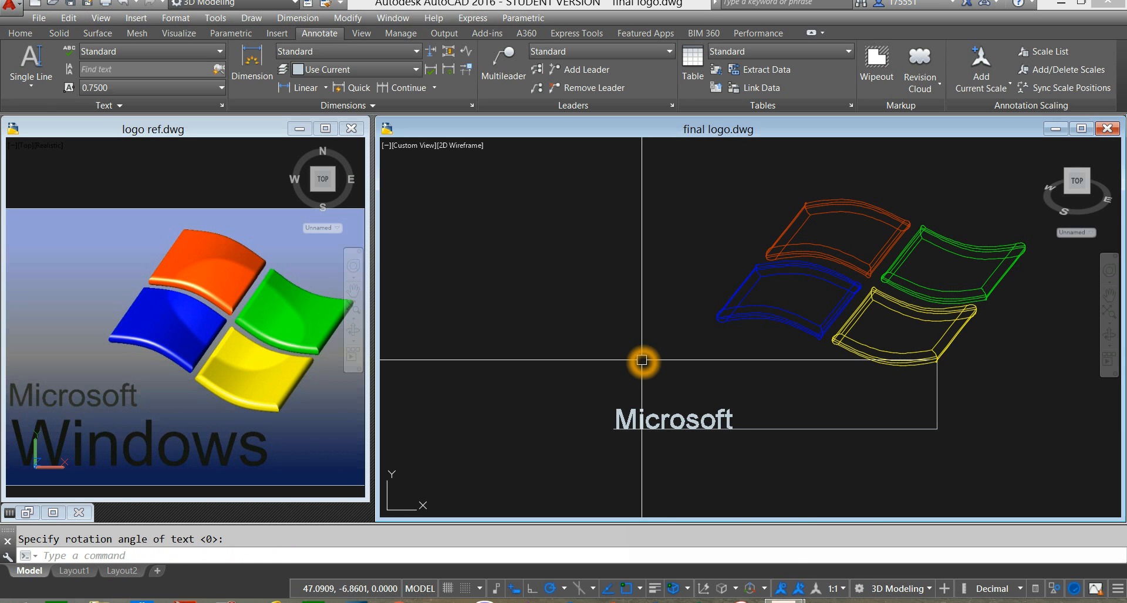
Set the Standard text style's height to 2 and apply it.
{"action": "middle_click_drag", "start_coordinate": [641, 360], "coordinate": [575, 321]}
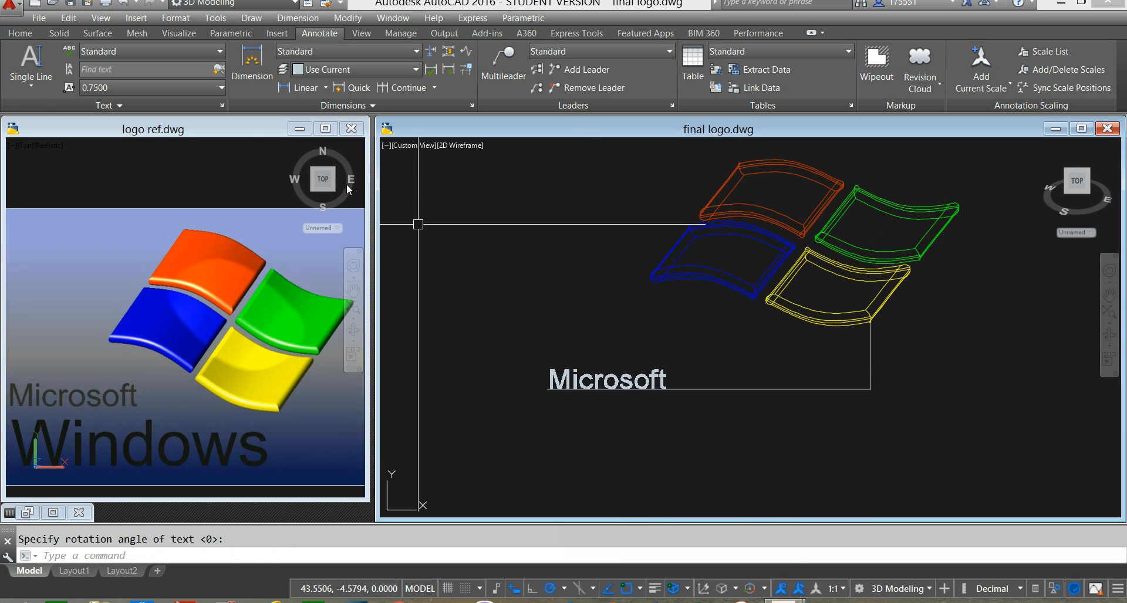
{"action": "left_click", "coordinate": [223, 106]}
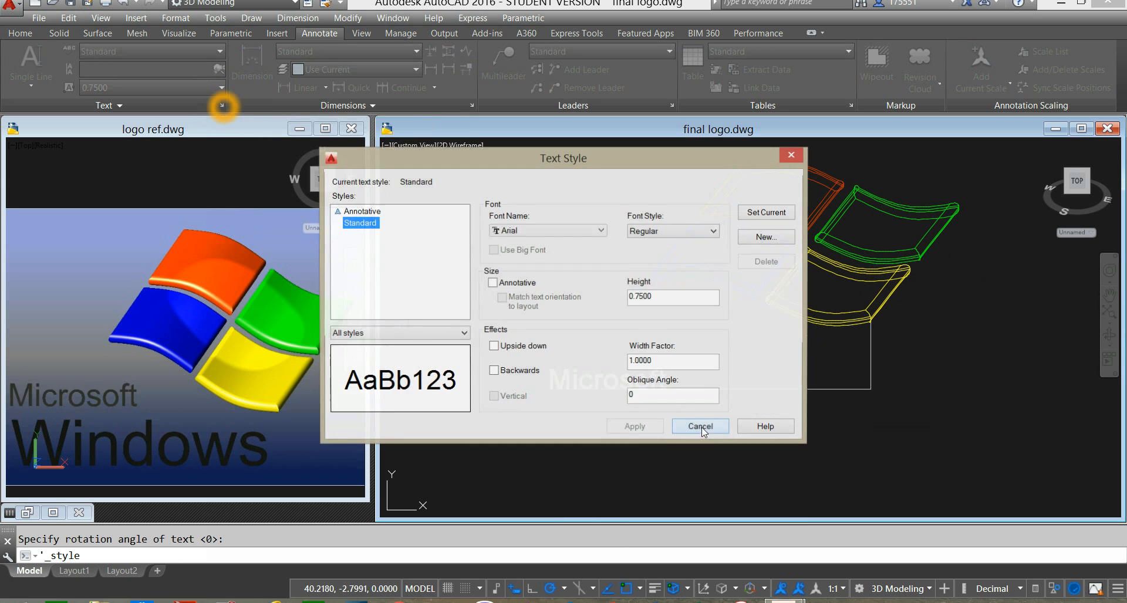
{"action": "left_click", "coordinate": [663, 298]}
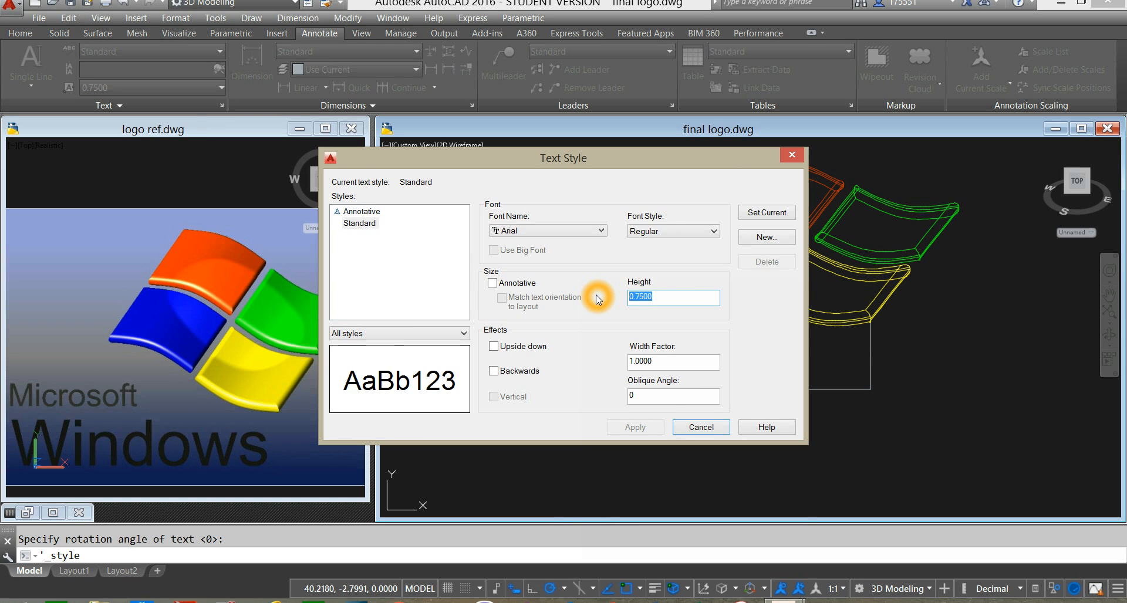
{"action": "type", "text": "2"}
{"action": "left_click", "coordinate": [649, 428]}
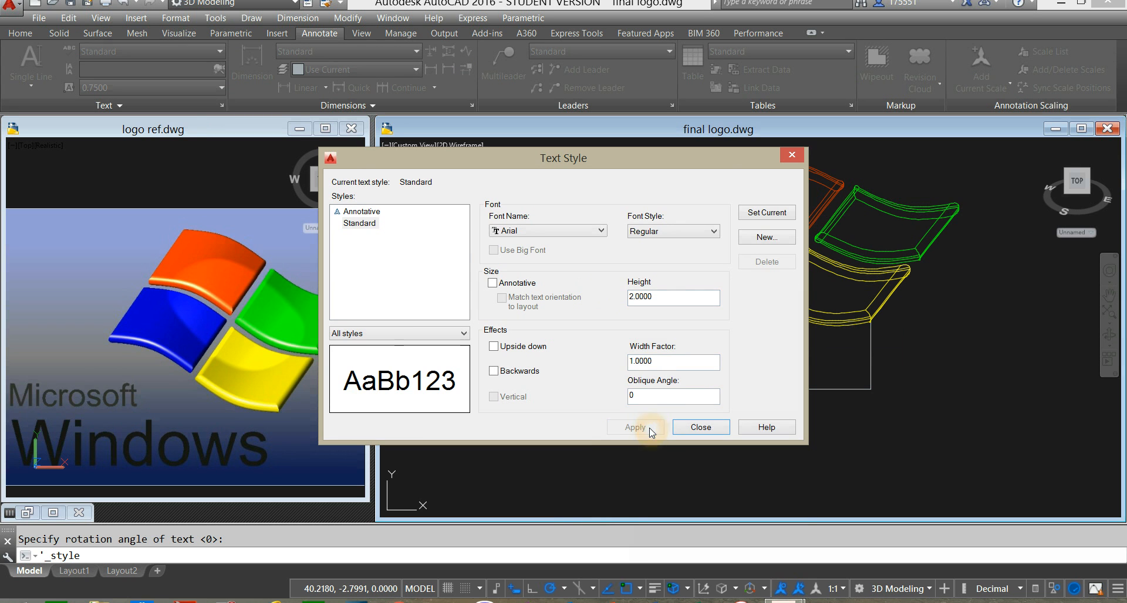
{"action": "left_click", "coordinate": [702, 429]}
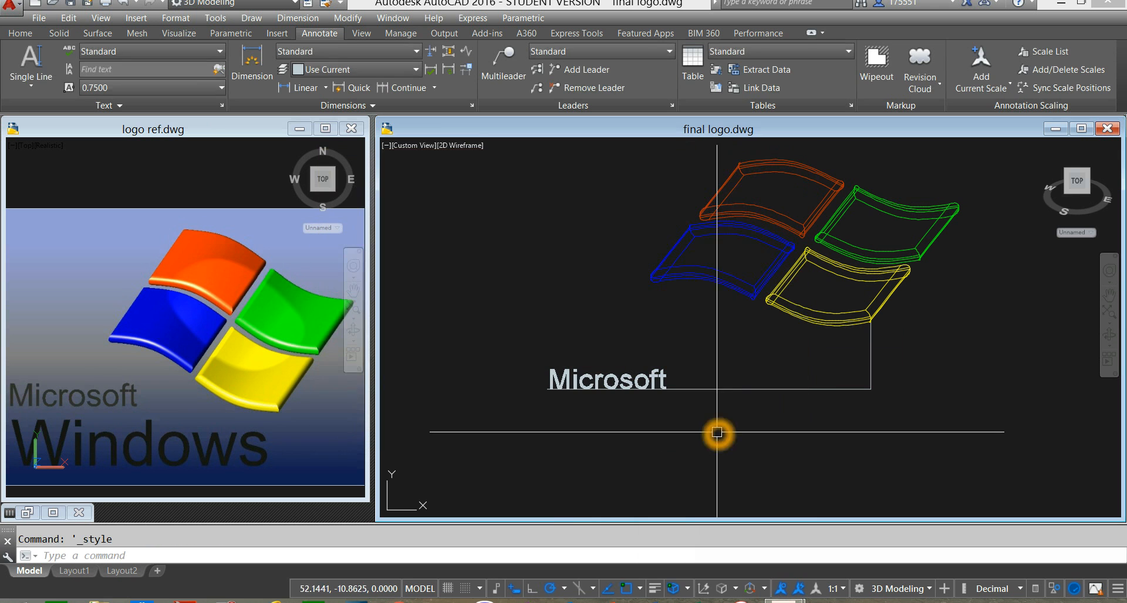
Add the single-line text "Windows" with zero rotation directly below "Microsoft", aligned with its starting edge.
{"action": "left_click", "coordinate": [32, 68]}
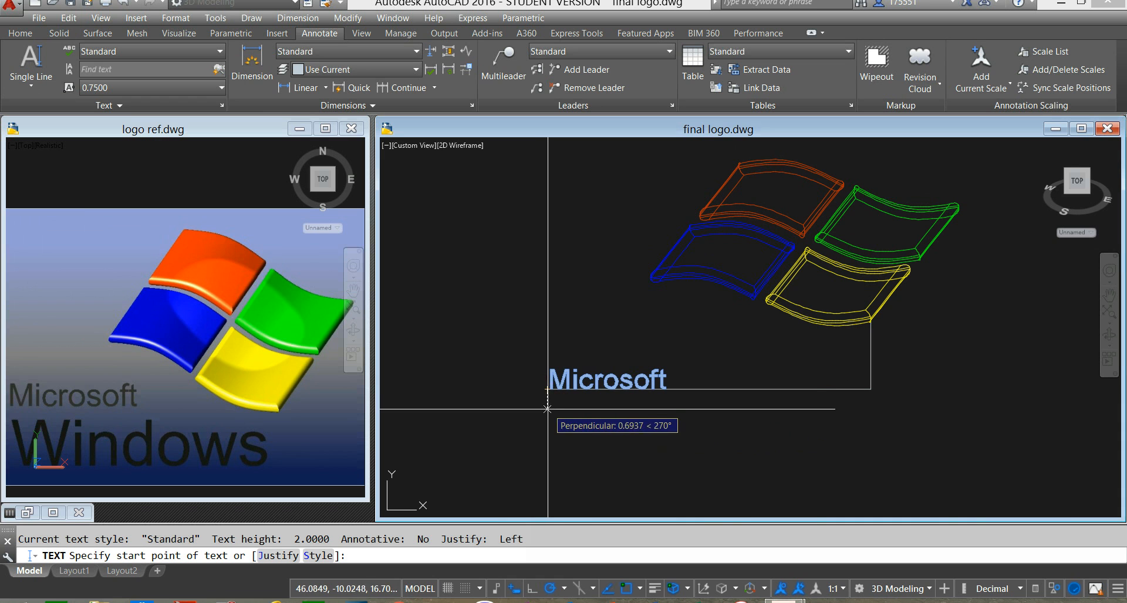
{"action": "left_click", "coordinate": [554, 449]}
{"action": "left_click", "coordinate": [726, 452]}
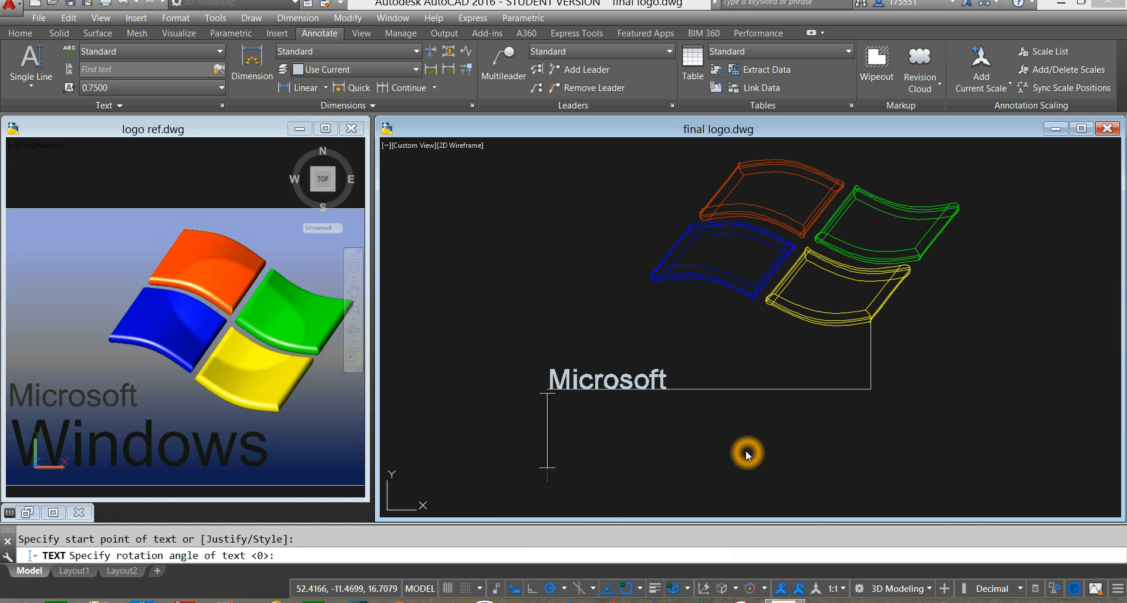
{"action": "type", "text": "Windo"}
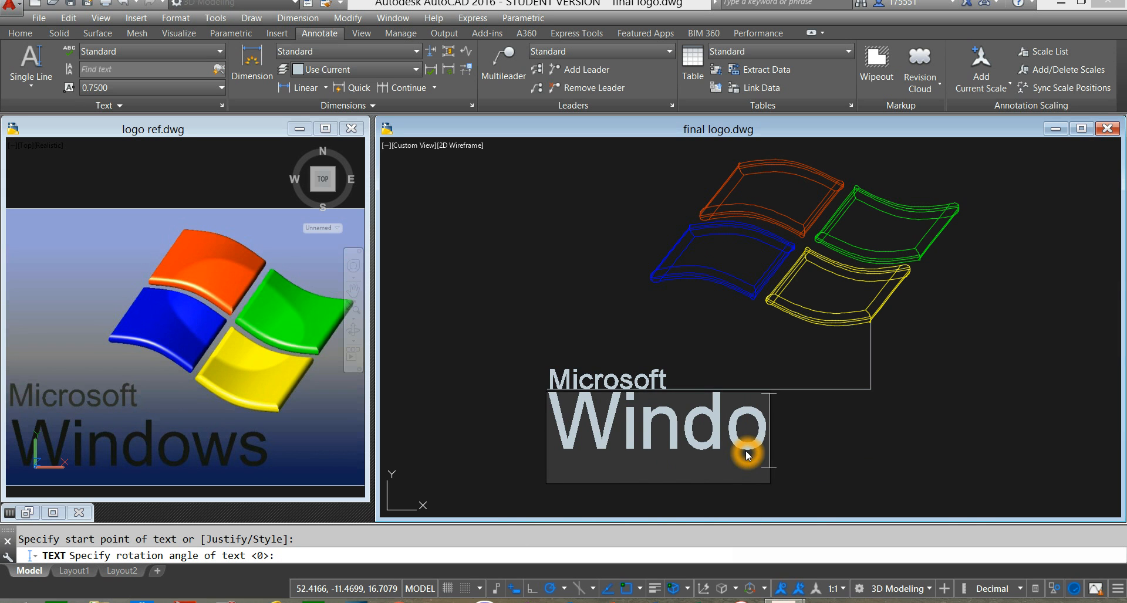
{"action": "type", "text": "ws"}
{"action": "key", "text": "Return"}
{"action": "key", "text": "Return"}
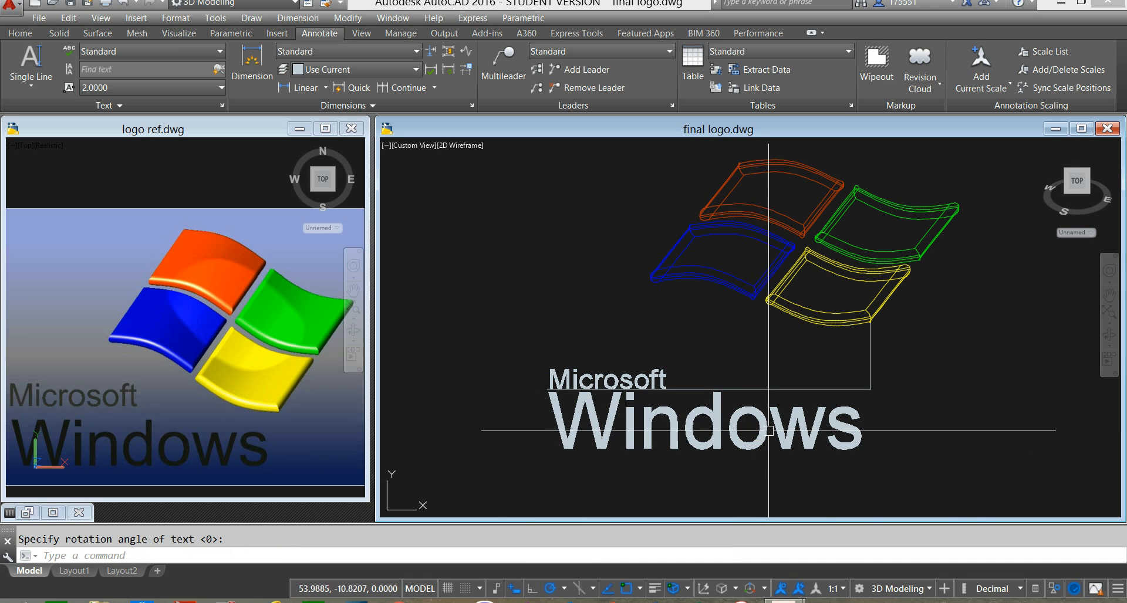
{"action": "left_click", "coordinate": [709, 352]}
{"action": "scroll", "coordinate": [709, 352], "scroll_direction": "down", "scroll_amount": 4}
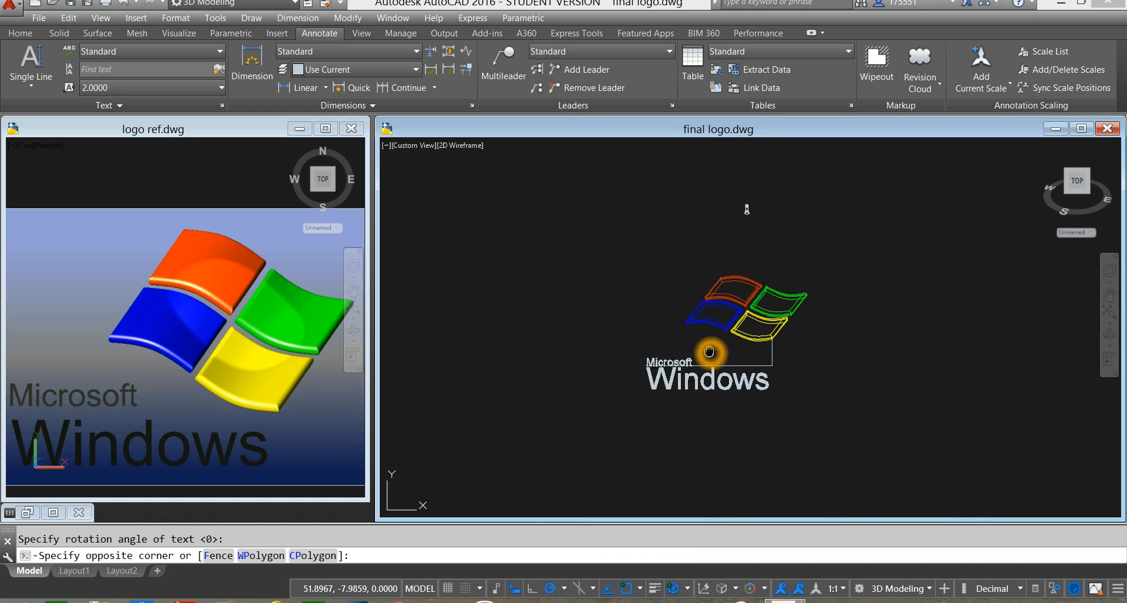
{"action": "scroll", "coordinate": [640, 338], "scroll_direction": "up", "scroll_amount": 2}
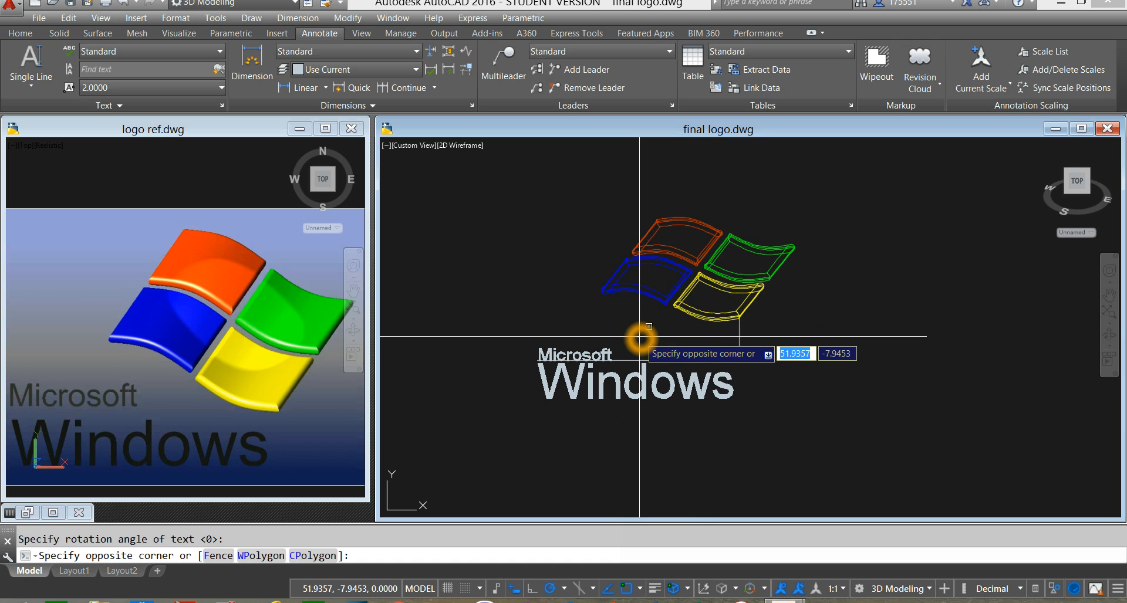
{"action": "key", "text": "Escape"}
{"action": "left_click", "coordinate": [634, 393]}
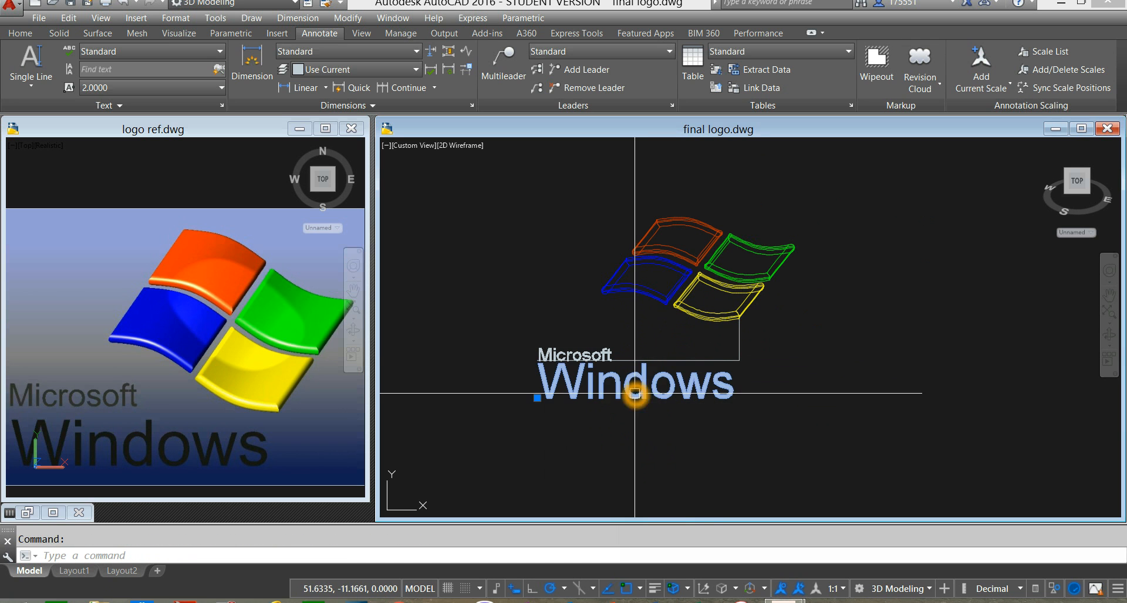
{"action": "key", "text": "Escape"}
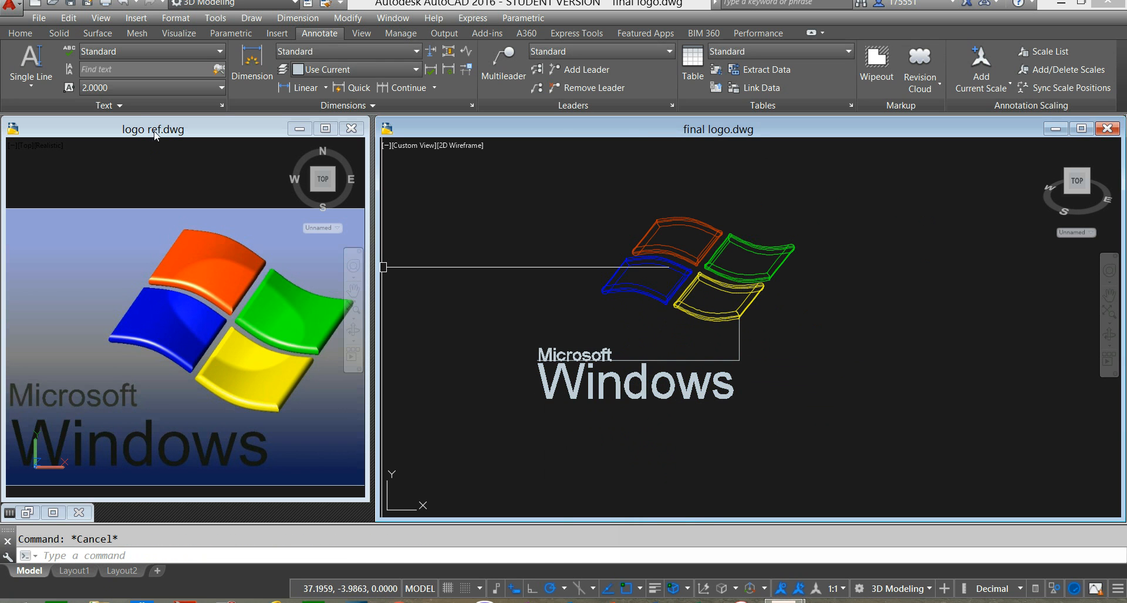
Try scaling the "Windows" text to a model height of 1.5 from its existing base point, and undo the change.
{"action": "left_click", "coordinate": [119, 106]}
{"action": "left_click", "coordinate": [38, 124]}
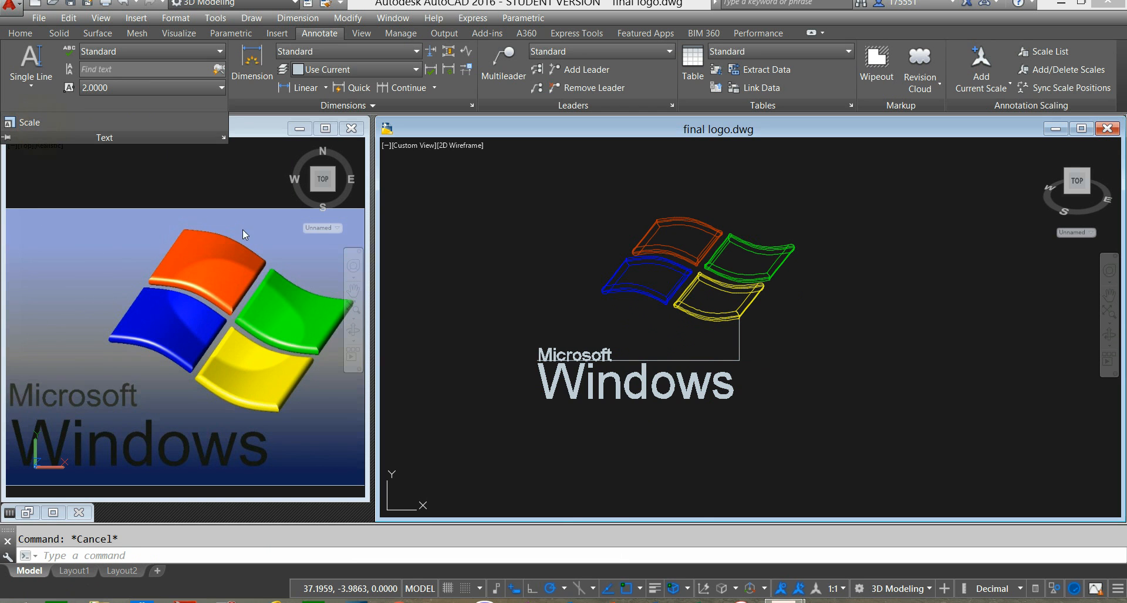
{"action": "left_click", "coordinate": [636, 394]}
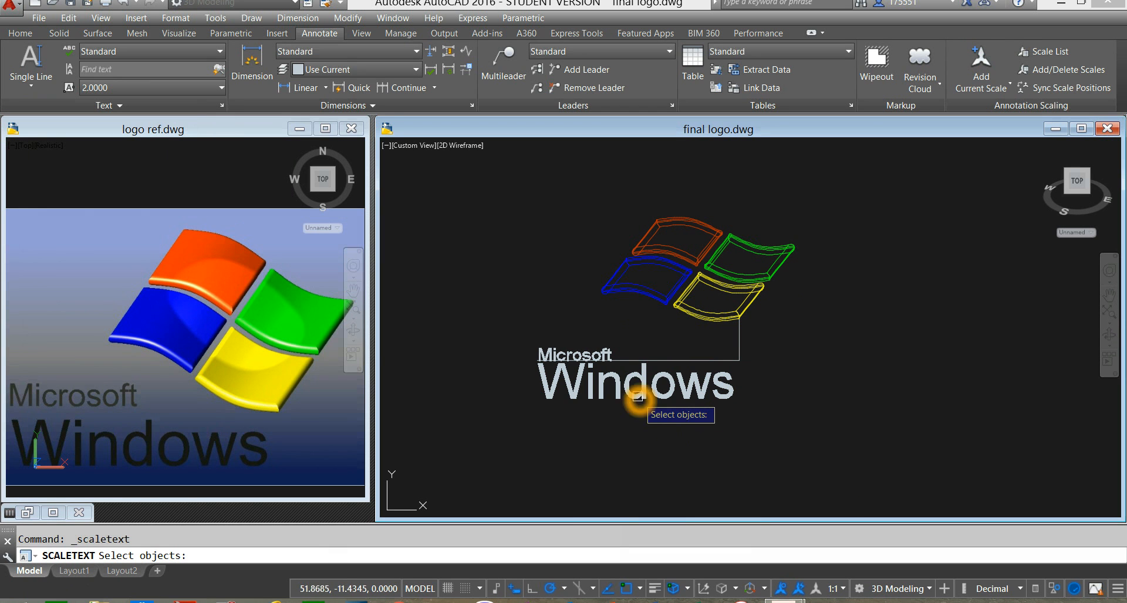
{"action": "right_click", "coordinate": [783, 397]}
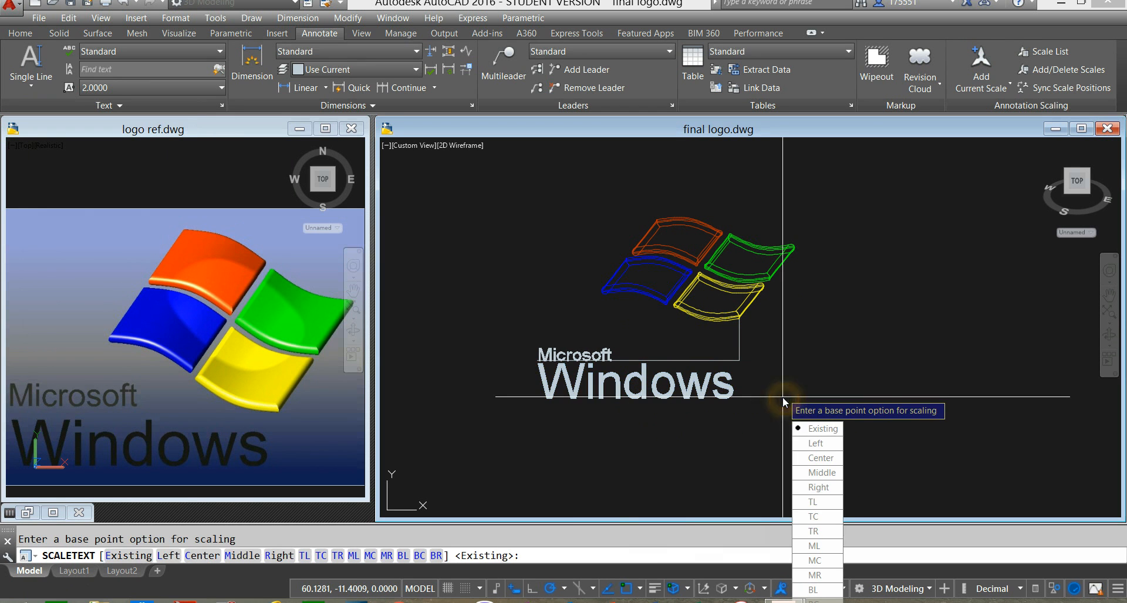
{"action": "left_click", "coordinate": [816, 429]}
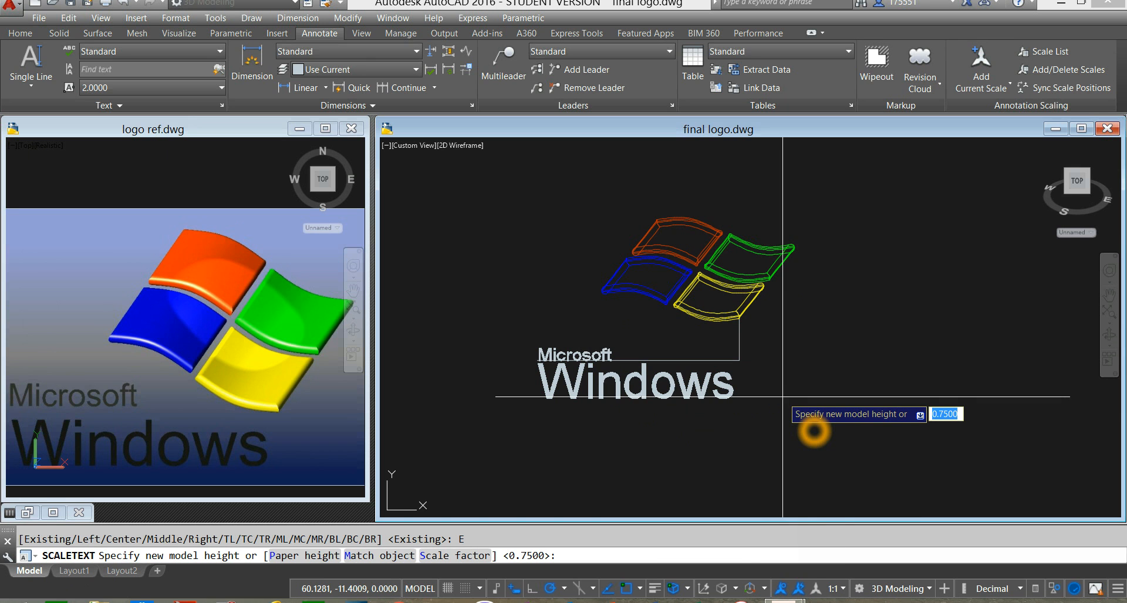
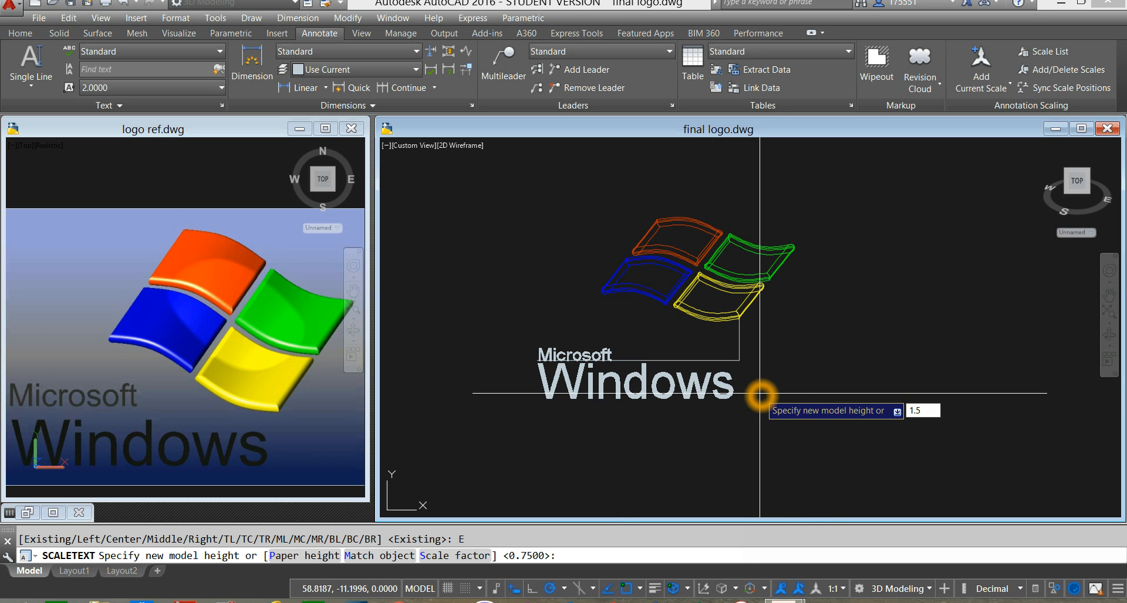
{"action": "key", "text": "Return"}
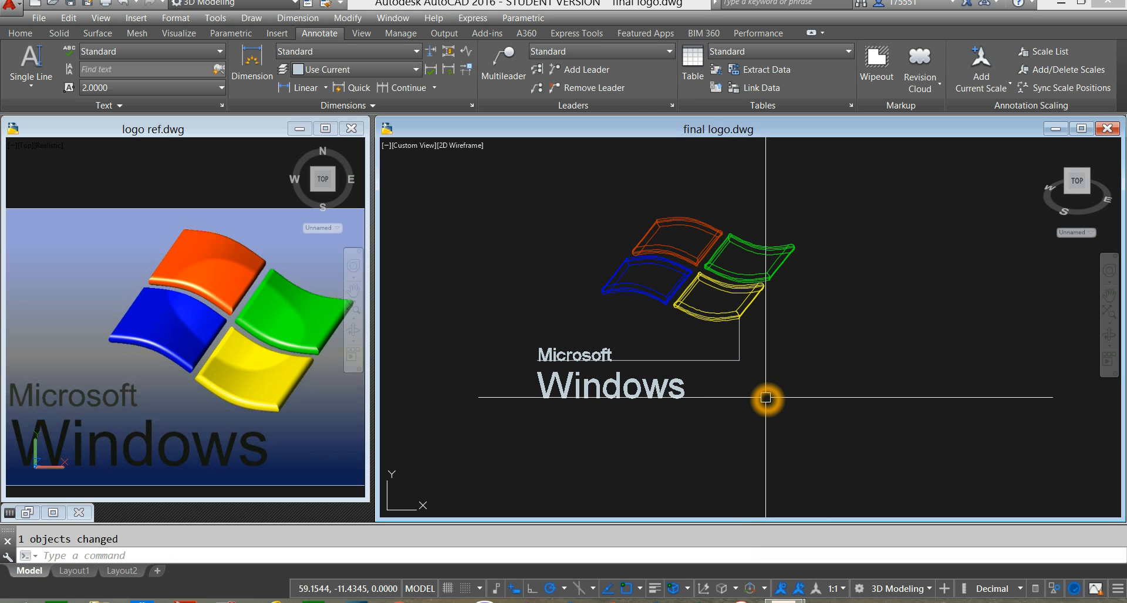
{"action": "key", "text": "ctrl+z"}
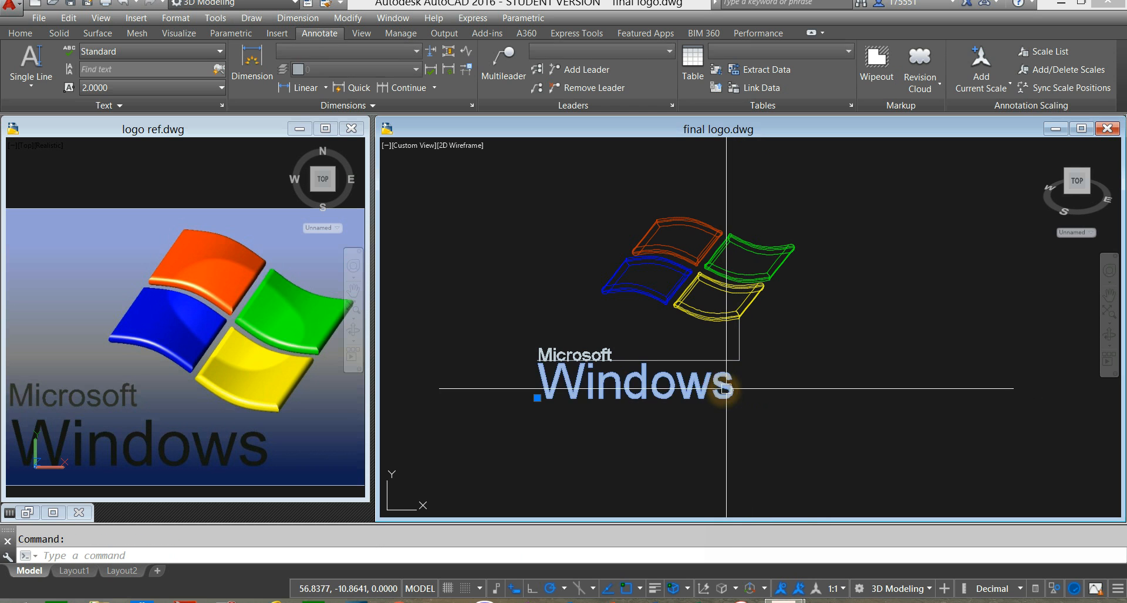
{"action": "key", "text": "Escape"}
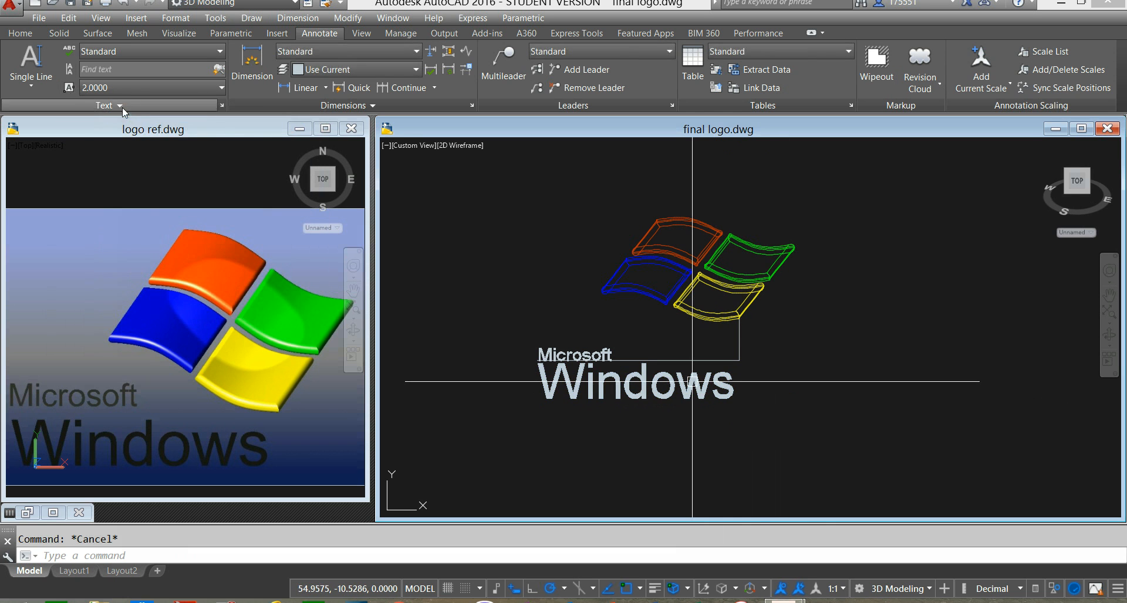
Scale the "Windows" text to a model height of 1.75, keeping its existing base point.
{"action": "left_click", "coordinate": [119, 106]}
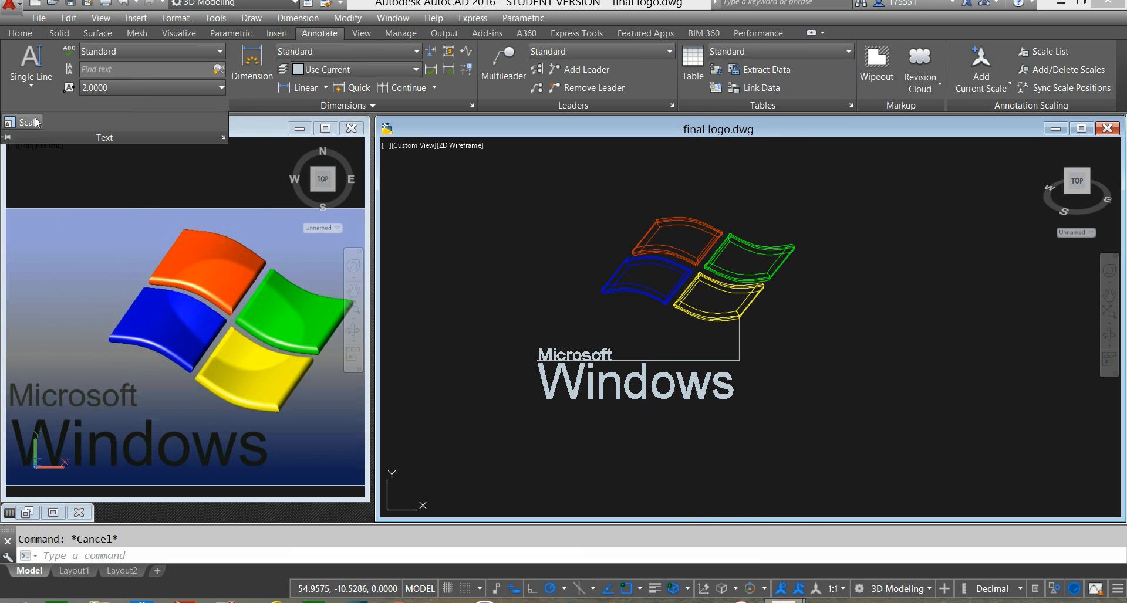
{"action": "left_click", "coordinate": [726, 390]}
{"action": "key", "text": "Return"}
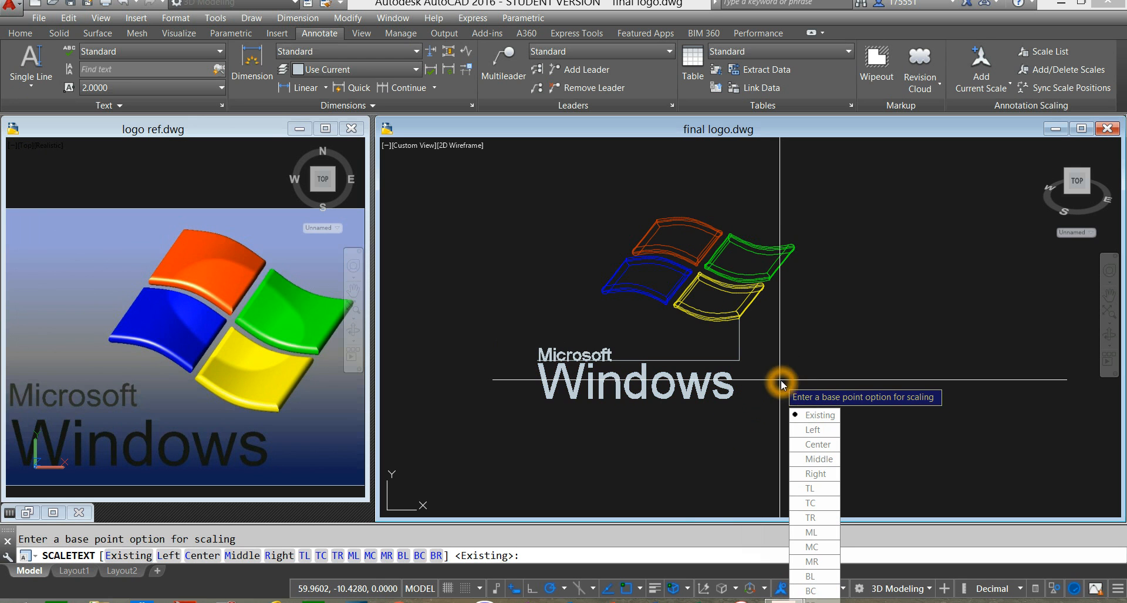
{"action": "left_click", "coordinate": [820, 416]}
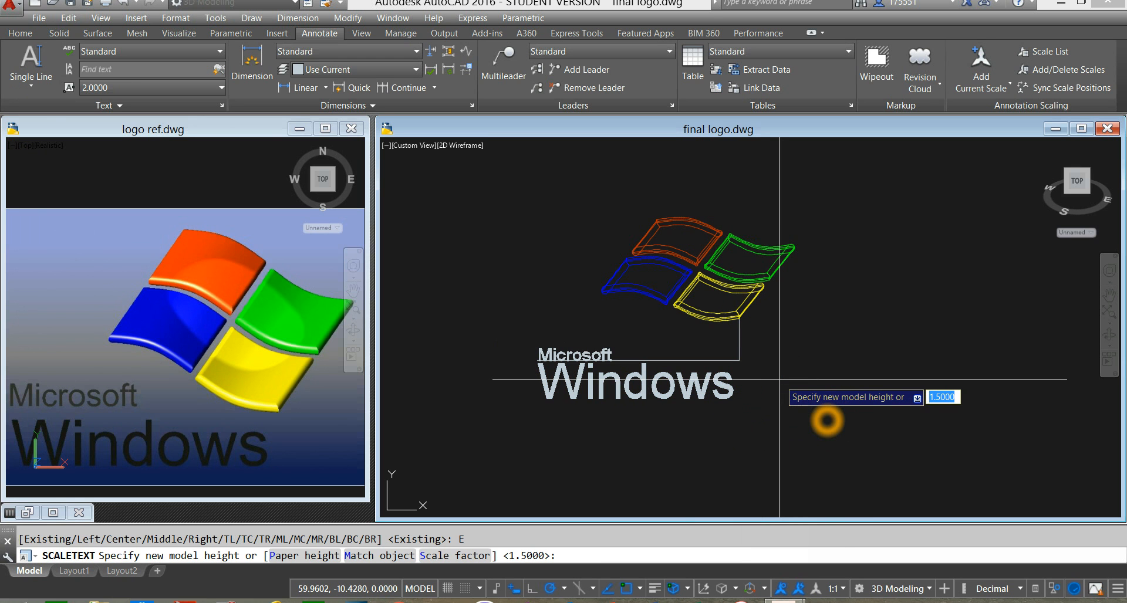
{"action": "type", "text": "1"}
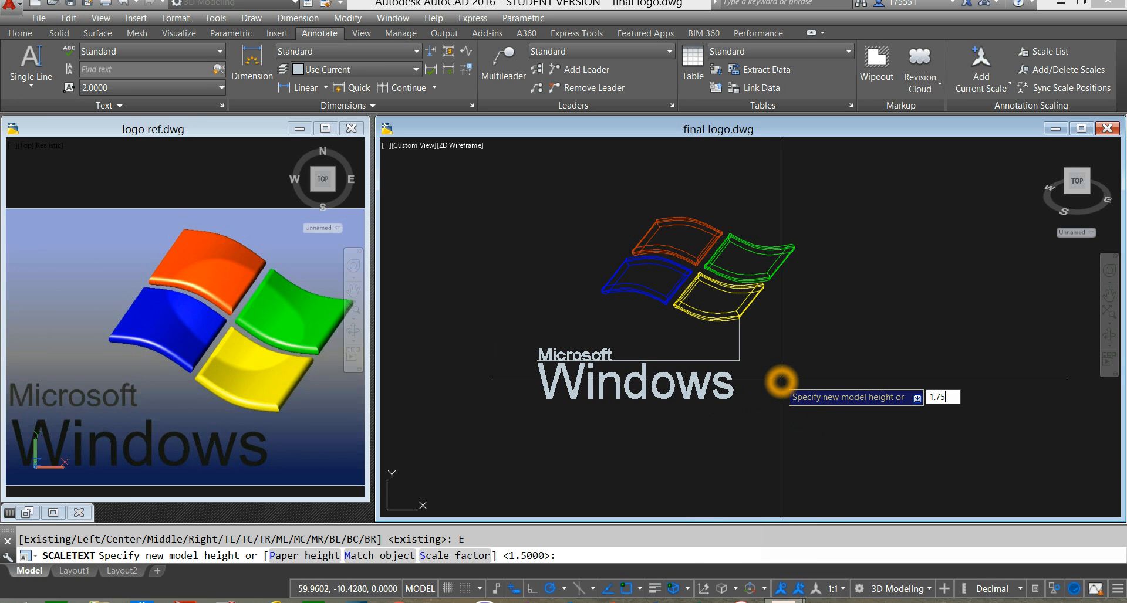
{"action": "key", "text": "Return"}
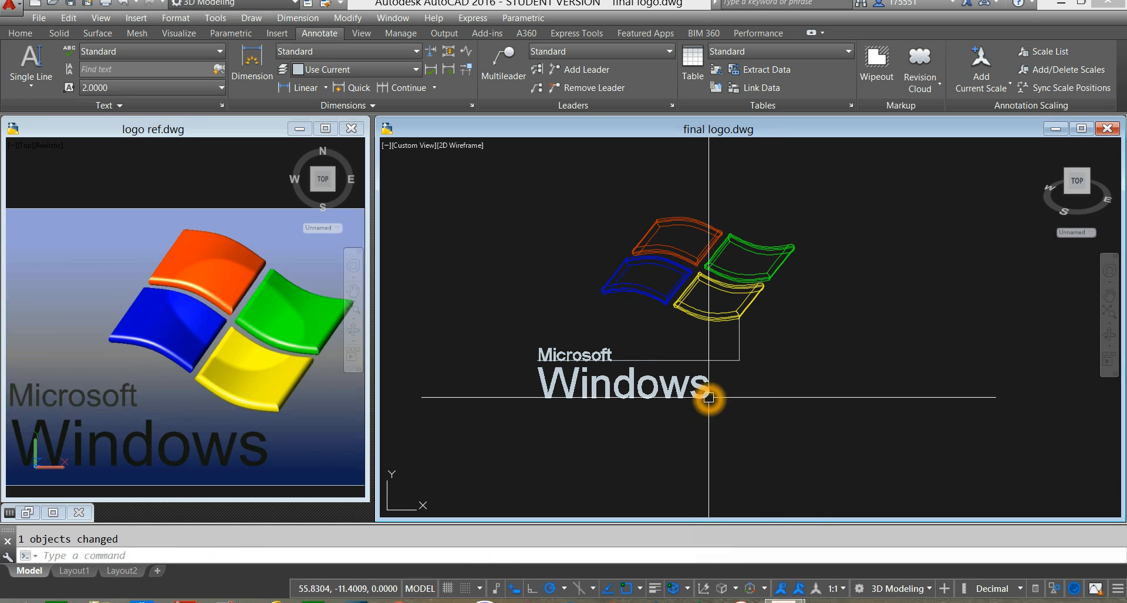
Move the "Microsoft" and "Windows" texts together with the horizontal guide line straight up, closer to the logo panels.
{"action": "middle_click_drag", "start_coordinate": [722, 418], "coordinate": [716, 423]}
{"action": "left_click", "coordinate": [518, 344]}
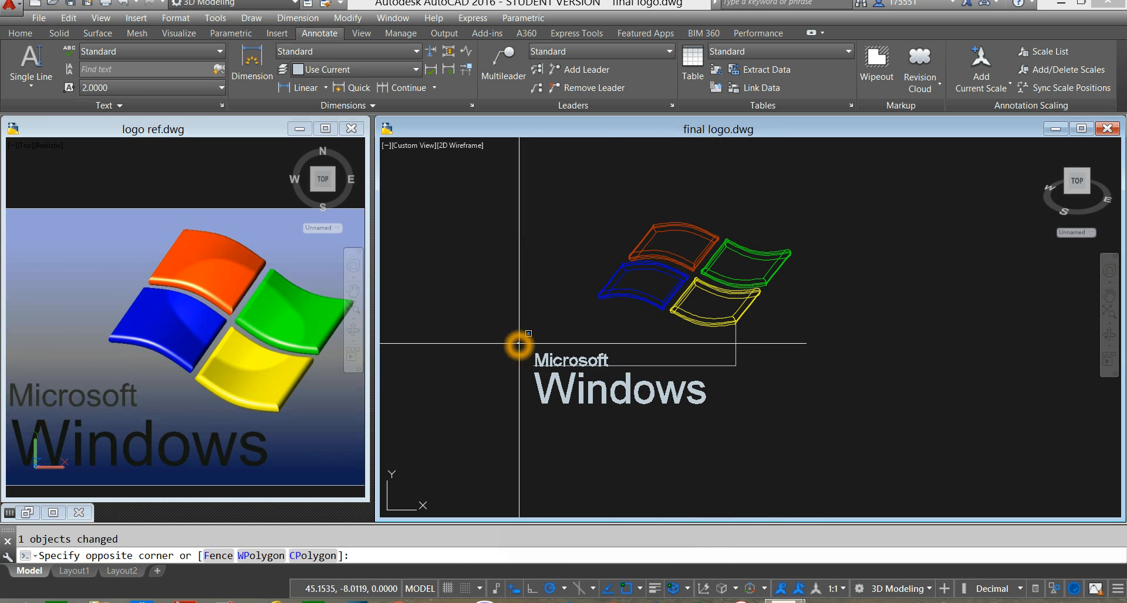
{"action": "left_click", "coordinate": [749, 457]}
{"action": "right_click", "coordinate": [779, 335]}
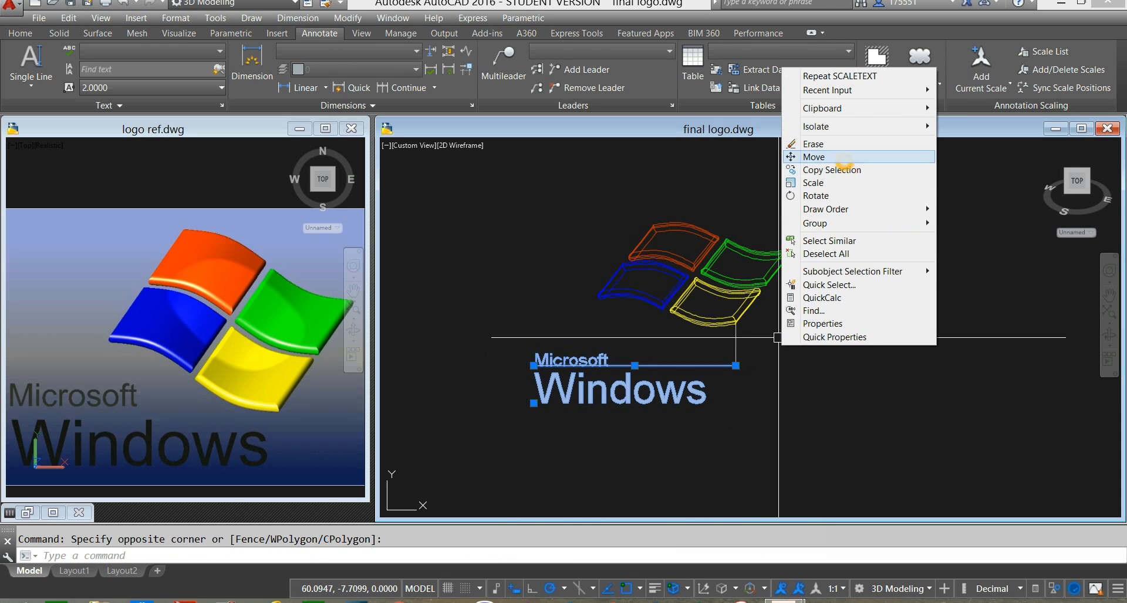
{"action": "left_click", "coordinate": [839, 157]}
{"action": "left_click", "coordinate": [870, 409]}
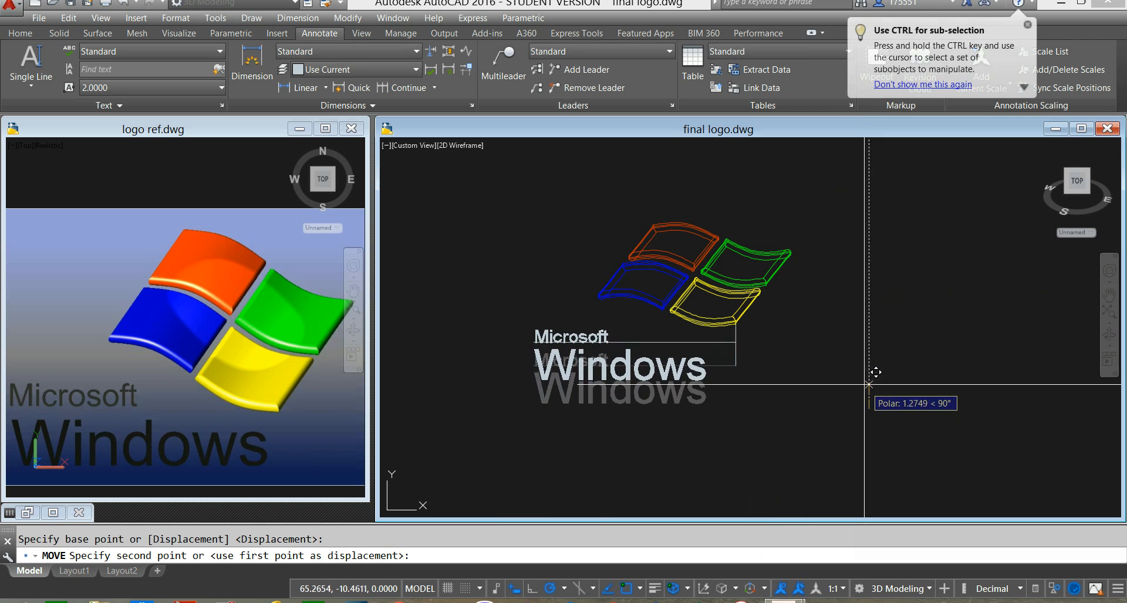
{"action": "left_click", "coordinate": [870, 376]}
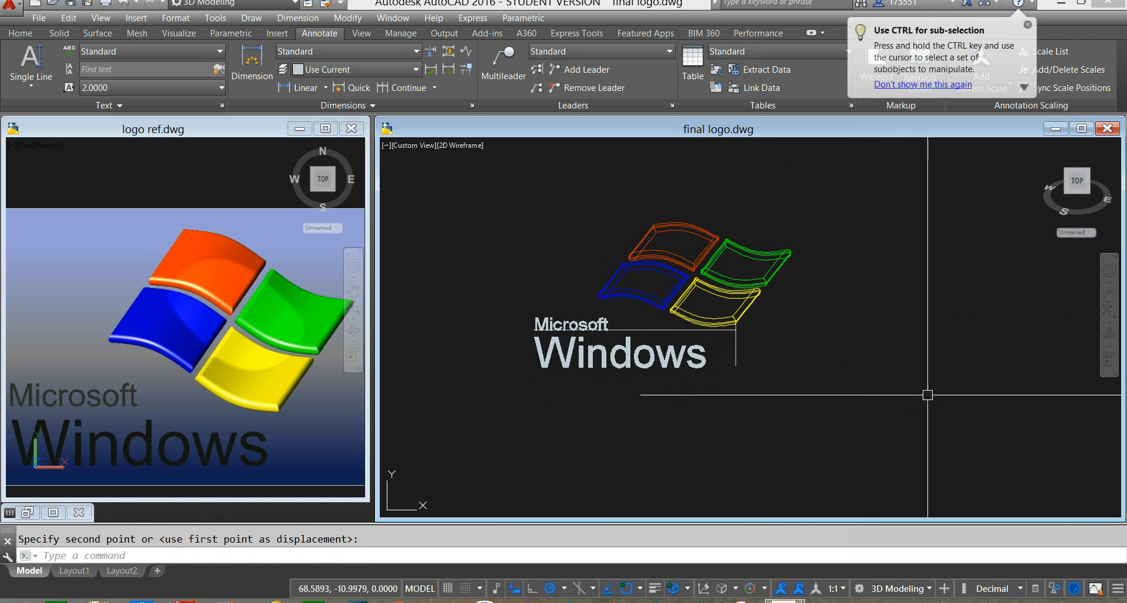
Display the final logo drawing in the Realistic visual style.
{"action": "left_click", "coordinate": [468, 150]}
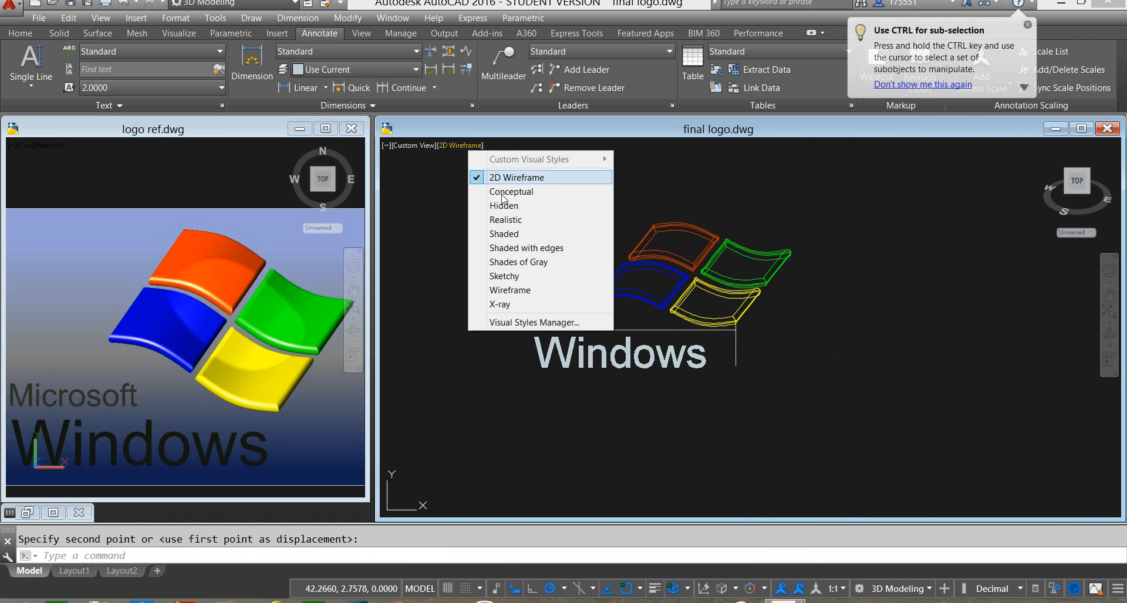
{"action": "left_click", "coordinate": [519, 222]}
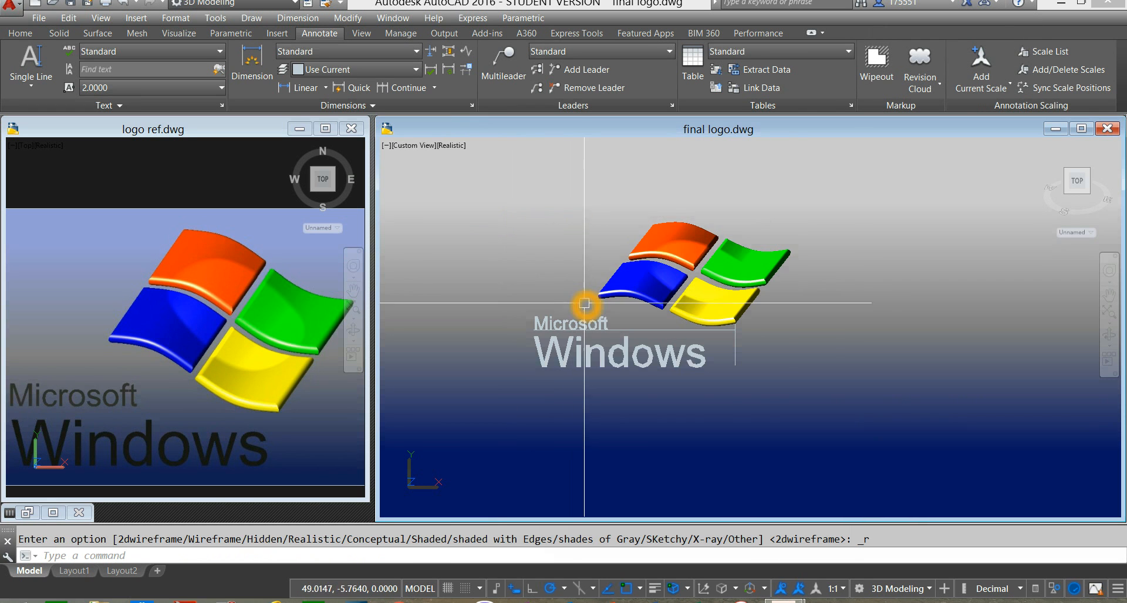
{"action": "middle_click_drag", "start_coordinate": [589, 293], "coordinate": [626, 354]}
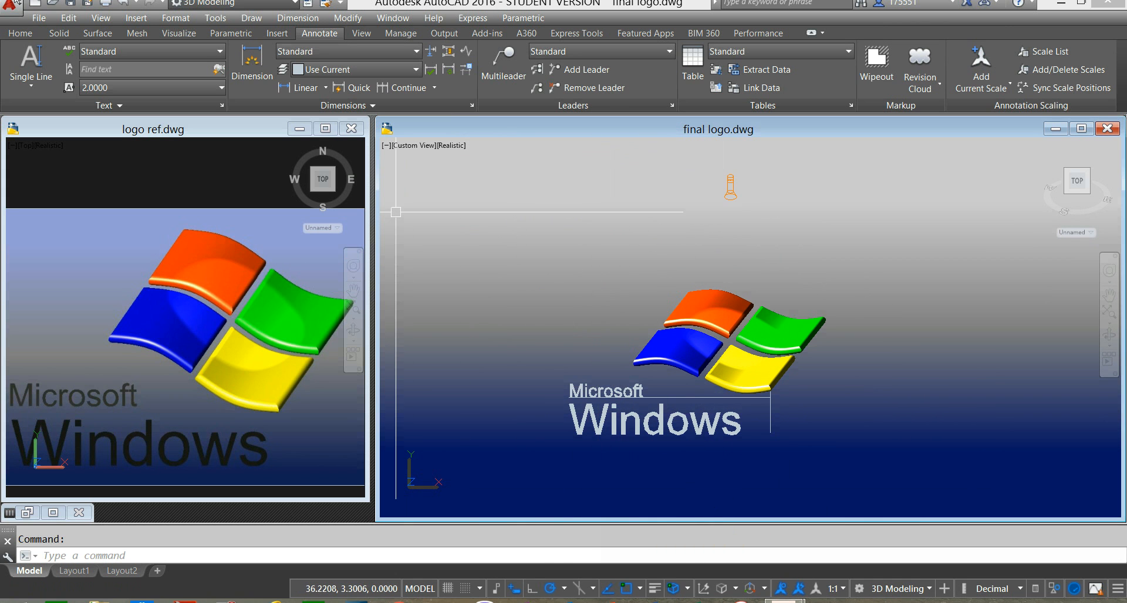
Explode the "Microsoft" and "Windows" texts into line outlines with the Express Tools text explode command.
{"action": "left_click", "coordinate": [19, 34]}
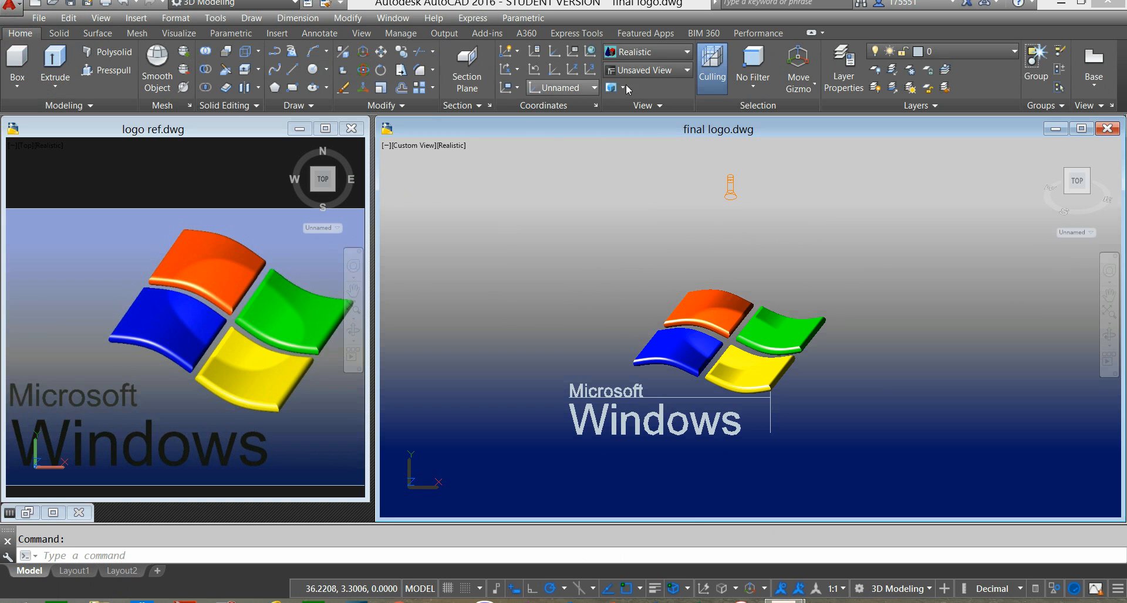
{"action": "left_click", "coordinate": [587, 36]}
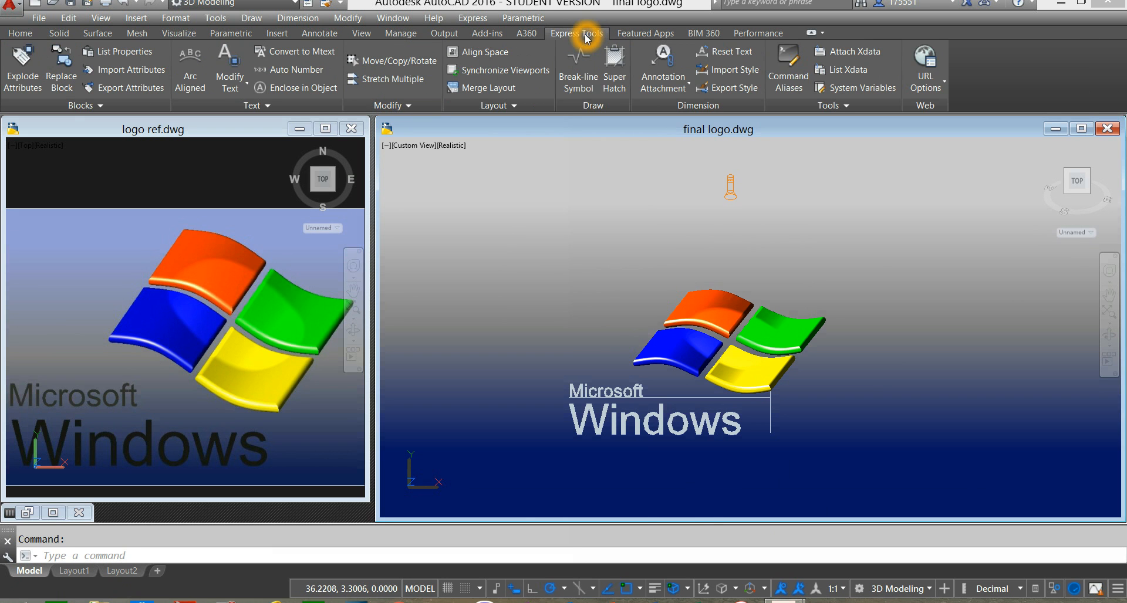
{"action": "left_click", "coordinate": [248, 88]}
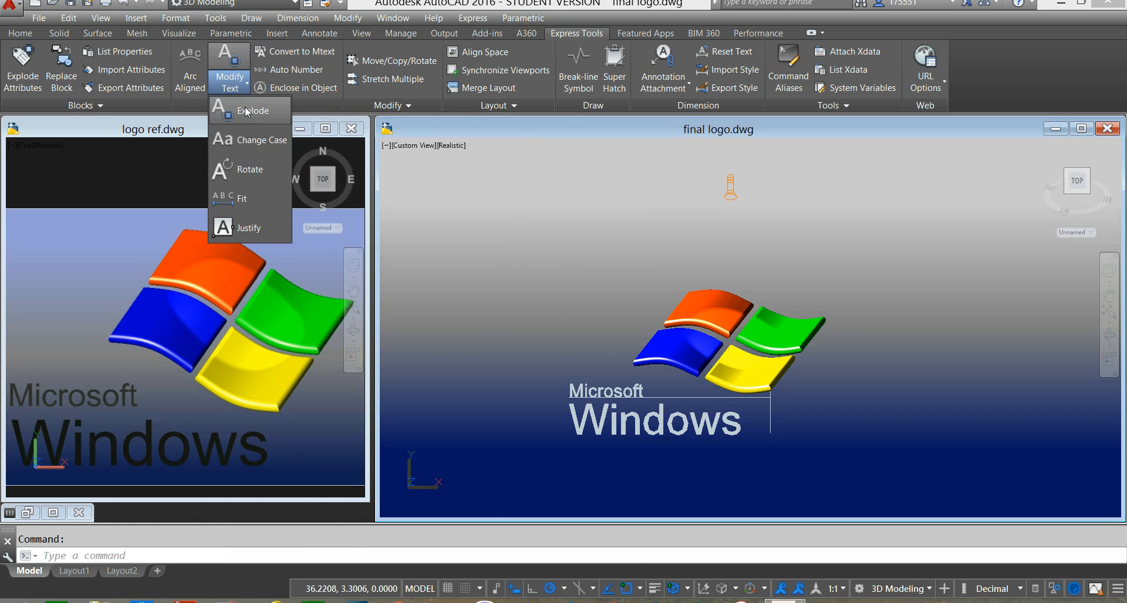
{"action": "left_click", "coordinate": [248, 111]}
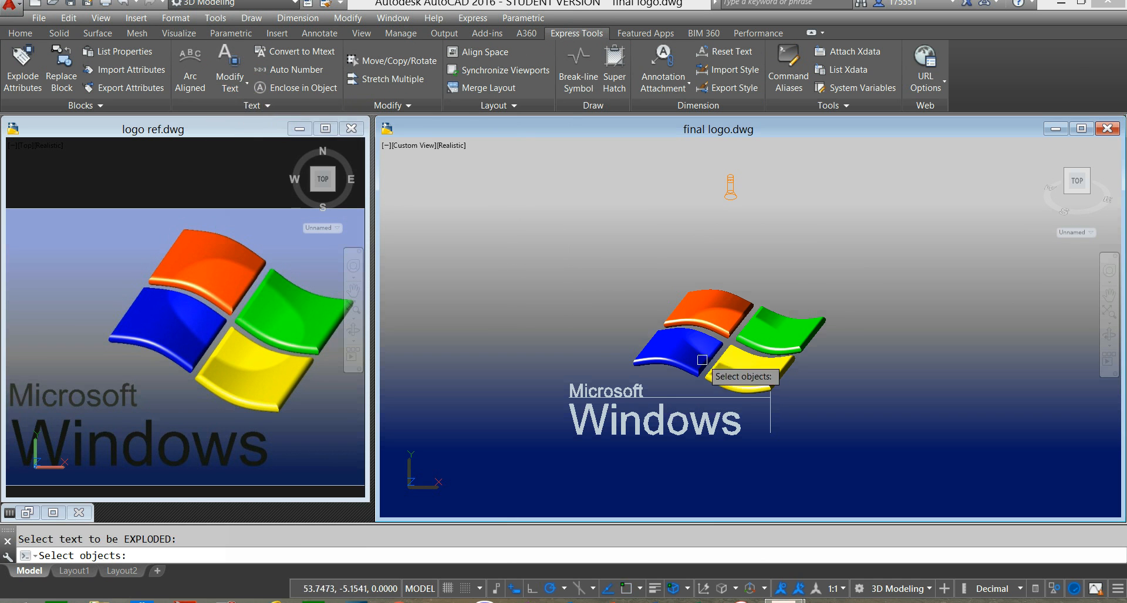
{"action": "left_click", "coordinate": [631, 386]}
{"action": "left_click", "coordinate": [667, 417]}
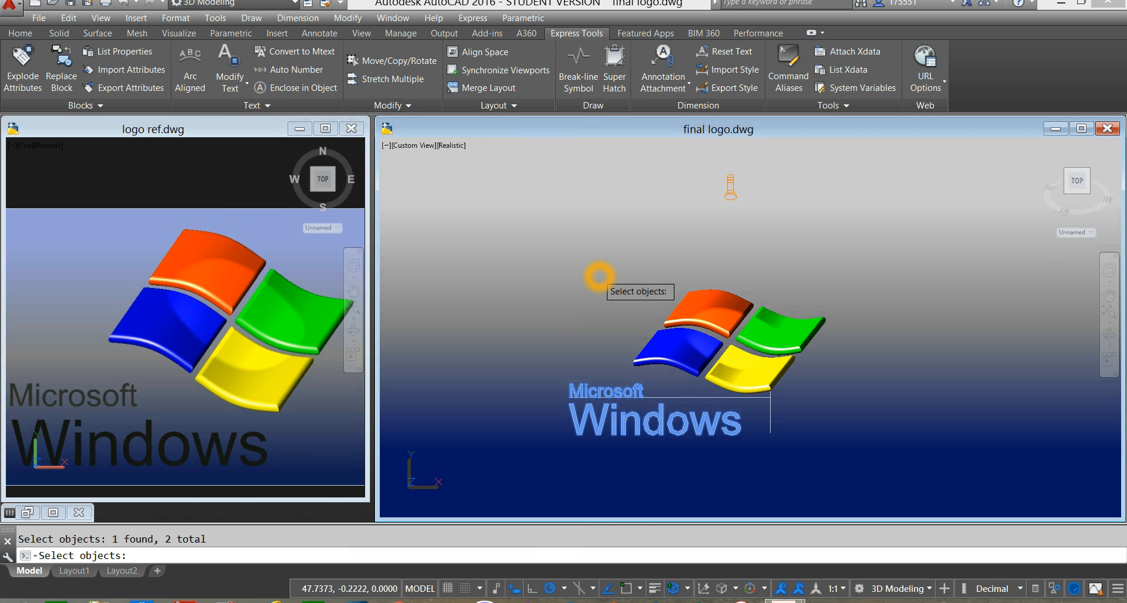
{"action": "key", "text": "Return"}
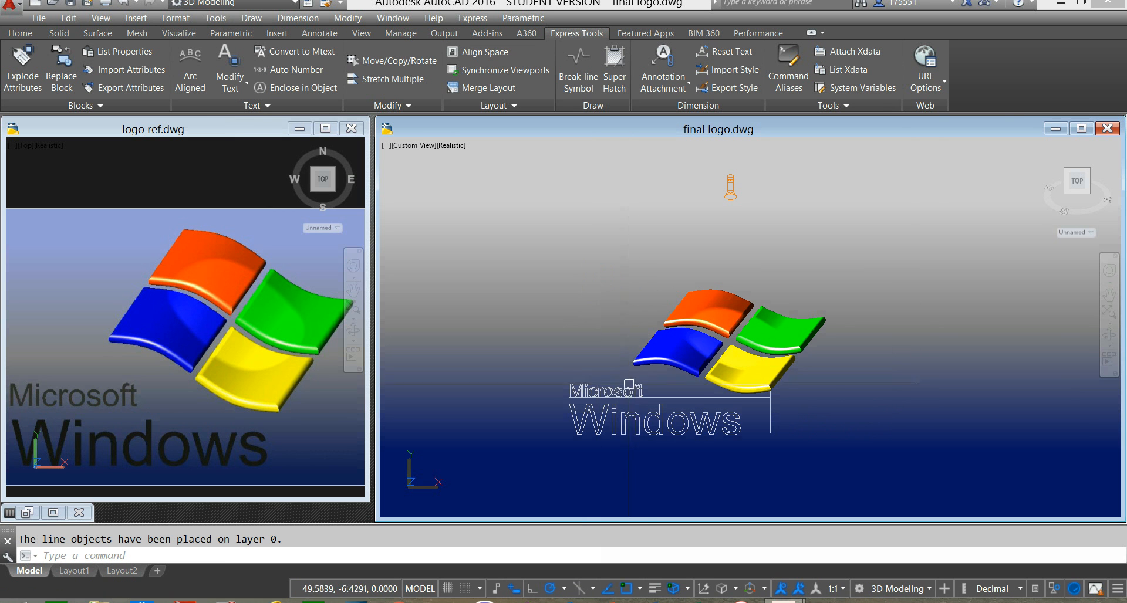
Delete the horizontal and vertical guide lines beside the exploded text outlines.
{"action": "scroll", "coordinate": [619, 419], "scroll_direction": "up", "scroll_amount": 3}
{"action": "middle_click_drag", "start_coordinate": [630, 415], "coordinate": [611, 382]}
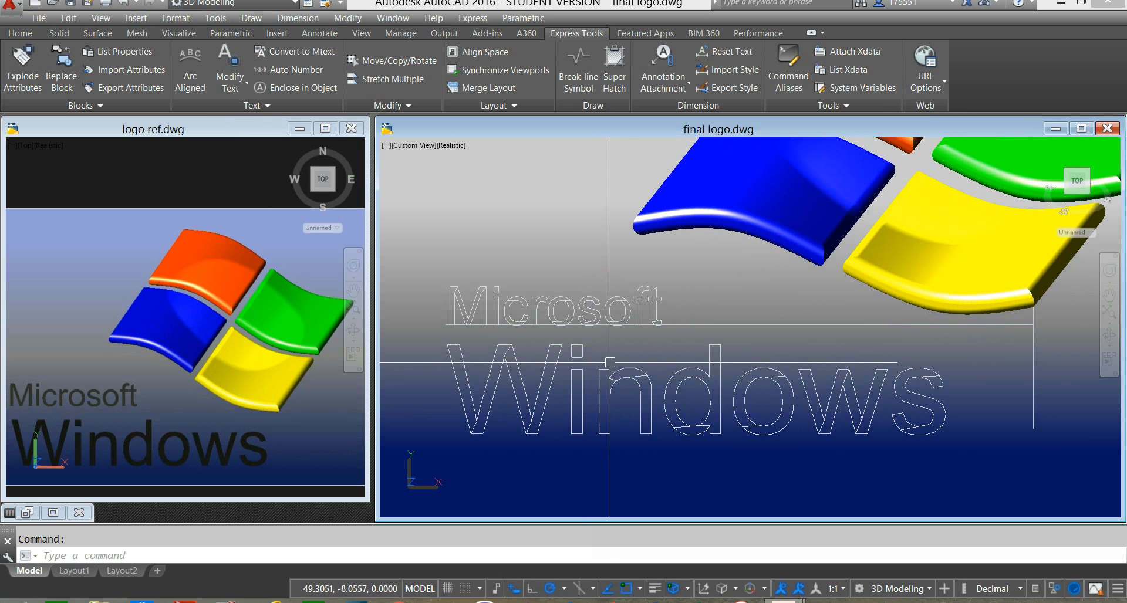
{"action": "scroll", "coordinate": [611, 360], "scroll_direction": "down", "scroll_amount": 2}
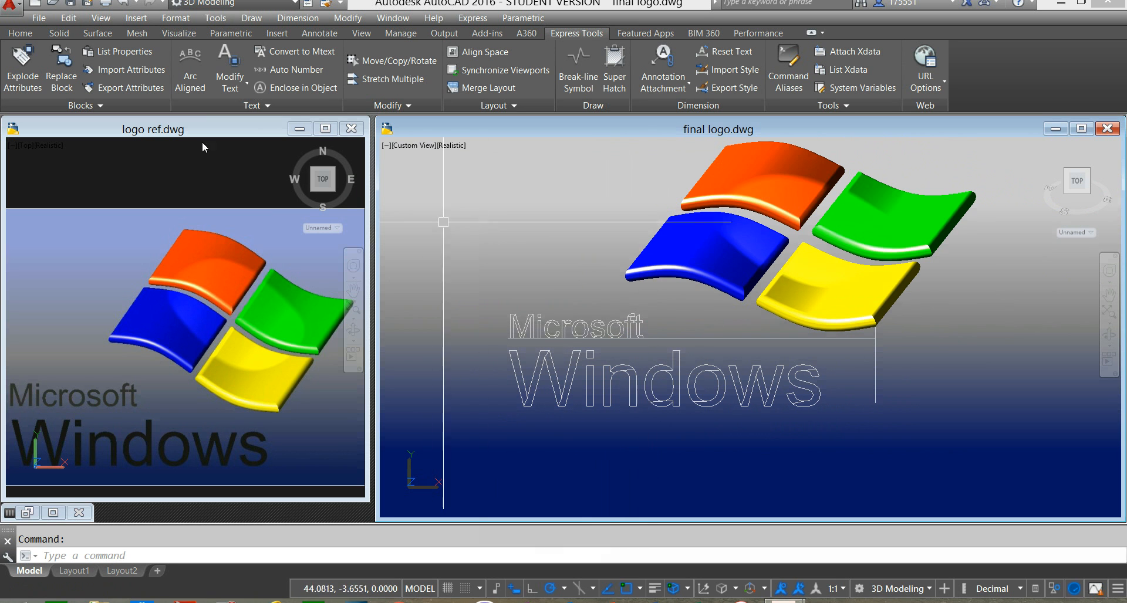
{"action": "left_click", "coordinate": [507, 312]}
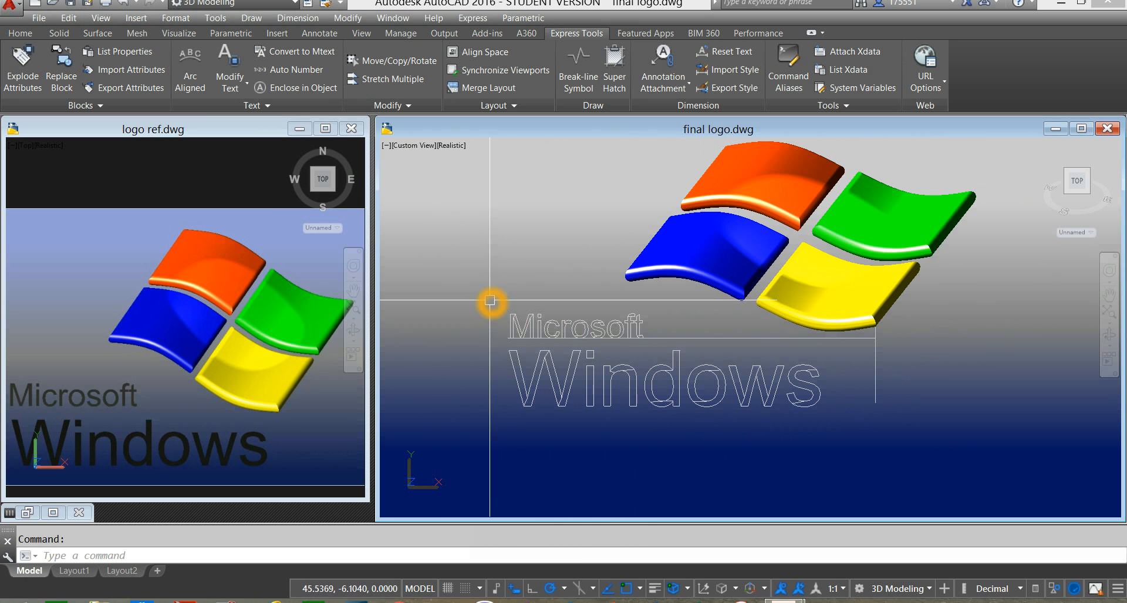
{"action": "left_click", "coordinate": [20, 34]}
{"action": "left_click", "coordinate": [719, 333]}
{"action": "left_click", "coordinate": [875, 365]}
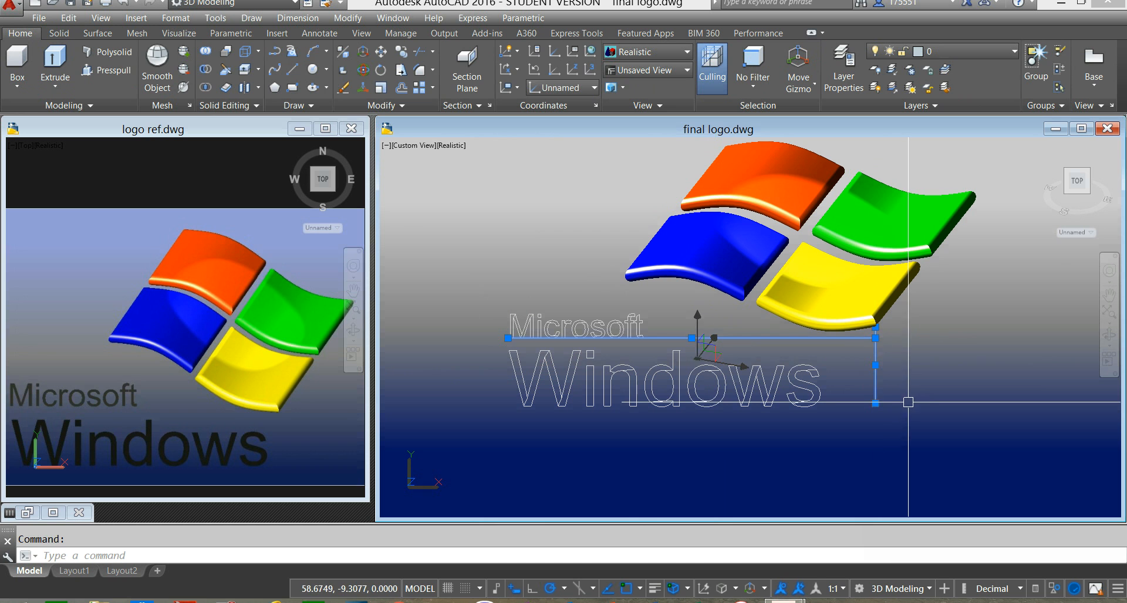
{"action": "key", "text": "Delete"}
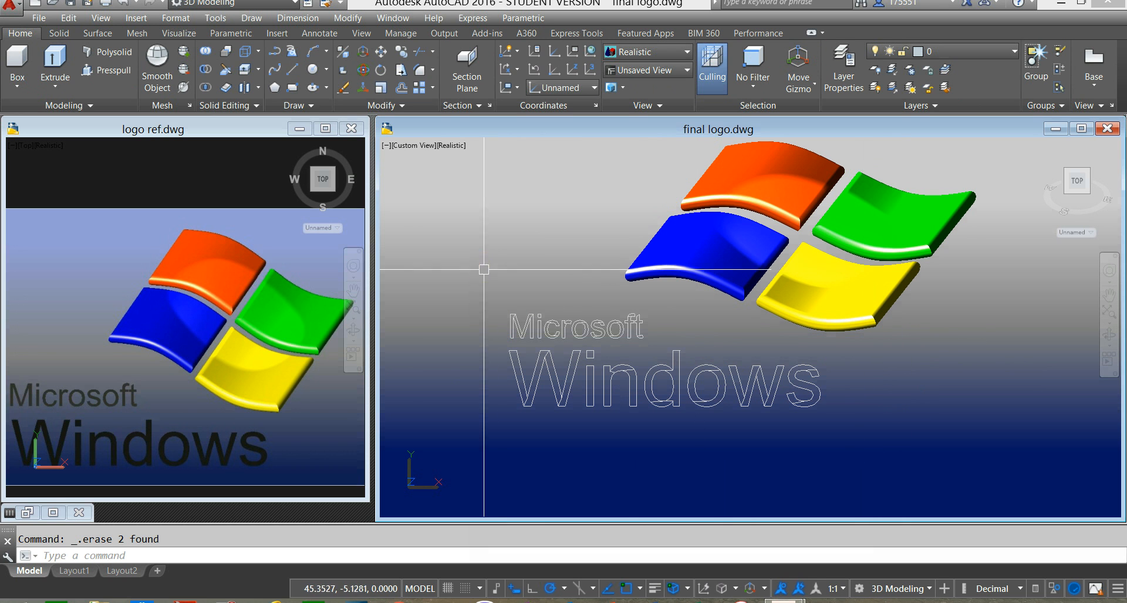
Extrude all the "Microsoft" and "Windows" letter outlines to a height of 0.5 and restore the top view.
{"action": "left_click", "coordinate": [56, 58]}
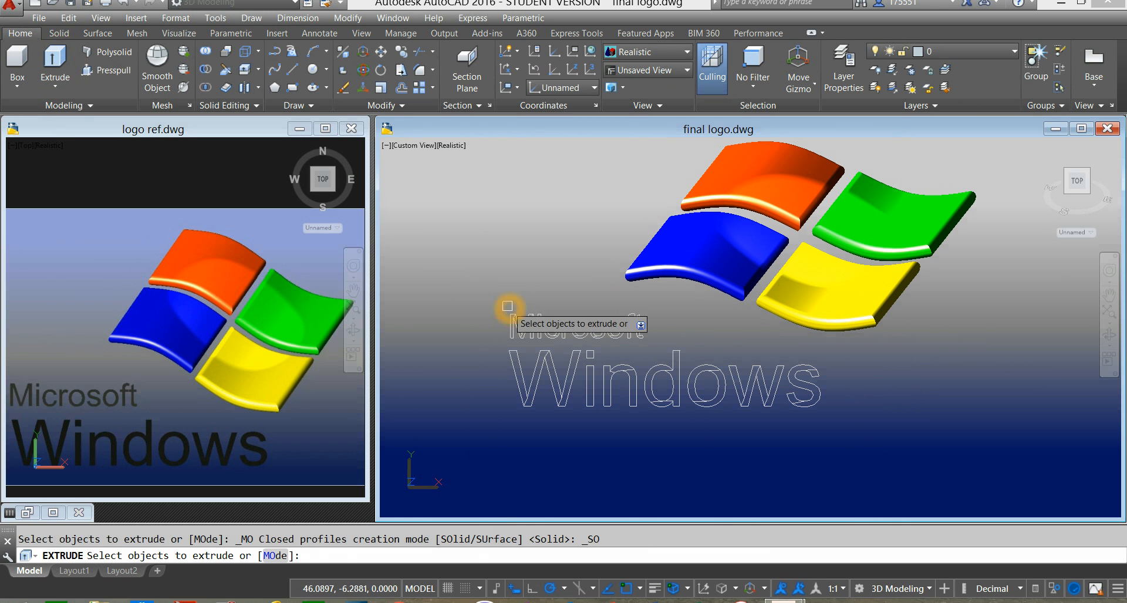
{"action": "left_click", "coordinate": [488, 303]}
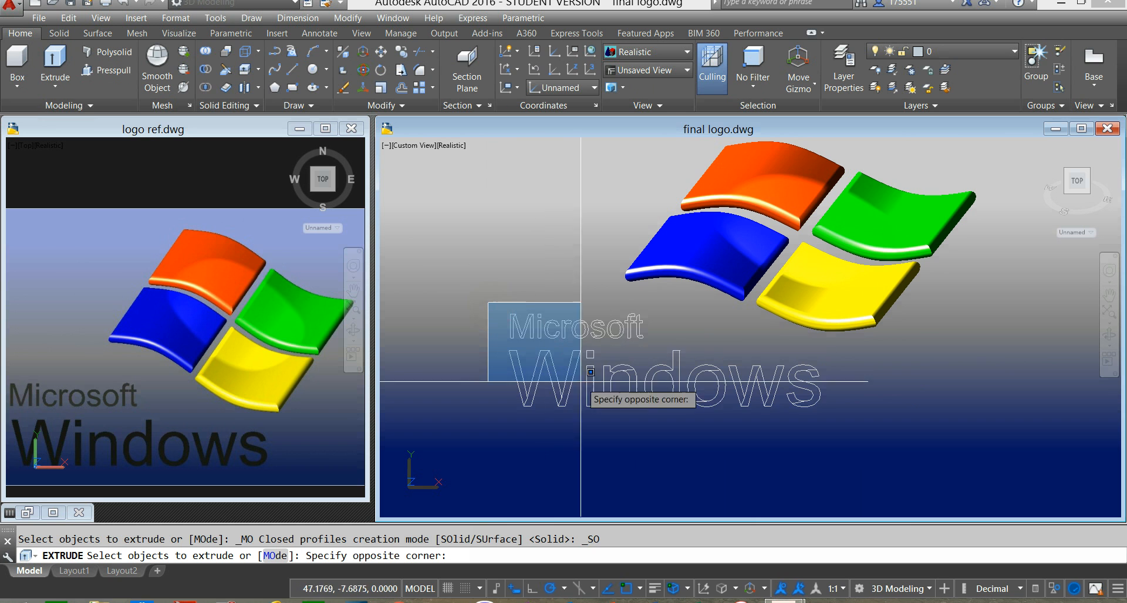
{"action": "left_click", "coordinate": [860, 458]}
{"action": "right_click", "coordinate": [484, 236]}
{"action": "left_click", "coordinate": [505, 243]}
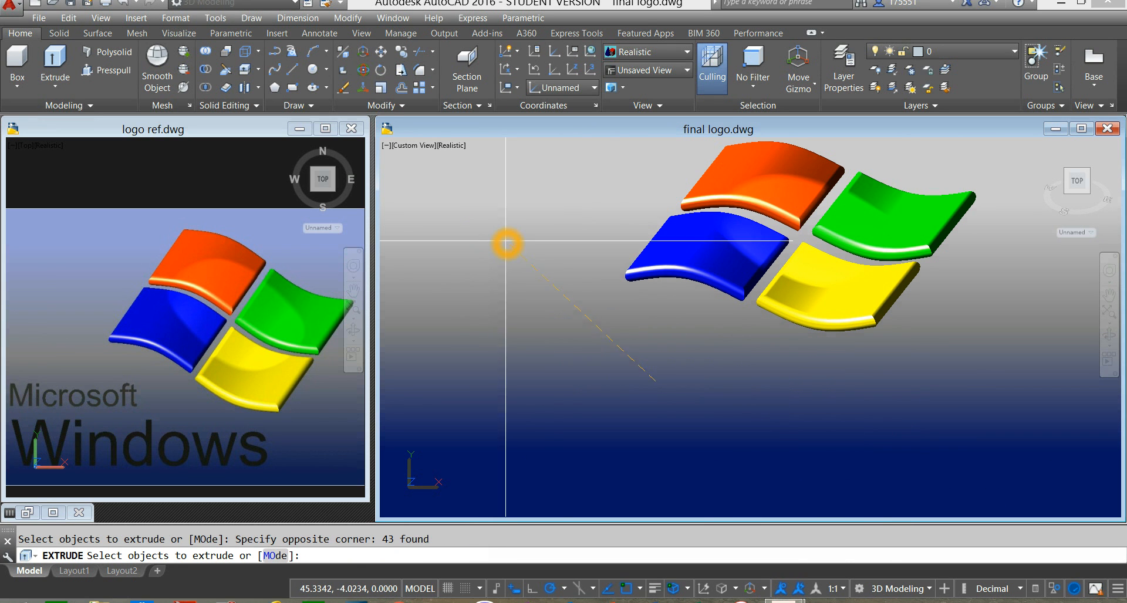
{"action": "middle_click_drag", "start_coordinate": [506, 243], "coordinate": [556, 282], "text": "shift"}
{"action": "scroll", "coordinate": [536, 266], "scroll_direction": "down", "scroll_amount": 3}
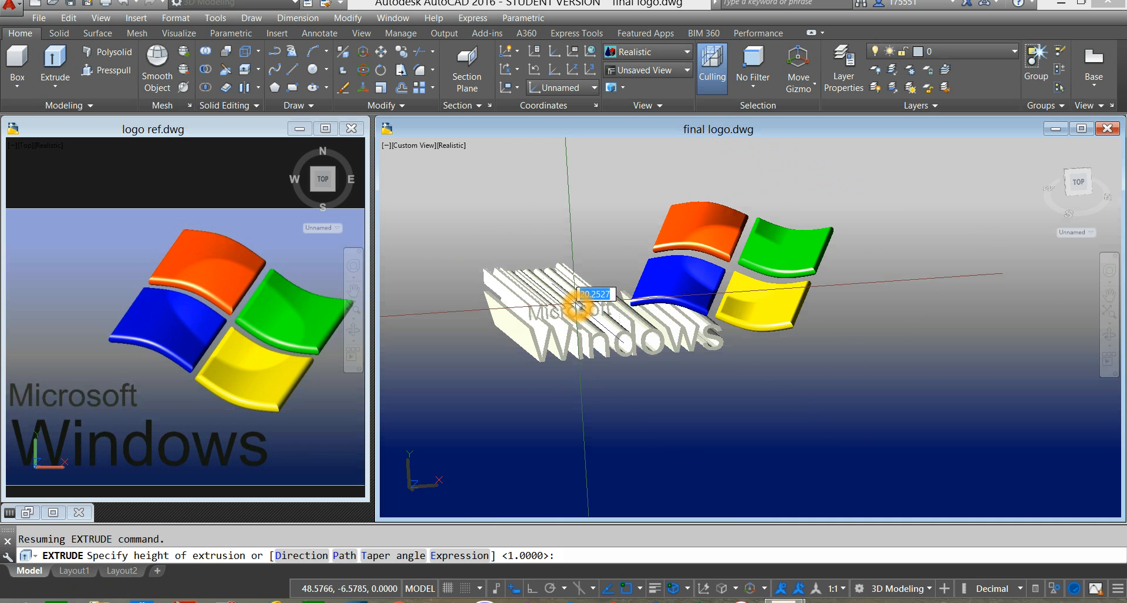
{"action": "key", "text": "Return"}
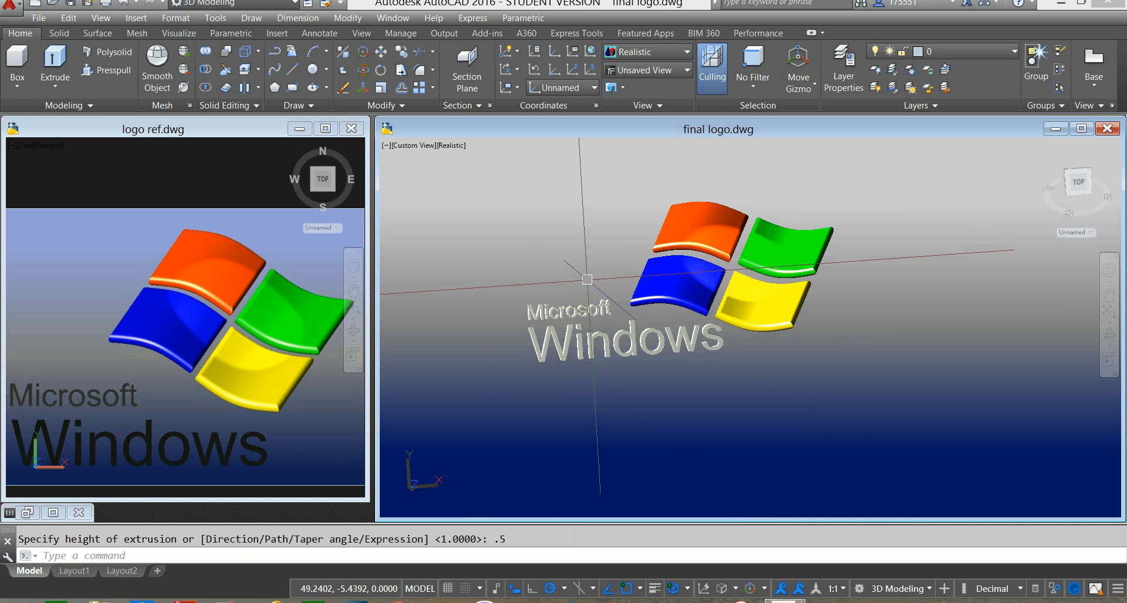
{"action": "mouse_move", "coordinate": [589, 266]}
{"action": "middle_mouse_down", "text": "shift"}
{"action": "mouse_move", "coordinate": [605, 286]}
{"action": "mouse_move", "coordinate": [584, 278]}
{"action": "middle_mouse_up", "text": "shift"}
{"action": "left_click", "coordinate": [1077, 187]}
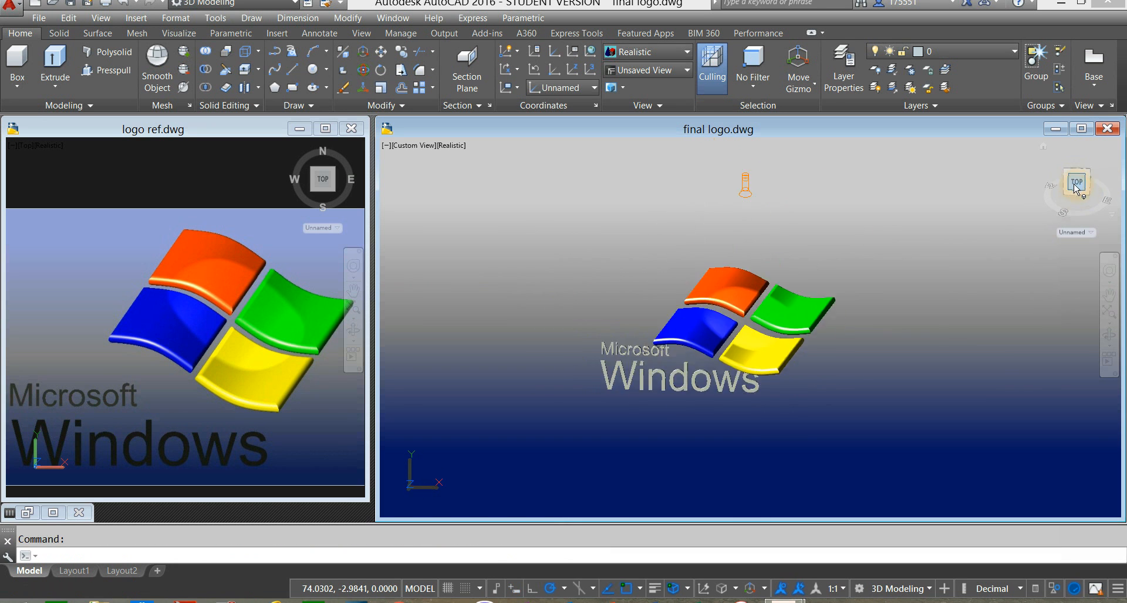
{"action": "left_click", "coordinate": [755, 430]}
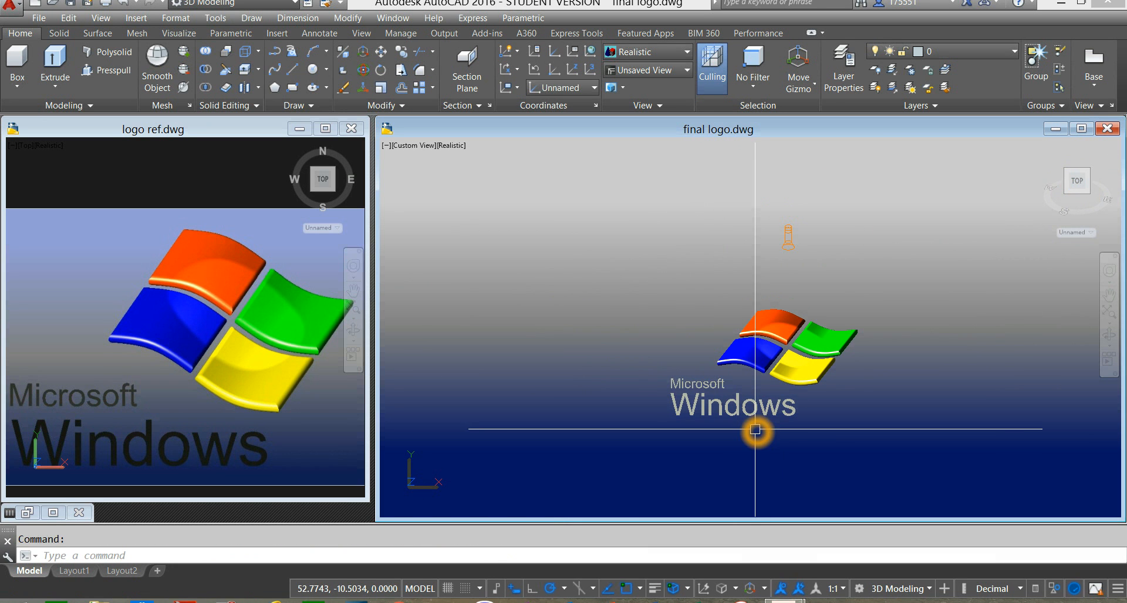
Open the Materials Browser and display the Metallic Paint category of the Autodesk Library.
{"action": "type", "text": "materials"}
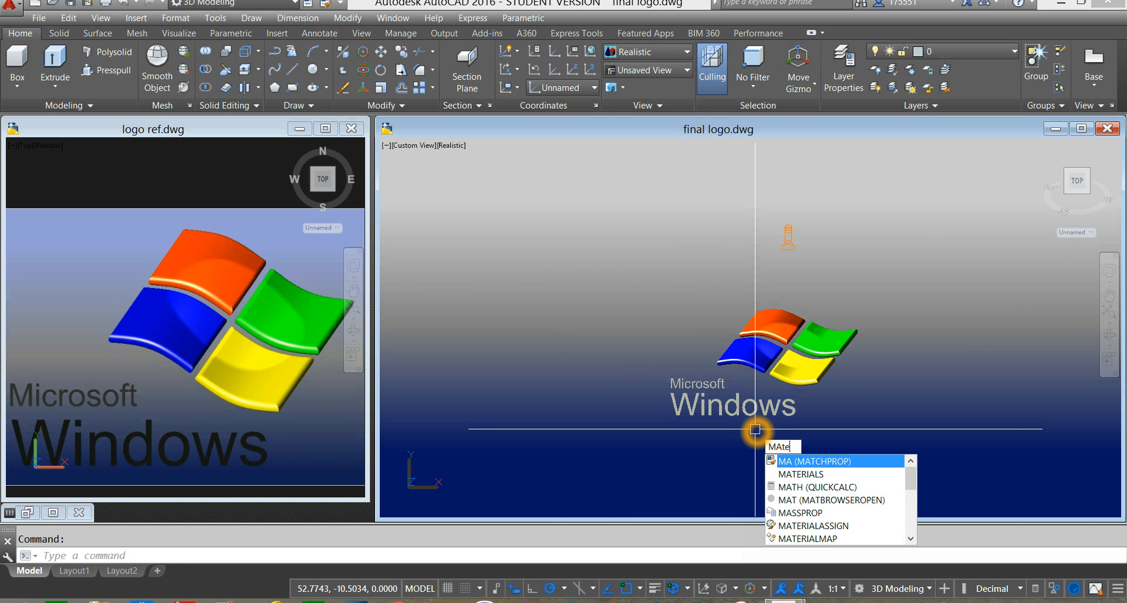
{"action": "key", "text": "Return"}
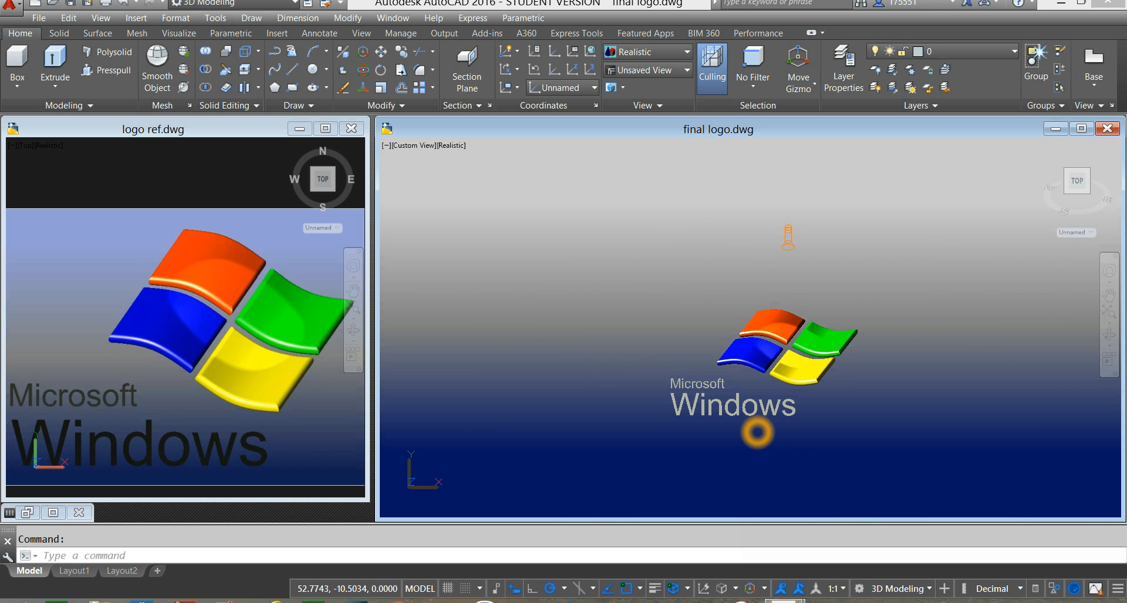
{"action": "left_click", "coordinate": [622, 379]}
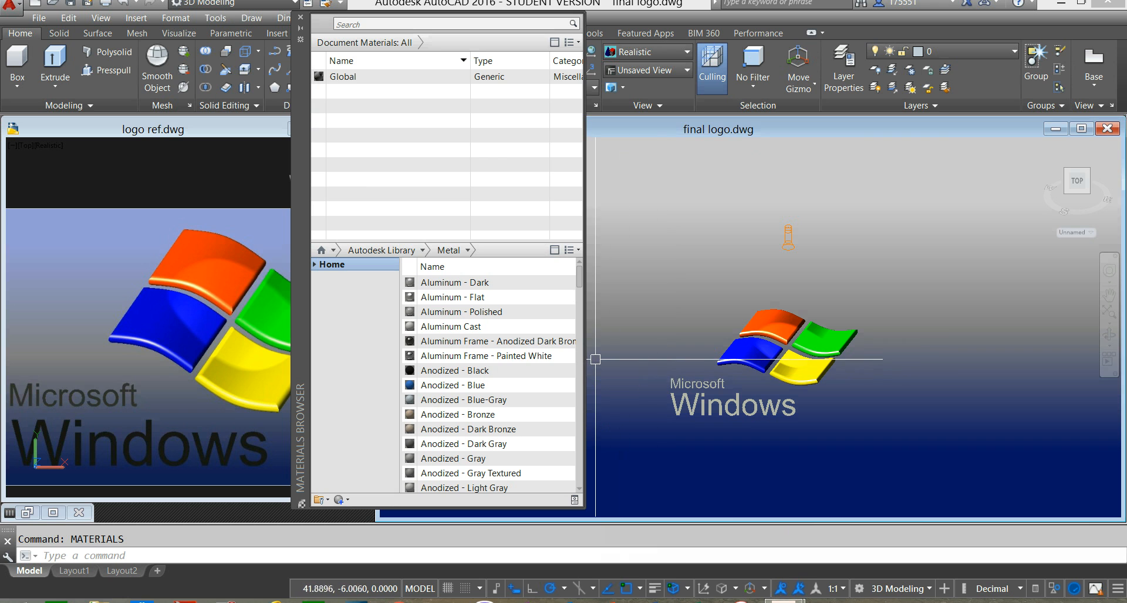
{"action": "left_click", "coordinate": [465, 366]}
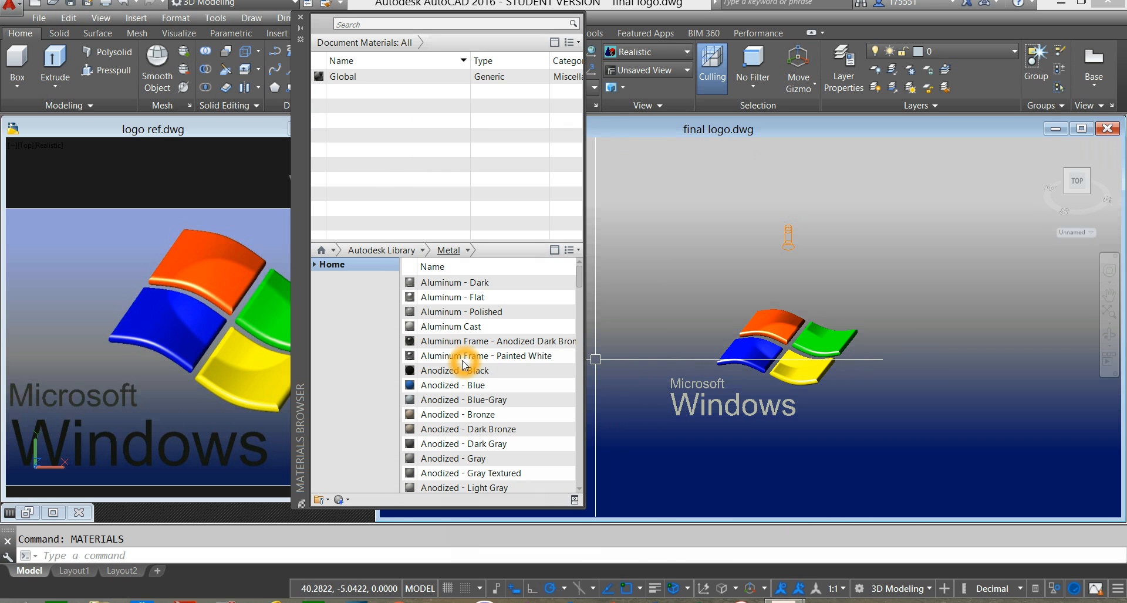
{"action": "left_click", "coordinate": [423, 250]}
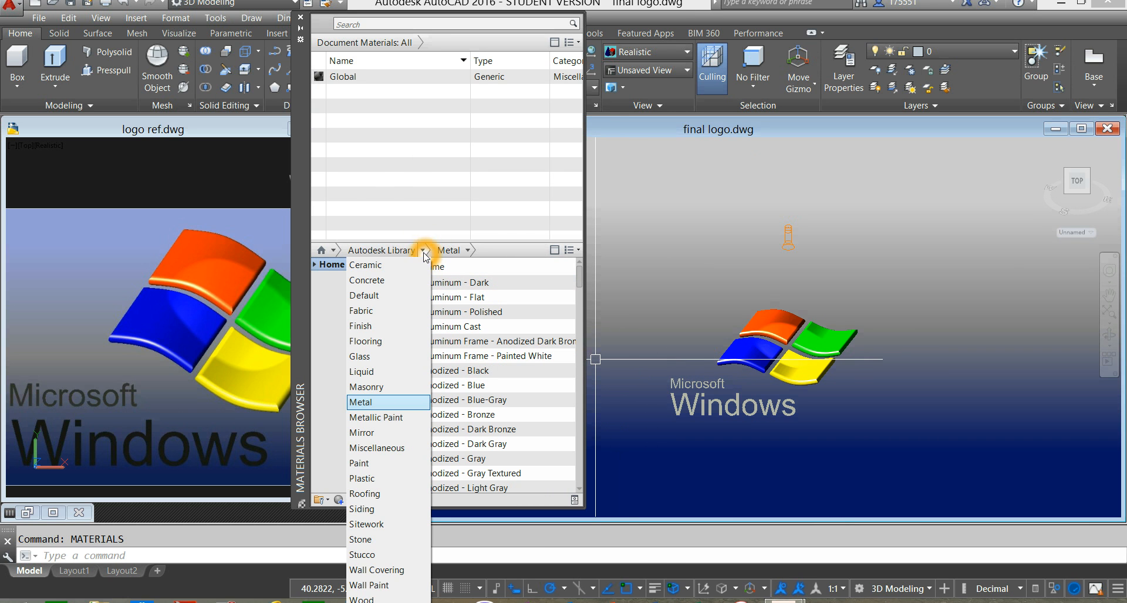
{"action": "left_click", "coordinate": [385, 418]}
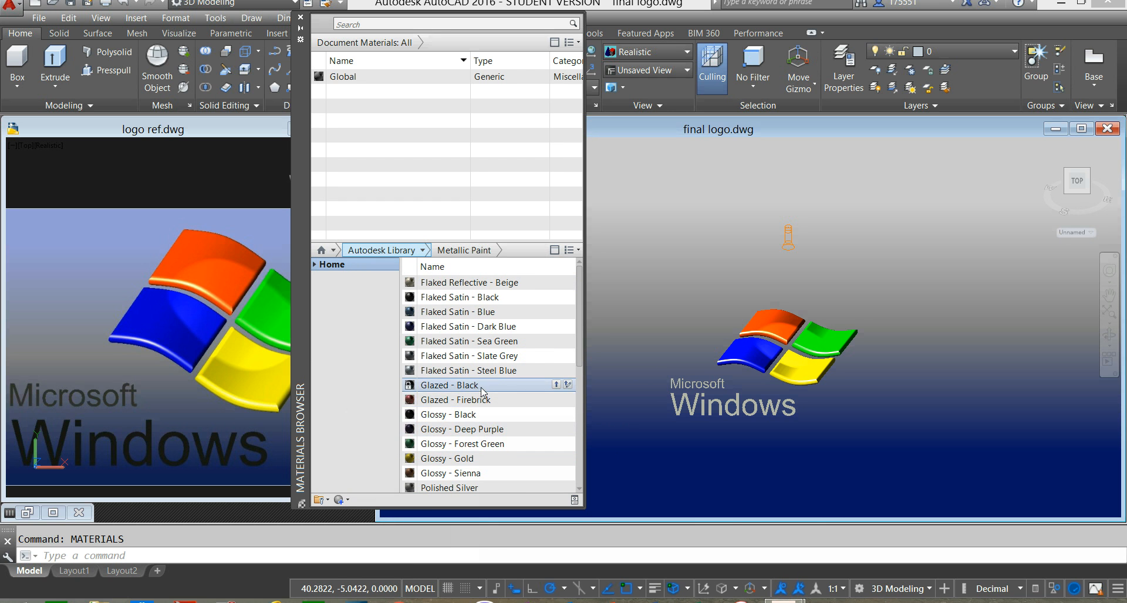
Try the Glazed - Black material on the "W" of "Windows", undo the assignment, and close the Materials Browser.
{"action": "left_click_drag", "start_coordinate": [481, 390], "coordinate": [681, 414]}
{"action": "scroll", "coordinate": [682, 414], "scroll_direction": "up", "scroll_amount": 3}
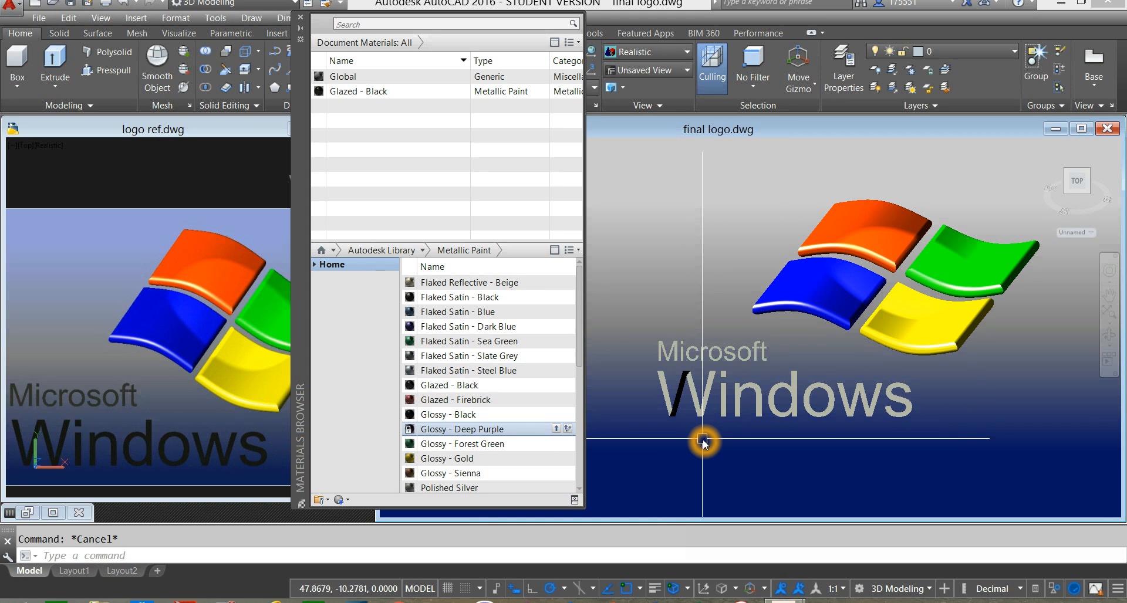
{"action": "key", "text": "ctrl+z"}
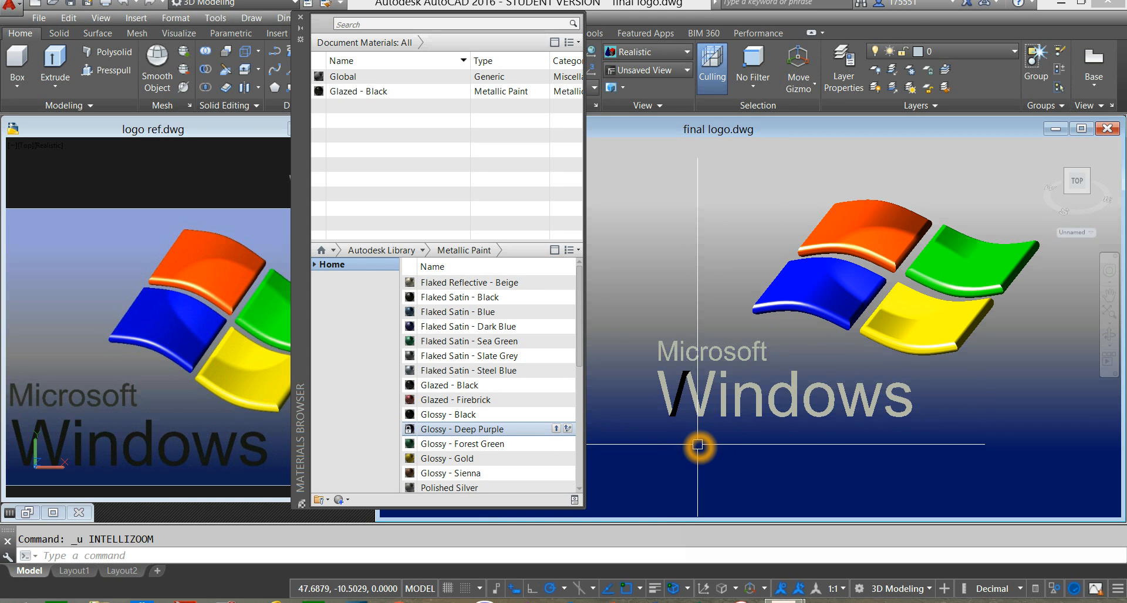
{"action": "key", "text": "ctrl+z"}
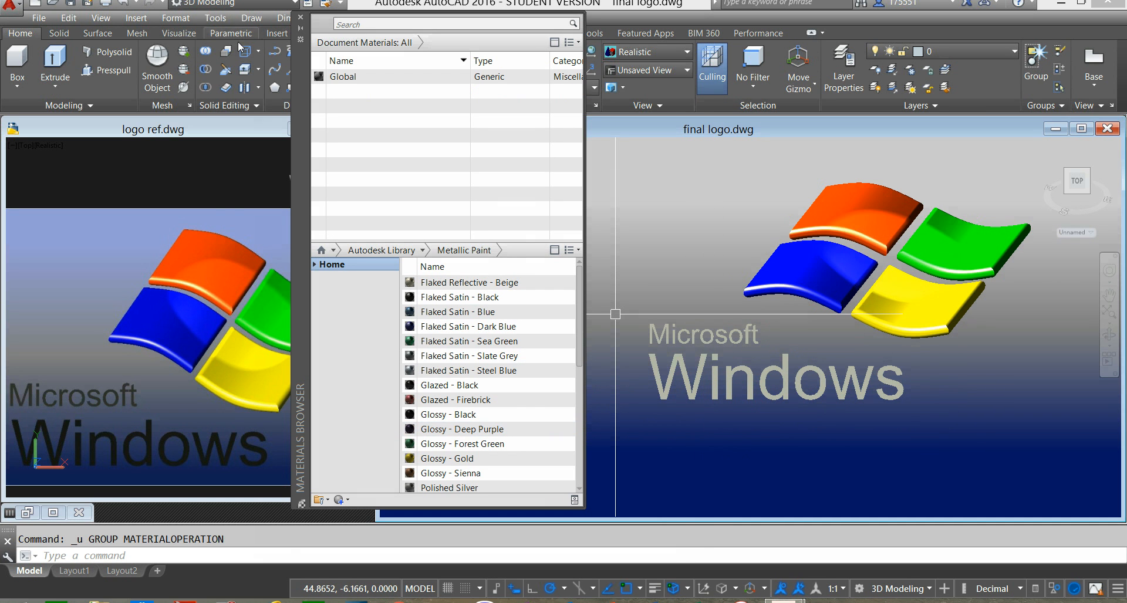
{"action": "left_click", "coordinate": [302, 20]}
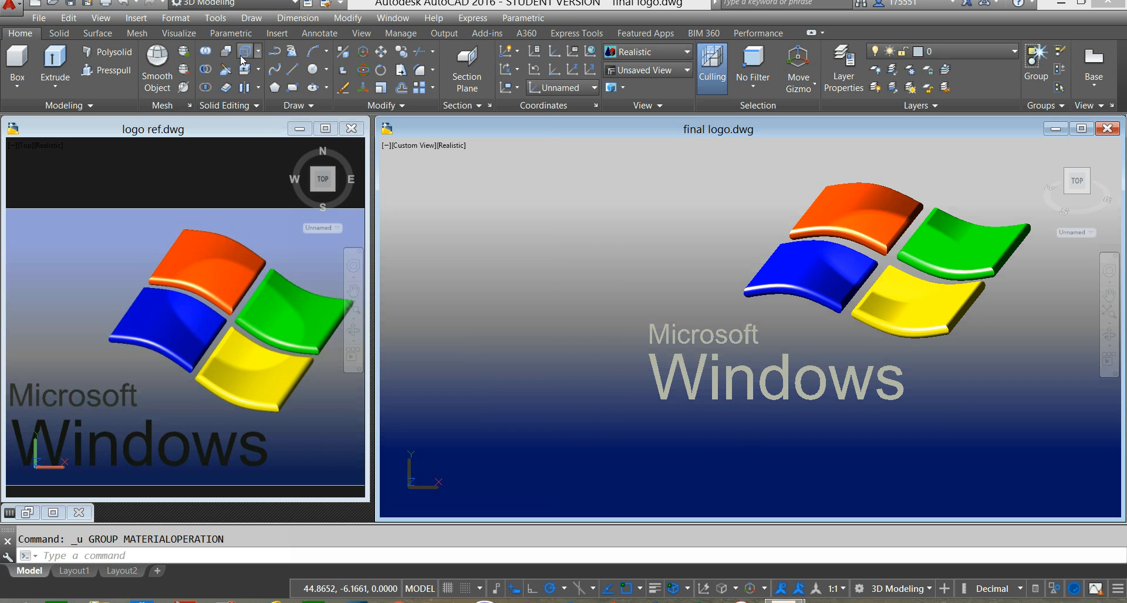
Unite all the extruded letters of "Windows" into a single solid and check that they select as one object.
{"action": "left_click", "coordinate": [206, 51]}
{"action": "left_click", "coordinate": [629, 351]}
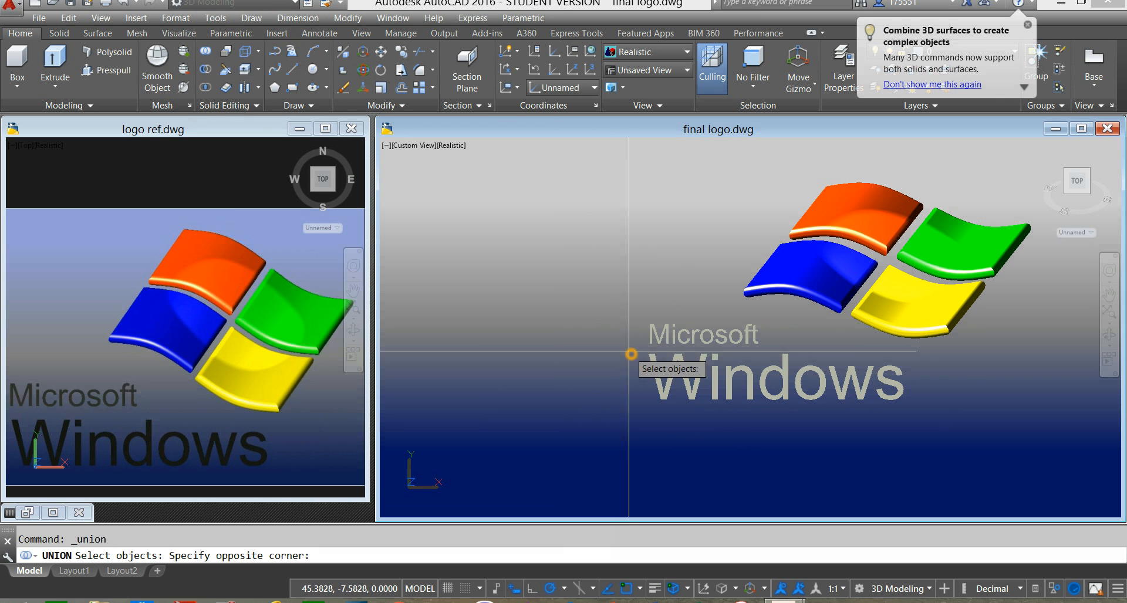
{"action": "left_click", "coordinate": [921, 456]}
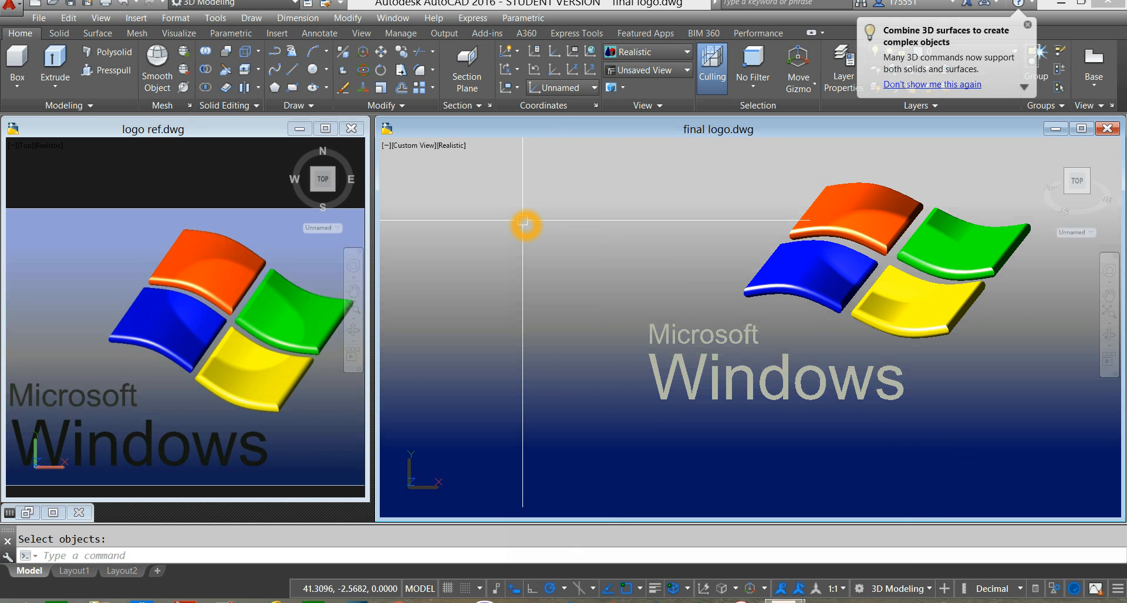
{"action": "key", "text": "Return"}
{"action": "left_click", "coordinate": [707, 367]}
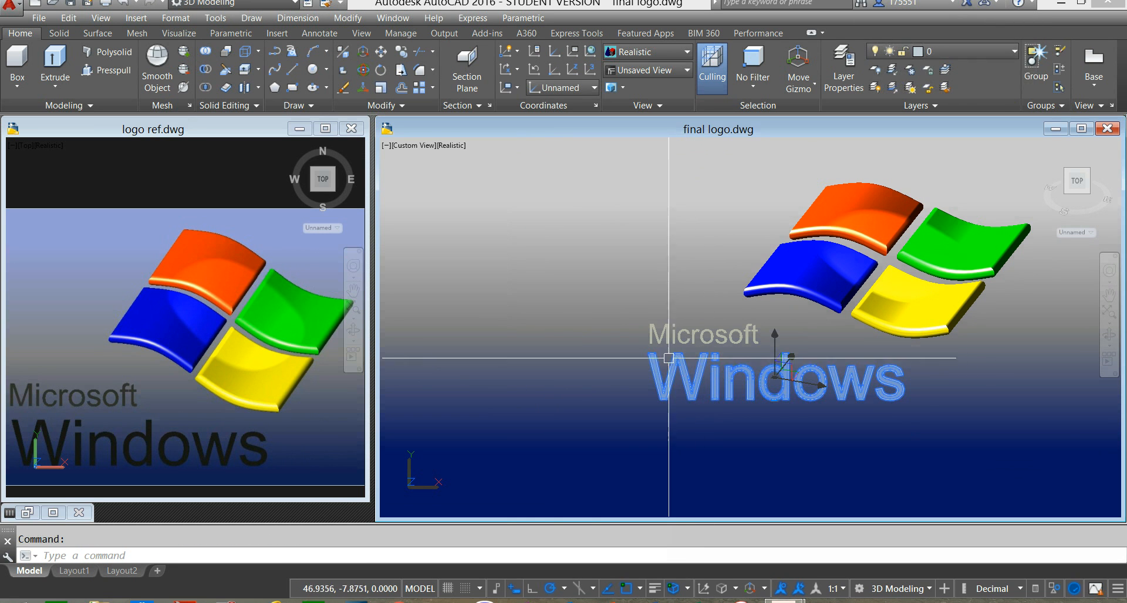
{"action": "key", "text": "Escape"}
{"action": "left_click", "coordinate": [652, 334]}
{"action": "key", "text": "Escape"}
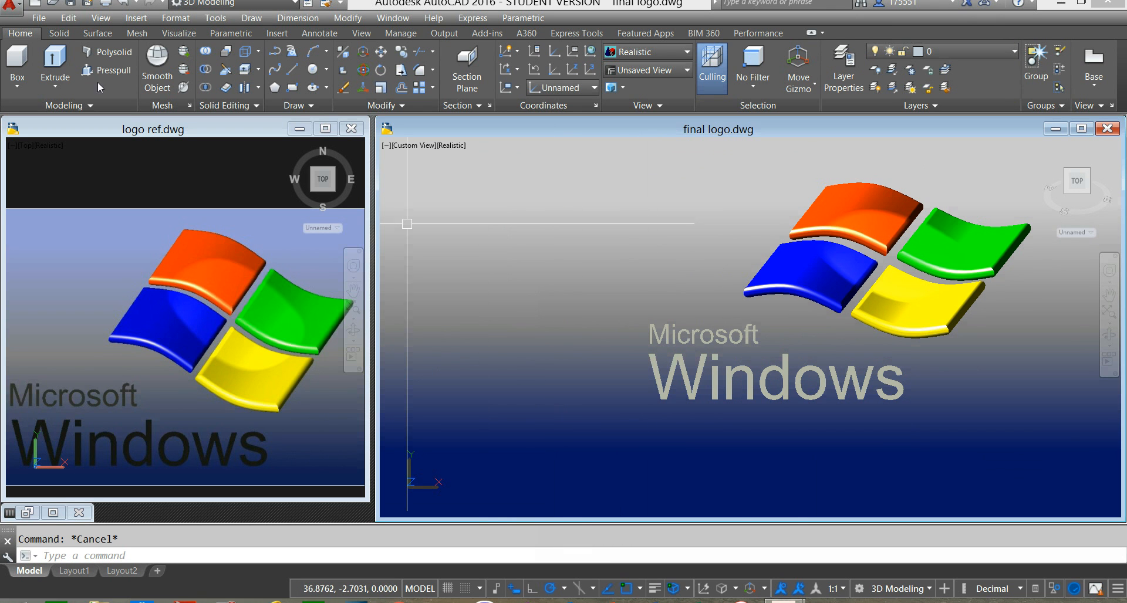
Unite all the extruded letters of "Microsoft" into a single solid and check that they select as one object.
{"action": "left_click", "coordinate": [205, 52]}
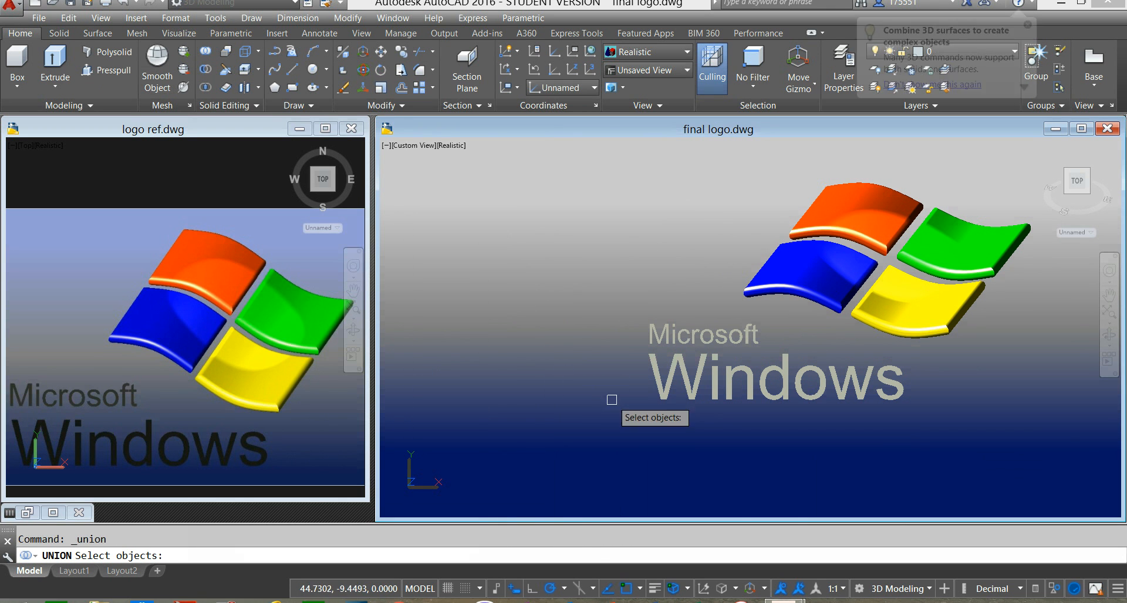
{"action": "left_click", "coordinate": [616, 312]}
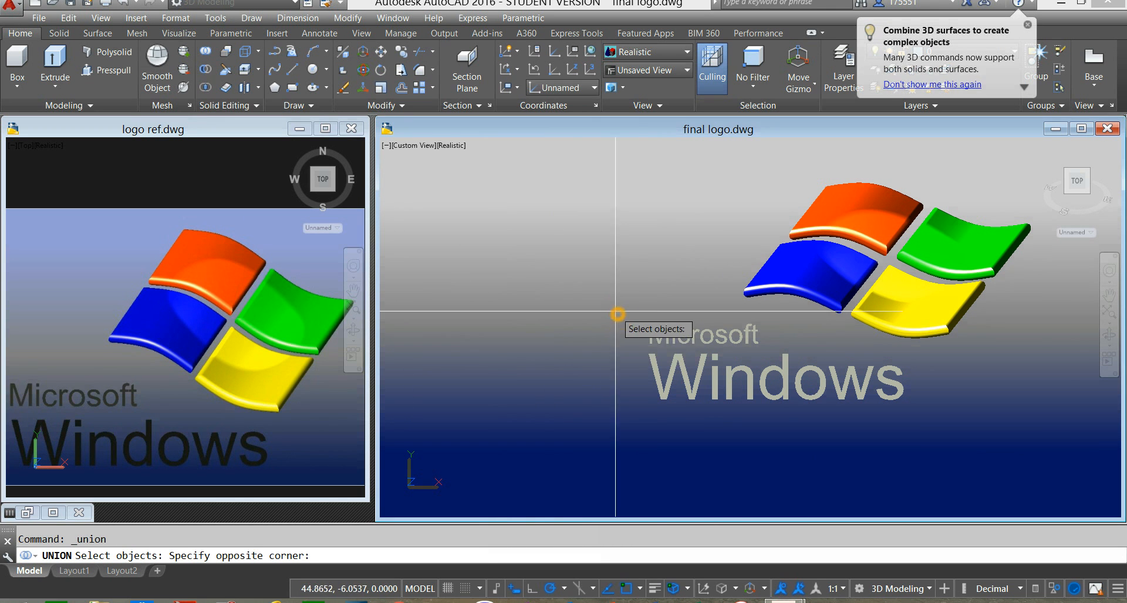
{"action": "left_click", "coordinate": [775, 356]}
{"action": "left_click", "coordinate": [213, 57]}
{"action": "left_click", "coordinate": [632, 315]}
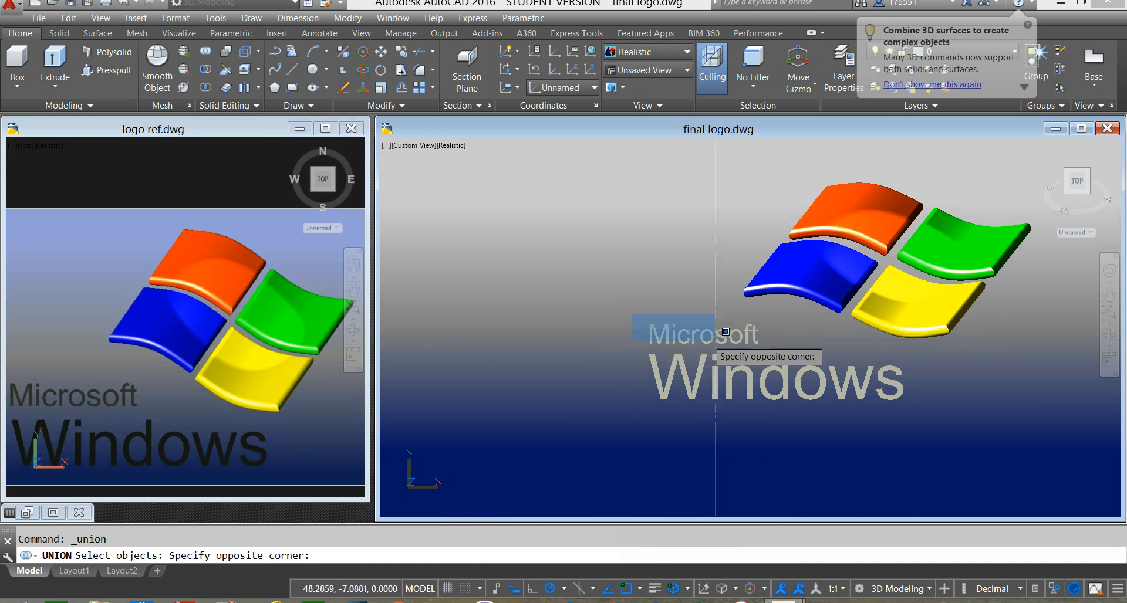
{"action": "left_click", "coordinate": [774, 355]}
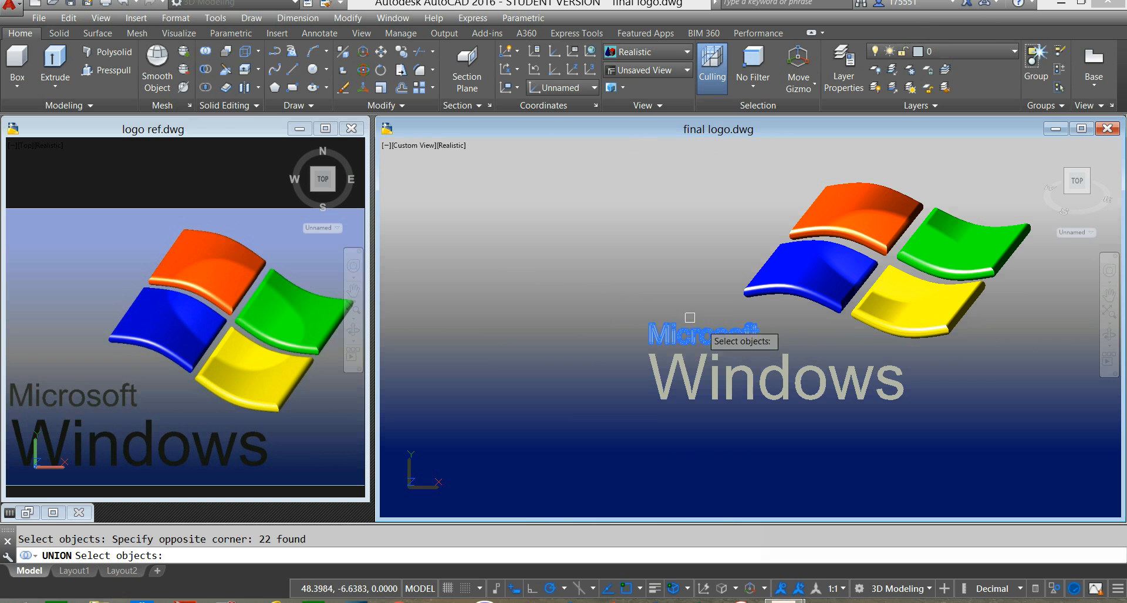
{"action": "right_click", "coordinate": [658, 301]}
{"action": "left_click", "coordinate": [685, 331]}
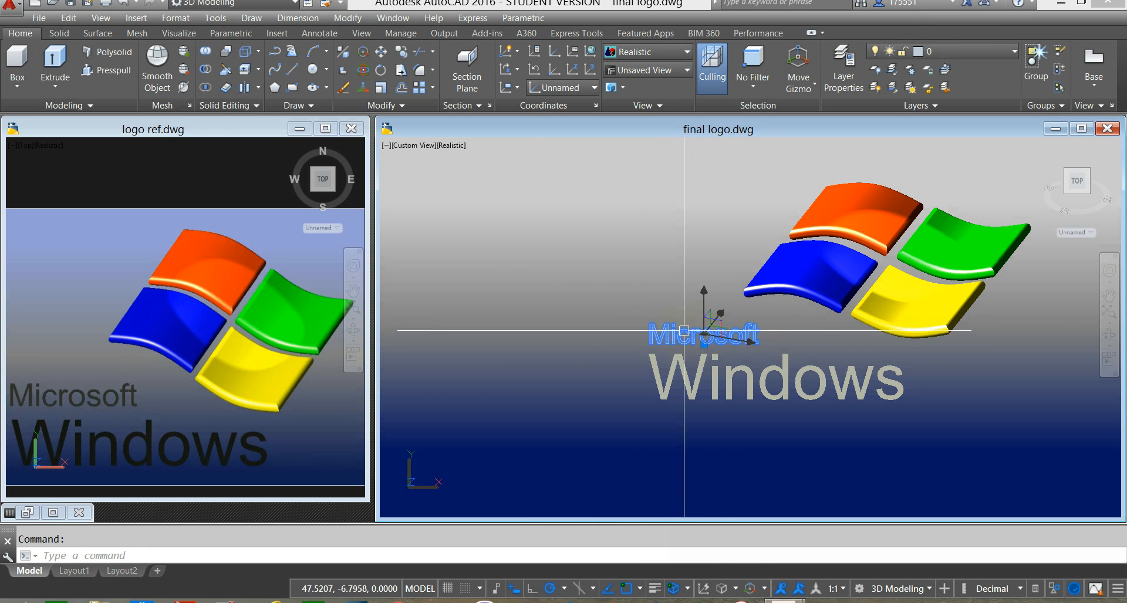
{"action": "key", "text": "Escape"}
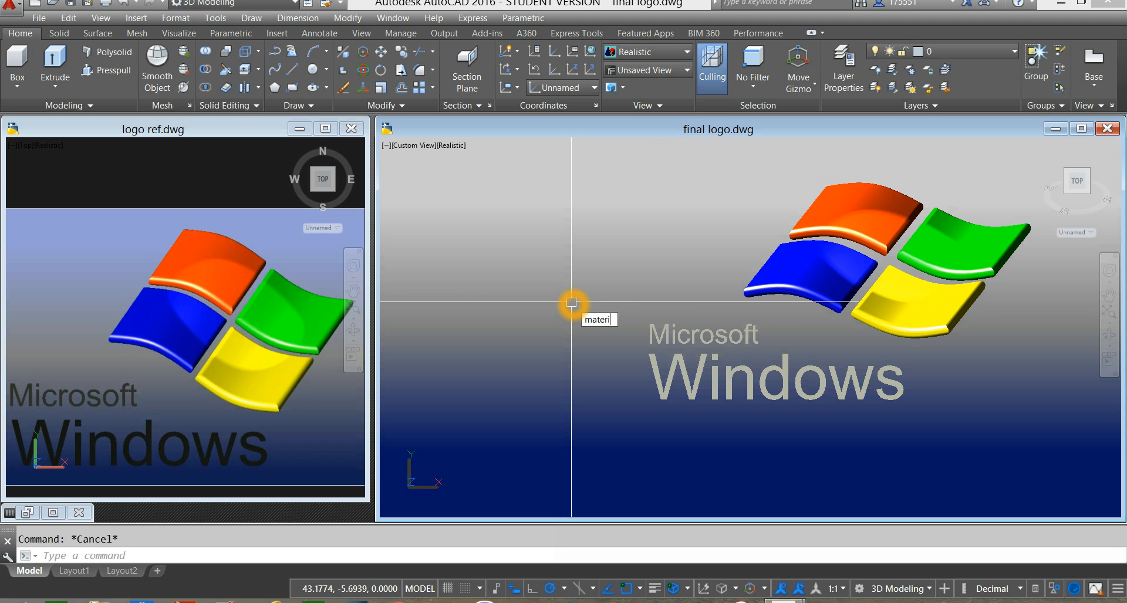
Open the Materials Browser and apply the Glossy - Black metallic paint to the "Windows" text.
{"action": "key", "text": "Return"}
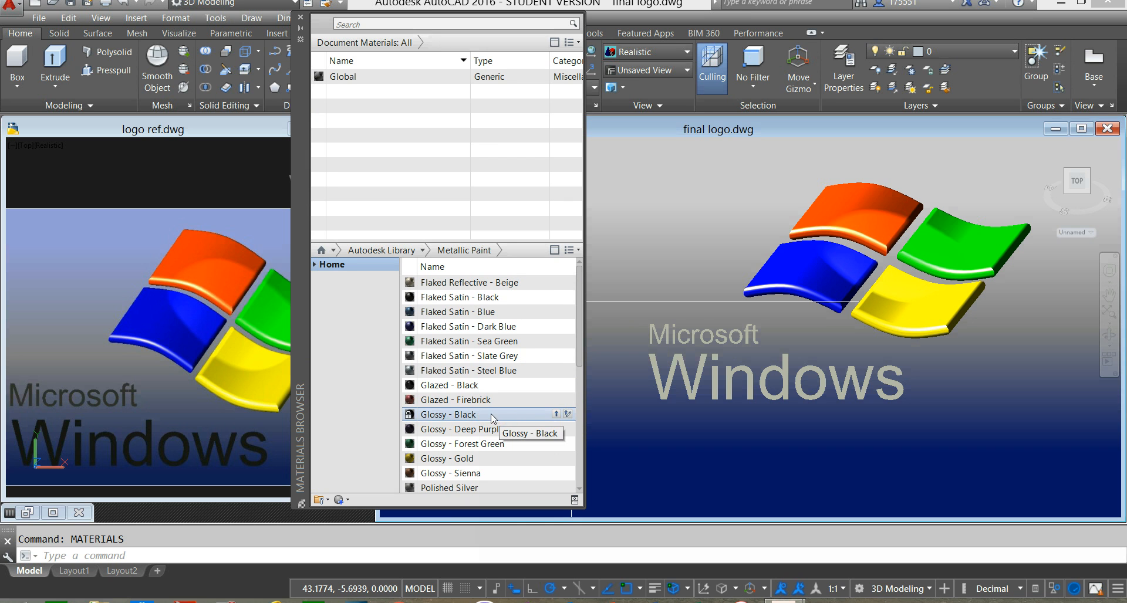
{"action": "left_click_drag", "start_coordinate": [493, 416], "coordinate": [608, 438]}
{"action": "left_click_drag", "start_coordinate": [663, 386], "coordinate": [666, 393]}
{"action": "left_click", "coordinate": [671, 418]}
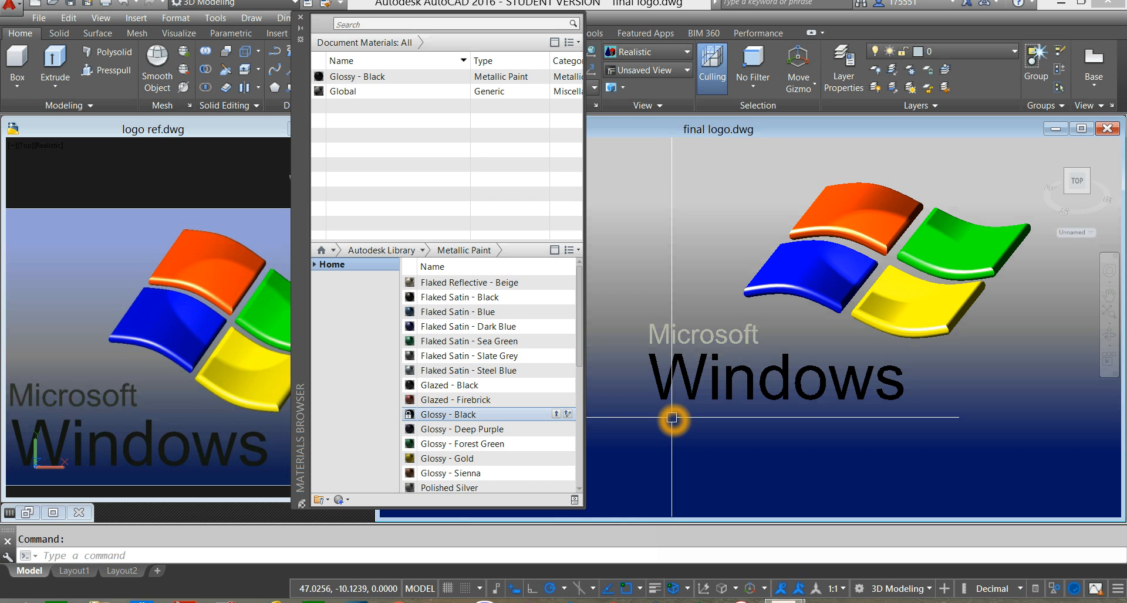
Apply the Flaked Reflective - Beige metallic paint to the "Microsoft" text and close the Materials Browser.
{"action": "left_click", "coordinate": [495, 375]}
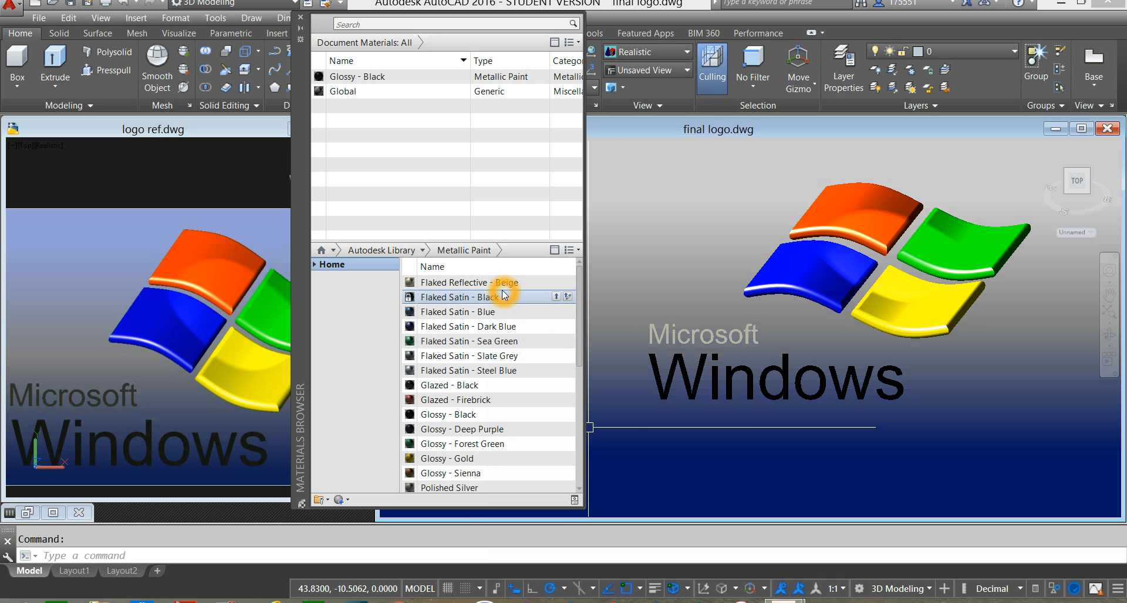
{"action": "left_click_drag", "start_coordinate": [508, 283], "coordinate": [581, 323]}
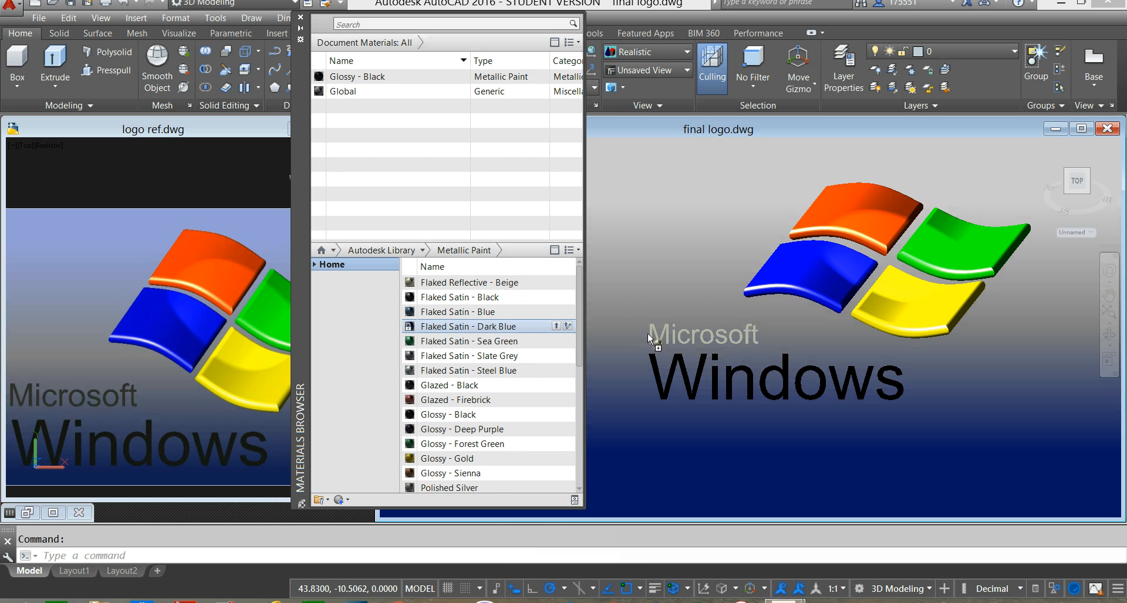
{"action": "left_click_drag", "start_coordinate": [650, 333], "coordinate": [650, 332]}
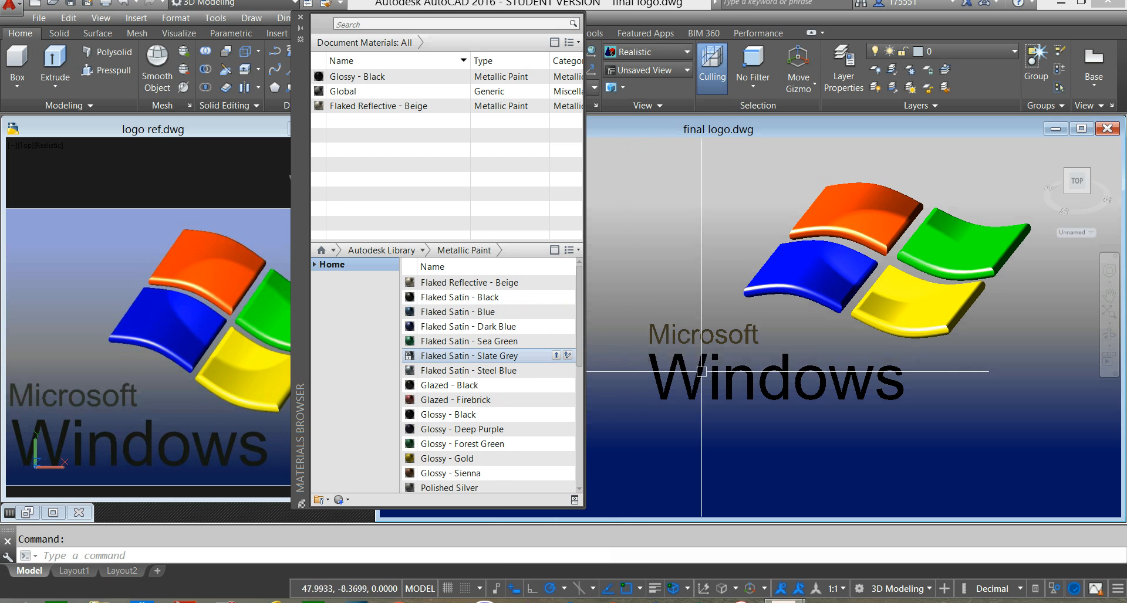
{"action": "scroll", "coordinate": [697, 344], "scroll_direction": "up", "scroll_amount": 3}
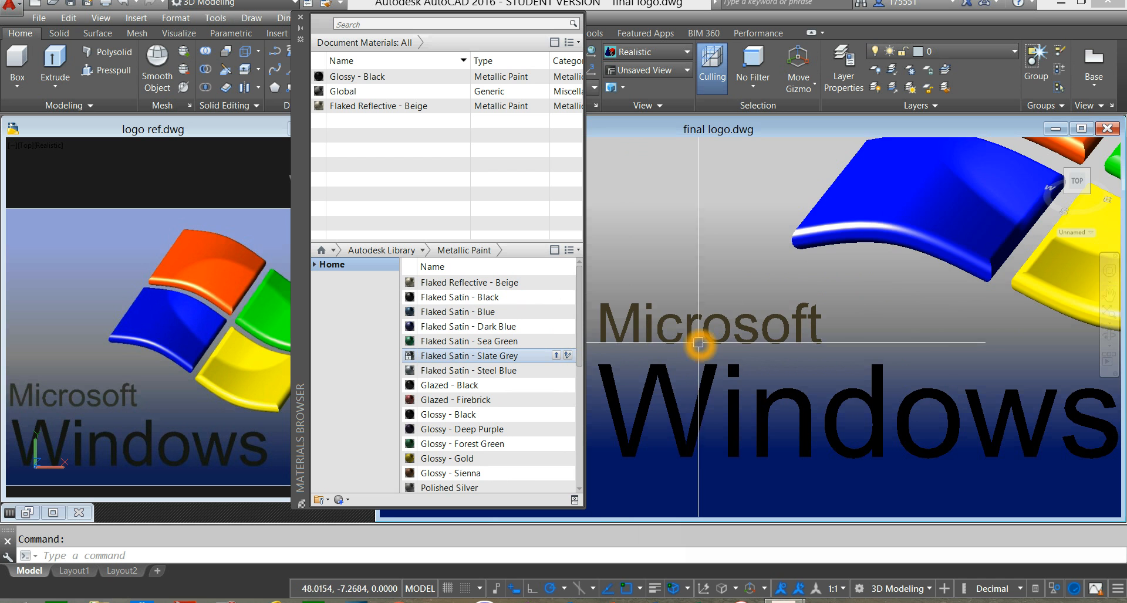
{"action": "scroll", "coordinate": [700, 343], "scroll_direction": "down", "scroll_amount": 2}
{"action": "left_click", "coordinate": [301, 21]}
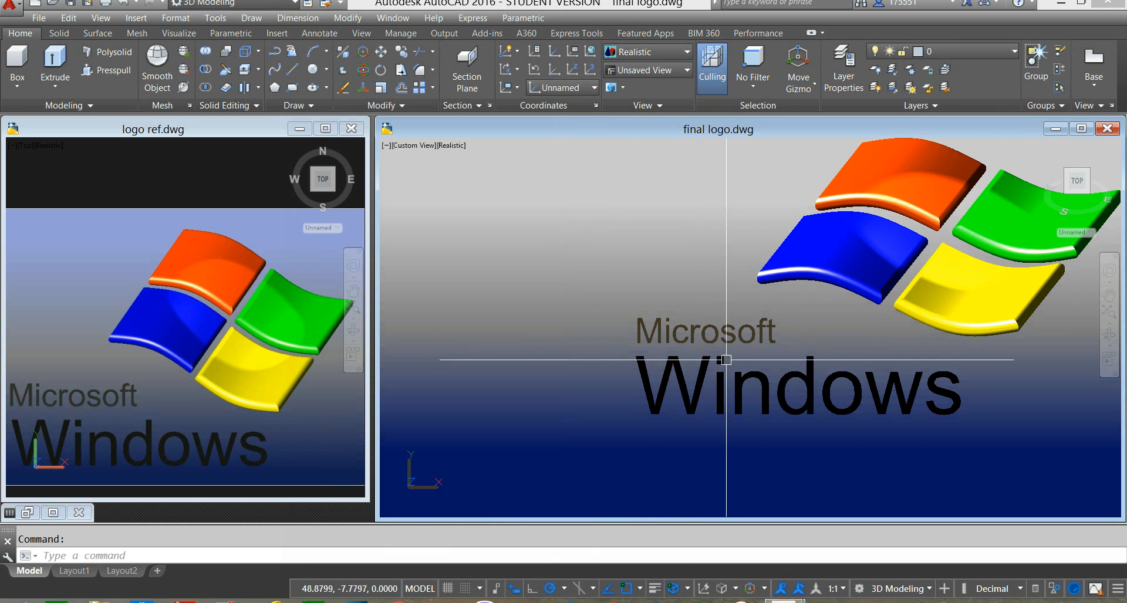
Examine the materials and extrusion of the "Microsoft Windows" text up close and at an angle, and restore the top view.
{"action": "scroll", "coordinate": [594, 341], "scroll_direction": "up", "scroll_amount": 4}
{"action": "scroll", "coordinate": [593, 336], "scroll_direction": "down", "scroll_amount": 3}
{"action": "middle_click_drag", "start_coordinate": [593, 335], "coordinate": [626, 370], "text": "shift"}
{"action": "scroll", "coordinate": [578, 323], "scroll_direction": "up", "scroll_amount": 3}
{"action": "scroll", "coordinate": [581, 322], "scroll_direction": "down", "scroll_amount": 4}
{"action": "mouse_move", "coordinate": [580, 322]}
{"action": "middle_mouse_down", "text": "shift"}
{"action": "mouse_move", "coordinate": [551, 291]}
{"action": "mouse_move", "coordinate": [586, 322]}
{"action": "middle_mouse_up", "text": "shift"}
{"action": "scroll", "coordinate": [583, 298], "scroll_direction": "up", "scroll_amount": 2}
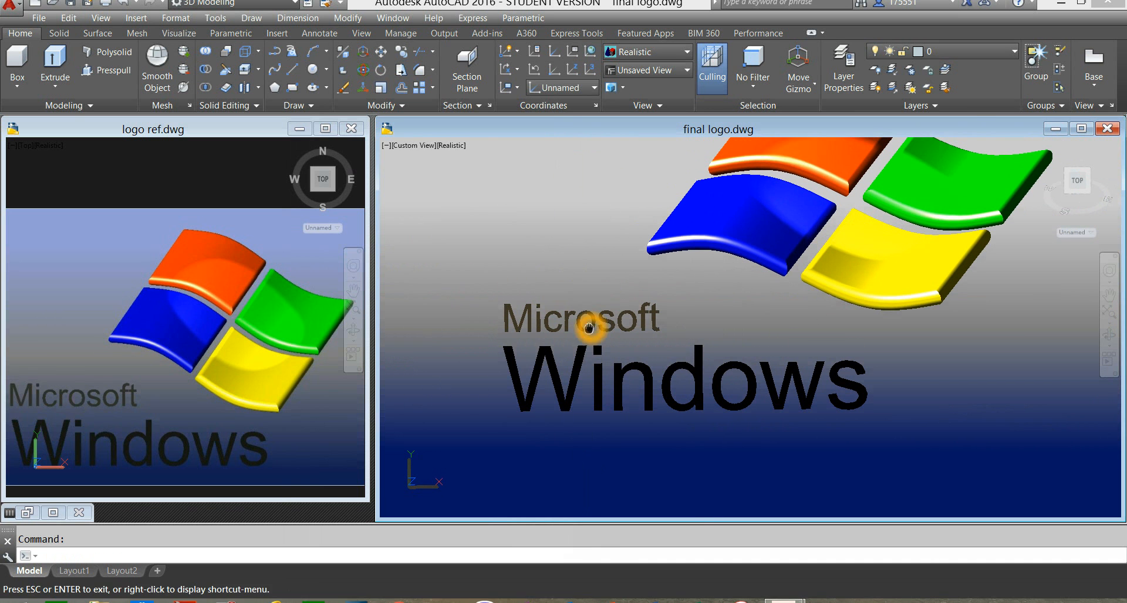
{"action": "left_click", "coordinate": [1078, 182]}
{"action": "middle_click_drag", "start_coordinate": [750, 420], "coordinate": [753, 431]}
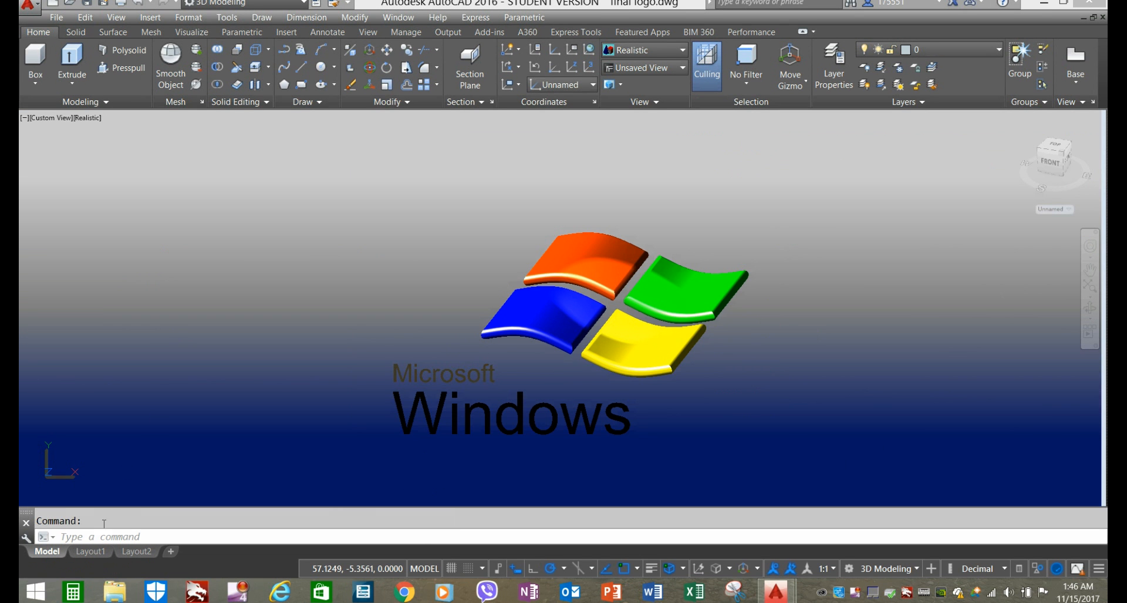
Switch to the Windows Start screen, search for "snipping tool" and launch the Snipping Tool.
{"action": "left_click", "coordinate": [45, 597]}
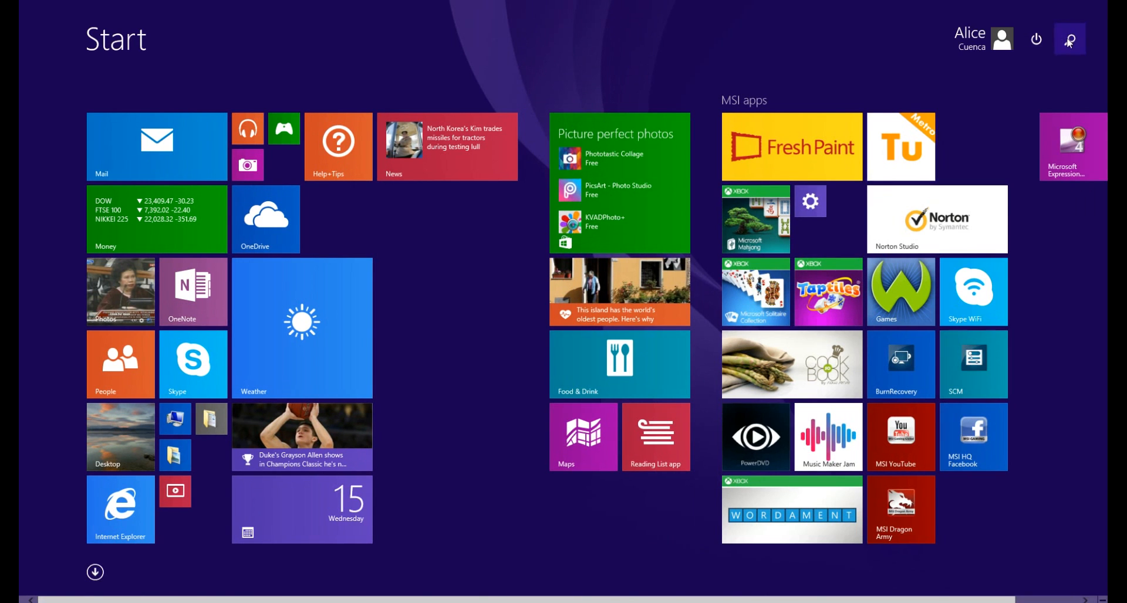
{"action": "left_click", "coordinate": [1069, 41]}
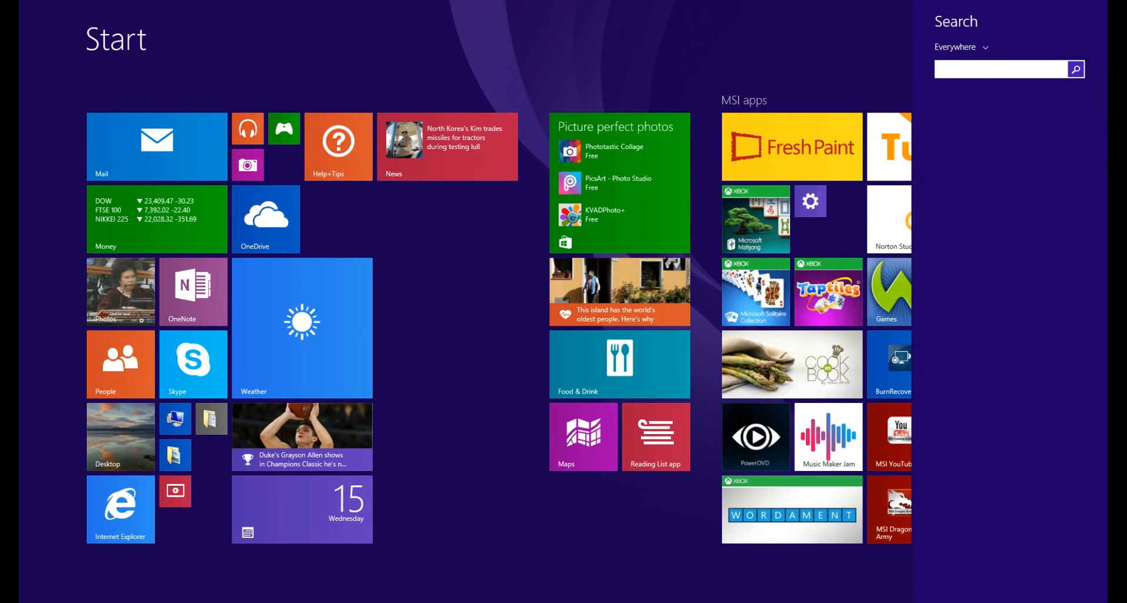
{"action": "type", "text": "snipping"}
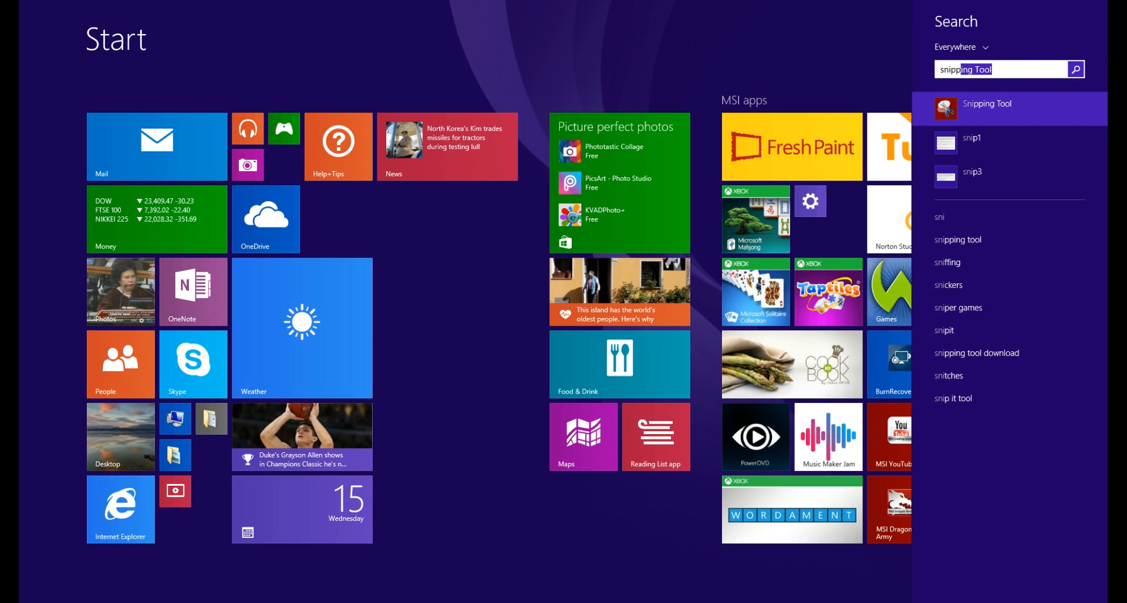
{"action": "type", "text": " tool"}
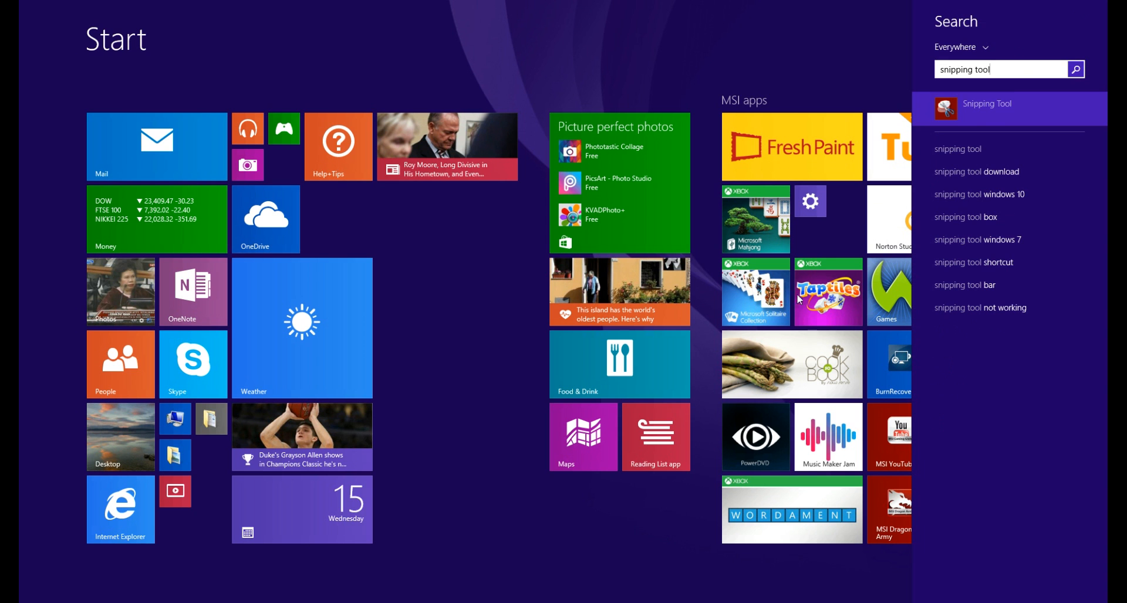
{"action": "left_click", "coordinate": [1005, 107]}
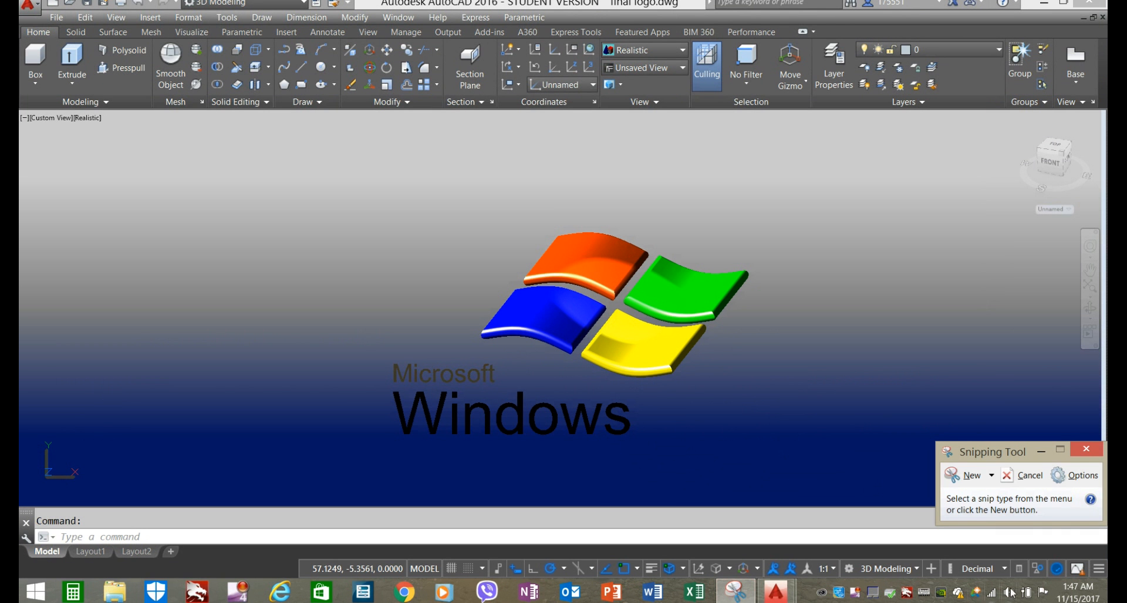
Capture a rectangular snip around the four panels and the "Microsoft Windows" text, including some of the gradient background.
{"action": "left_click", "coordinate": [992, 476]}
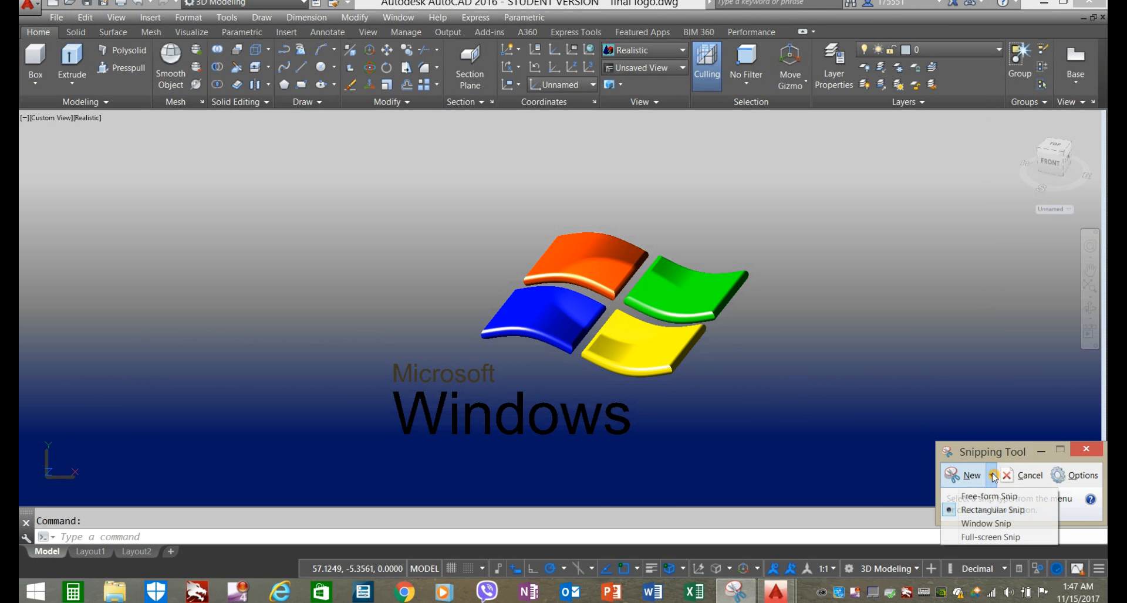
{"action": "left_click", "coordinate": [1049, 512]}
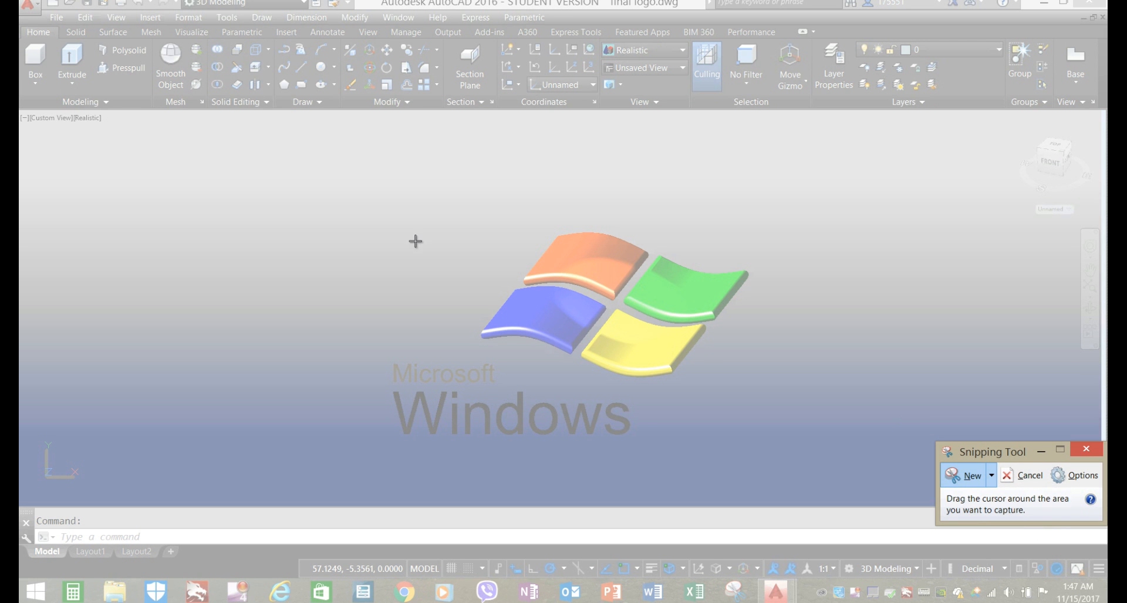
{"action": "left_click_drag", "start_coordinate": [349, 203], "coordinate": [771, 456]}
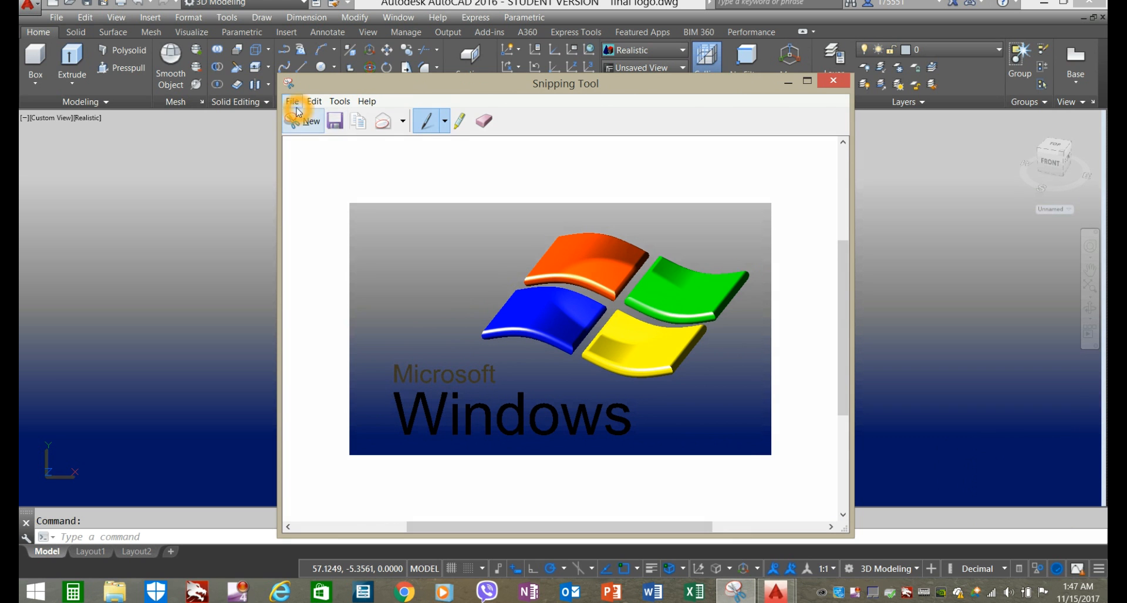
Save the snip to the Desktop as the JPEG file "logo for microsoft.JPG" and close the Snipping Tool.
{"action": "left_click", "coordinate": [293, 102]}
{"action": "left_click", "coordinate": [320, 134]}
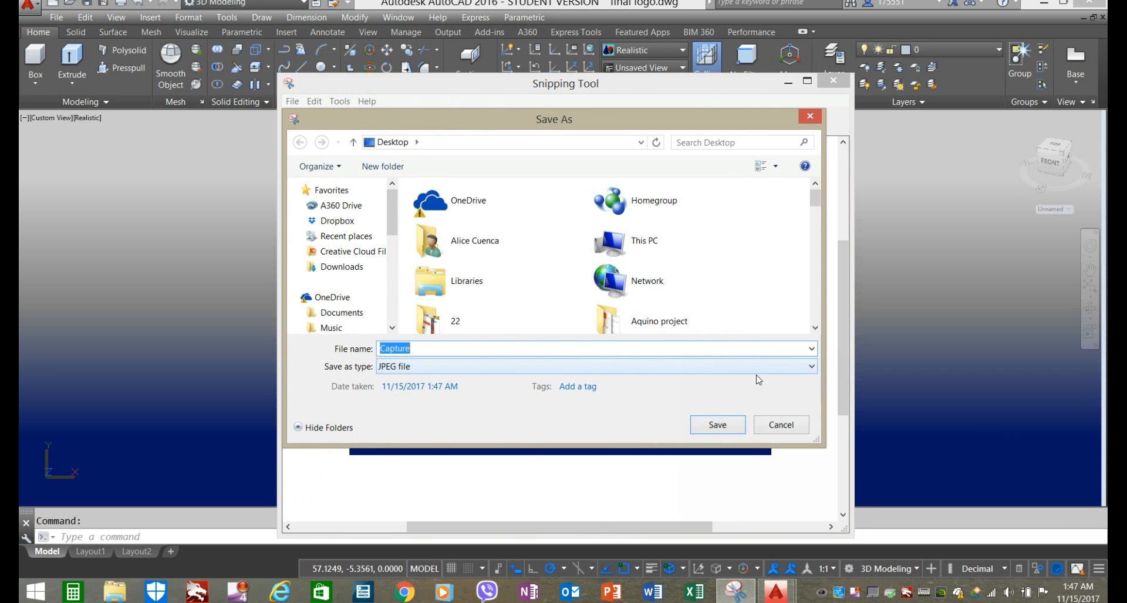
{"action": "left_click", "coordinate": [804, 372]}
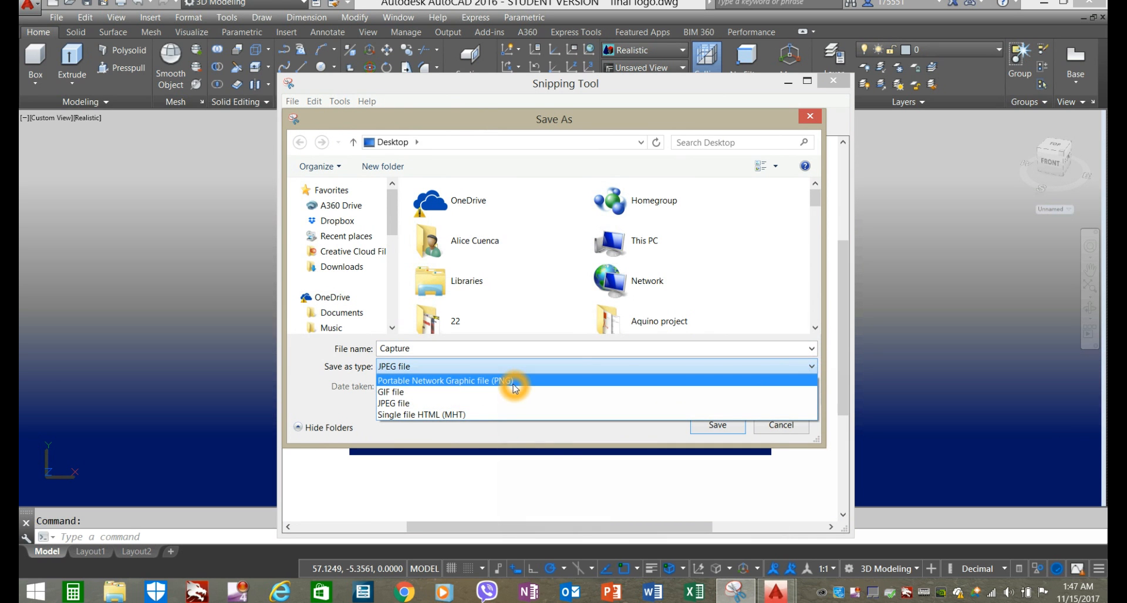
{"action": "left_click", "coordinate": [459, 403]}
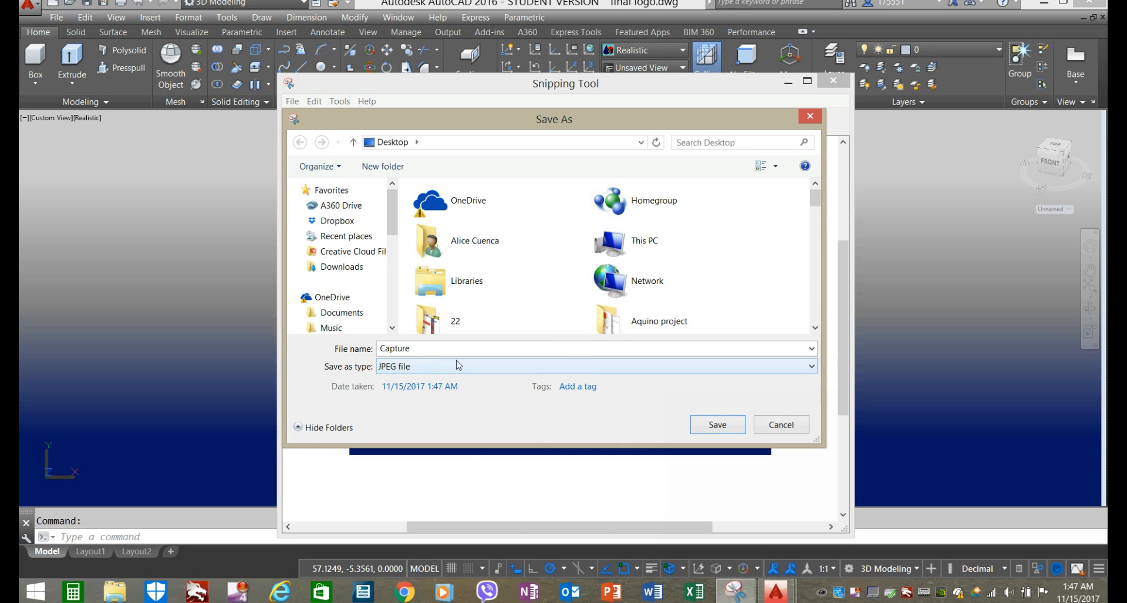
{"action": "double_click", "coordinate": [441, 353]}
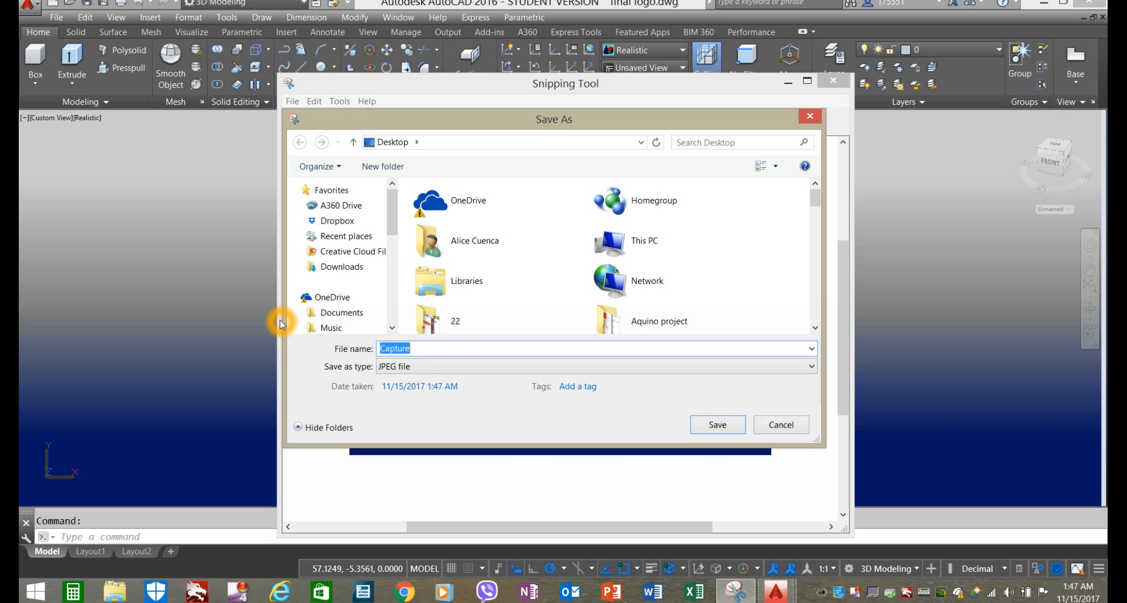
{"action": "type", "text": "logo for"}
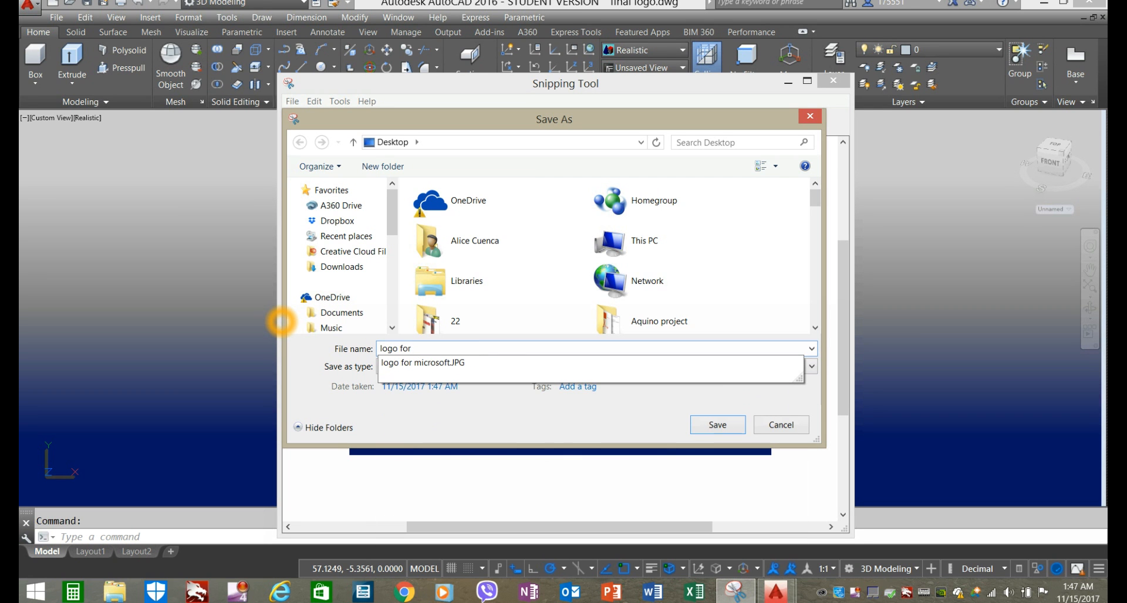
{"action": "left_click", "coordinate": [410, 364]}
{"action": "left_click", "coordinate": [712, 437]}
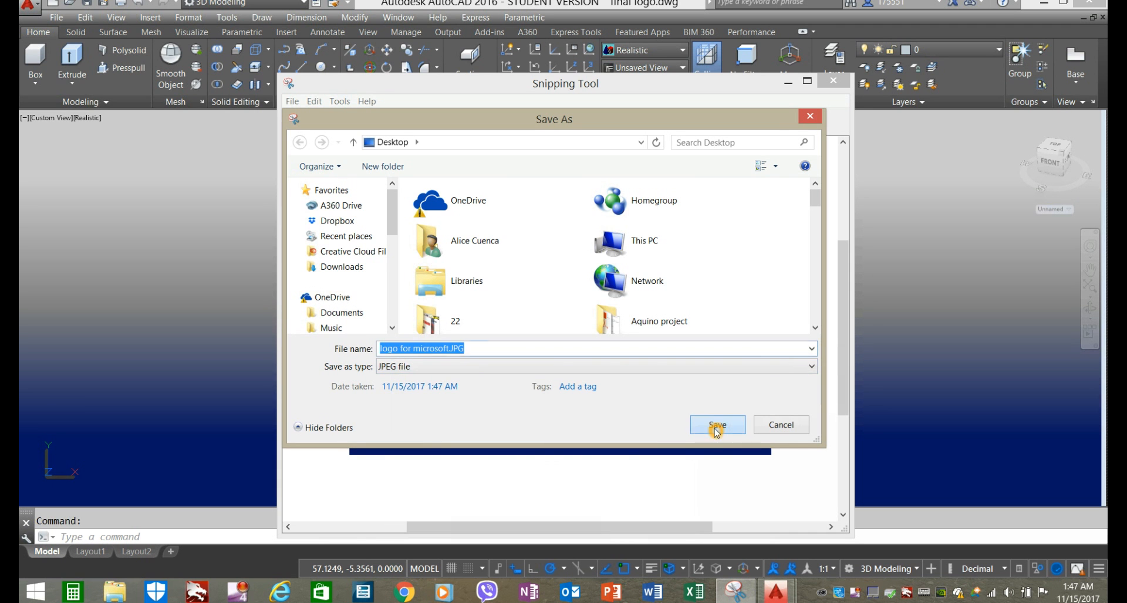
{"action": "left_click", "coordinate": [648, 298]}
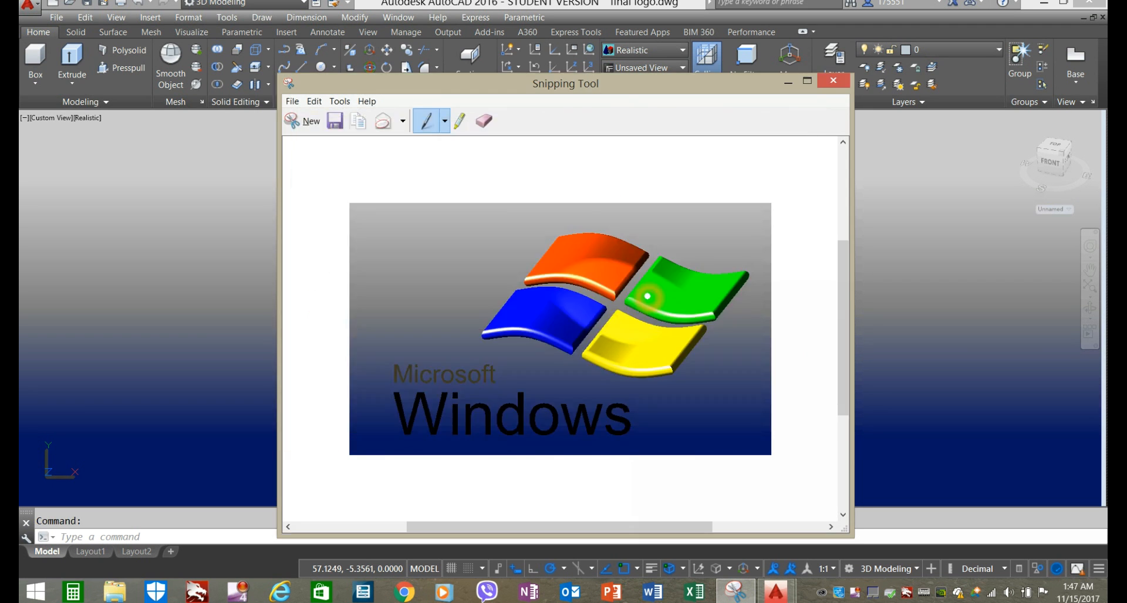
{"action": "left_click", "coordinate": [833, 80]}
{"action": "left_click", "coordinate": [684, 267]}
{"action": "left_click", "coordinate": [312, 150]}
{"action": "left_click", "coordinate": [342, 158]}
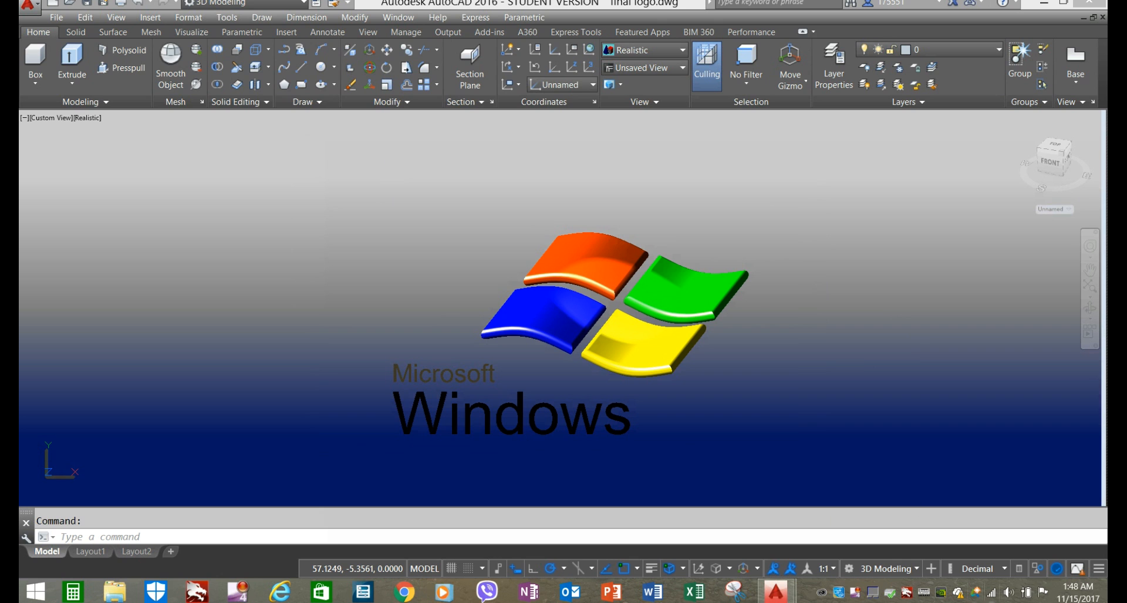